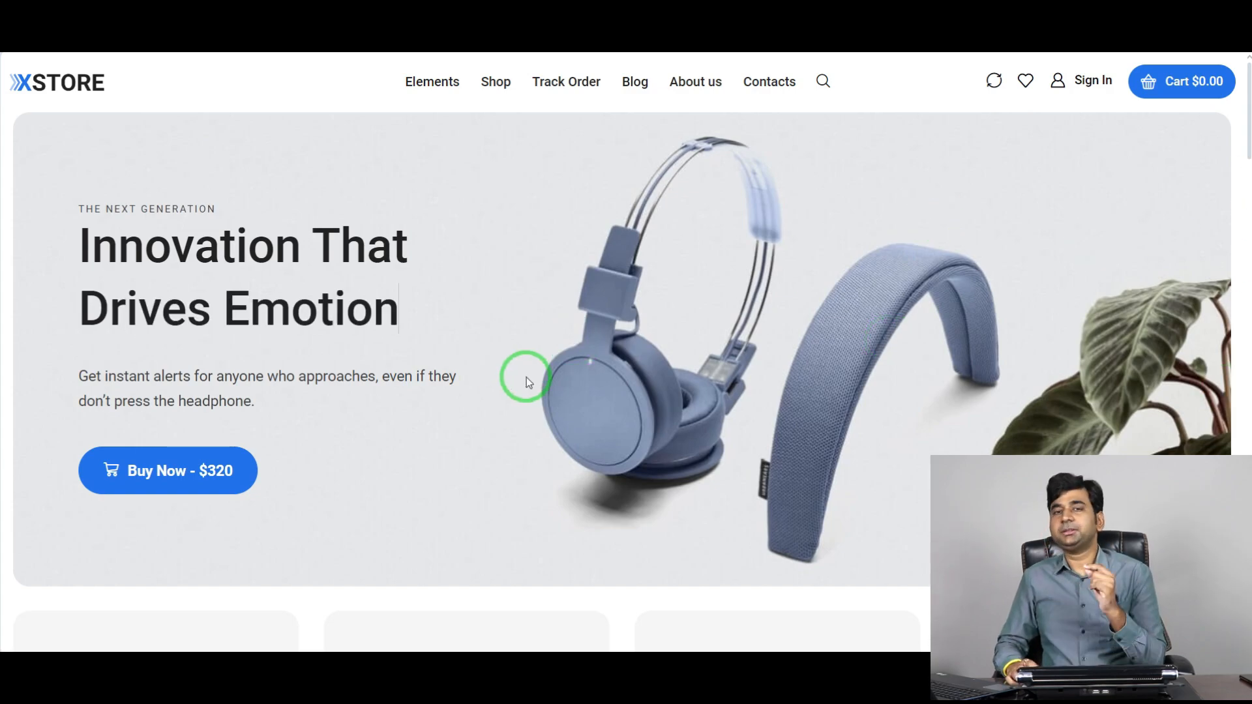
Look through the XStore demo homepage from the hero banner down to the footer
scroll(701, 302, "down", 8)
scroll(628, 427, "down", 1)
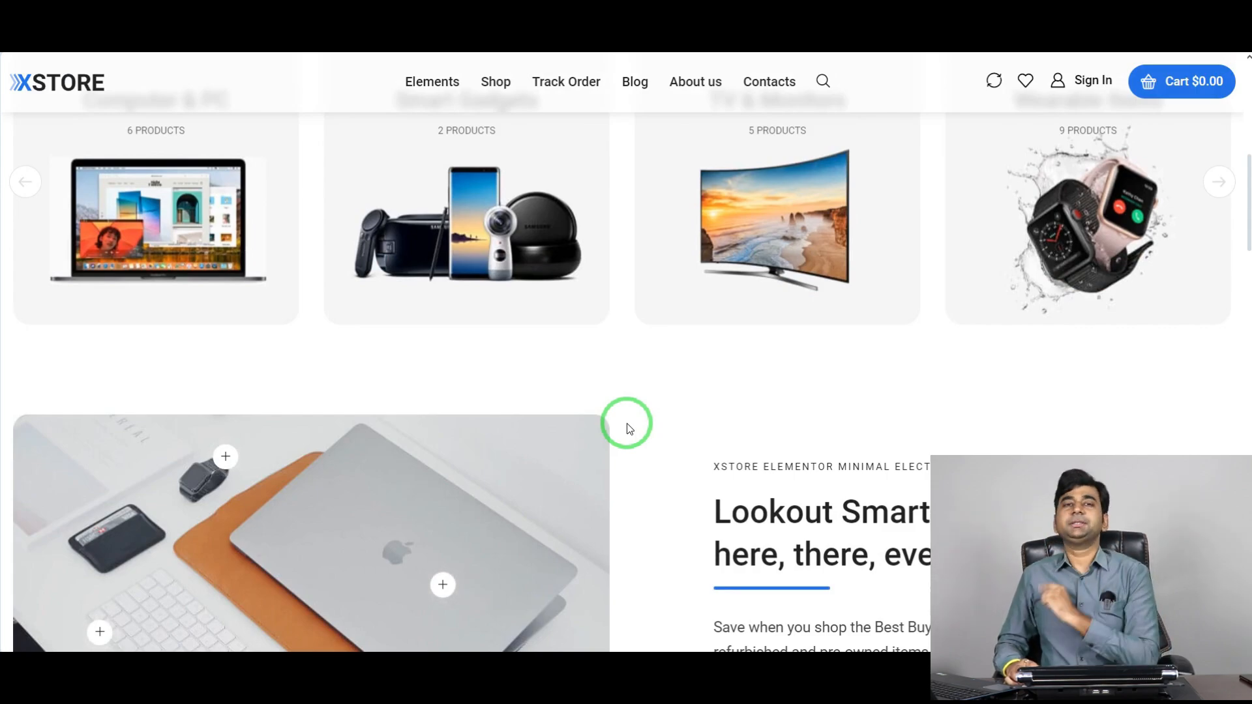
scroll(628, 427, "down", 4)
scroll(628, 428, "down", 5)
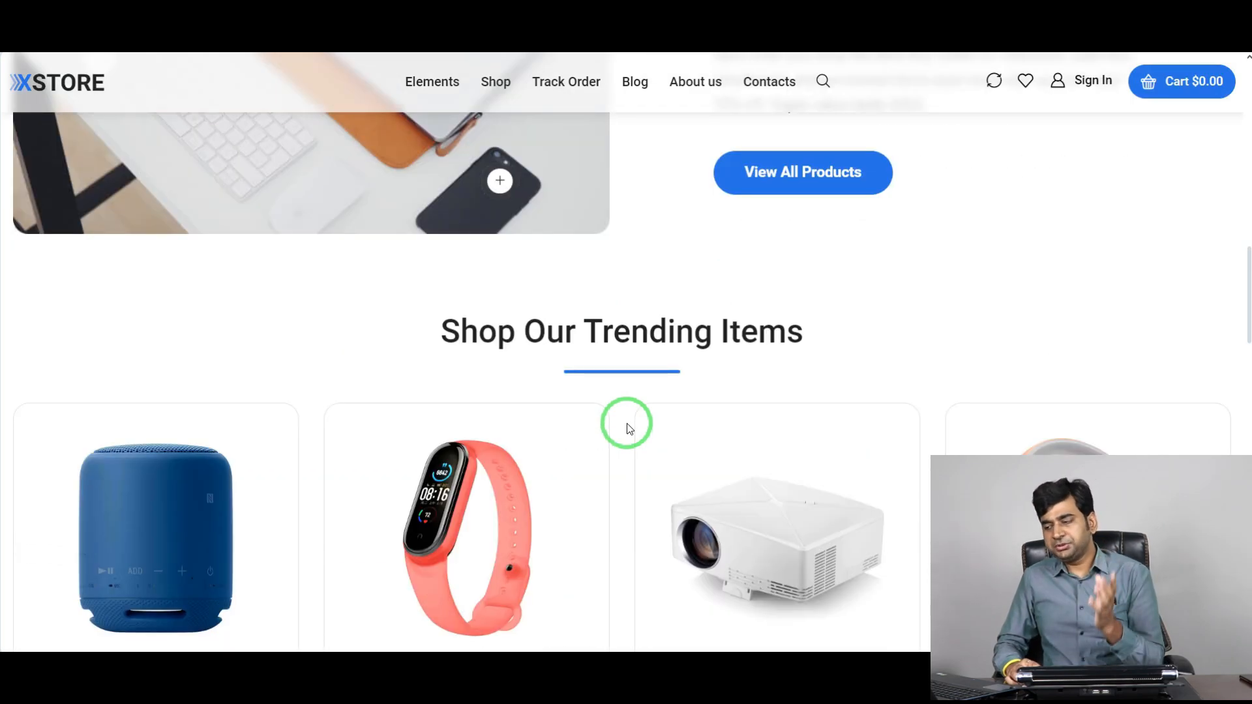
scroll(628, 427, "down", 14)
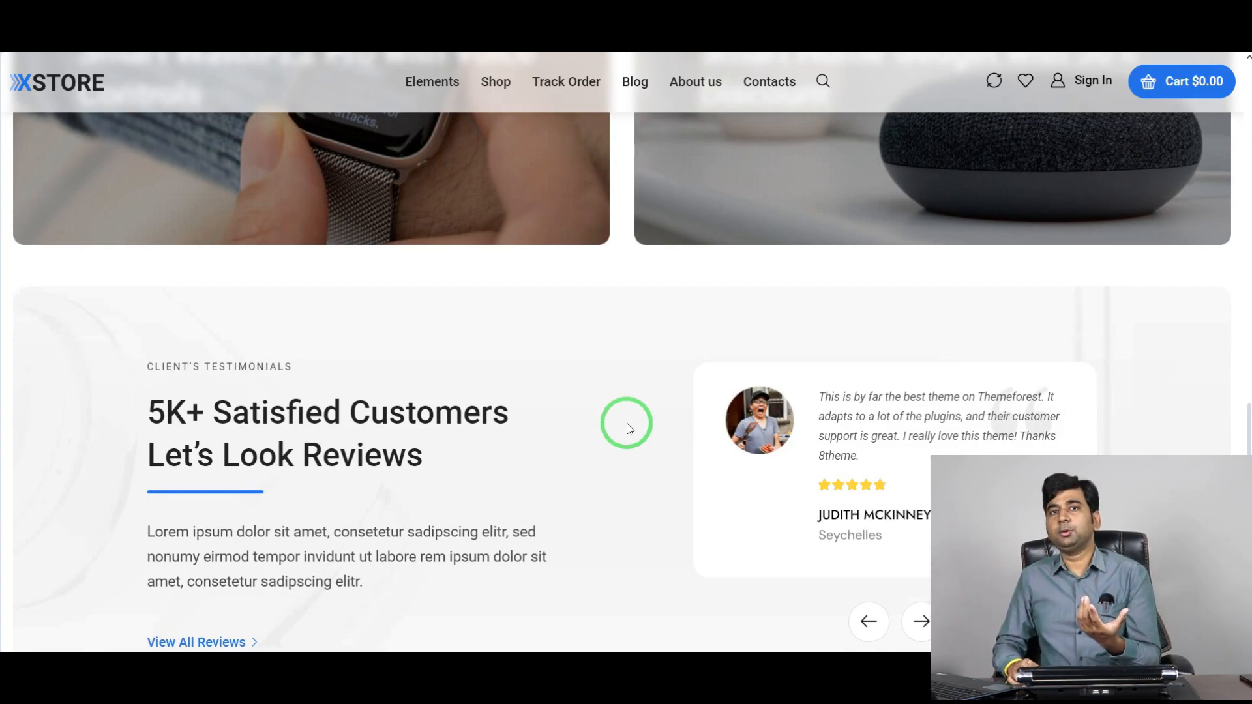
scroll(623, 427, "down", 6)
scroll(619, 430, "down", 1)
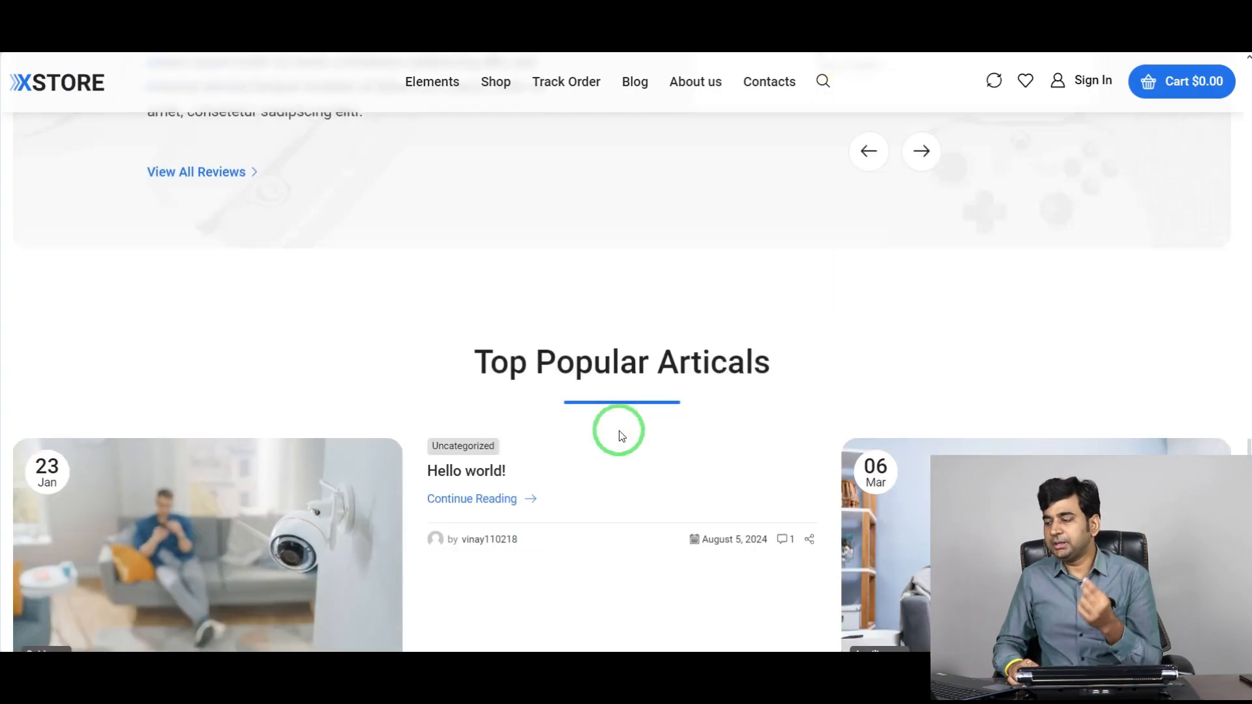
scroll(622, 436, "down", 3)
scroll(619, 431, "down", 9)
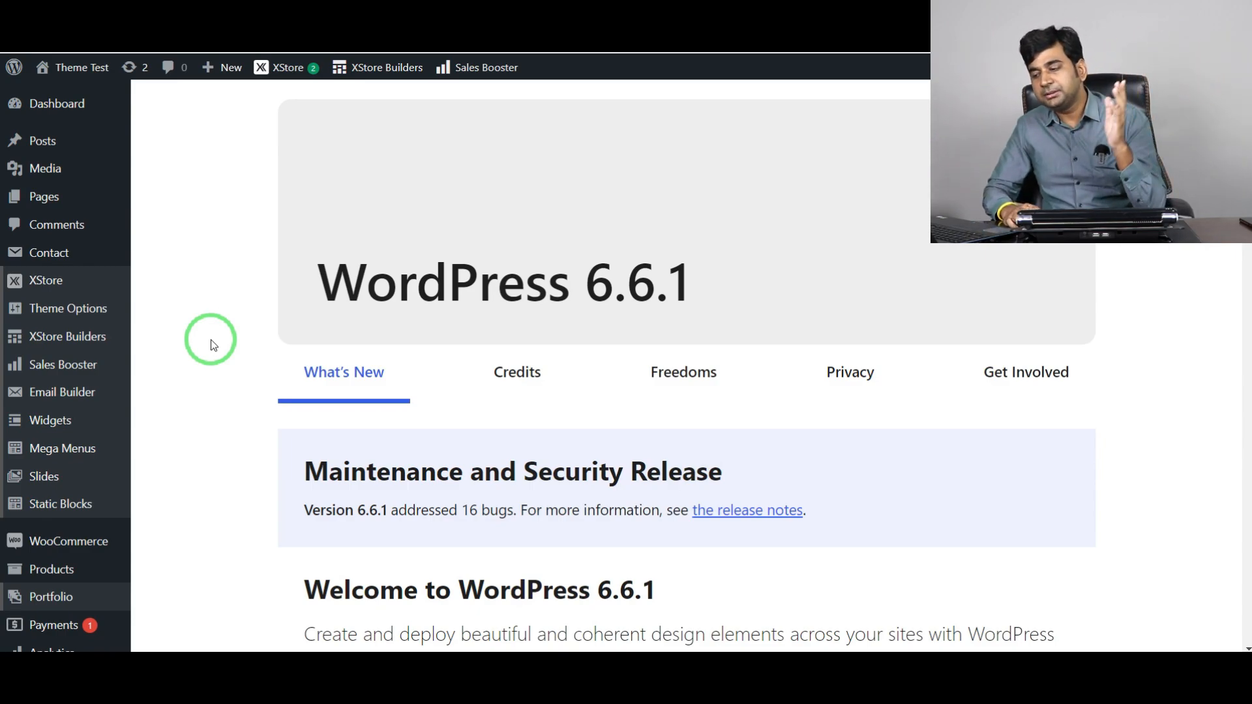
scroll(210, 344, "down", 3)
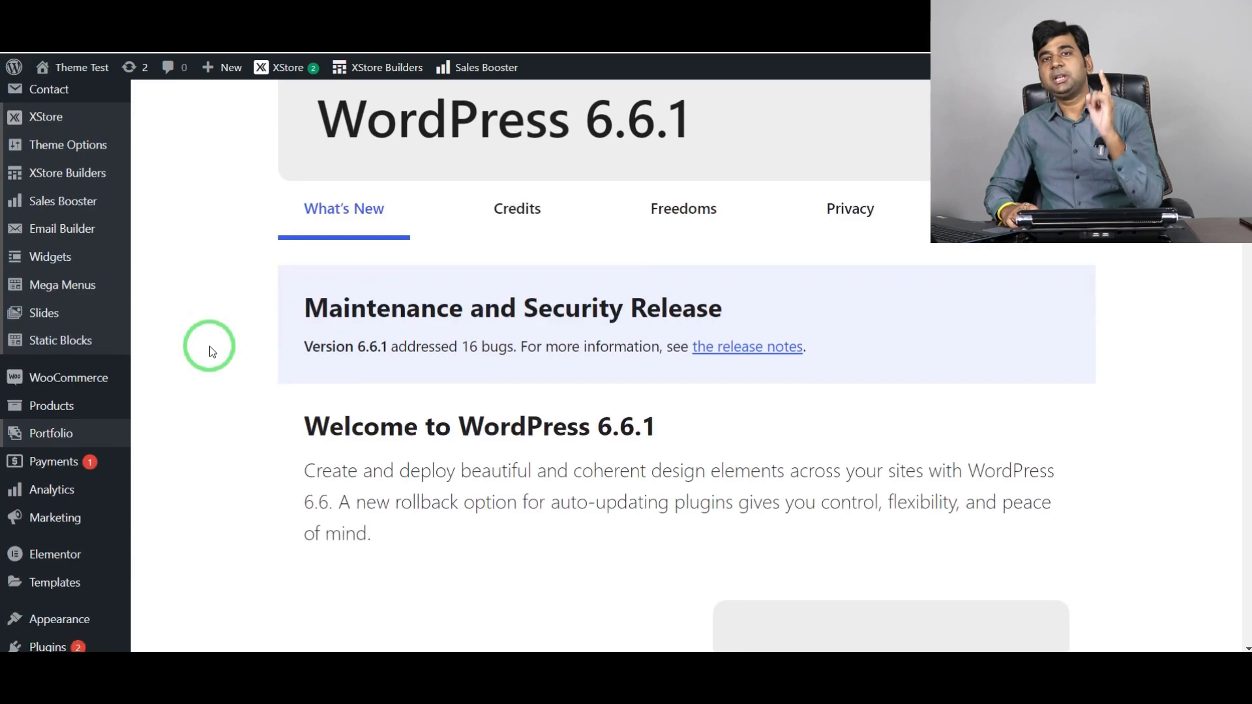
scroll(159, 439, "up", 3)
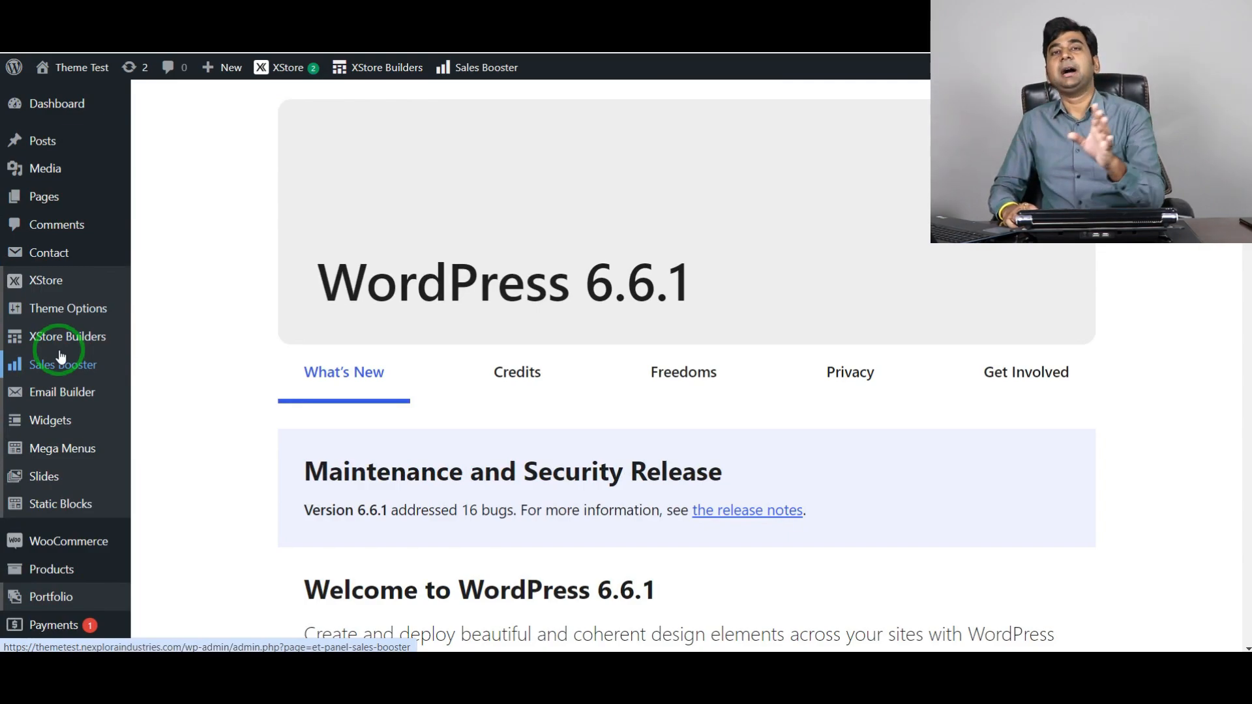
scroll(136, 444, "down", 2)
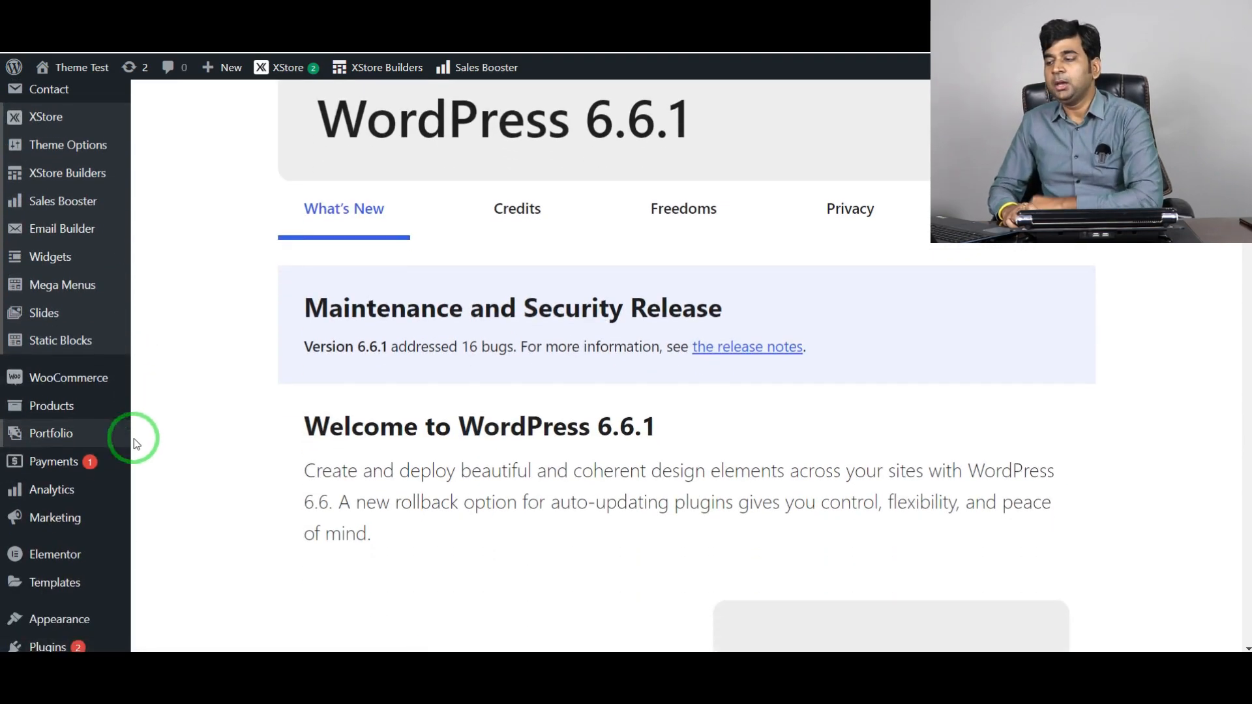
scroll(217, 429, "up", 2)
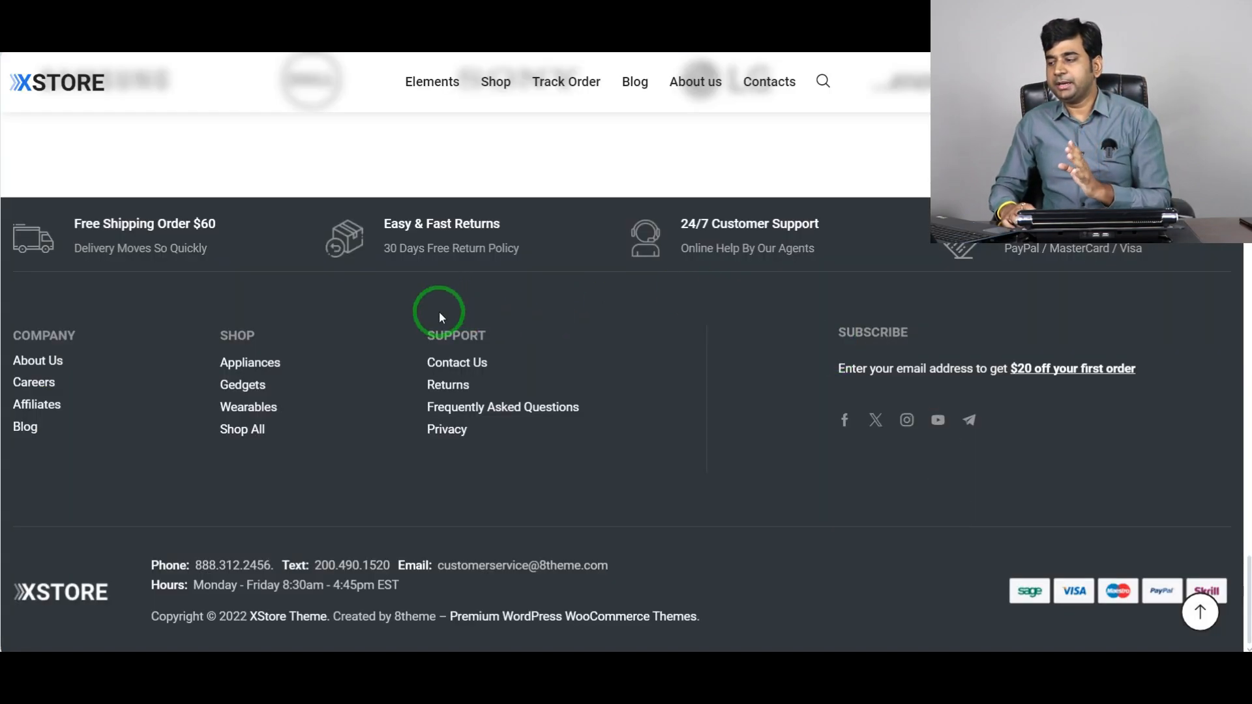
Review the hero banner, site navigation and product category cards on the storefront homepage
scroll(441, 318, "up", 20)
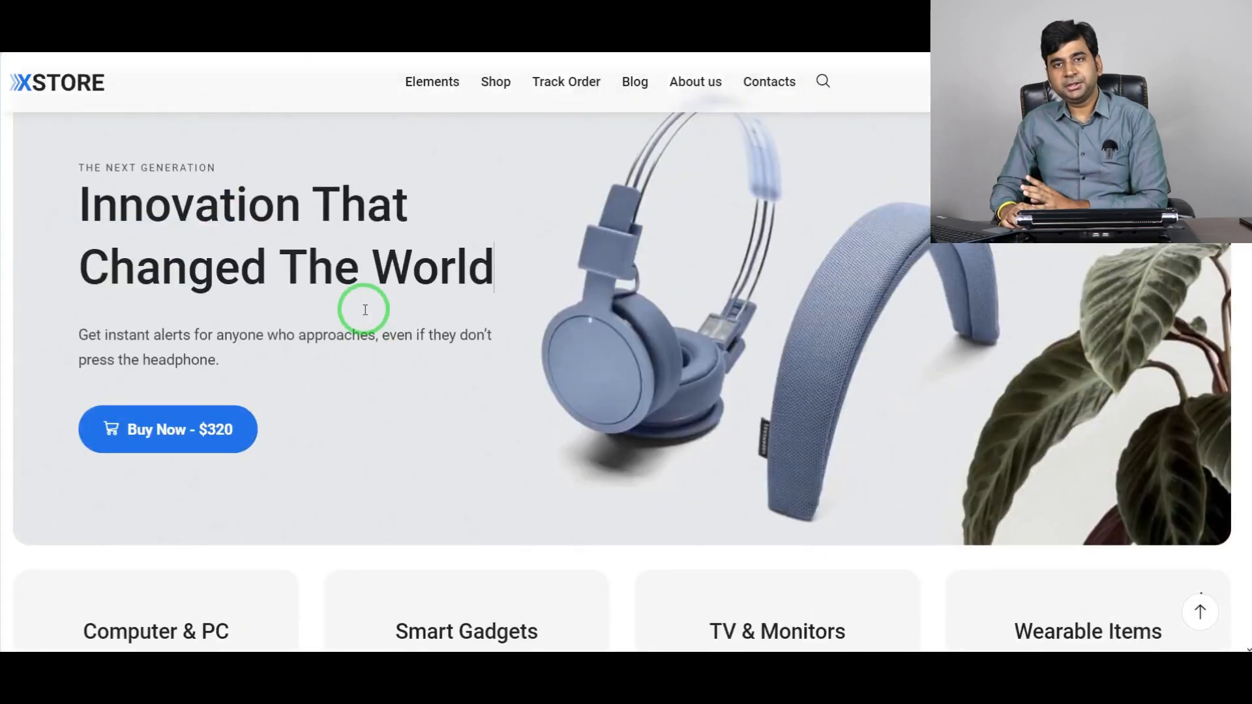
scroll(411, 296, "down", 4)
scroll(414, 324, "up", 4)
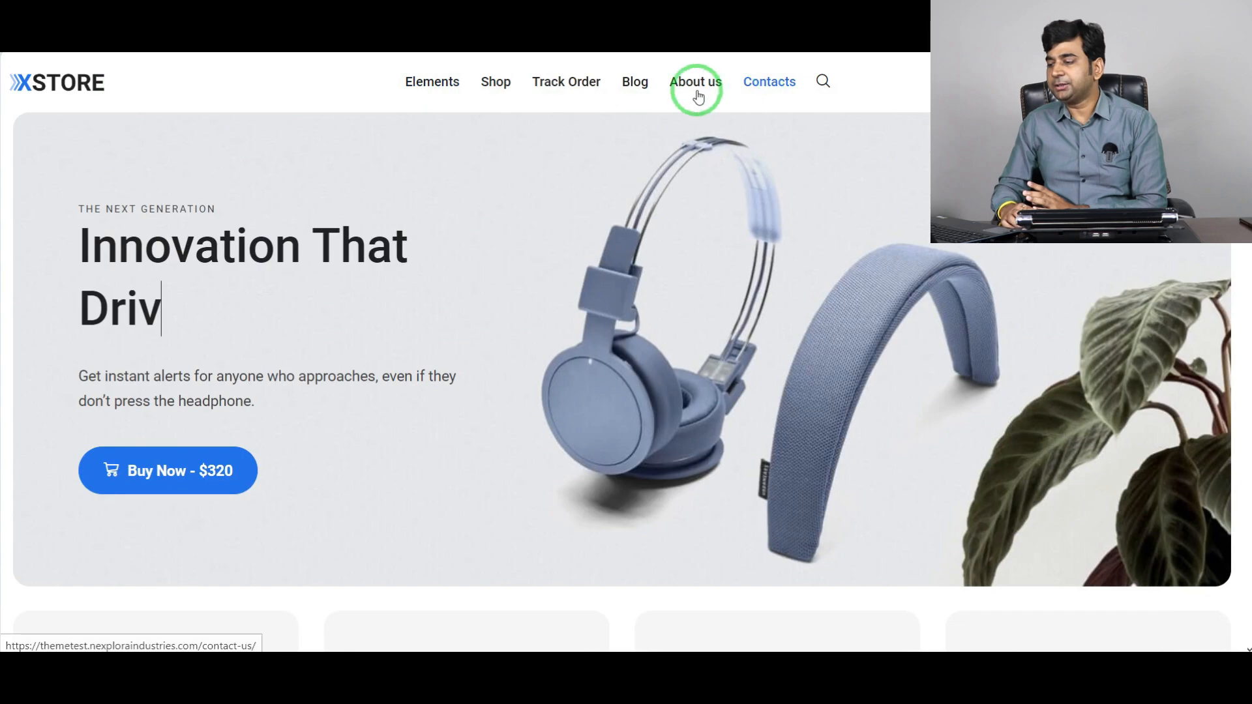
scroll(809, 463, "down", 5)
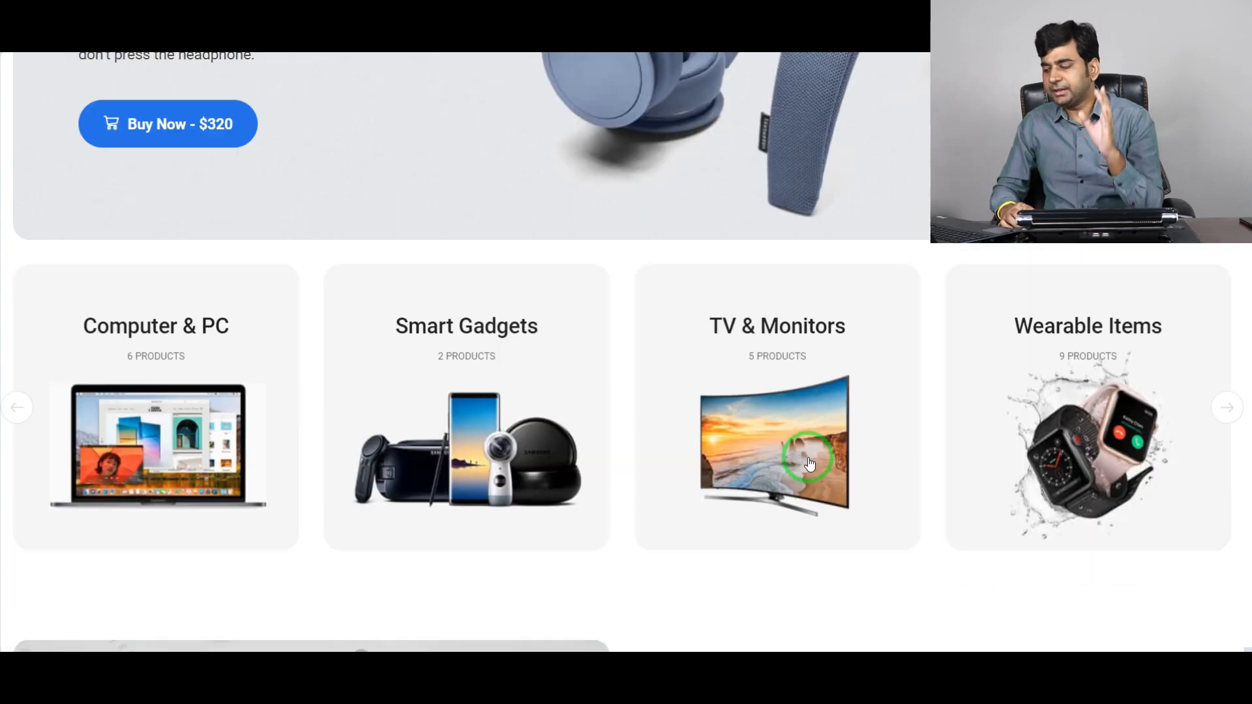
scroll(405, 392, "up", 6)
Open the theme customizer from the WordPress dashboard
scroll(791, 618, "down", 1)
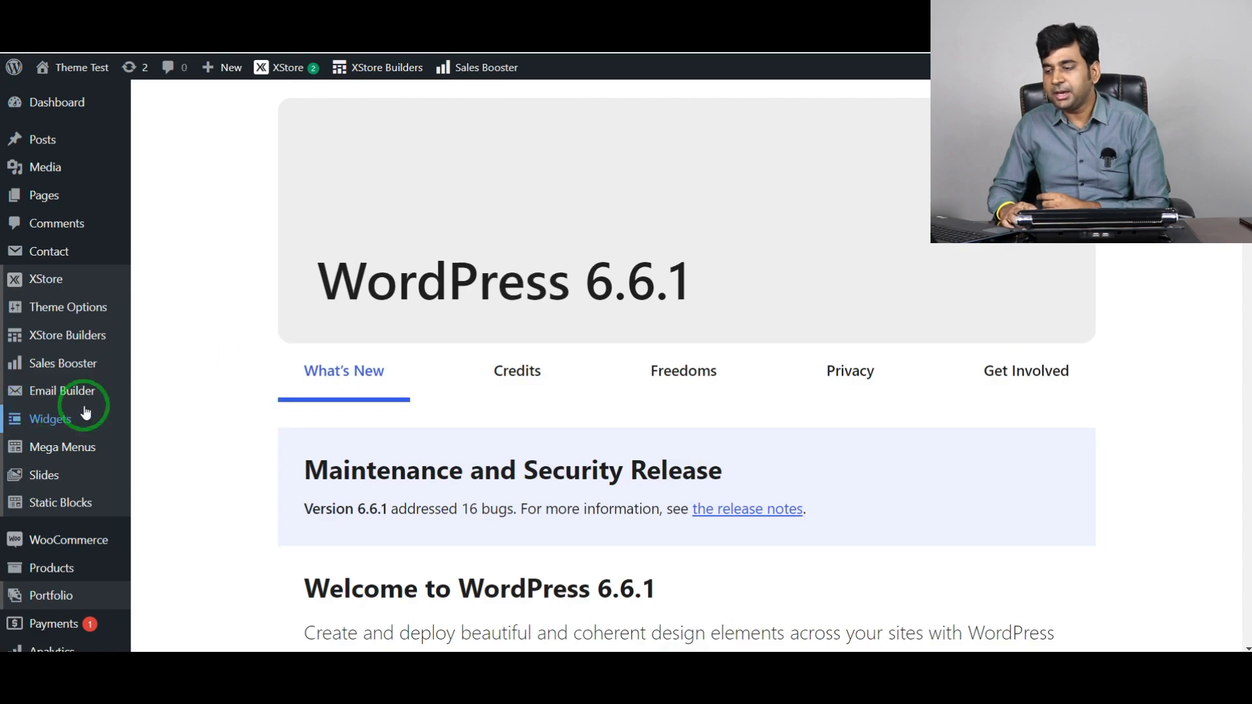
scroll(161, 229, "down", 4)
scroll(137, 281, "down", 3)
mouse_move(75, 465)
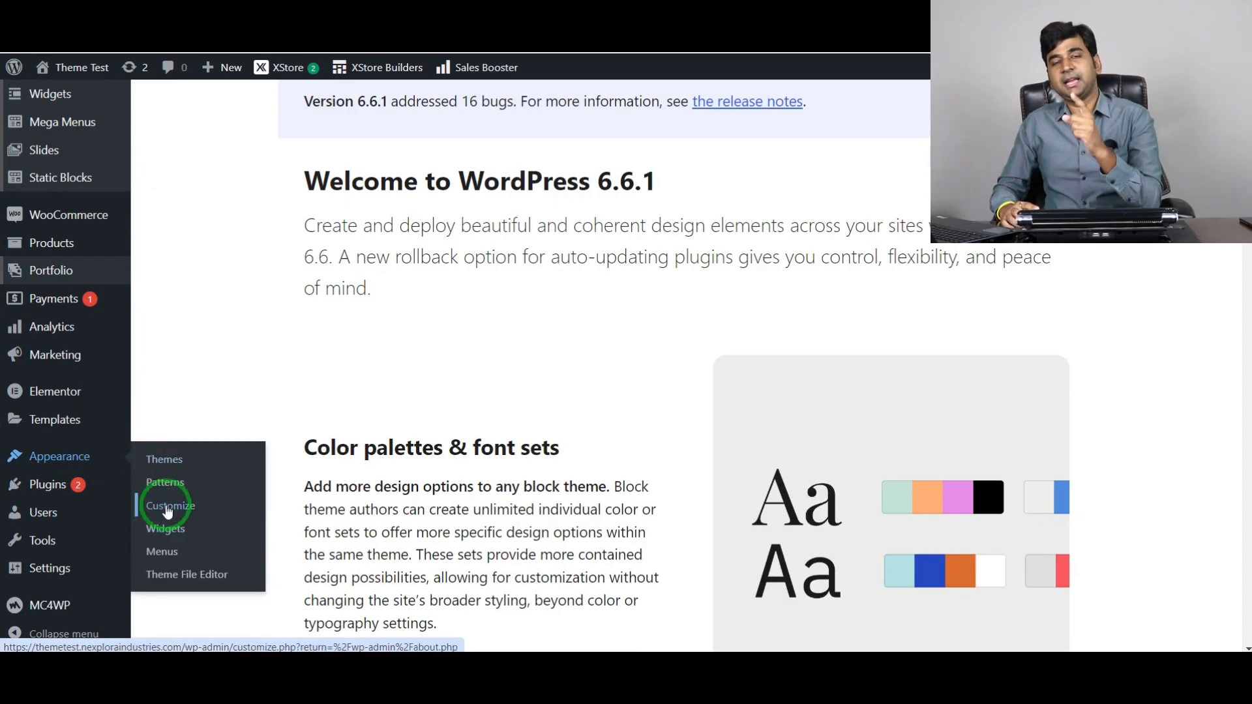
left_click(168, 512)
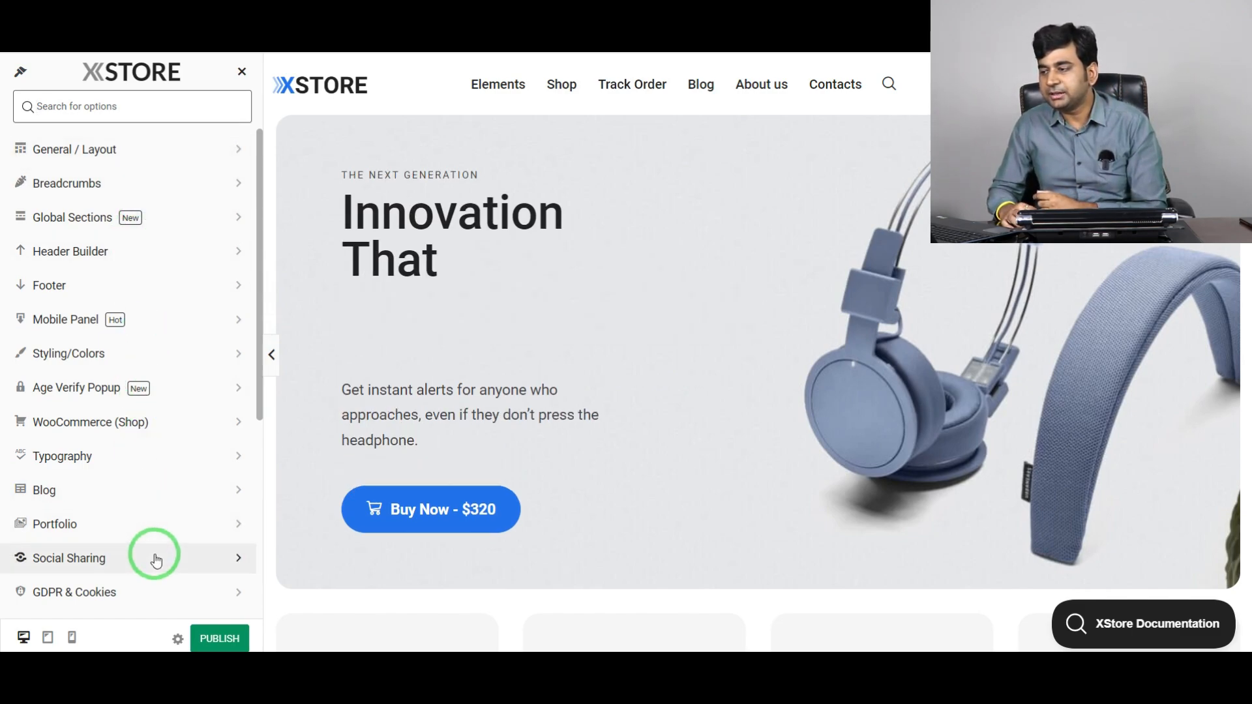
Review the theme's General / Layout options and return to the list of customizer sections
left_click(242, 159)
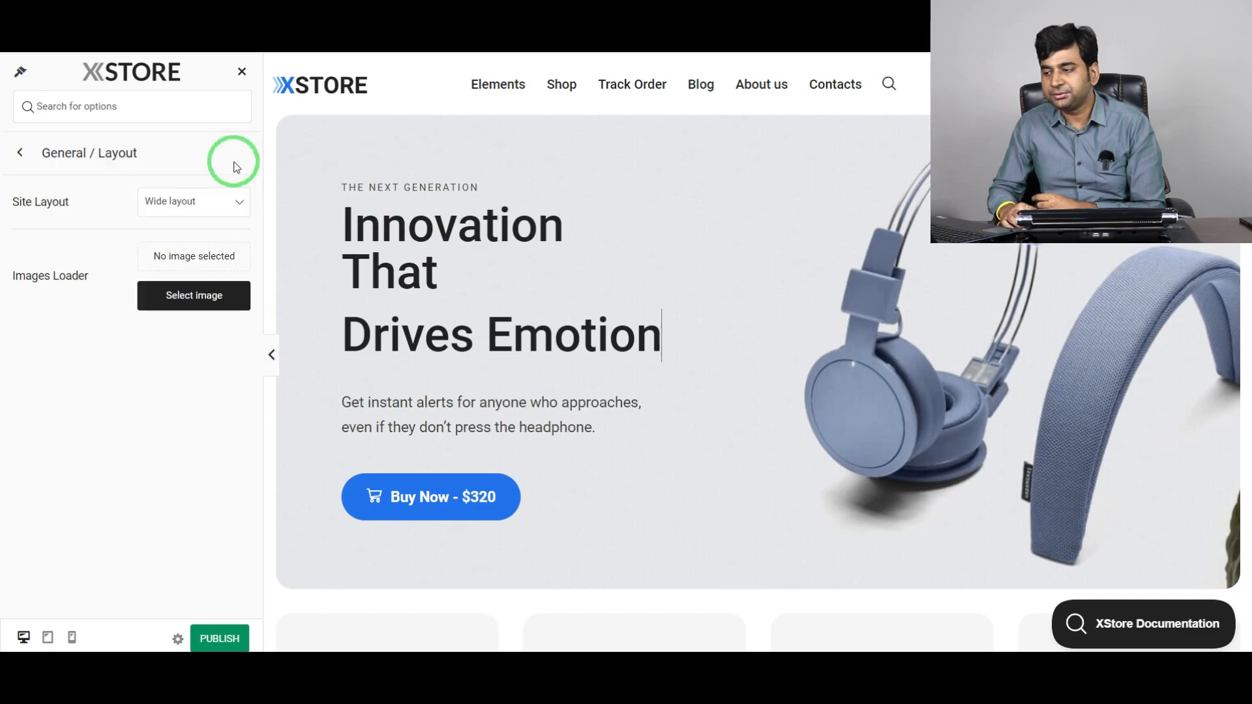
scroll(128, 370, "down", 3)
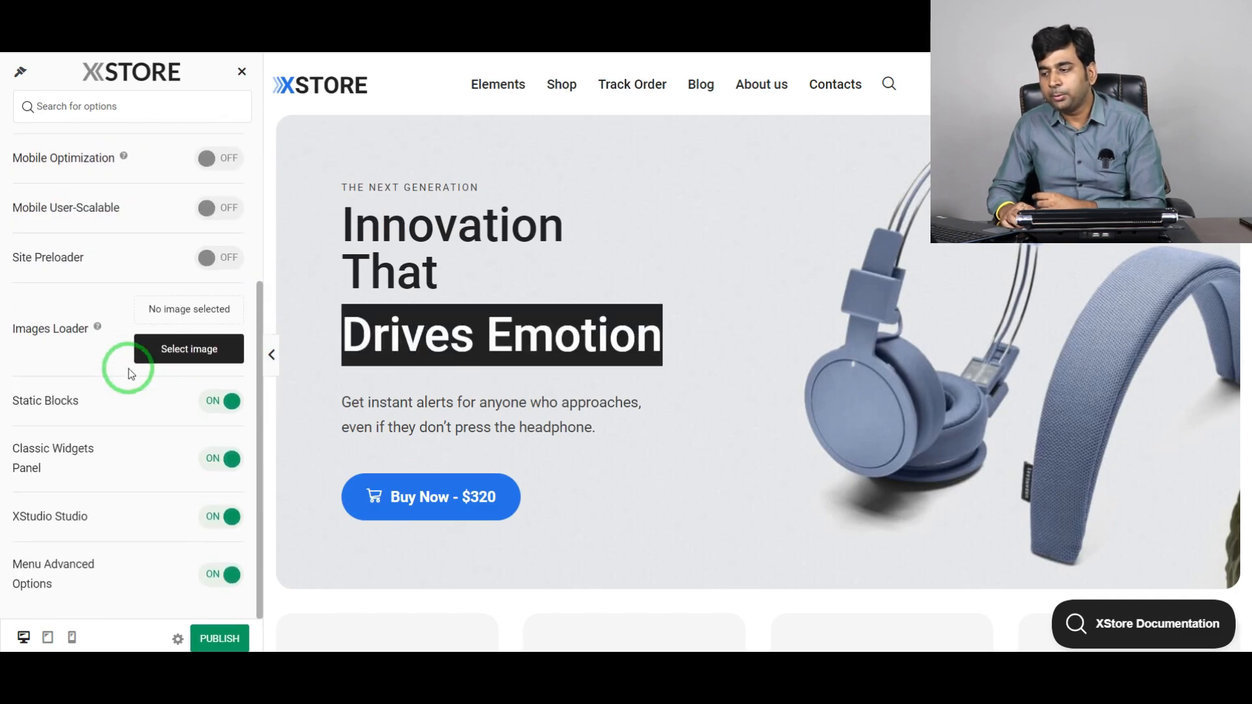
scroll(150, 397, "up", 3)
scroll(159, 401, "down", 3)
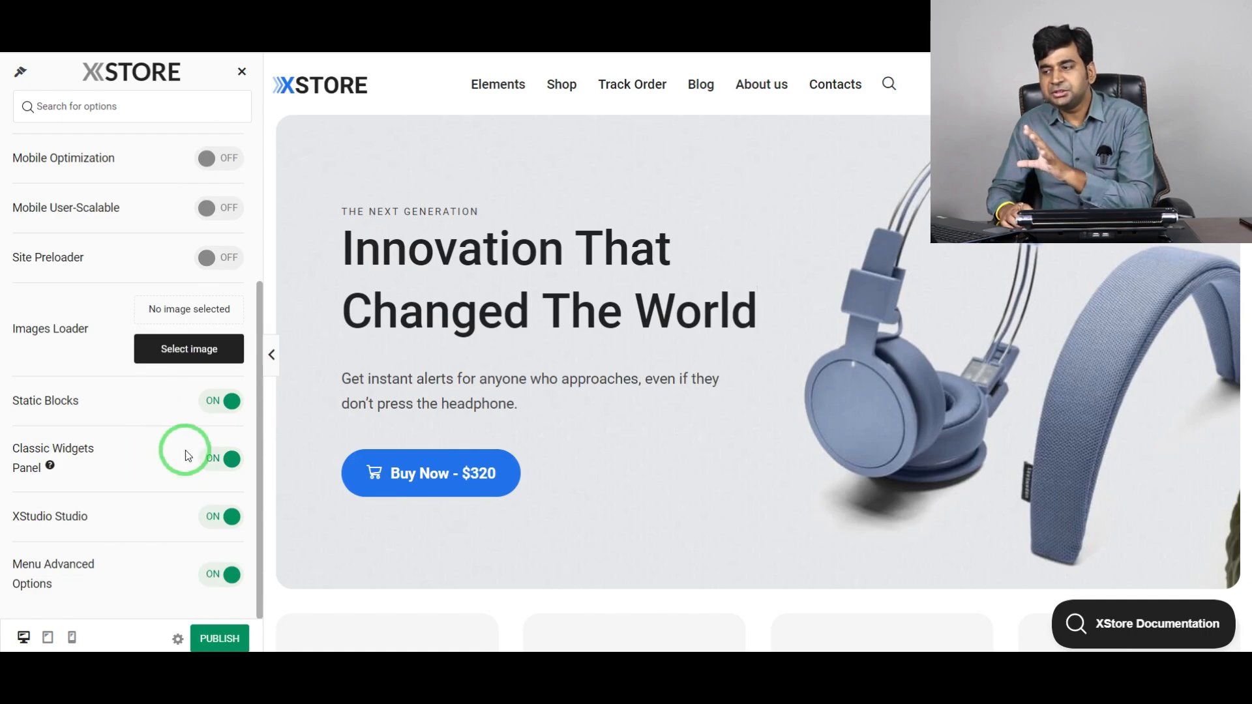
scroll(130, 214, "up", 3)
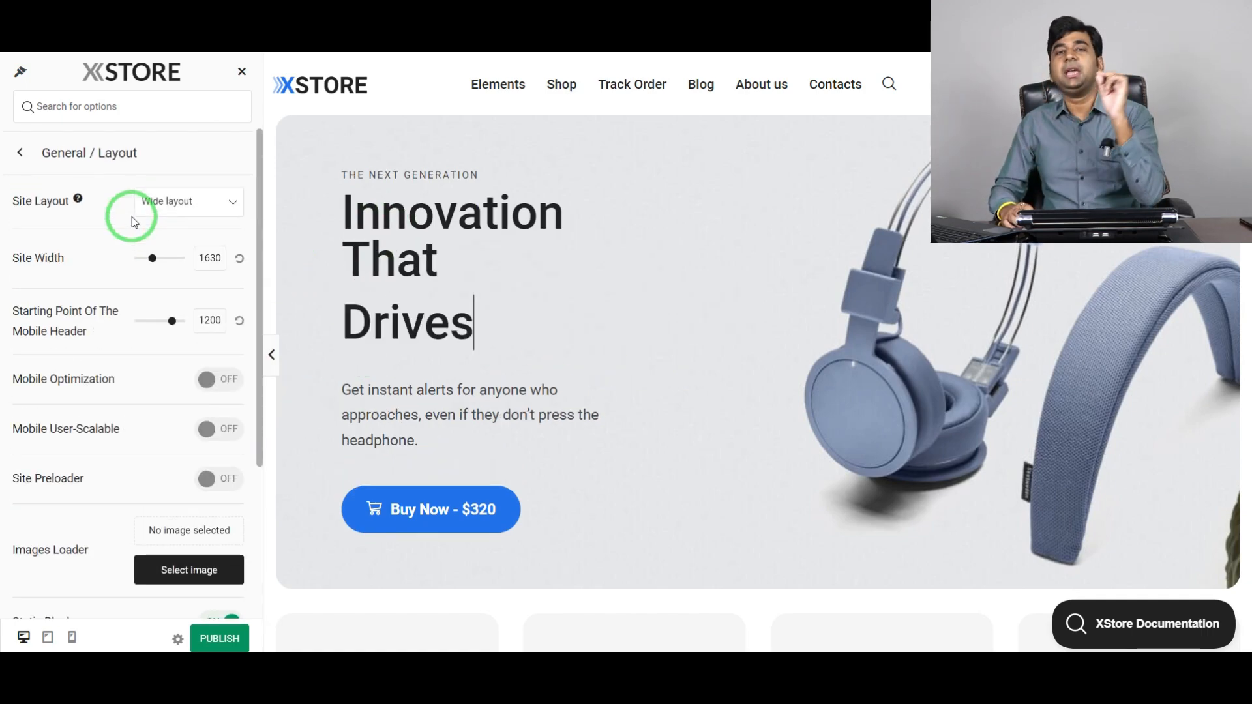
left_click(21, 156)
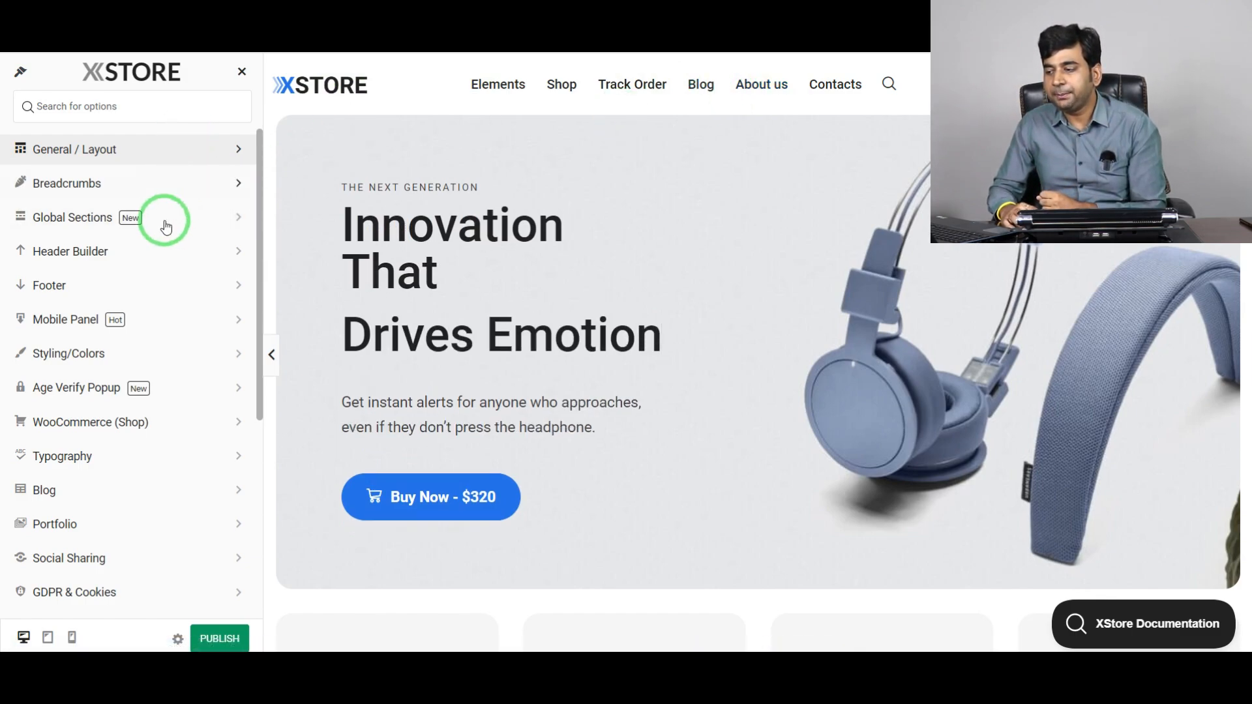
Open the Header Builder and examine its Logo settings for images, alignment, width and computed box
left_click(239, 253)
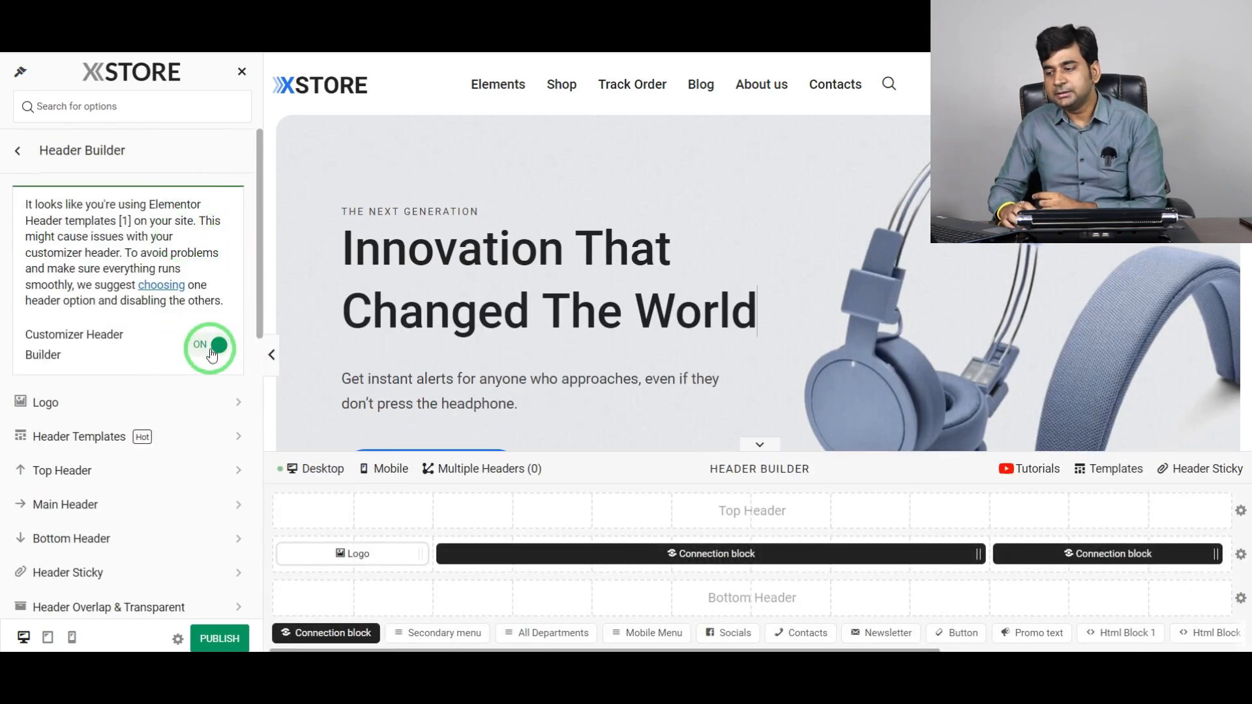
scroll(212, 355, "down", 1)
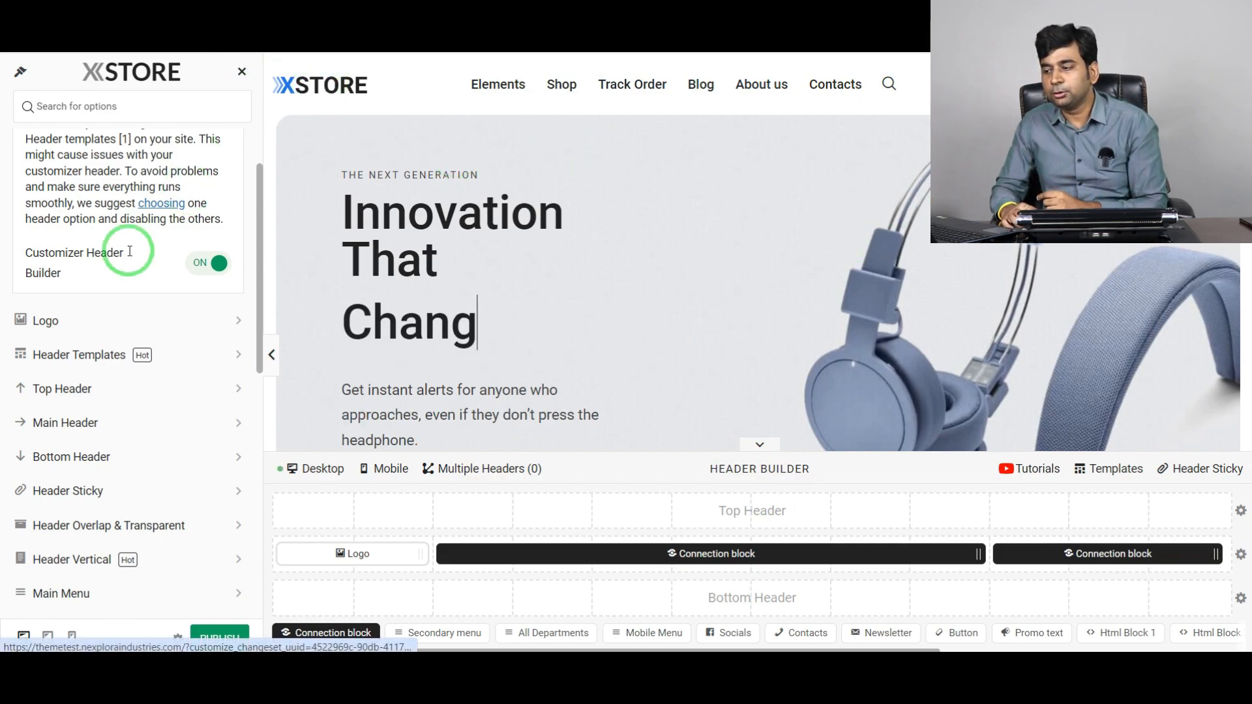
left_click(237, 321)
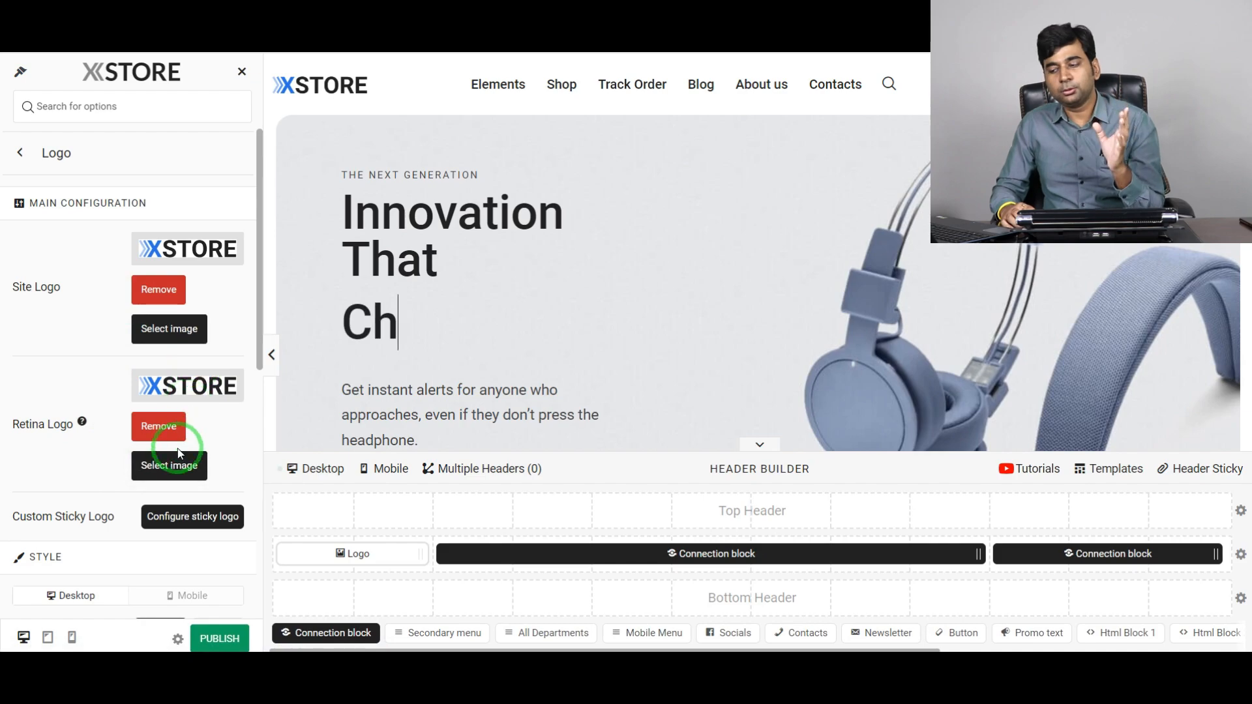
scroll(140, 462, "down", 6)
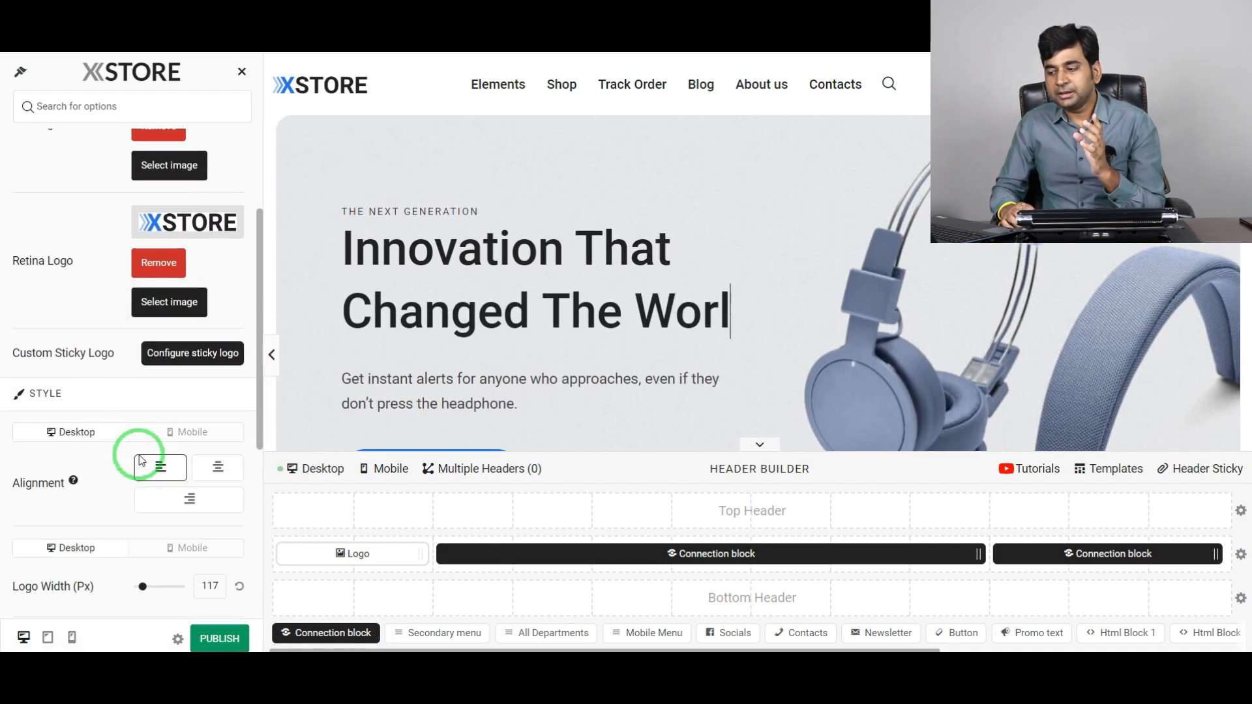
scroll(188, 364, "down", 2)
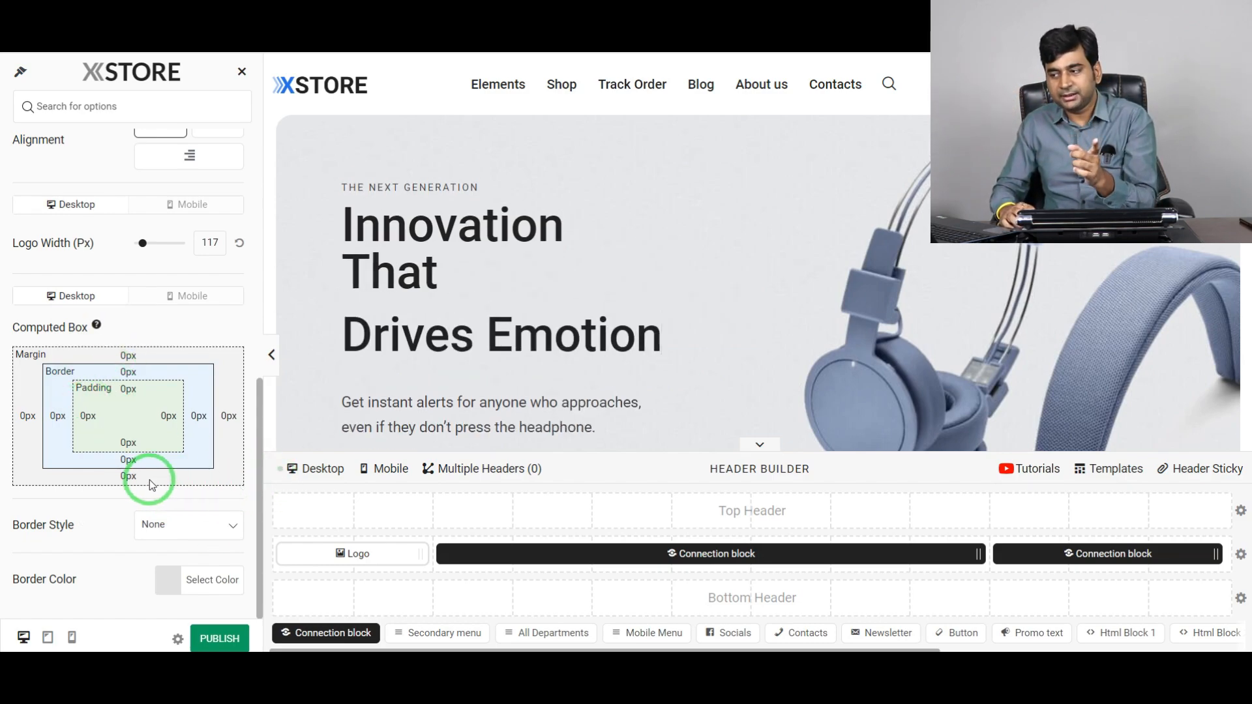
scroll(152, 484, "up", 6)
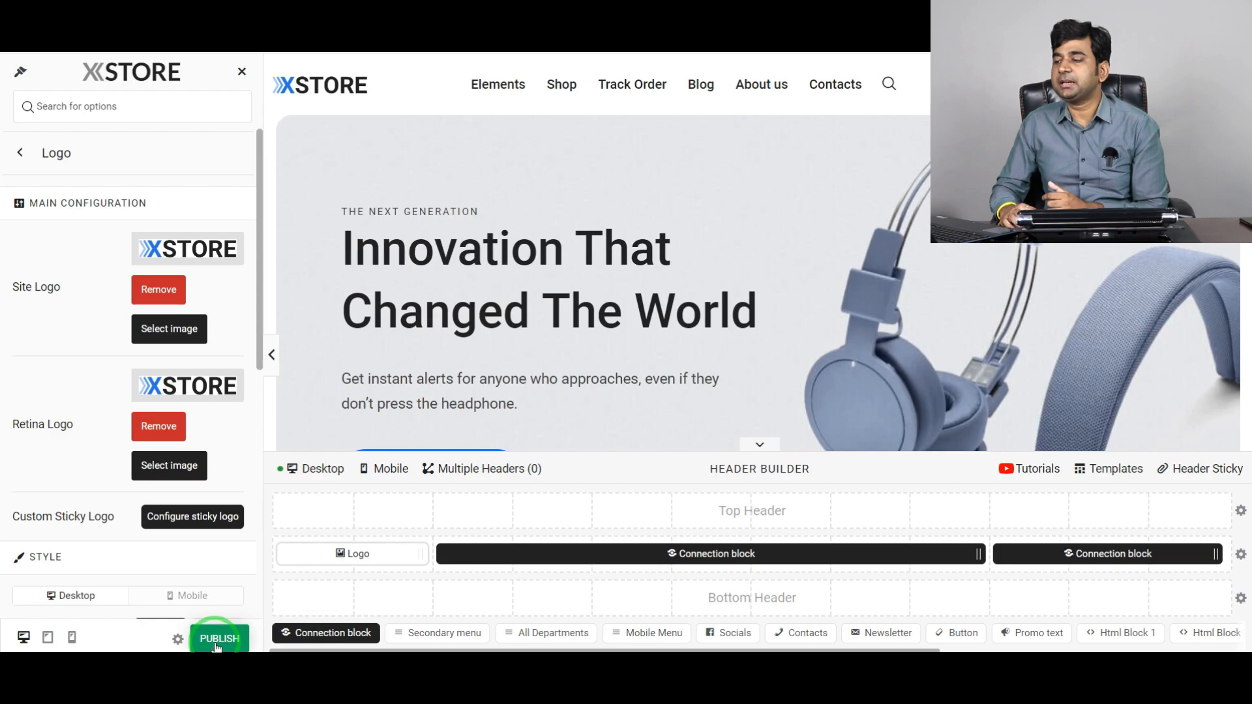
left_click(20, 157)
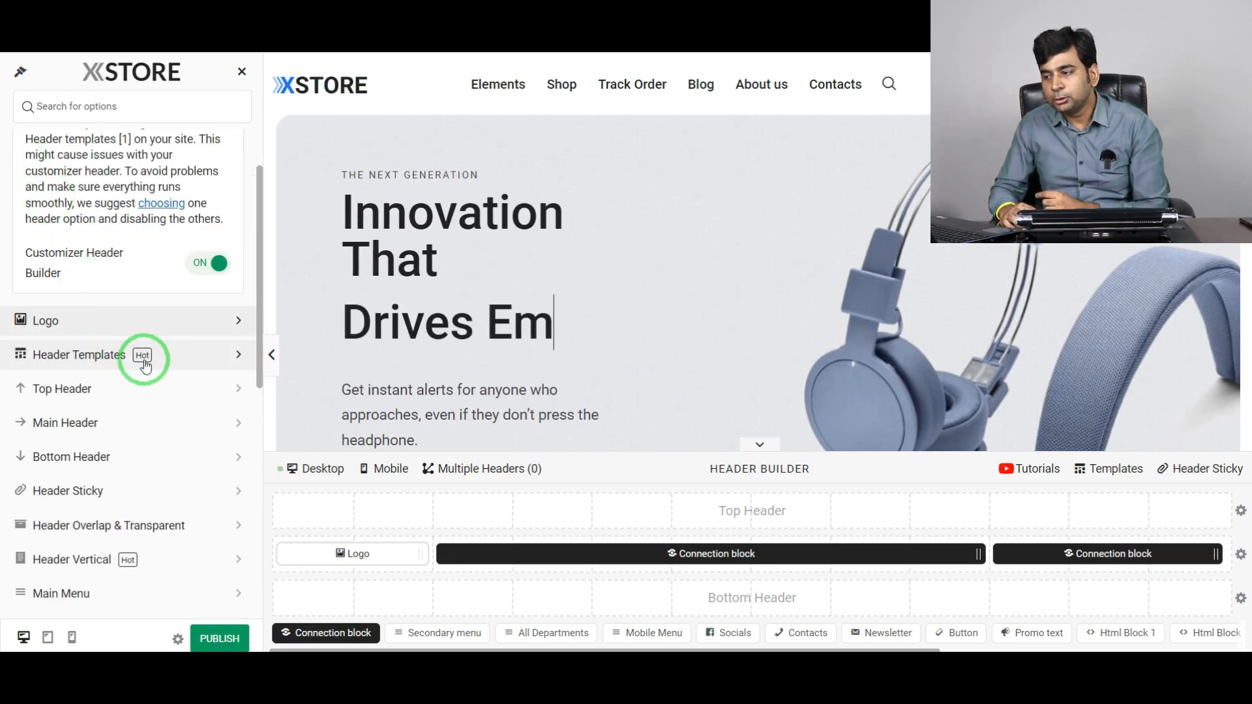
Examine the Top Header's main configuration and style options, from minimum height to WCAG color
scroll(140, 359, "down", 3)
scroll(170, 334, "up", 1)
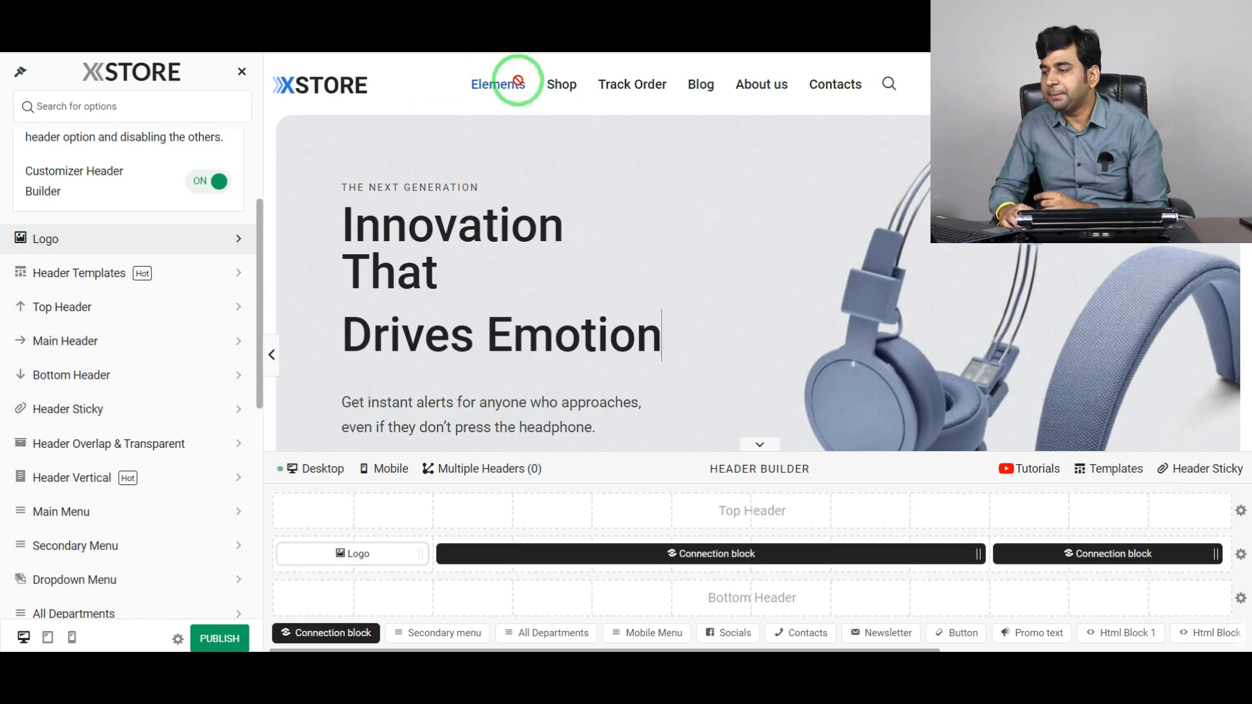
left_click(228, 308)
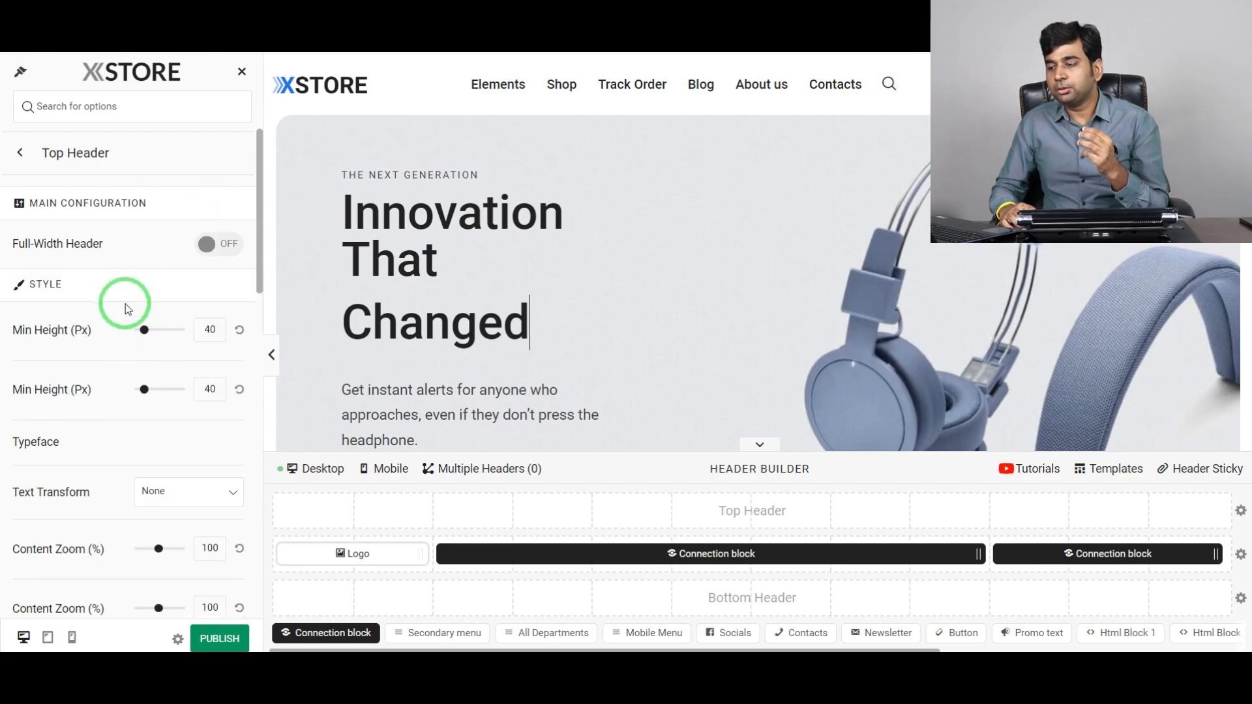
scroll(126, 306, "down", 2)
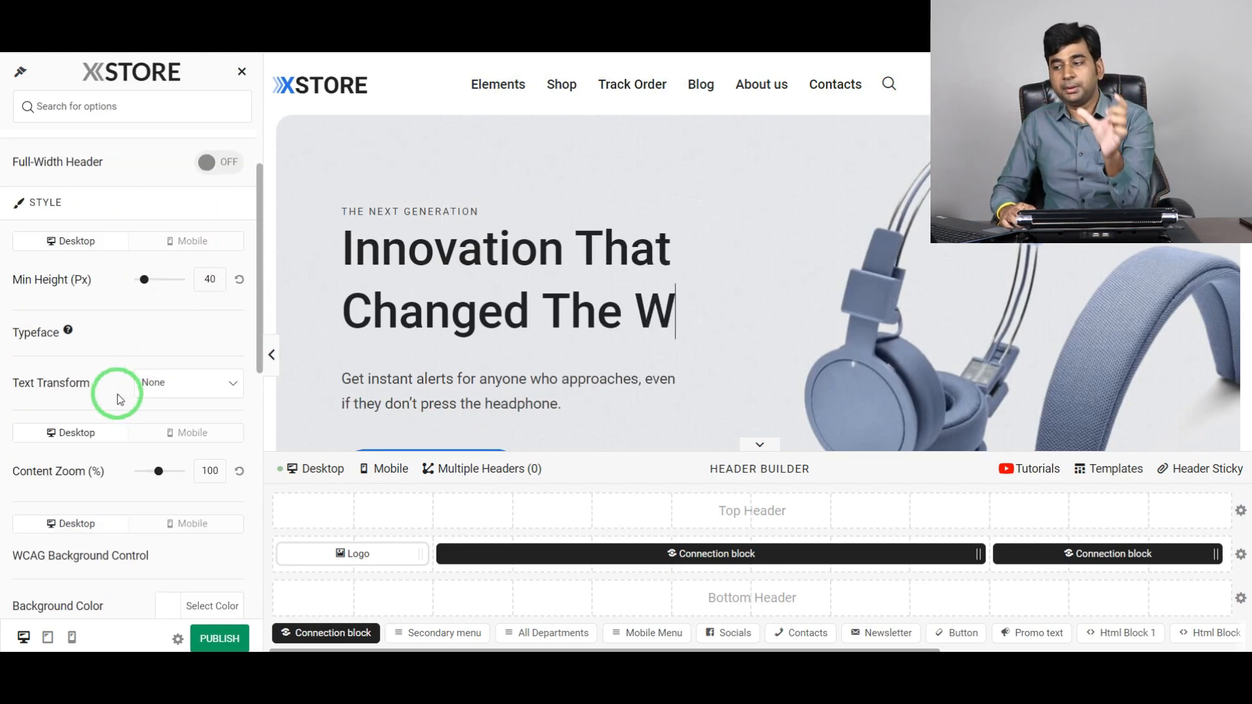
scroll(120, 400, "down", 8)
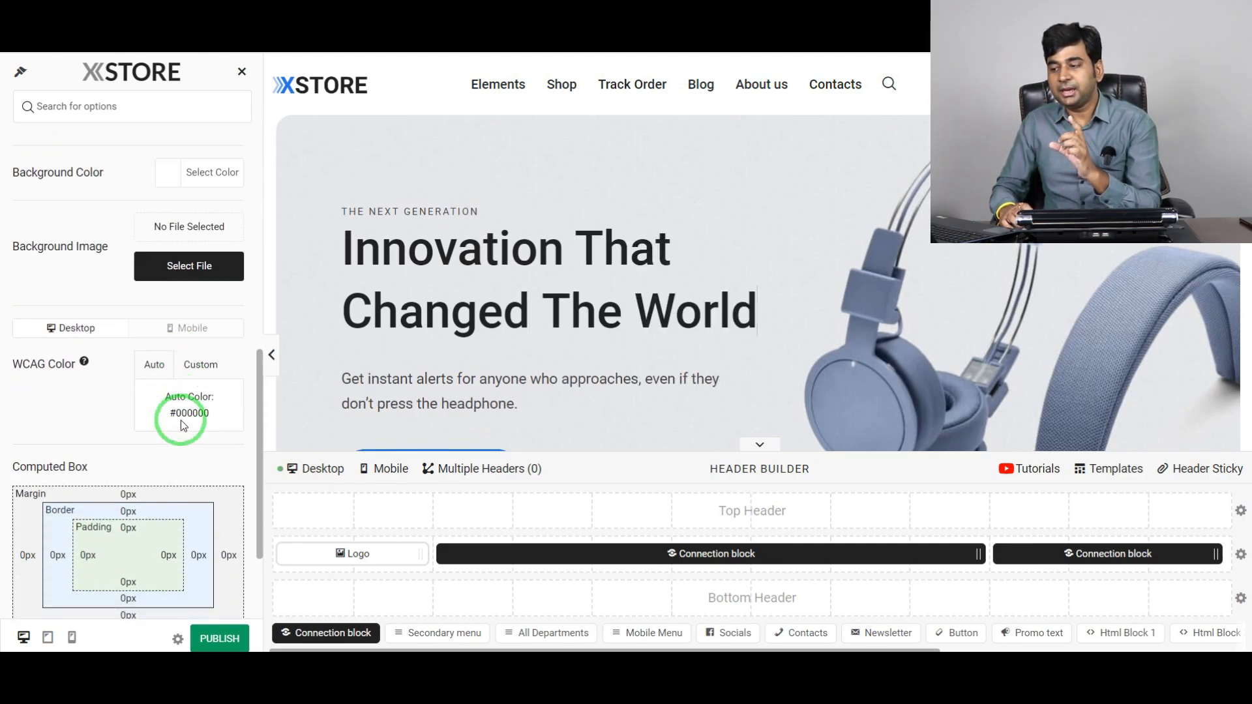
scroll(182, 420, "up", 10)
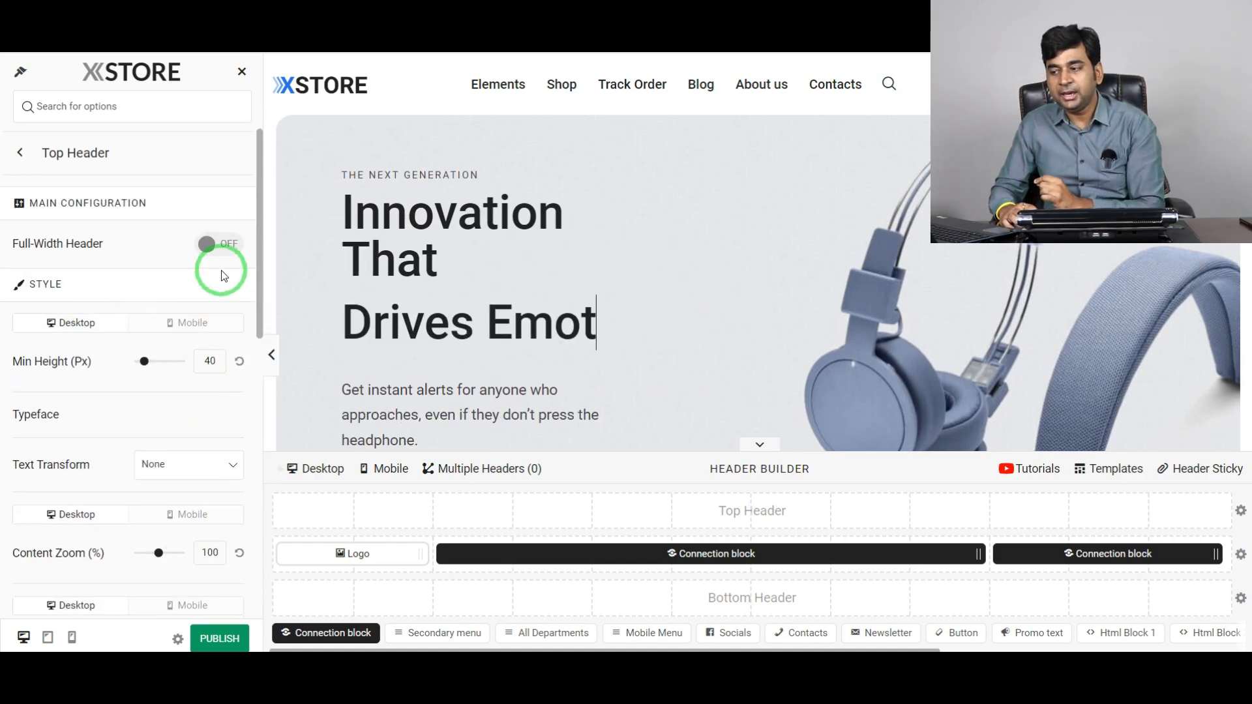
Preview the site with the Top Header's mobile settings, and switch back to the desktop settings
left_click(191, 324)
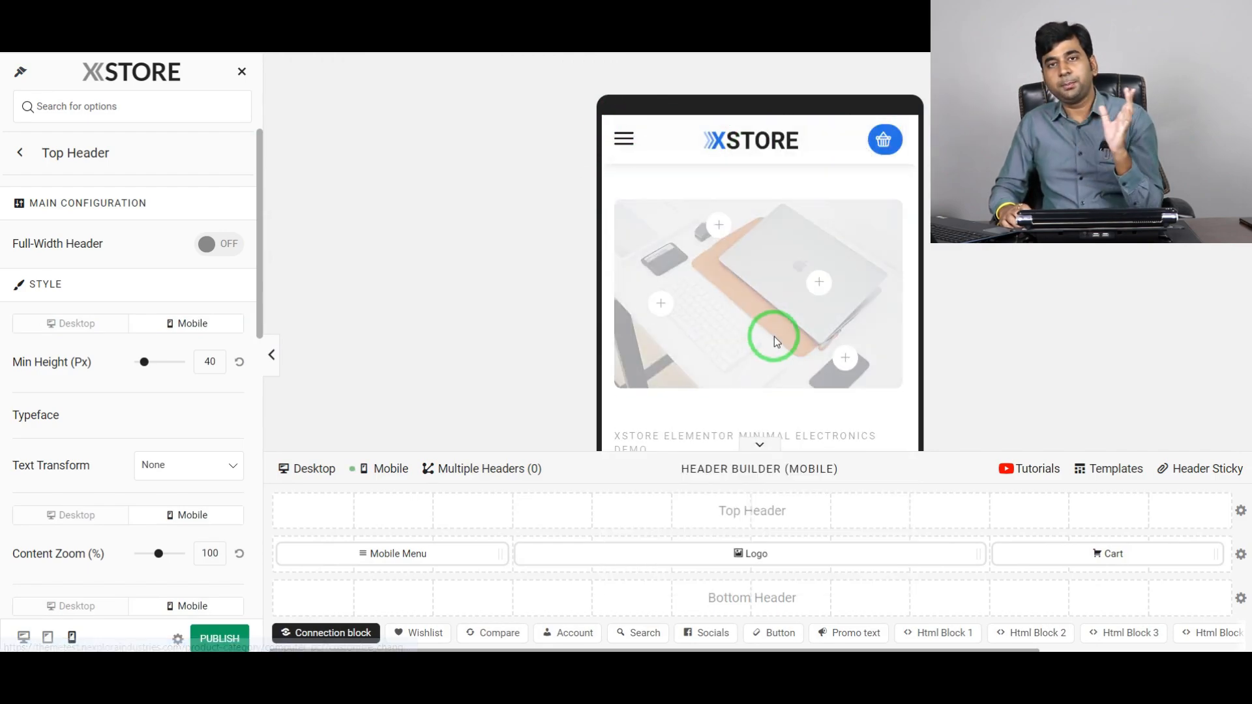
scroll(745, 369, "down", 5)
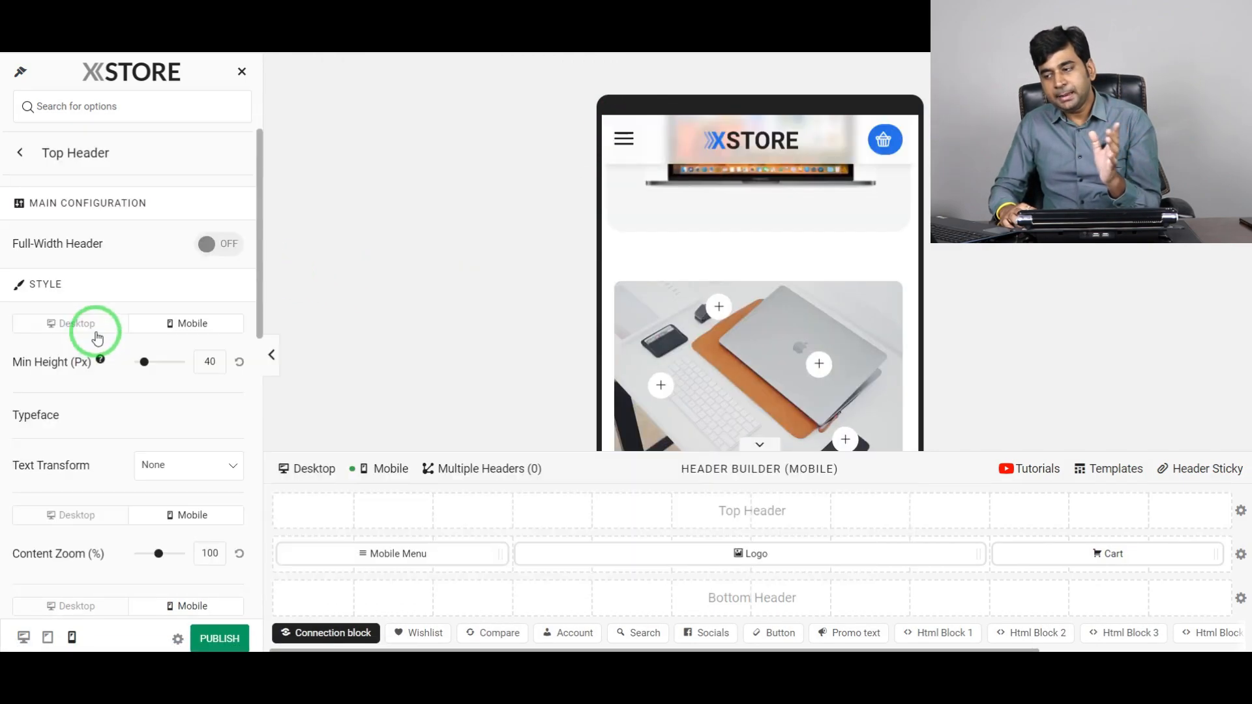
left_click(99, 327)
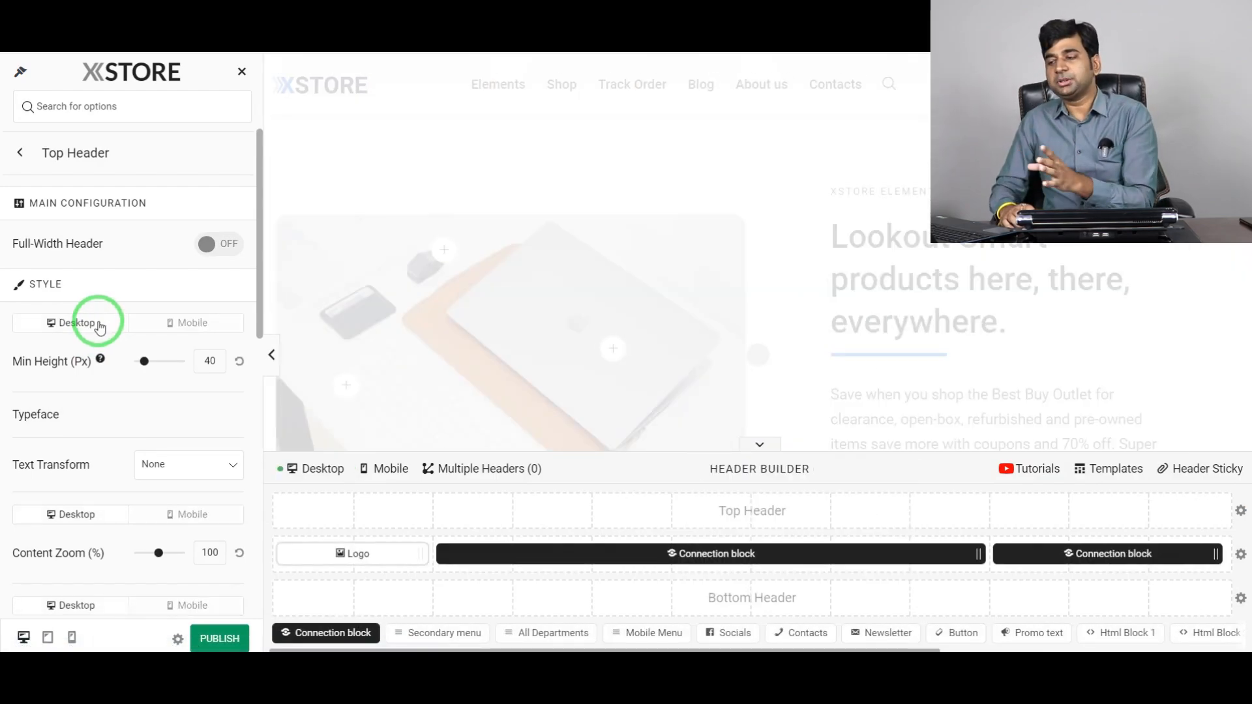
Return to the Header Builder's list and look through its available header elements, from Top Header to Newsletter
left_click(20, 154)
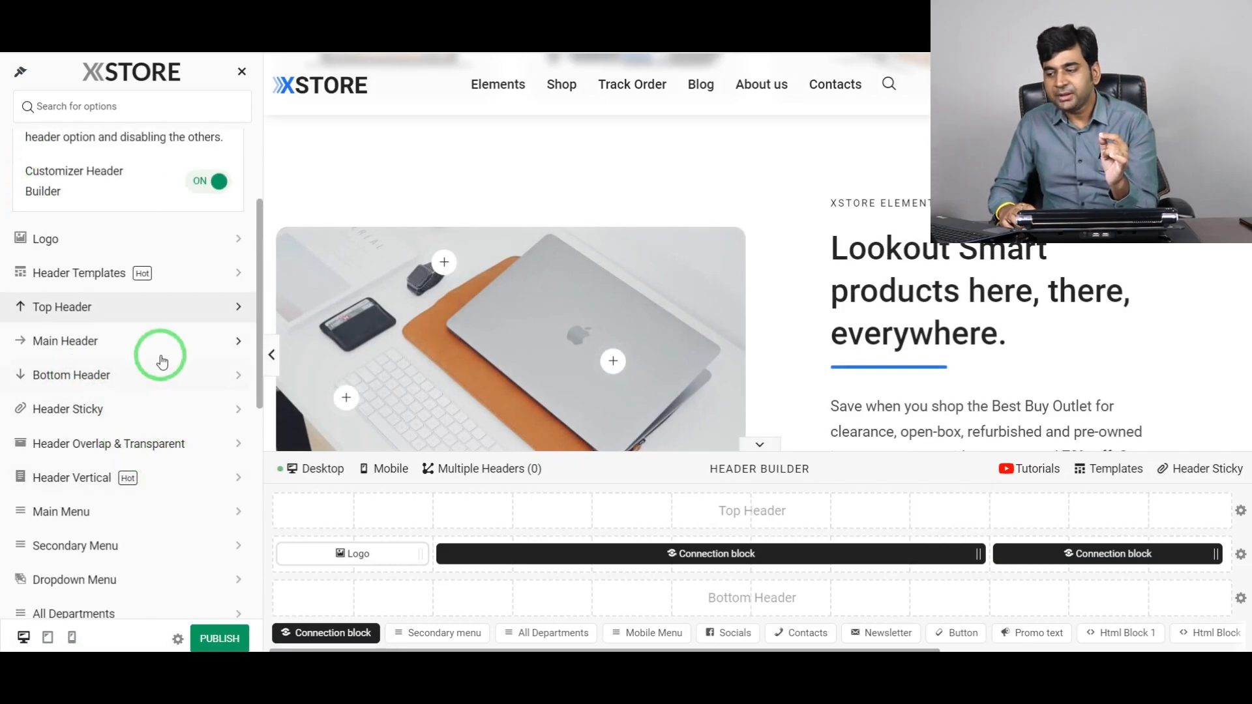
scroll(157, 365, "down", 3)
scroll(157, 368, "down", 2)
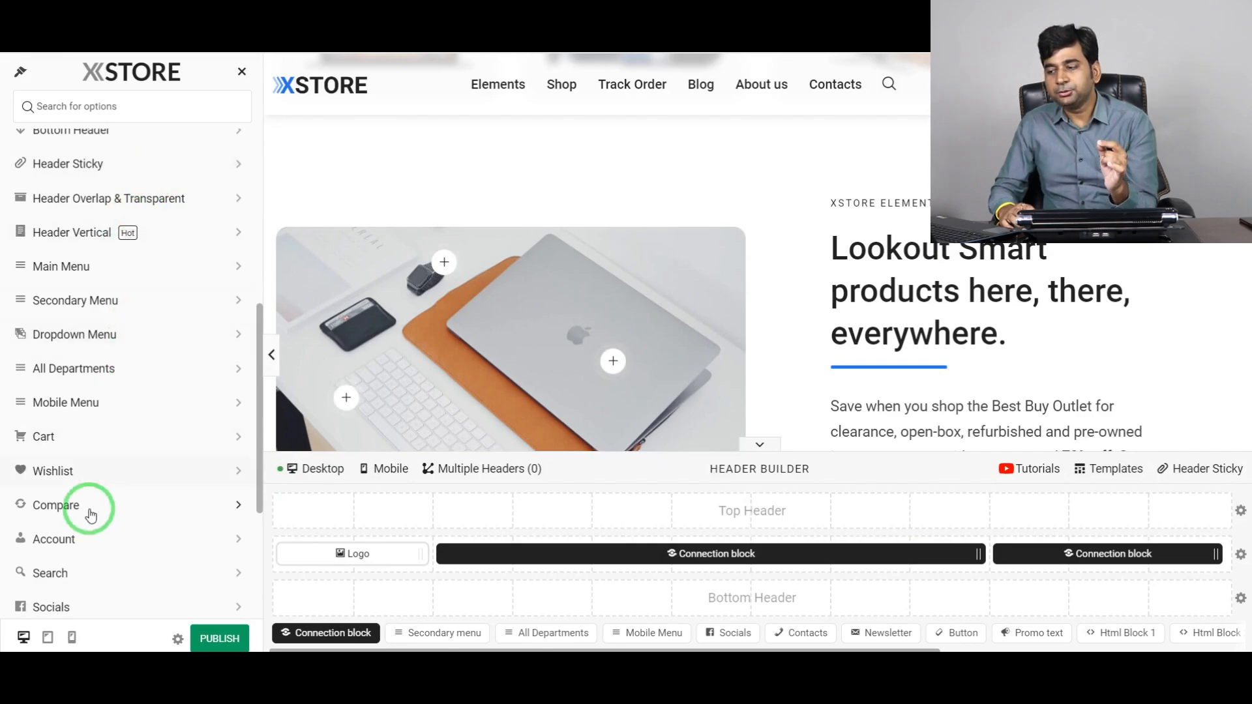
scroll(148, 392, "down", 2)
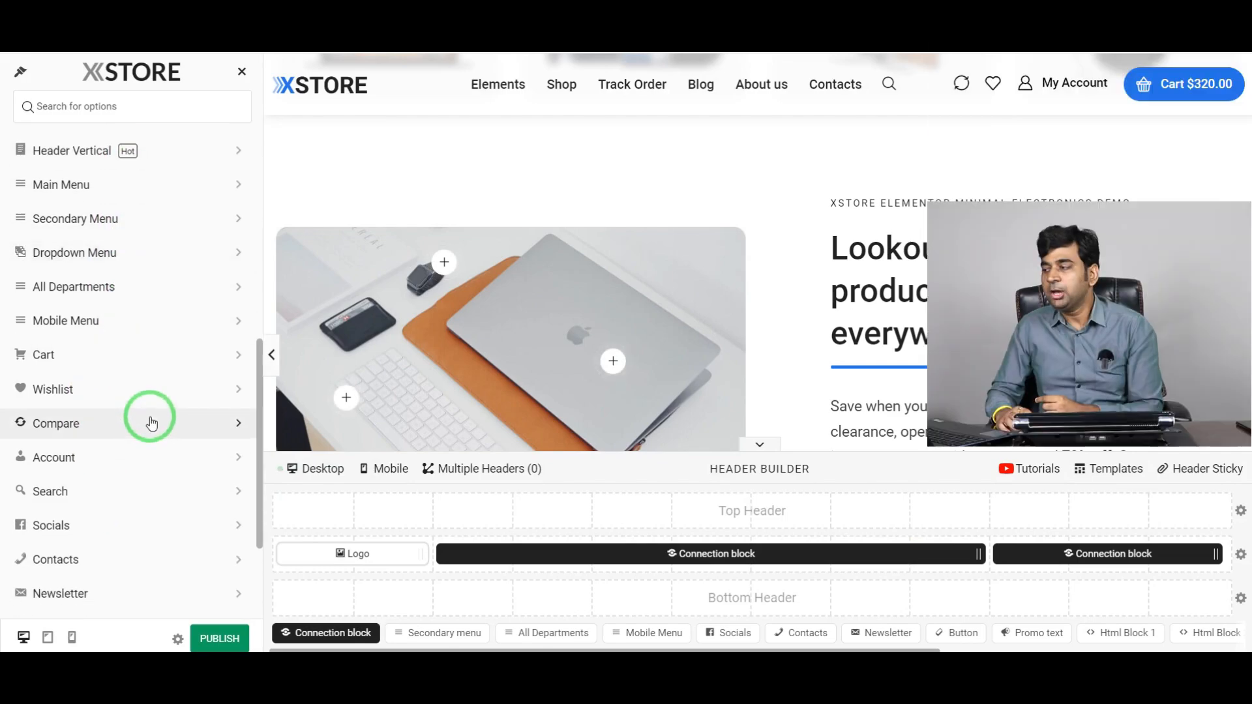
left_click(152, 422)
left_click(1094, 100)
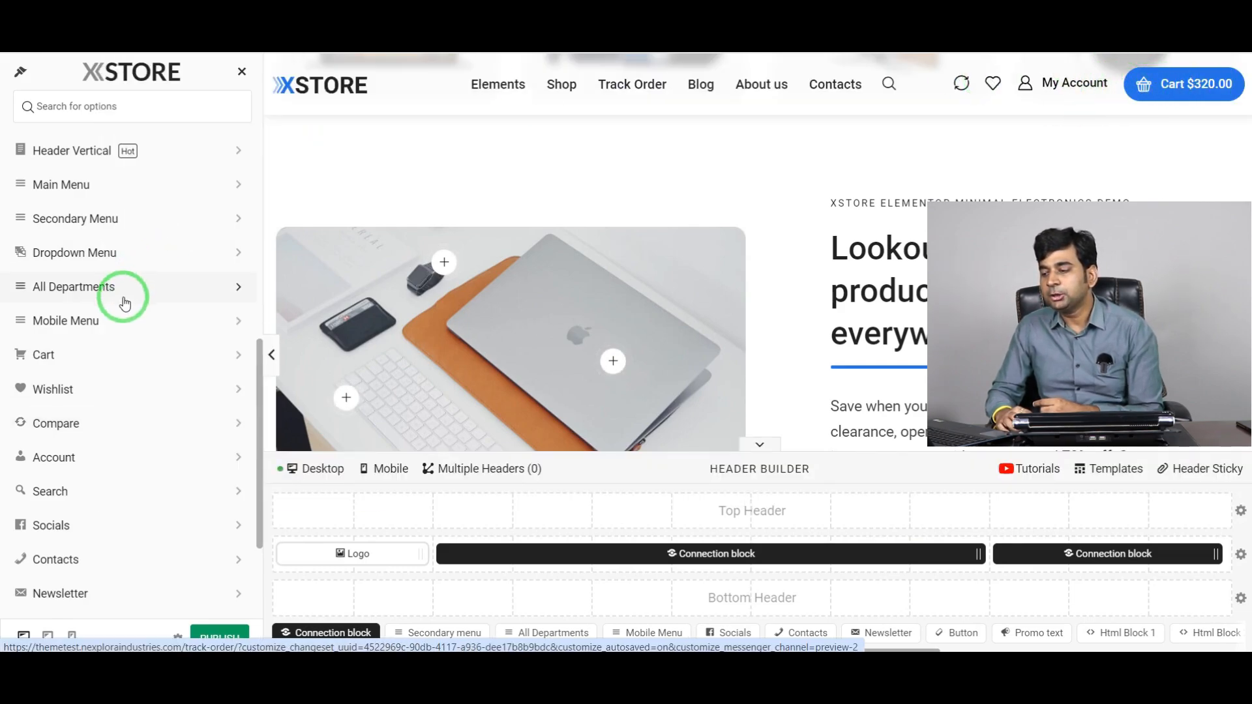
Open the Cart element and examine its style, icon, title, total price, content type and mini-cart options
left_click(221, 359)
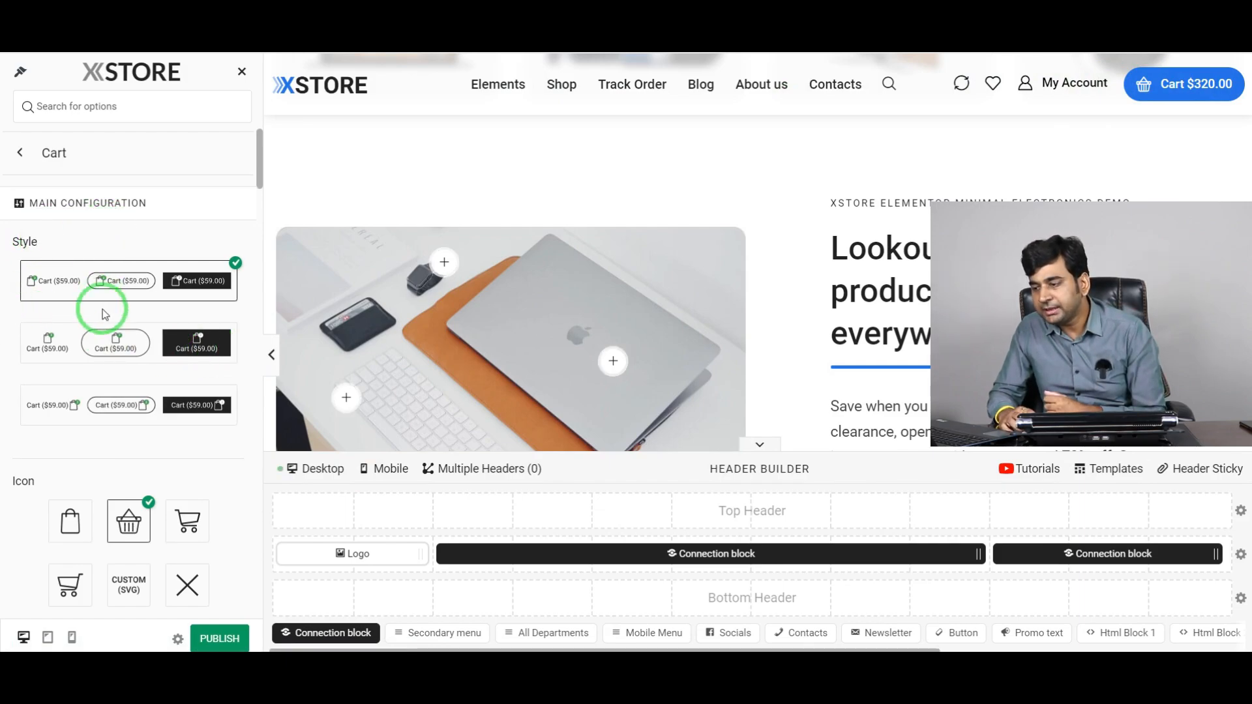
scroll(114, 294, "down", 1)
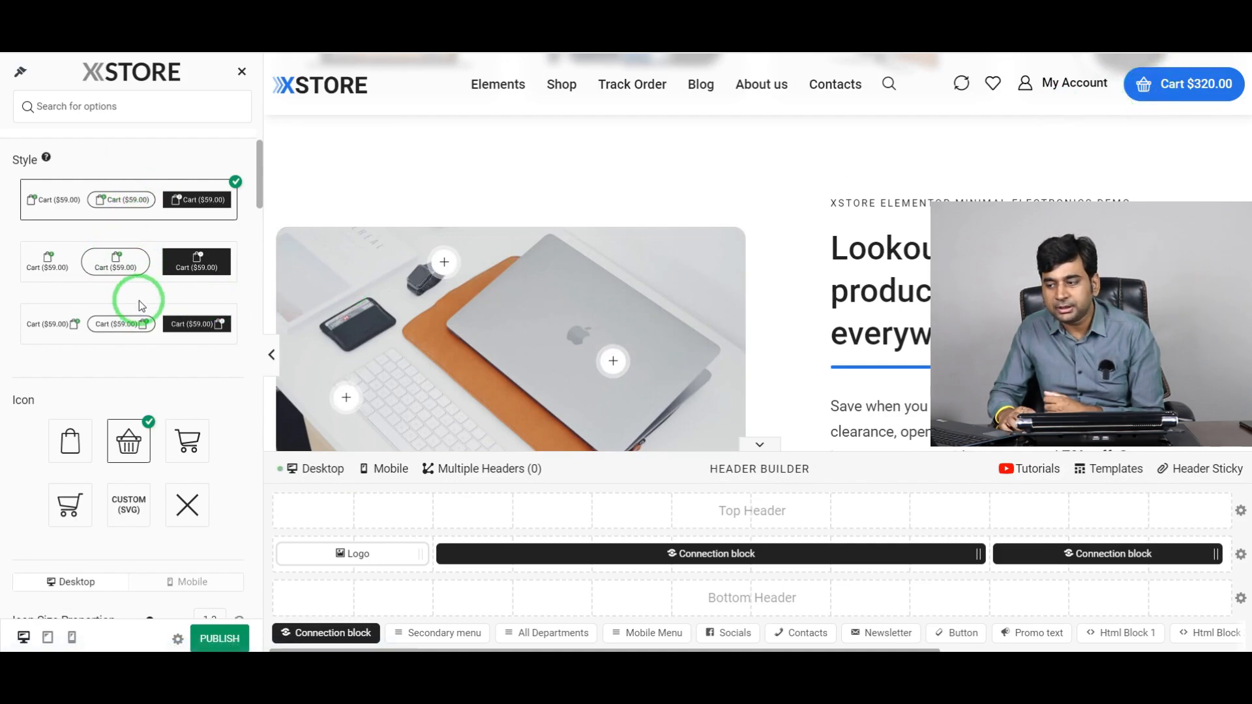
scroll(133, 296, "down", 3)
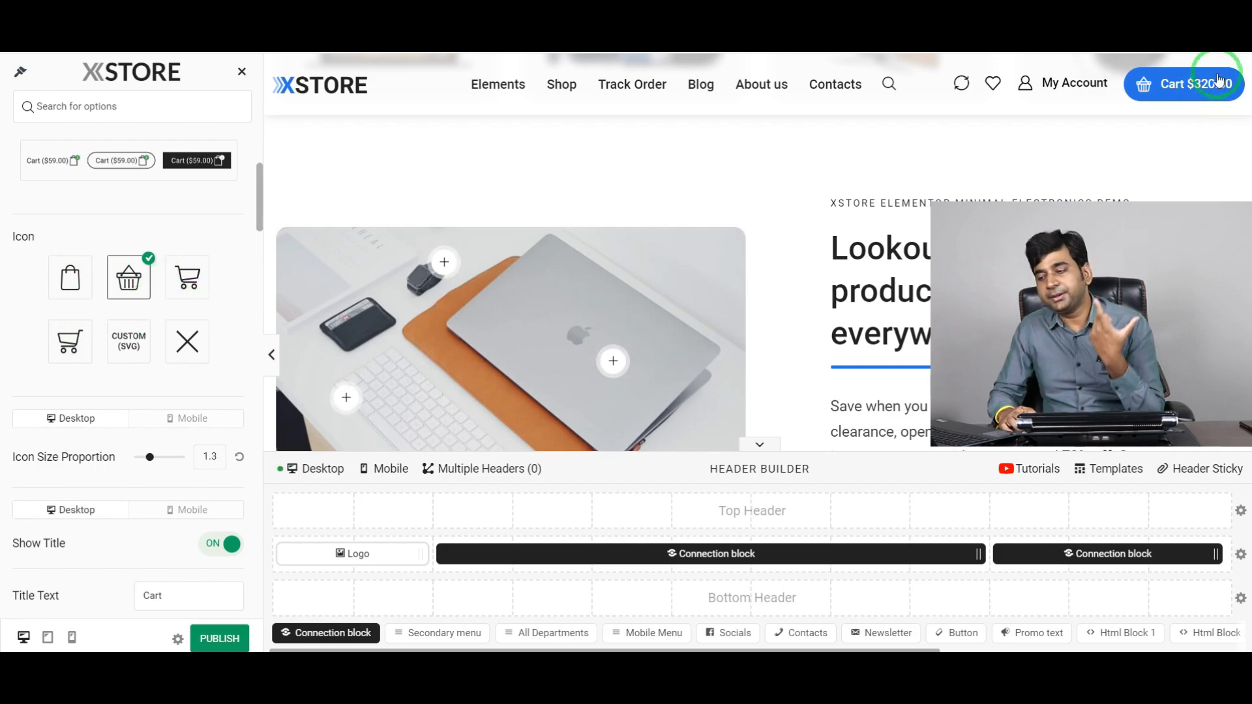
scroll(147, 440, "down", 3)
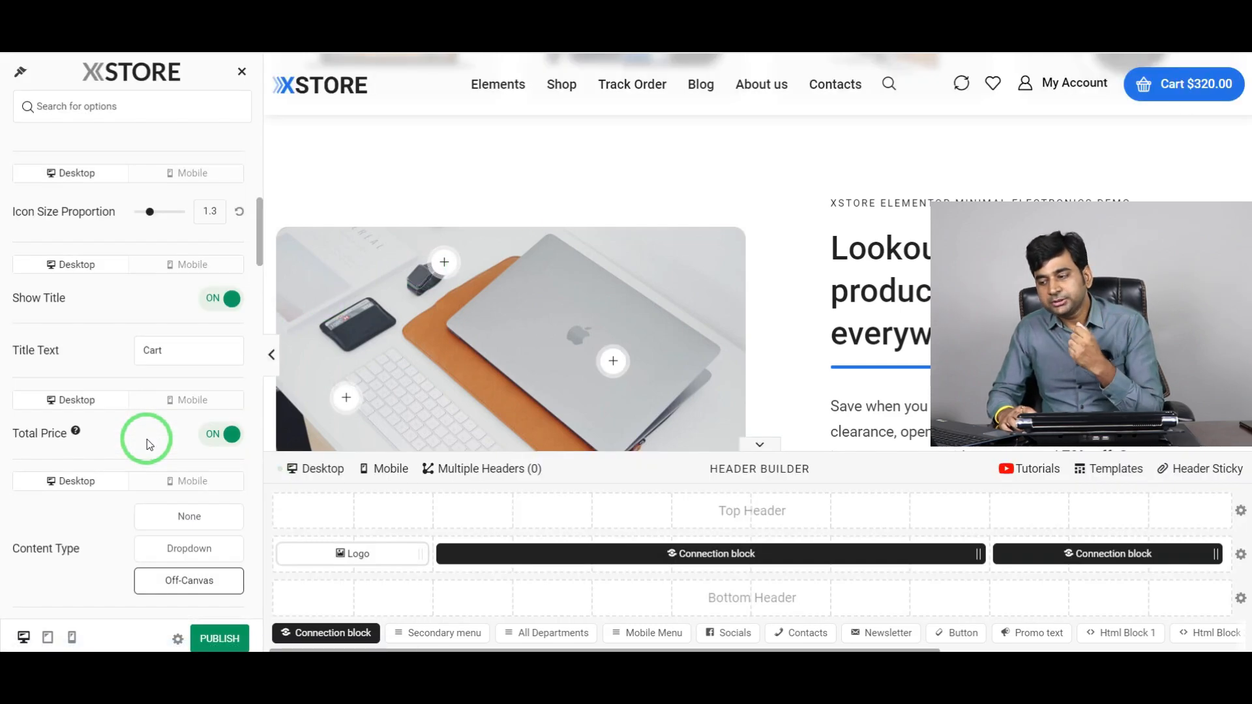
scroll(148, 446, "down", 2)
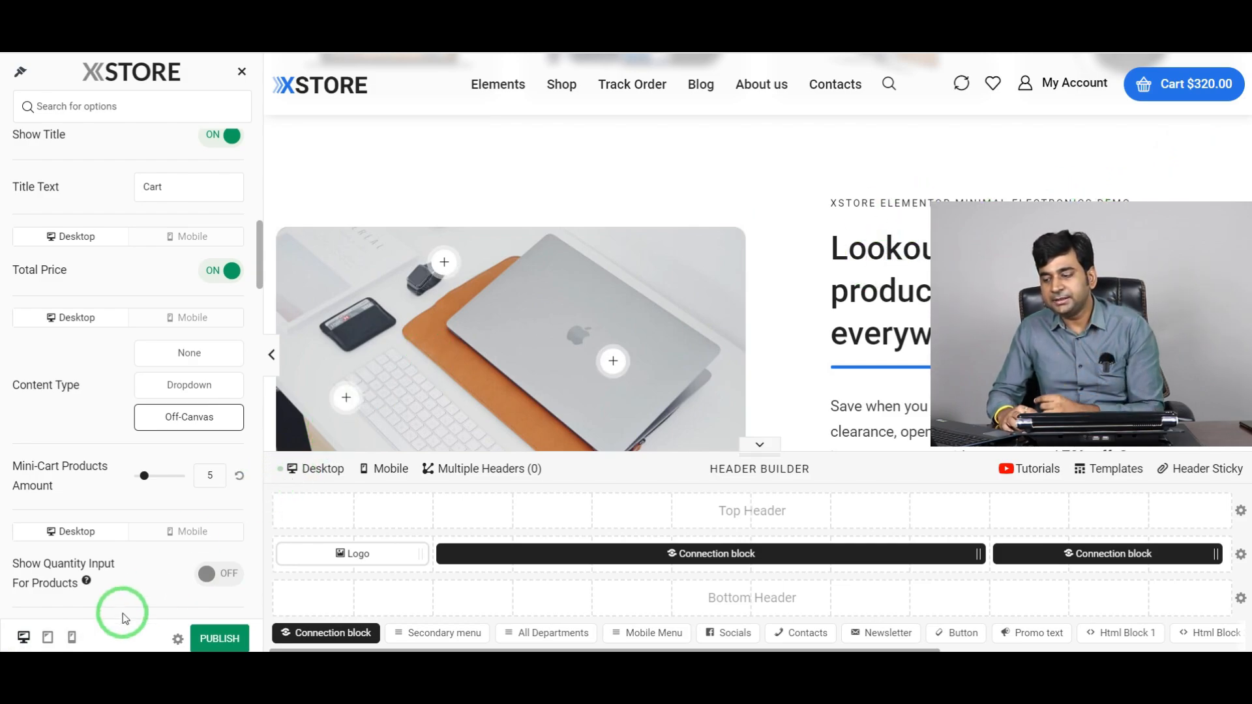
Preview the store's mobile version from the Cart settings, restore the desktop preview and return to the Header Builder list
left_click(72, 640)
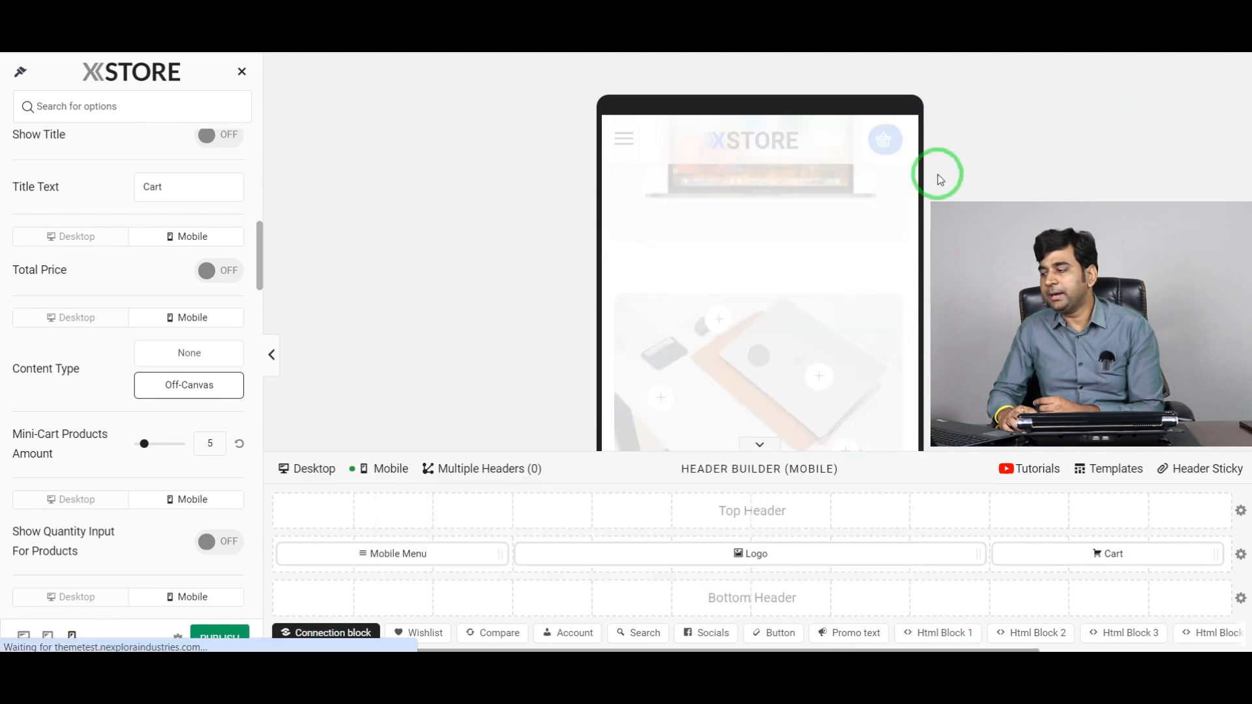
scroll(748, 312, "up", 15)
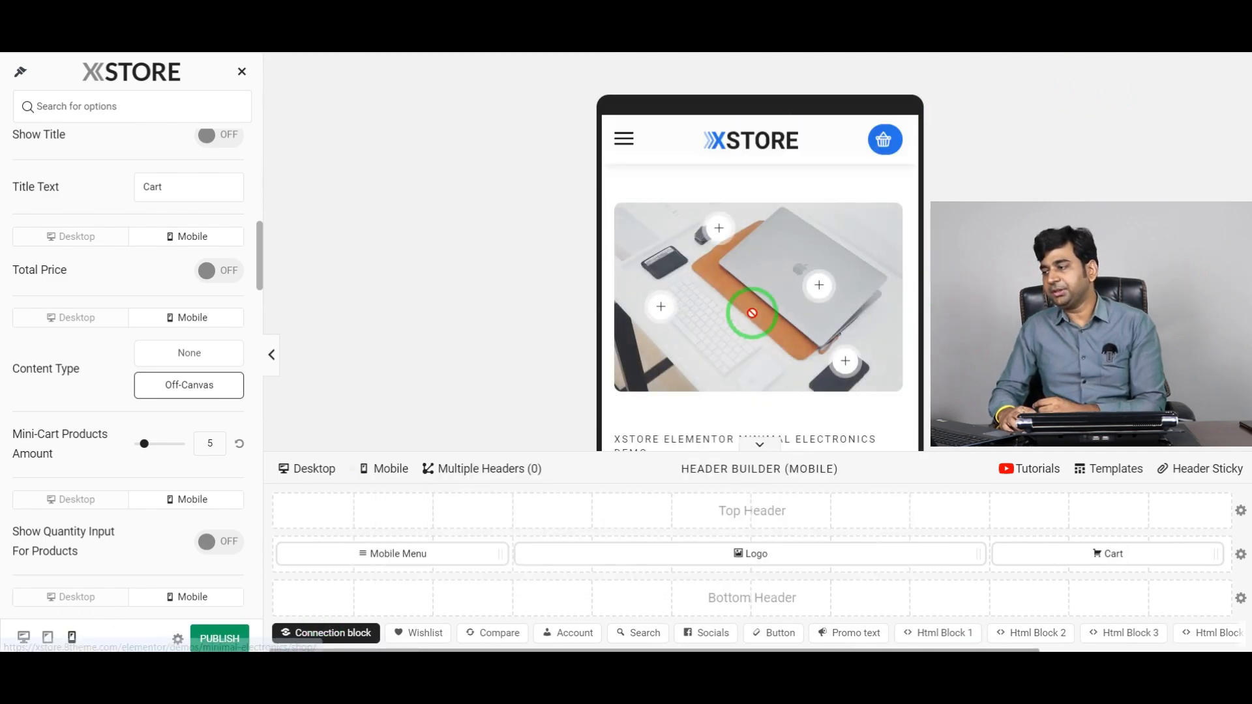
scroll(763, 313, "down", 5)
scroll(760, 311, "down", 10)
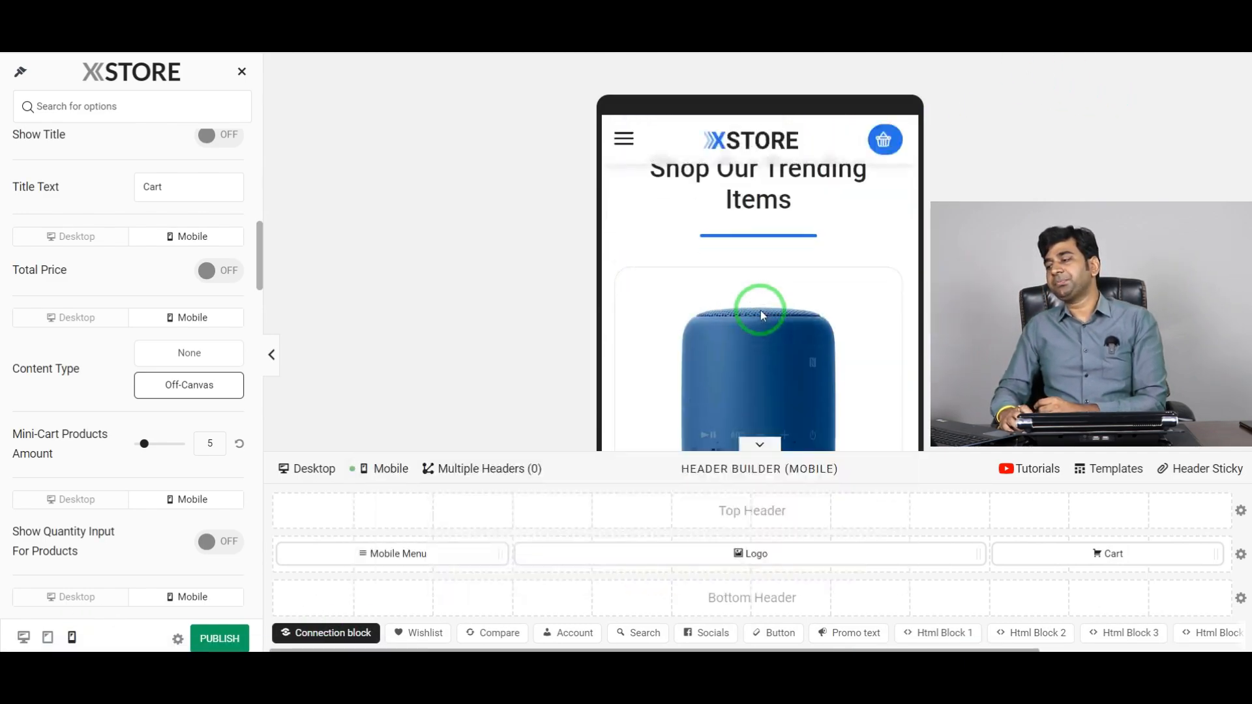
scroll(757, 306, "up", 4)
scroll(757, 309, "up", 10)
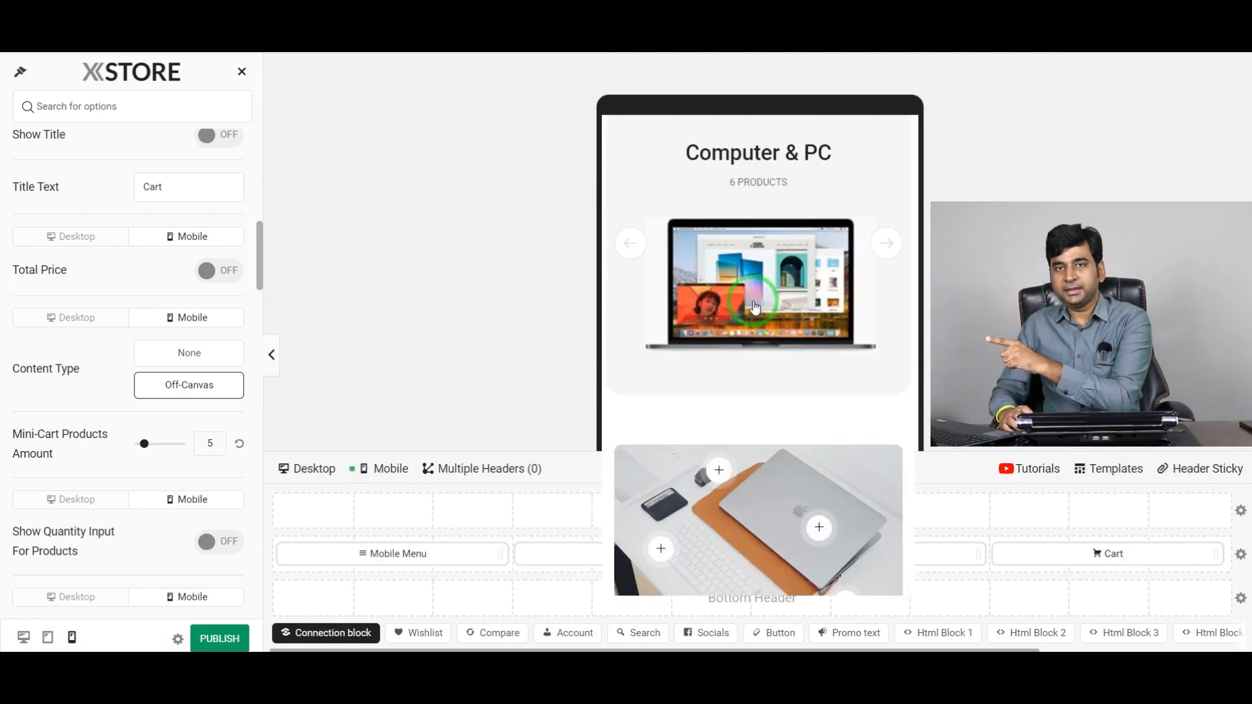
left_click(23, 639)
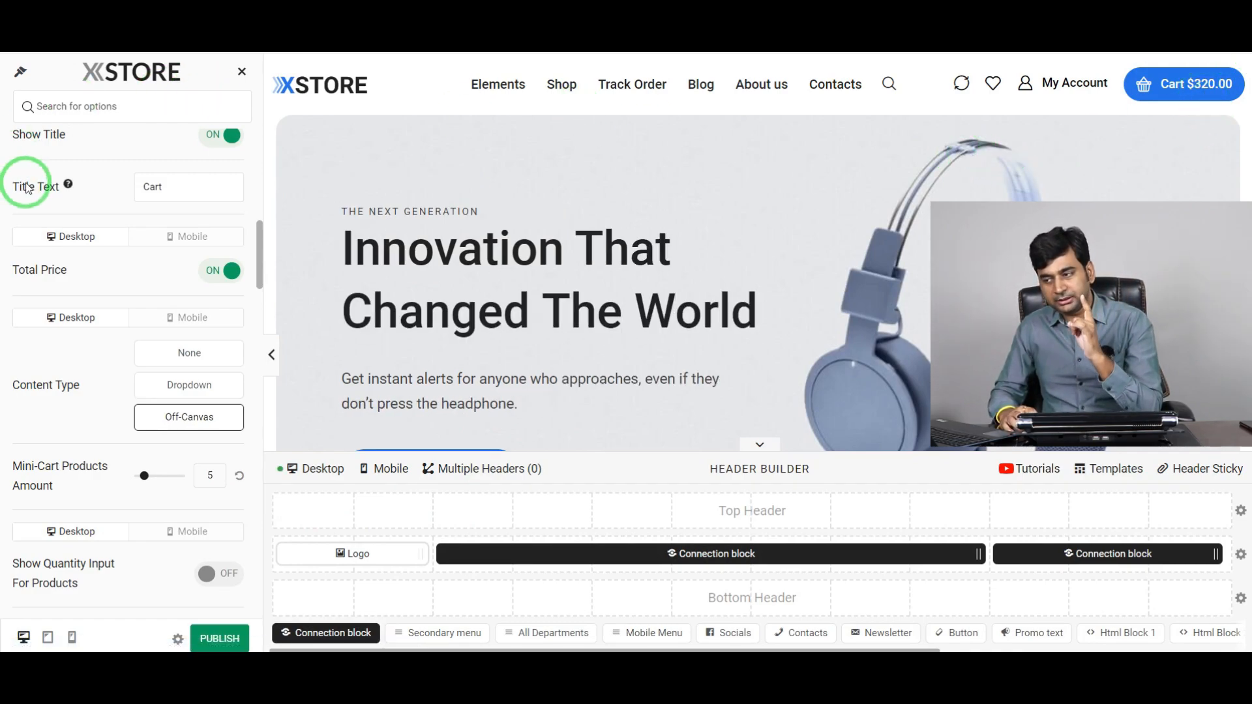
scroll(116, 284, "up", 10)
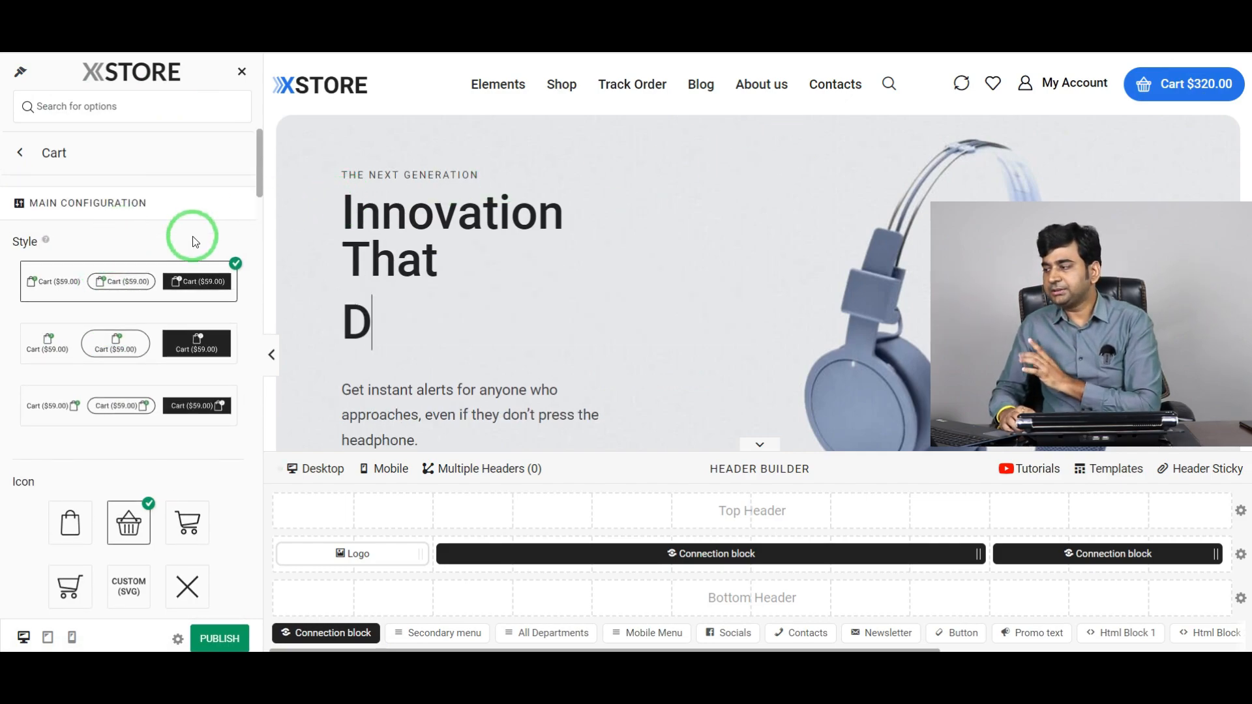
left_click(19, 154)
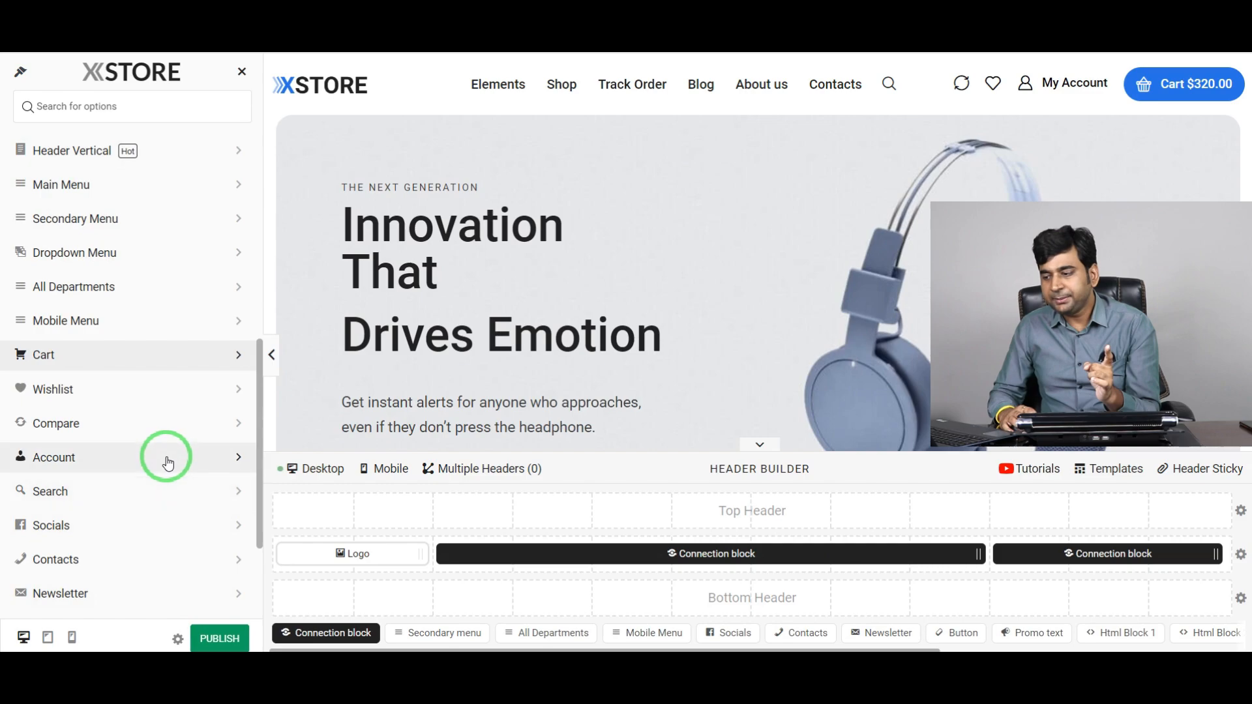
Open the Socials header element and review its icon type, direction and social network entries
scroll(166, 461, "down", 1)
scroll(156, 431, "down", 4)
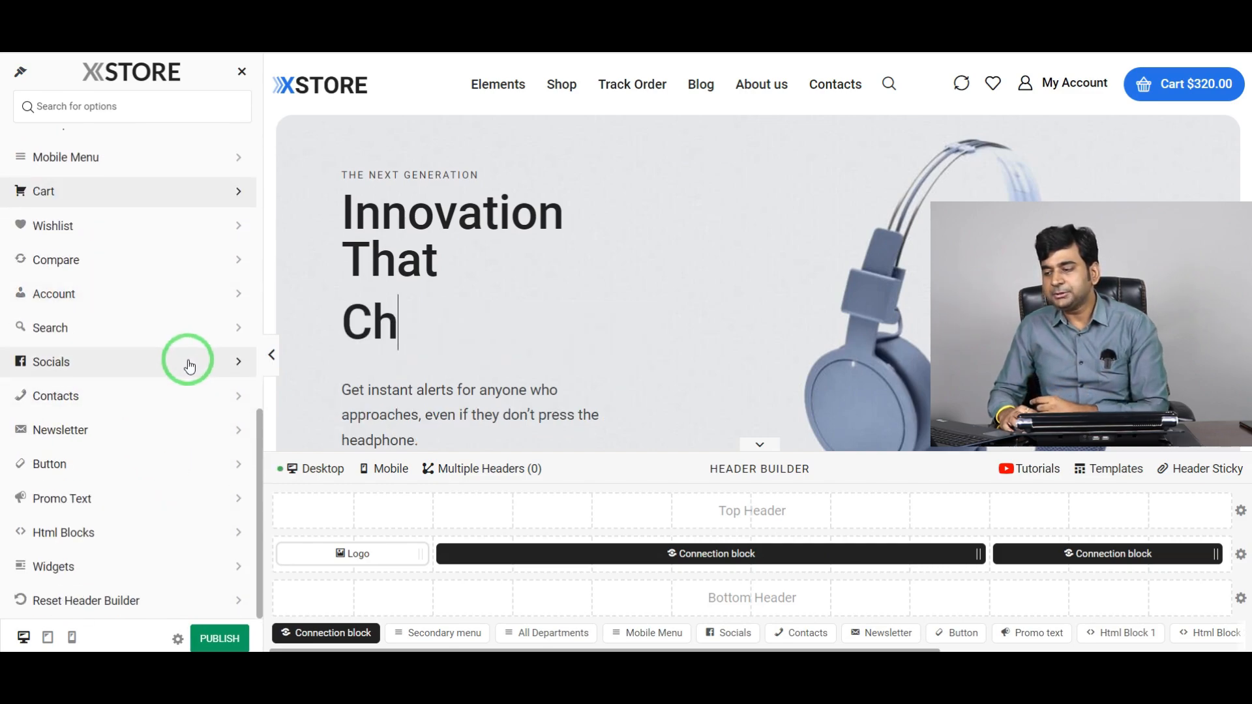
left_click(188, 362)
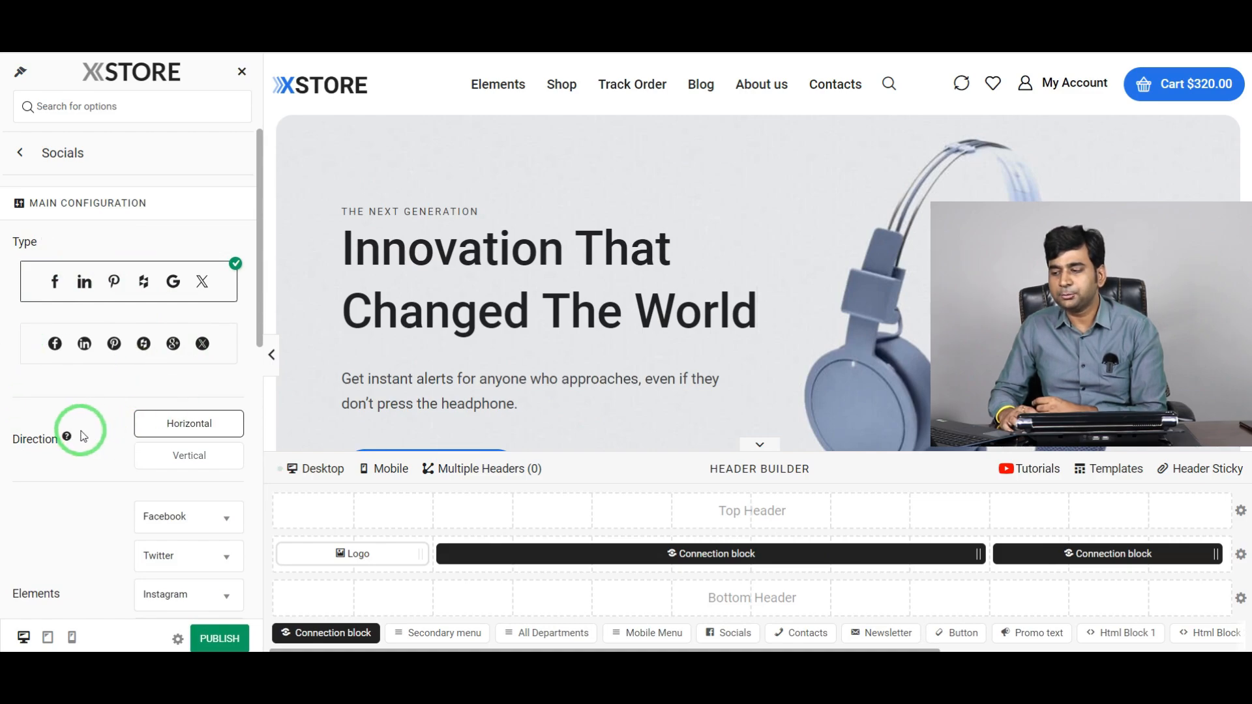
scroll(17, 419, "down", 3)
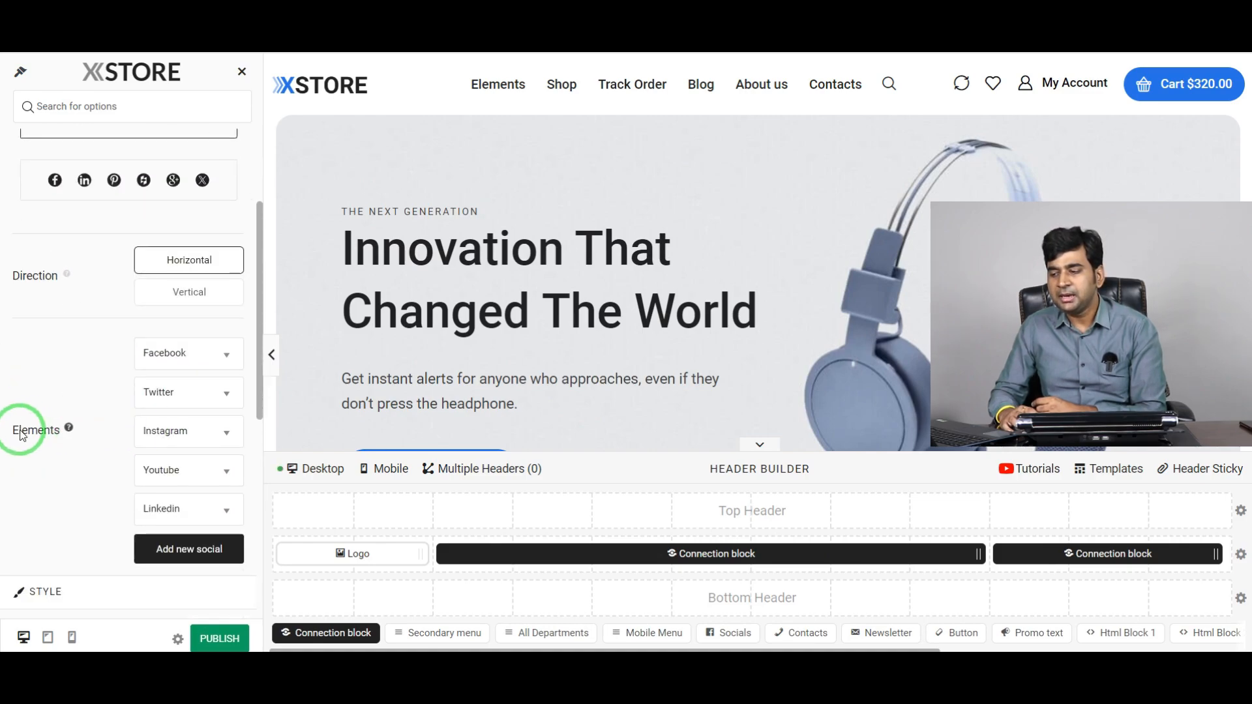
Expand the Facebook entry to inspect its name and link fields, and return to the Header Builder list
left_click(227, 358)
scroll(195, 306, "down", 1)
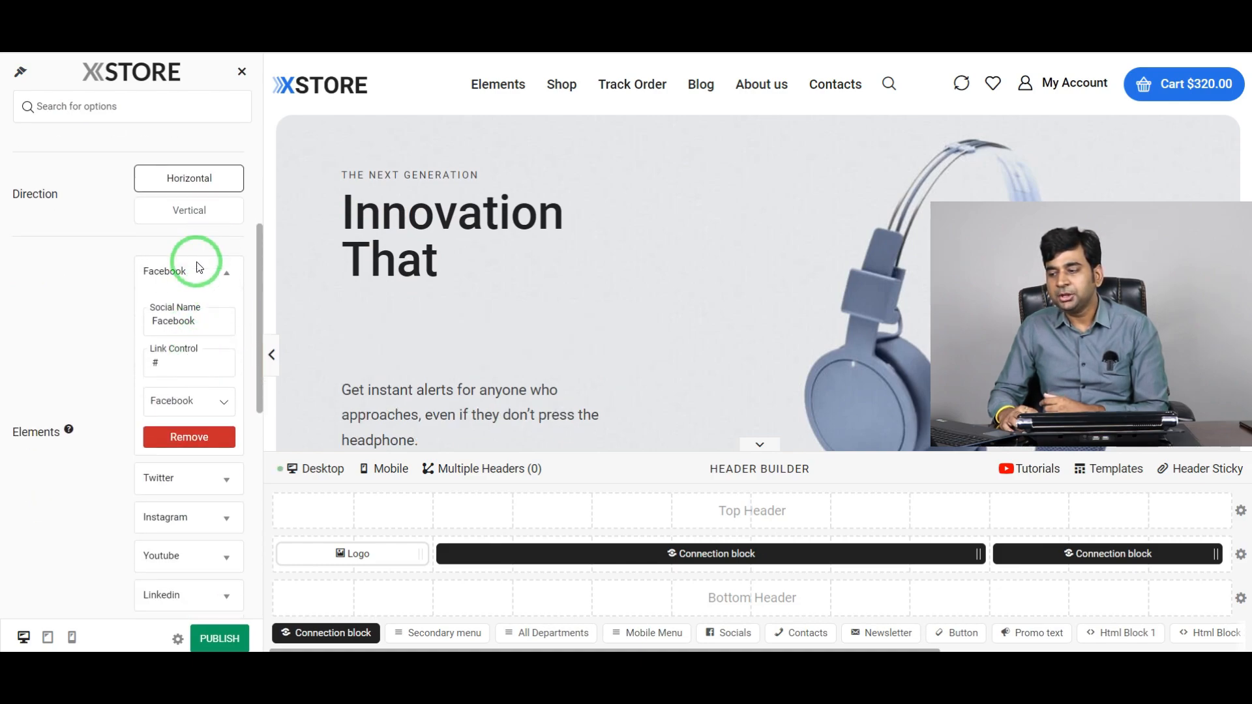
left_click(182, 365)
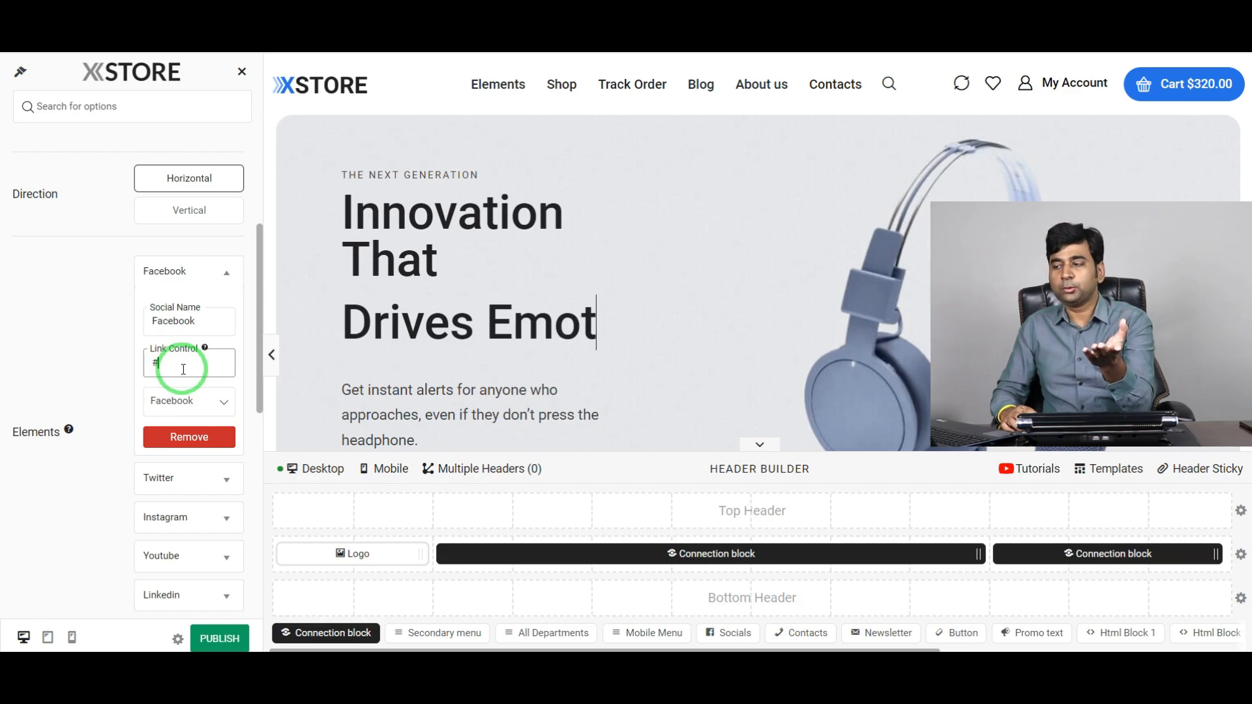
left_click(630, 451)
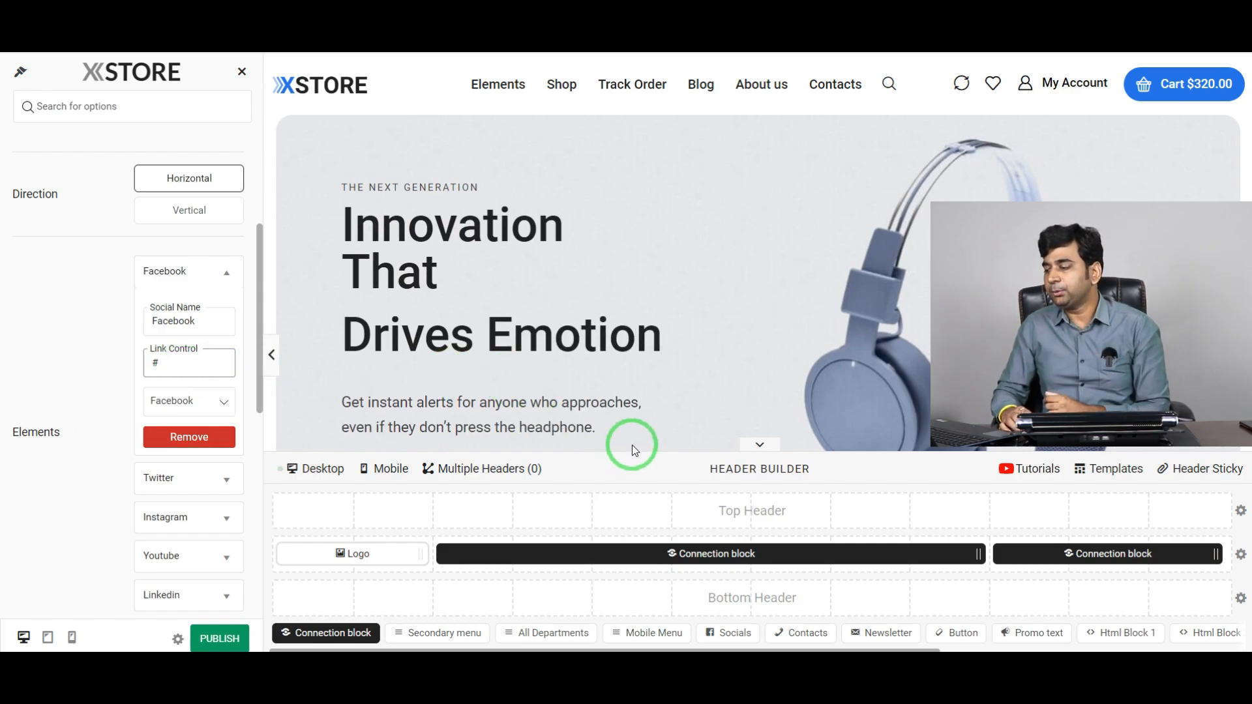
scroll(894, 419, "down", 5)
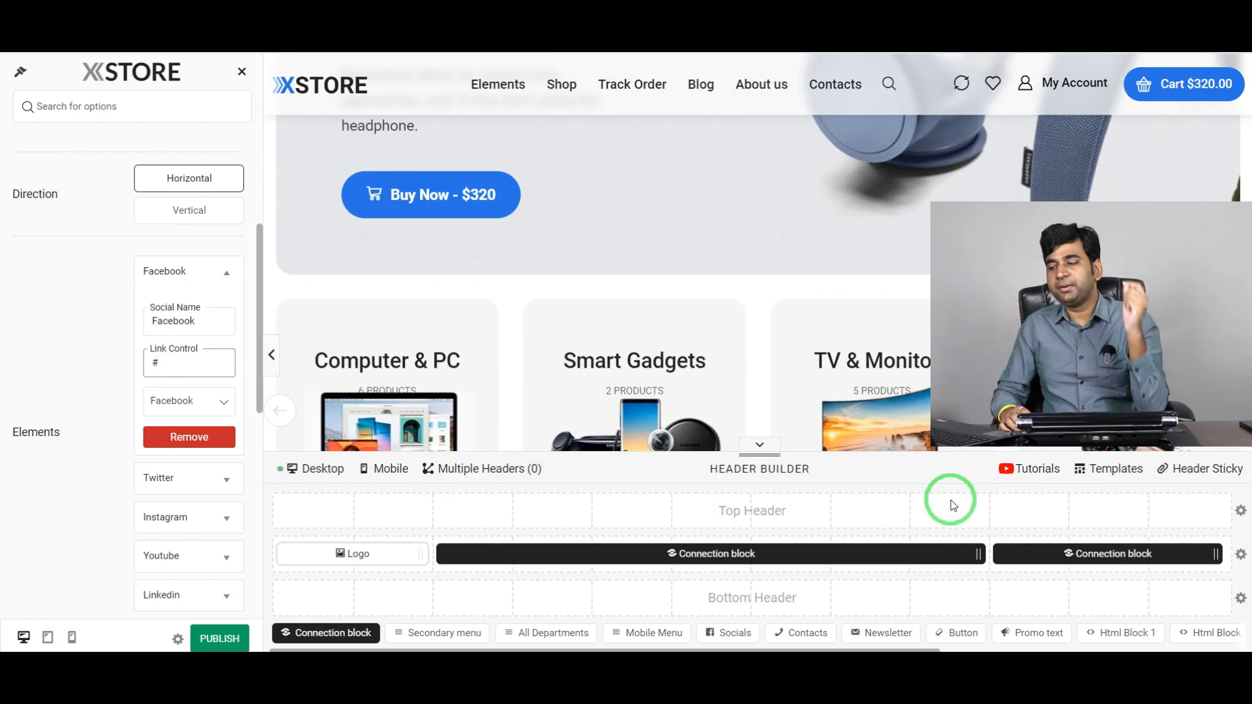
scroll(53, 261, "up", 4)
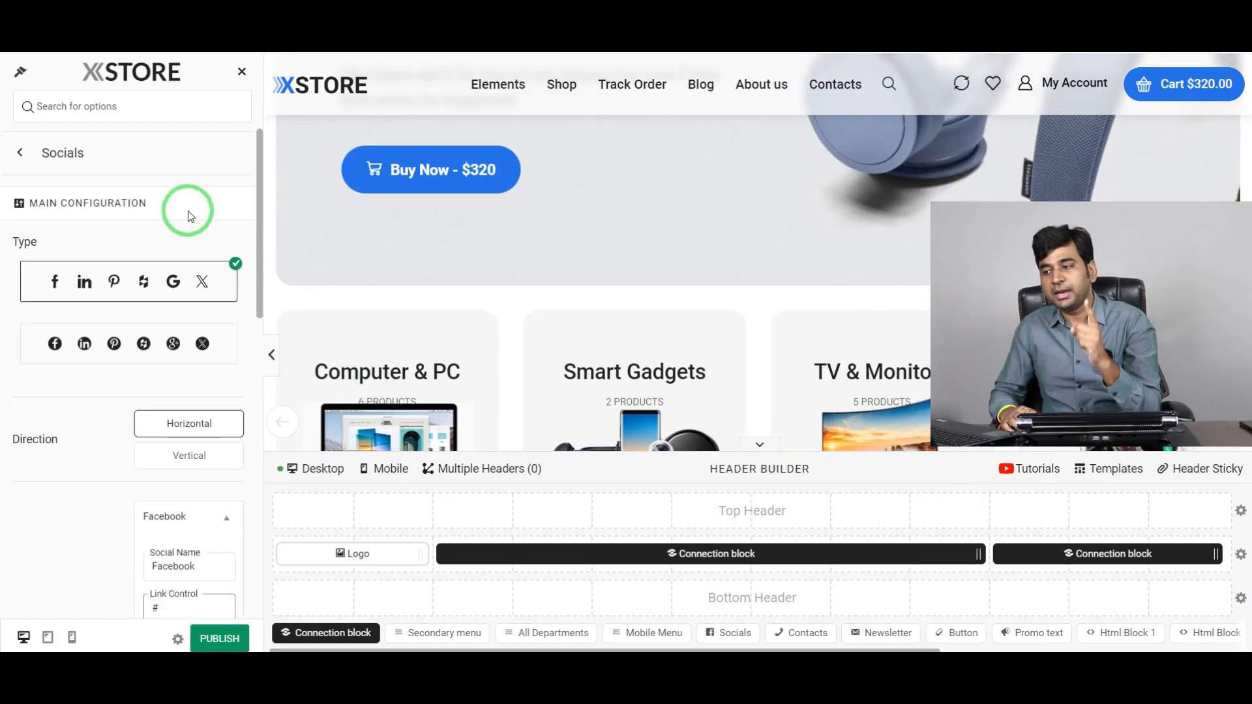
left_click(20, 153)
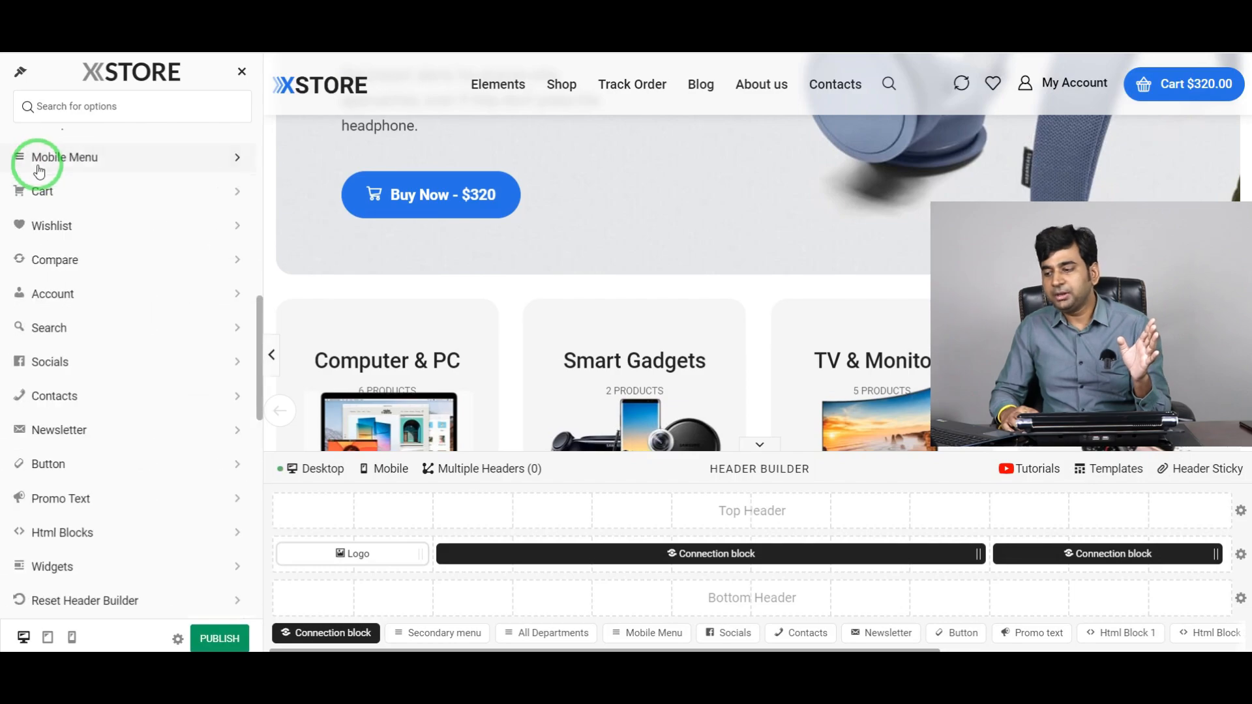
Review the Contacts element's type, direction, style and Phone entry fields, and return to the Header Builder list
left_click(165, 408)
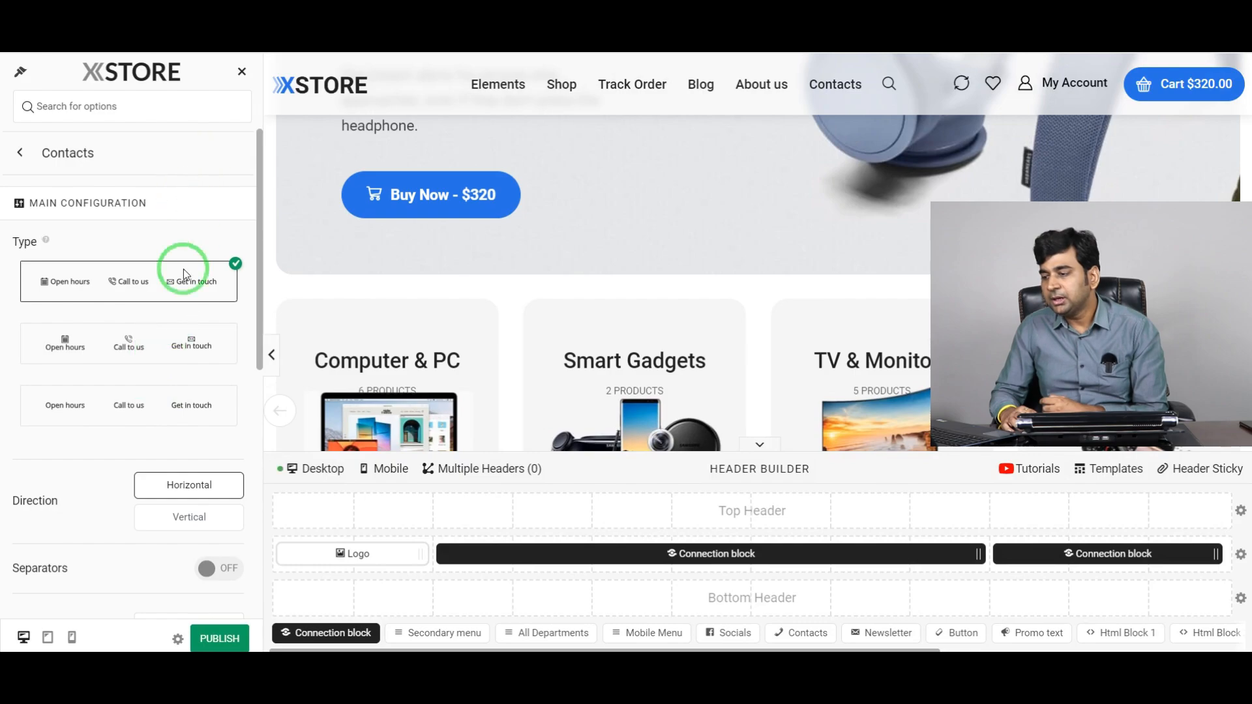
scroll(204, 285, "down", 1)
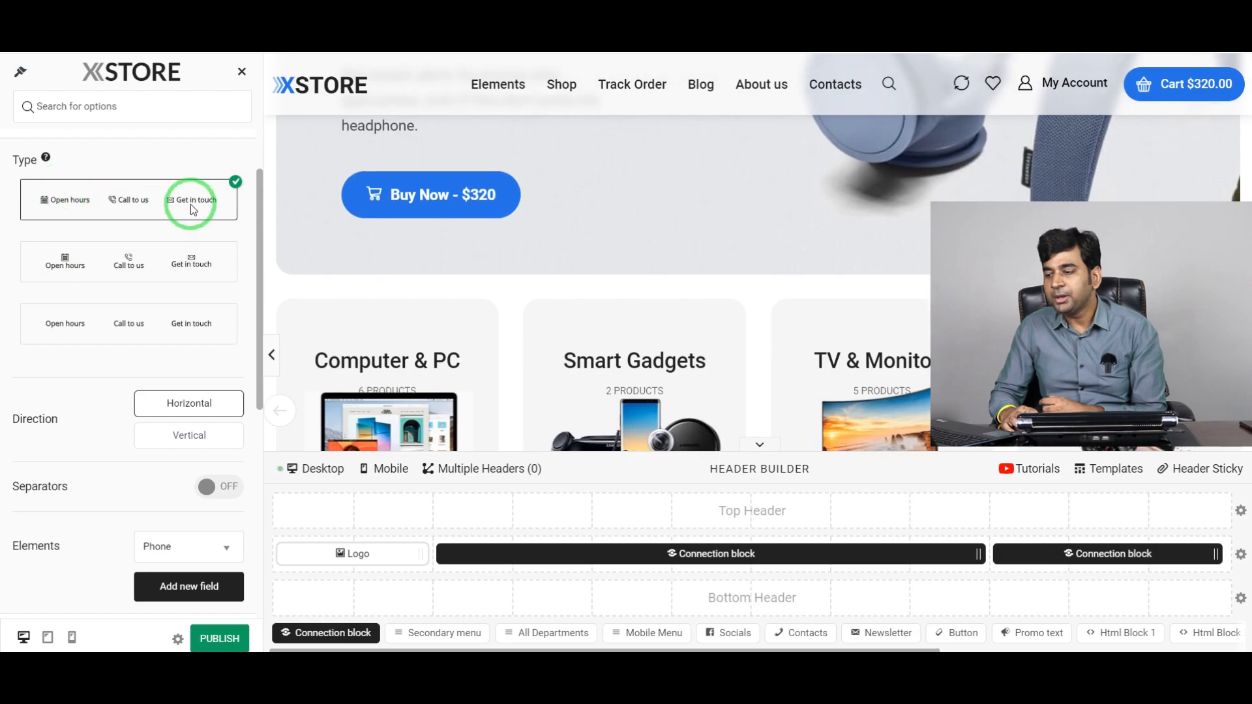
scroll(120, 307, "down", 1)
scroll(11, 361, "down", 2)
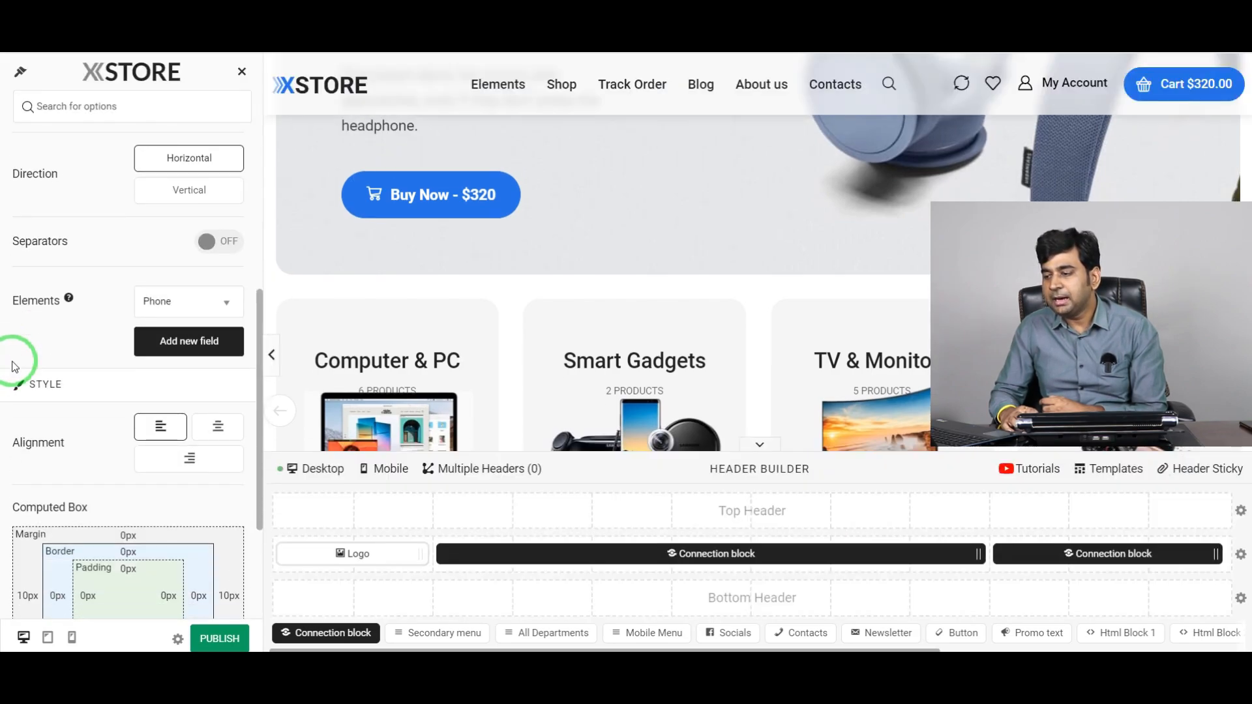
left_click(202, 302)
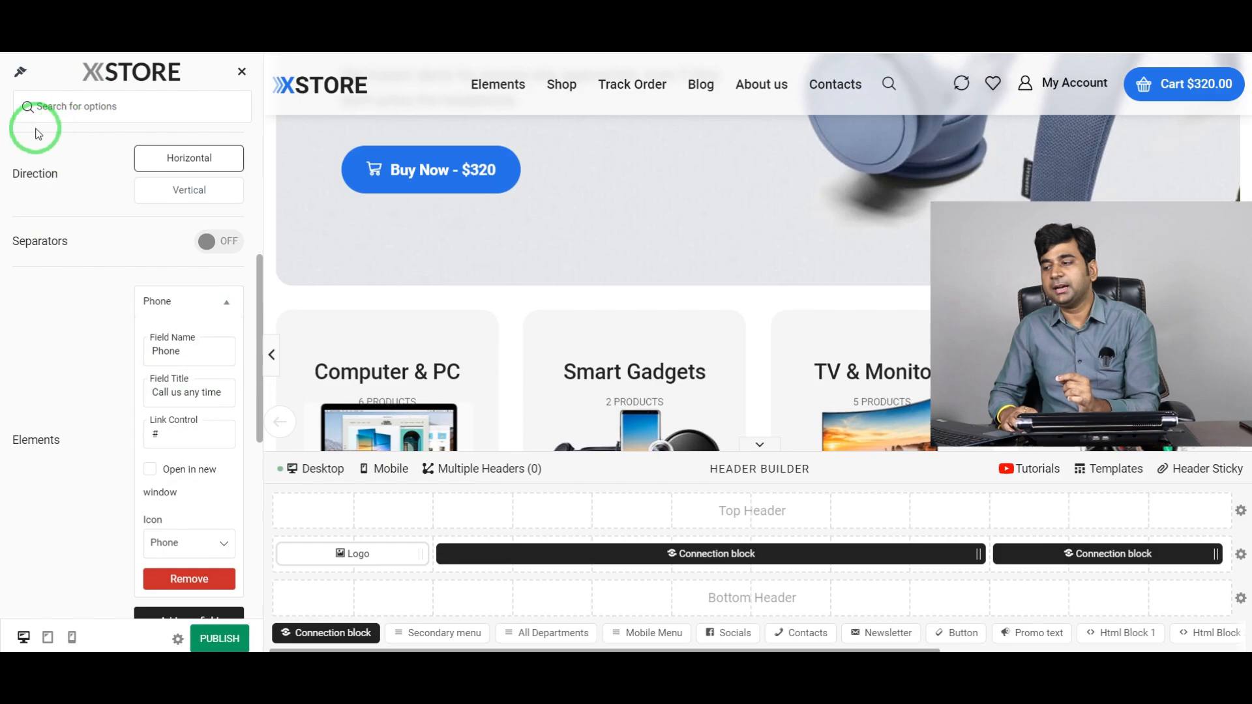
scroll(204, 167, "up", 5)
left_click(19, 156)
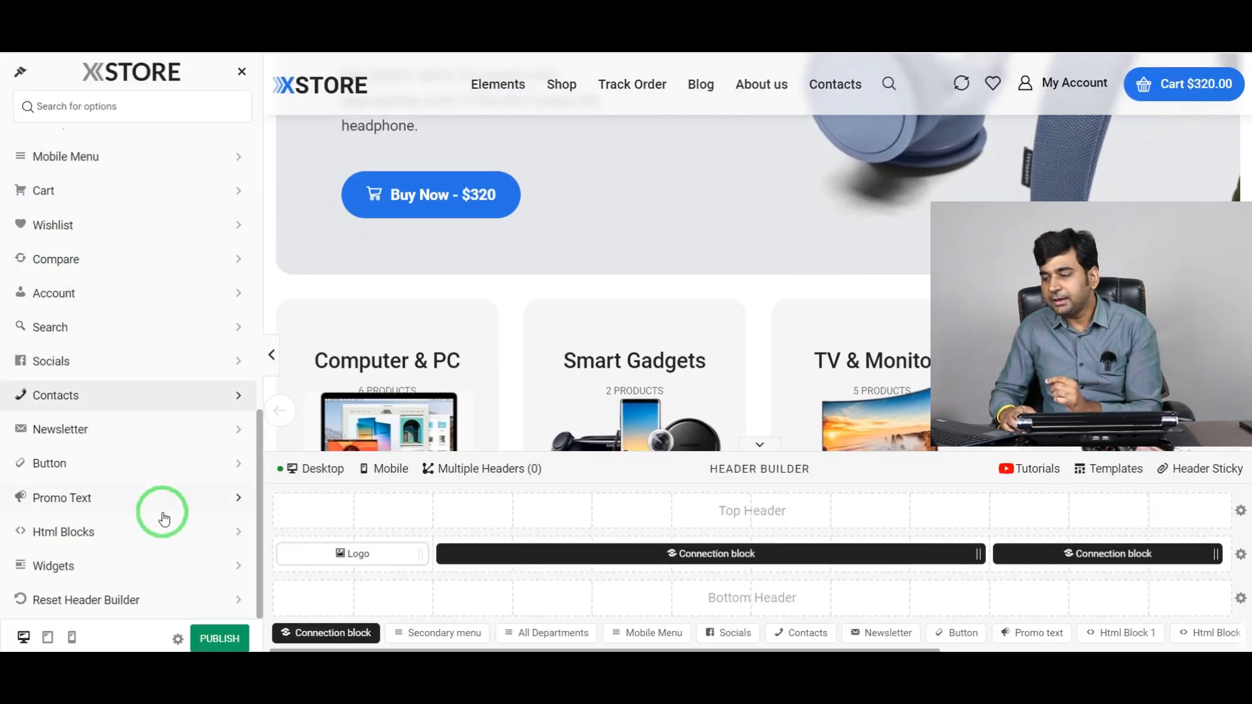
Leave the Header Builder, open the Footer Layout options and examine them alongside the site's footer in the preview
scroll(163, 516, "up", 10)
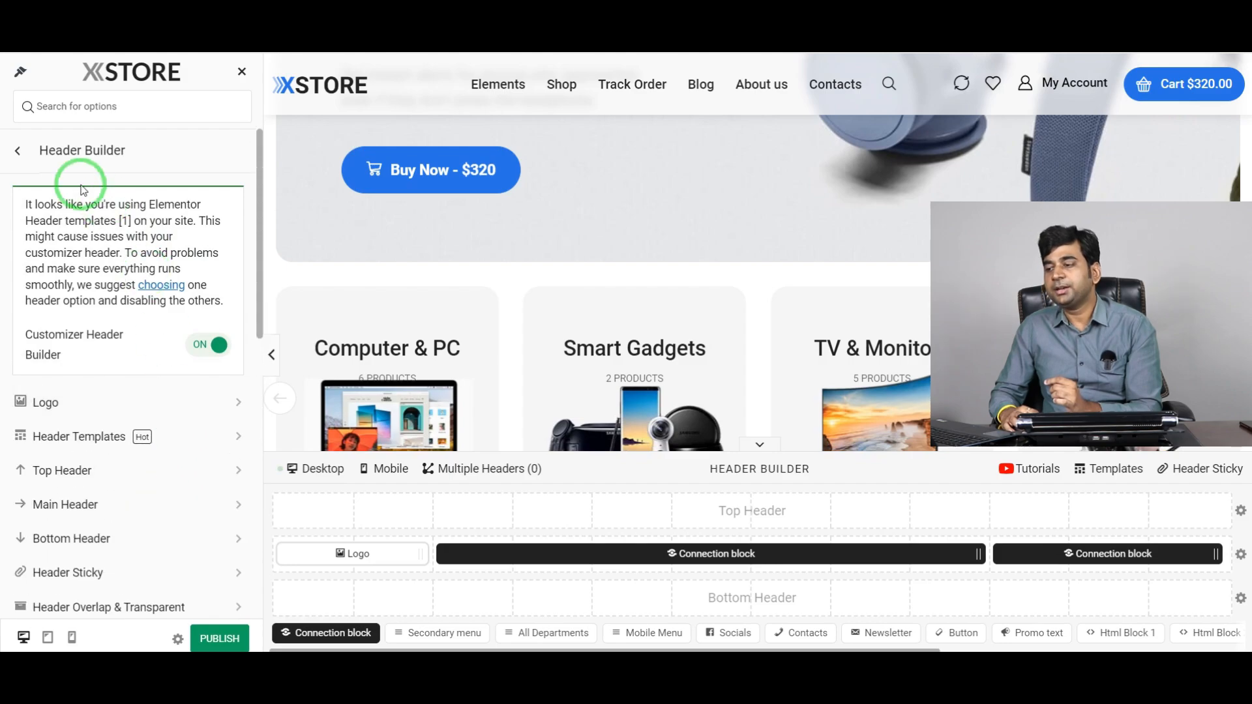
left_click(20, 160)
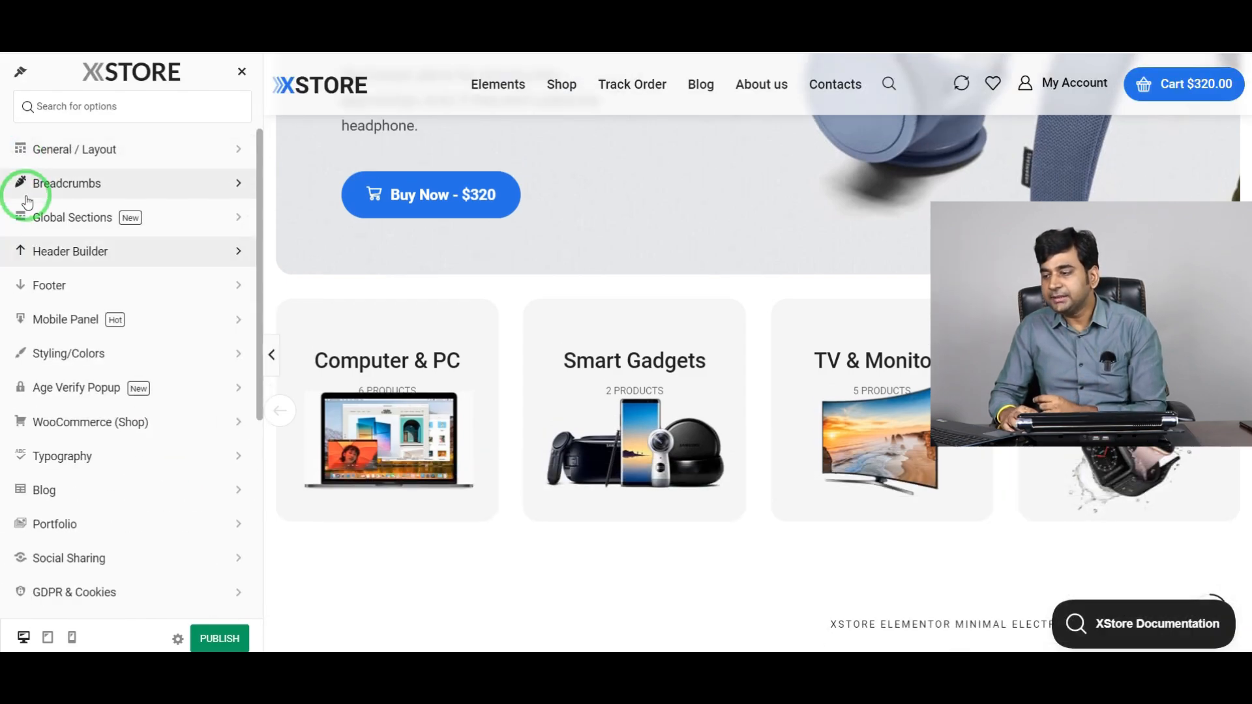
left_click(219, 290)
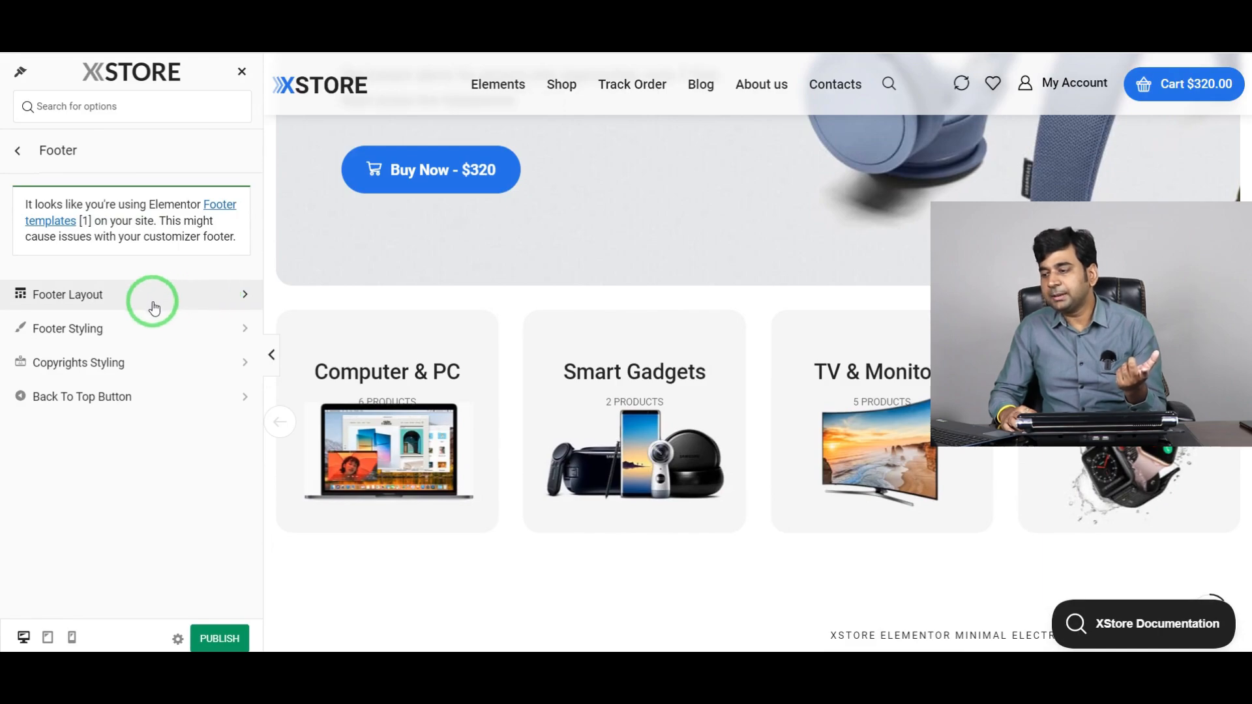
left_click(196, 290)
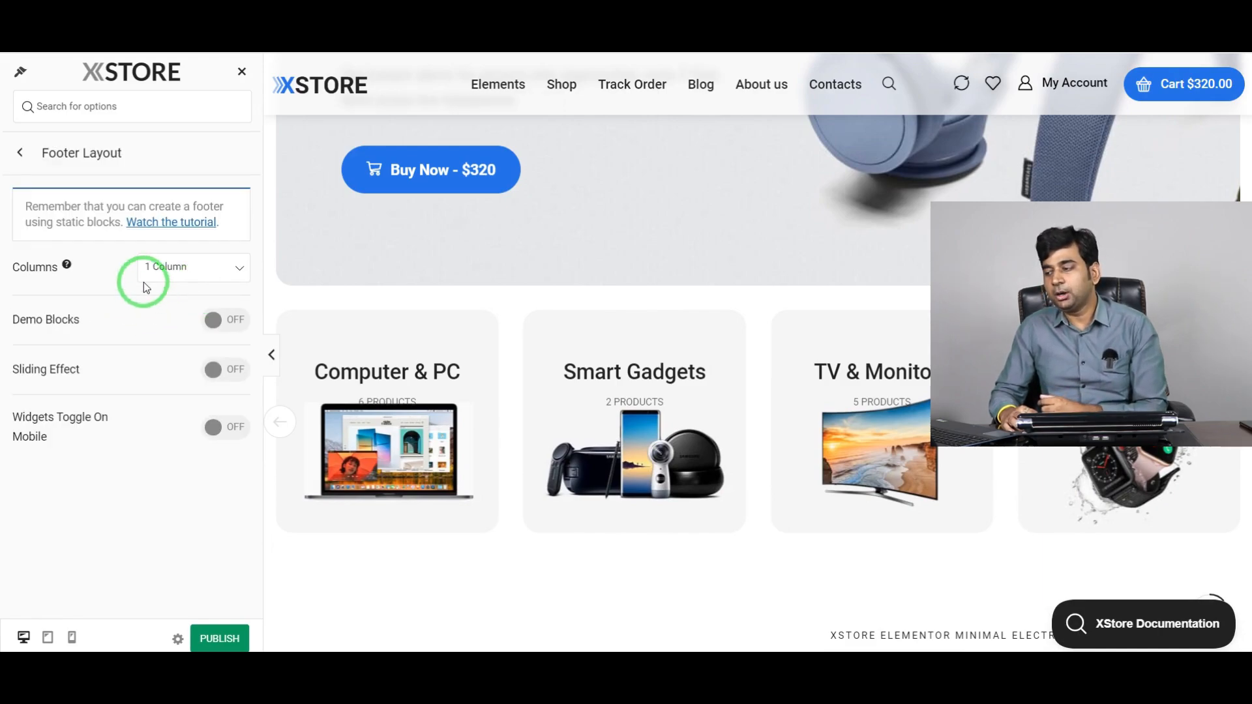
scroll(899, 523, "down", 20)
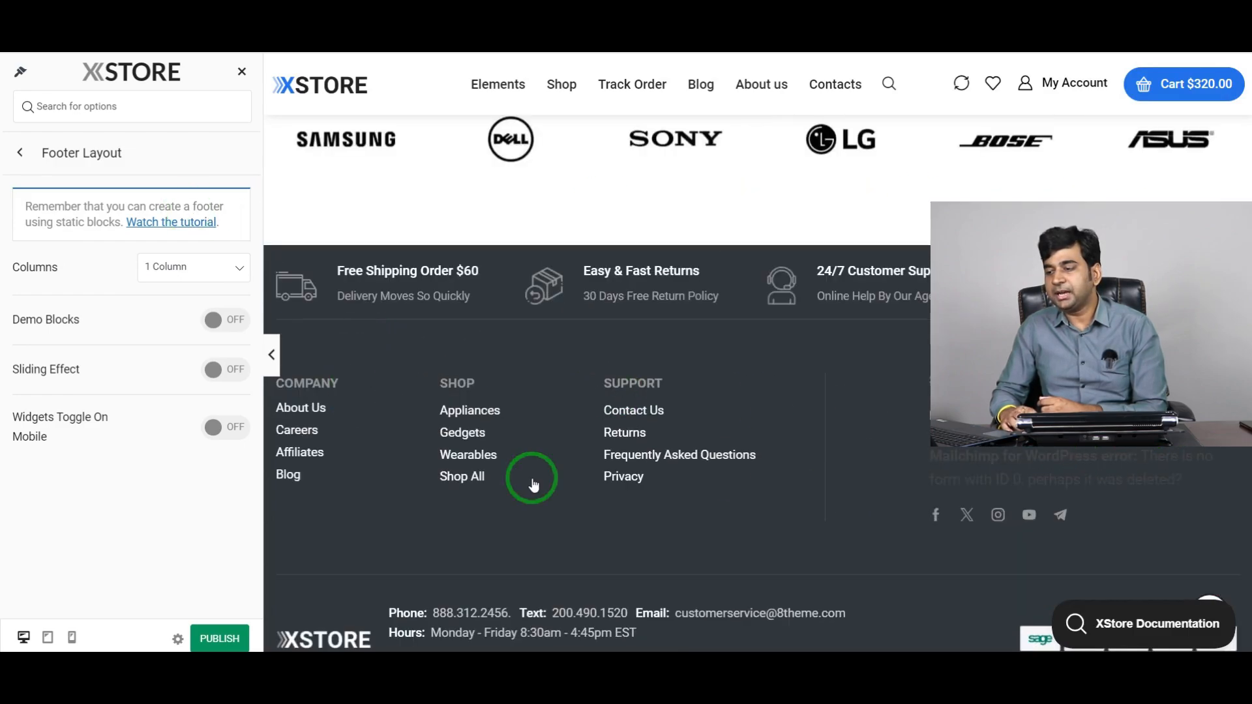
Leave Footer Layout, review the Footer Styling colors, background, padding and border options, and return to the Footer section
left_click(23, 159)
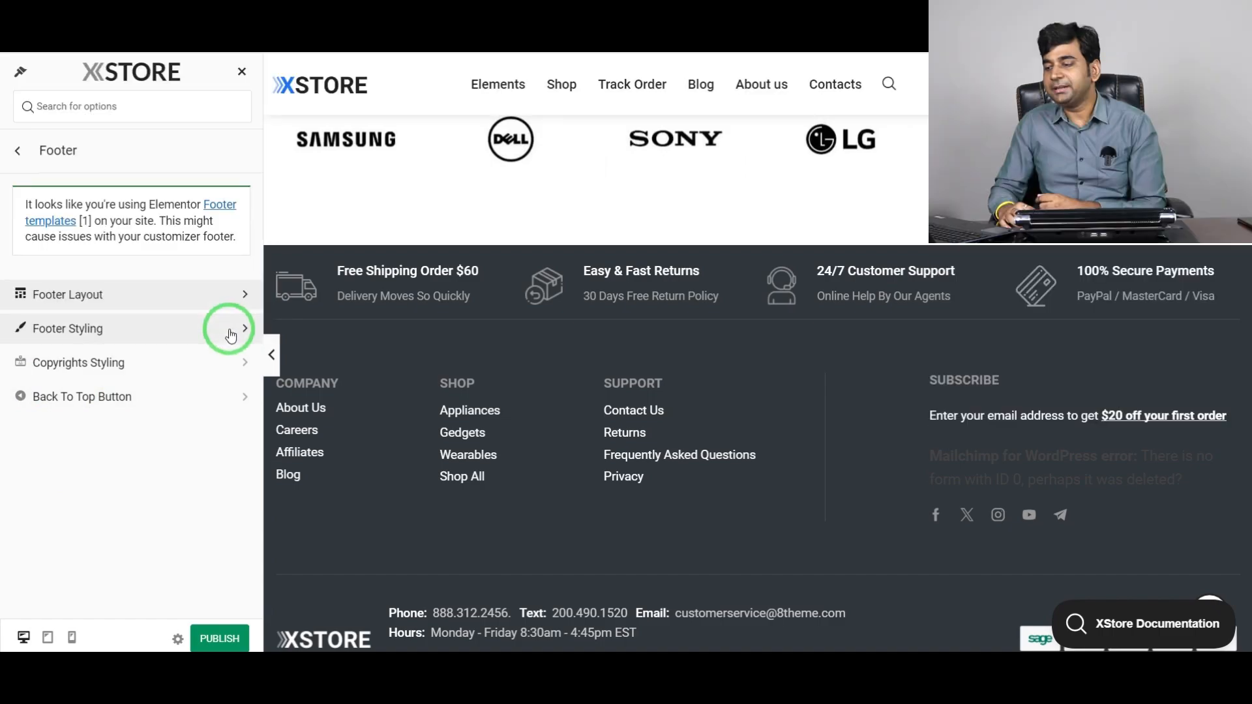
left_click(229, 331)
scroll(39, 341, "down", 3)
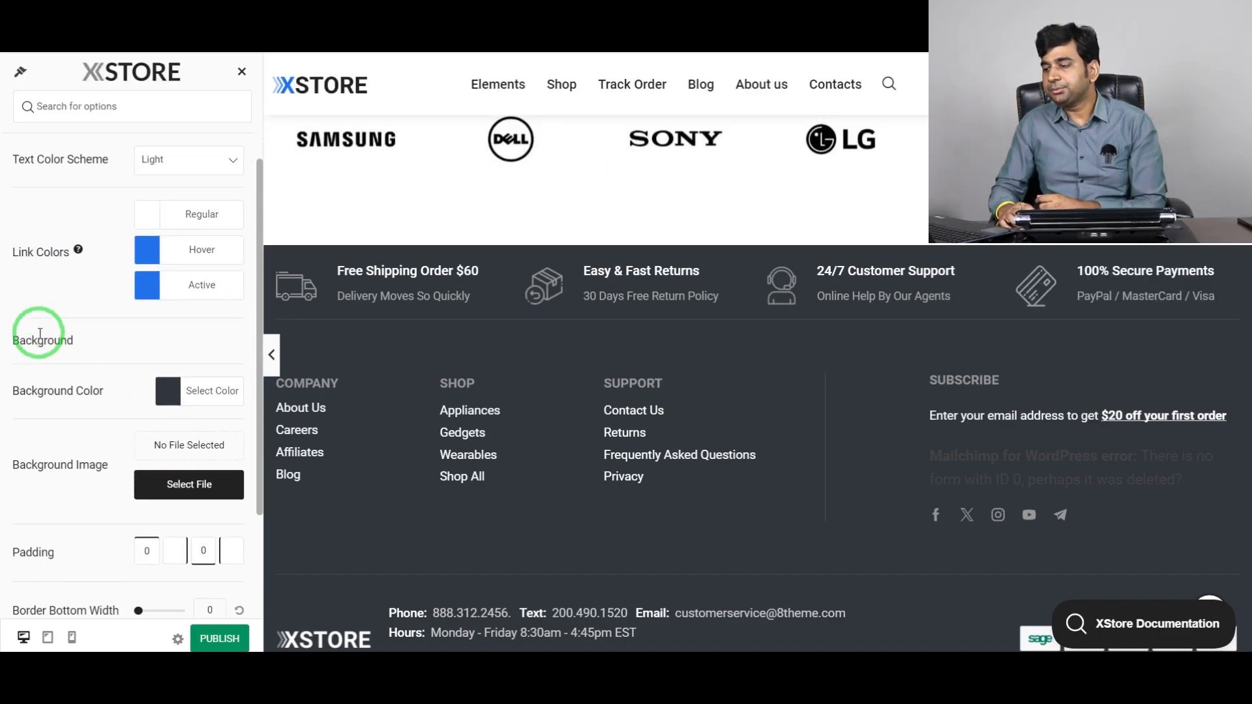
scroll(131, 320, "up", 2)
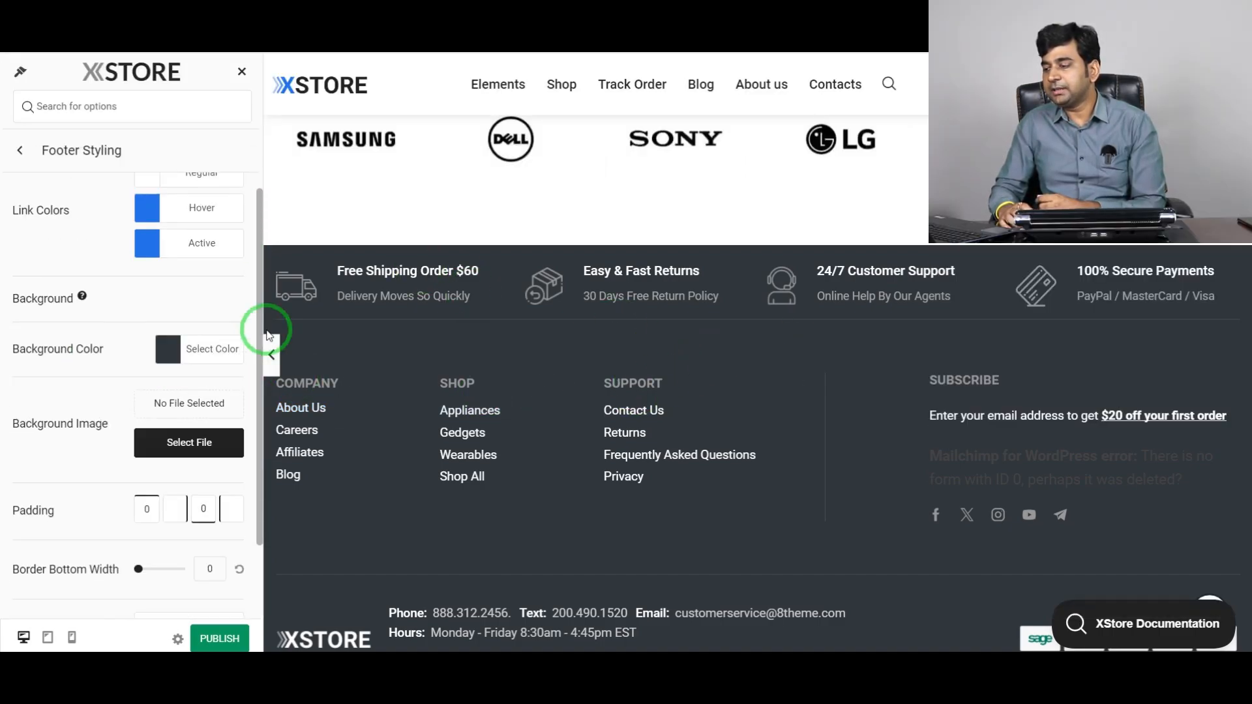
scroll(173, 336, "up", 2)
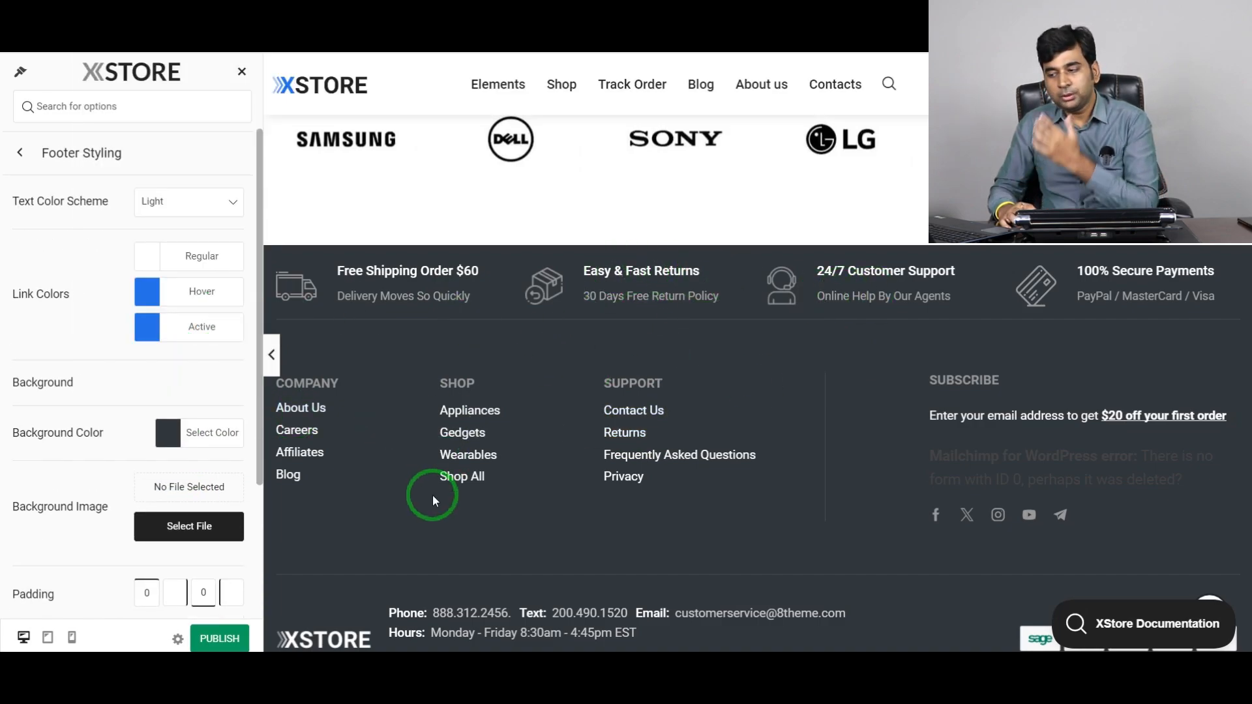
scroll(187, 323, "down", 4)
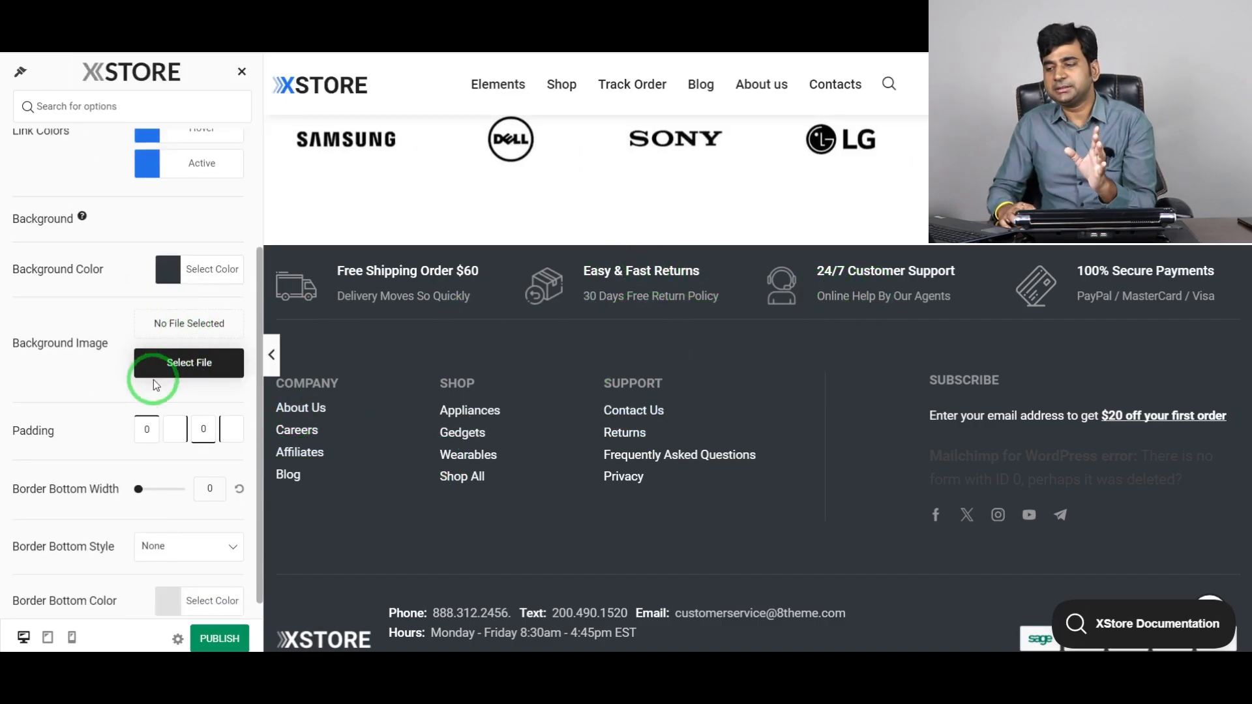
scroll(155, 385, "up", 4)
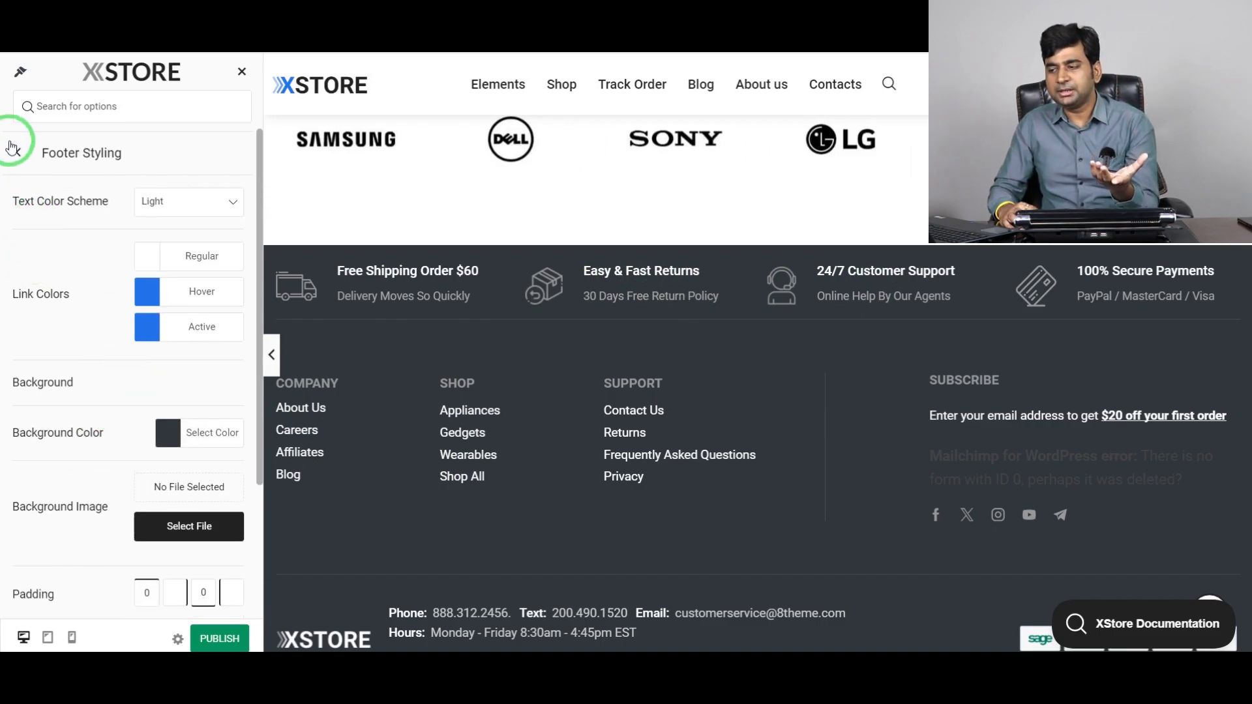
left_click(18, 157)
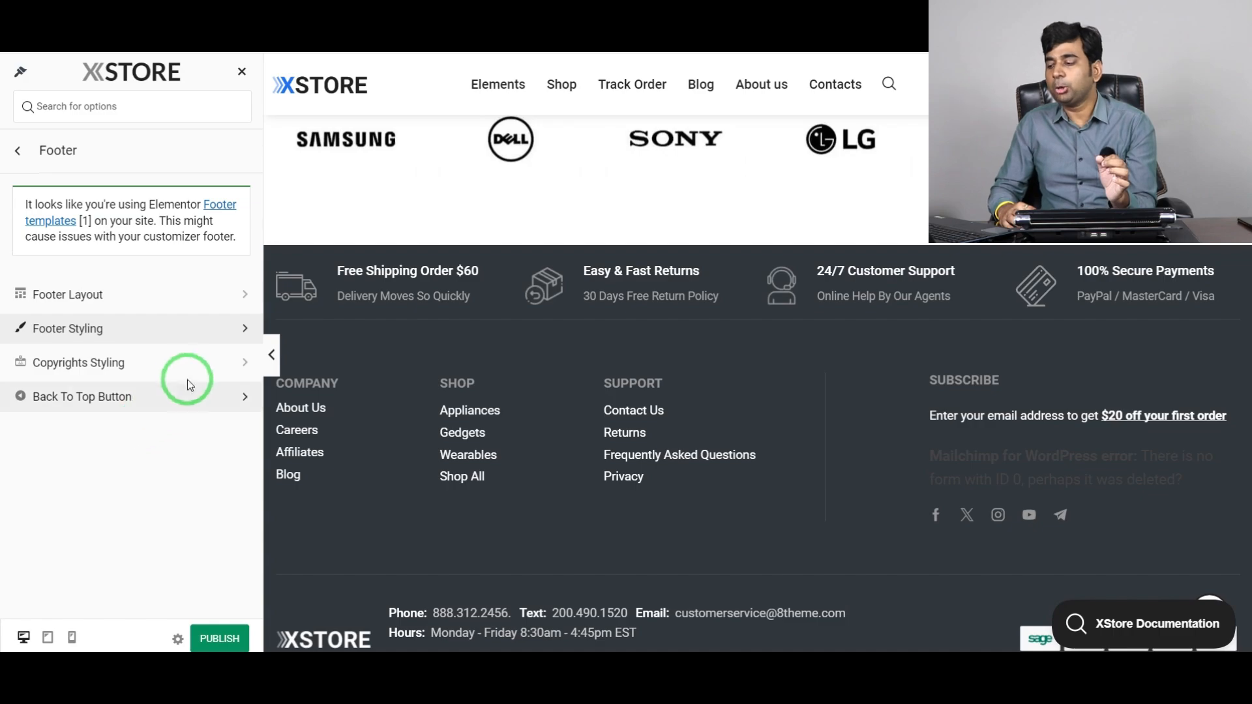
Review the Copyrights Styling text, link and background options, and return to the main list of theme options
left_click(199, 362)
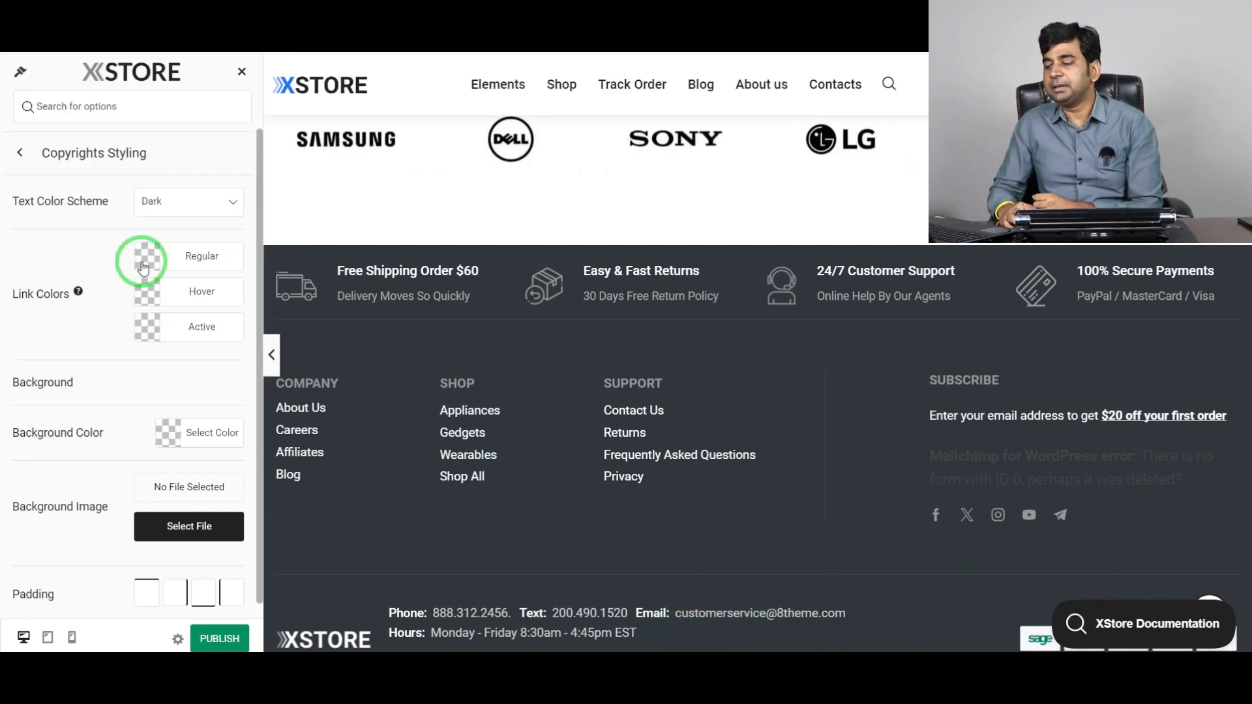
left_click(28, 165)
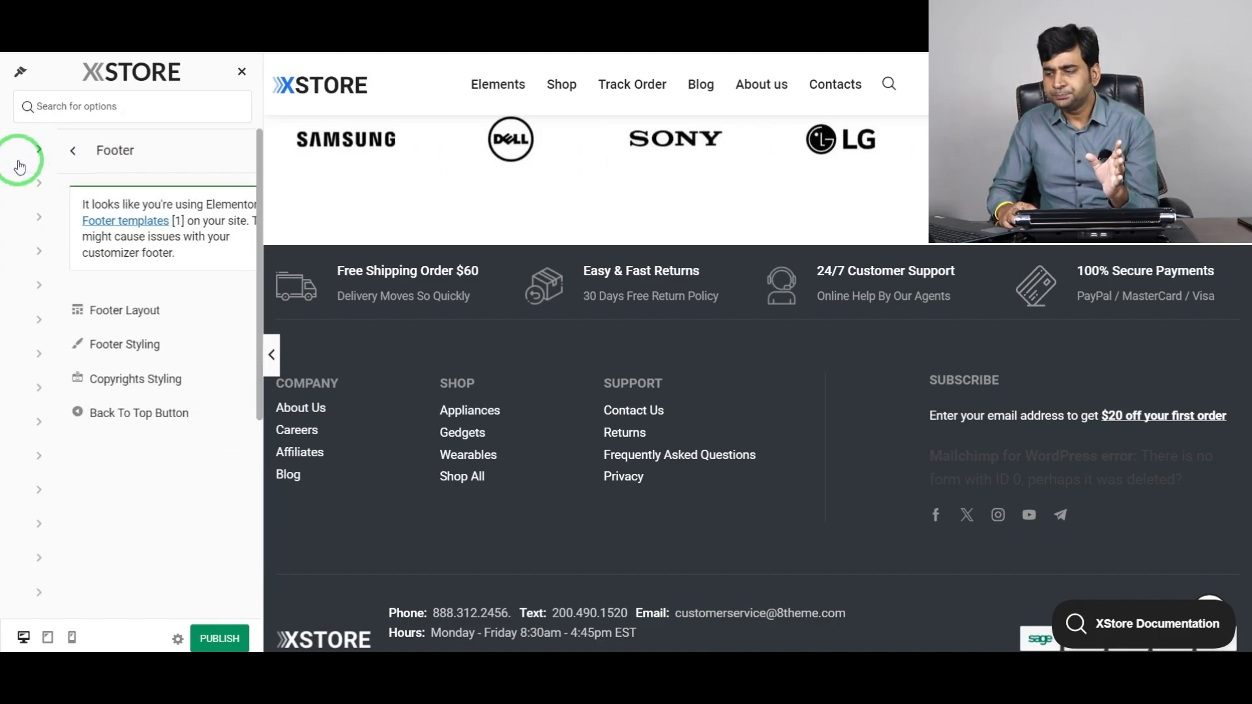
left_click(19, 163)
Open the WooCommerce (Shop) options, examine the Product Images width and thumbnail cropping settings, and return to the shop options
scroll(146, 288, "down", 1)
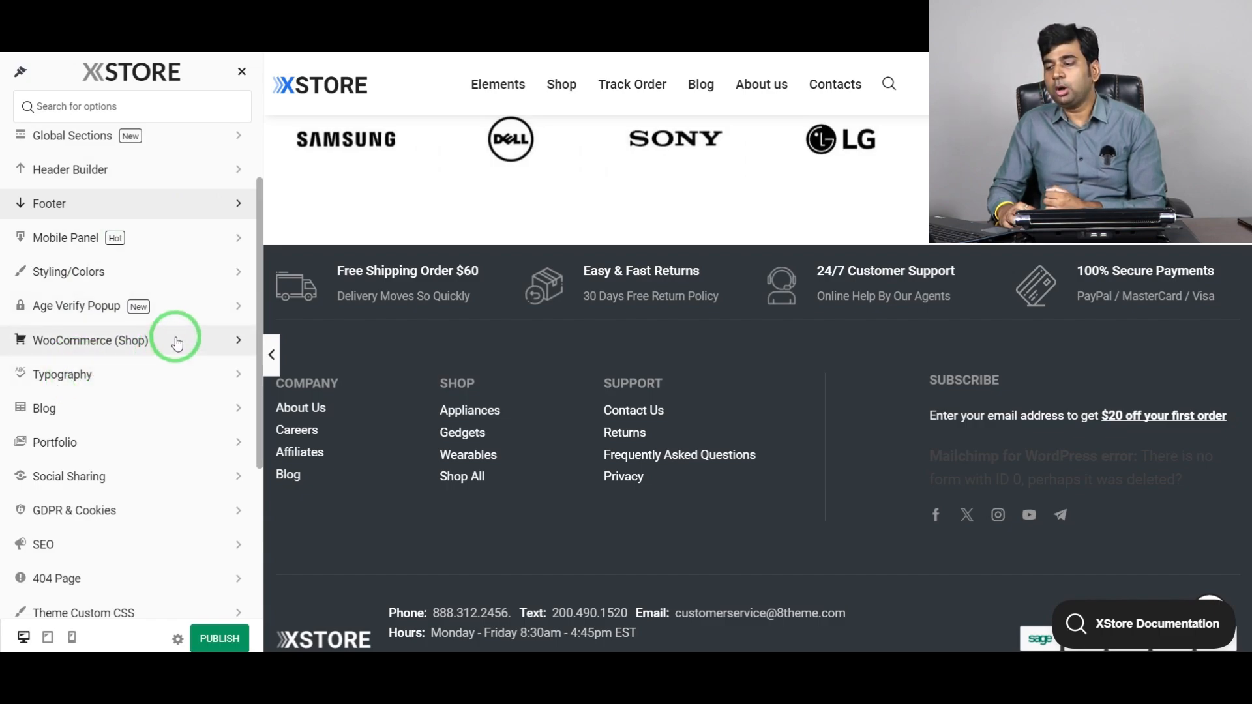
left_click(177, 342)
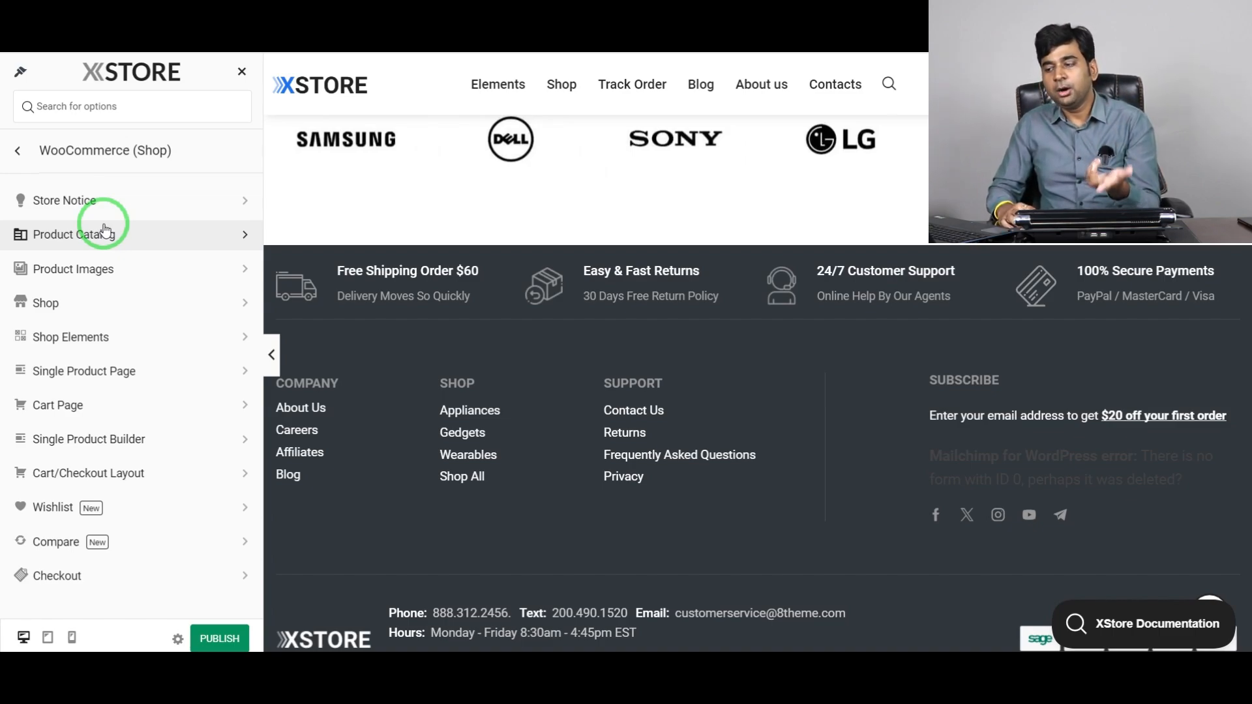
left_click(116, 279)
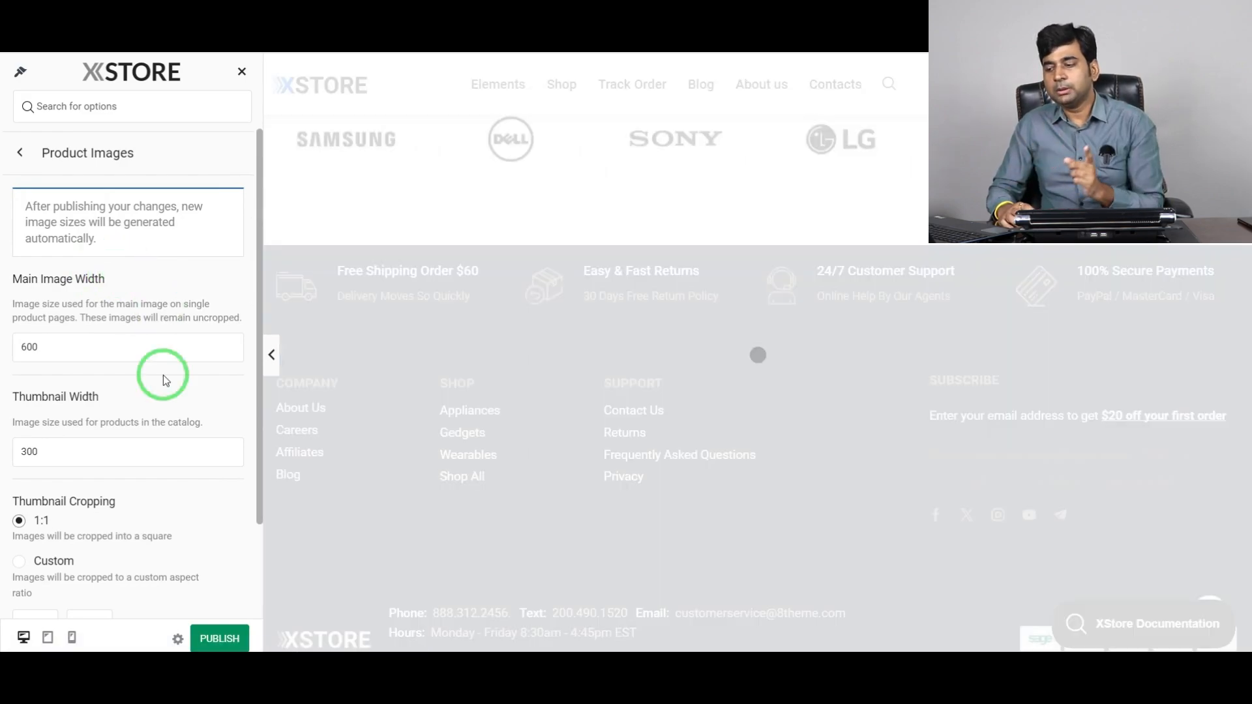
scroll(98, 437, "down", 2)
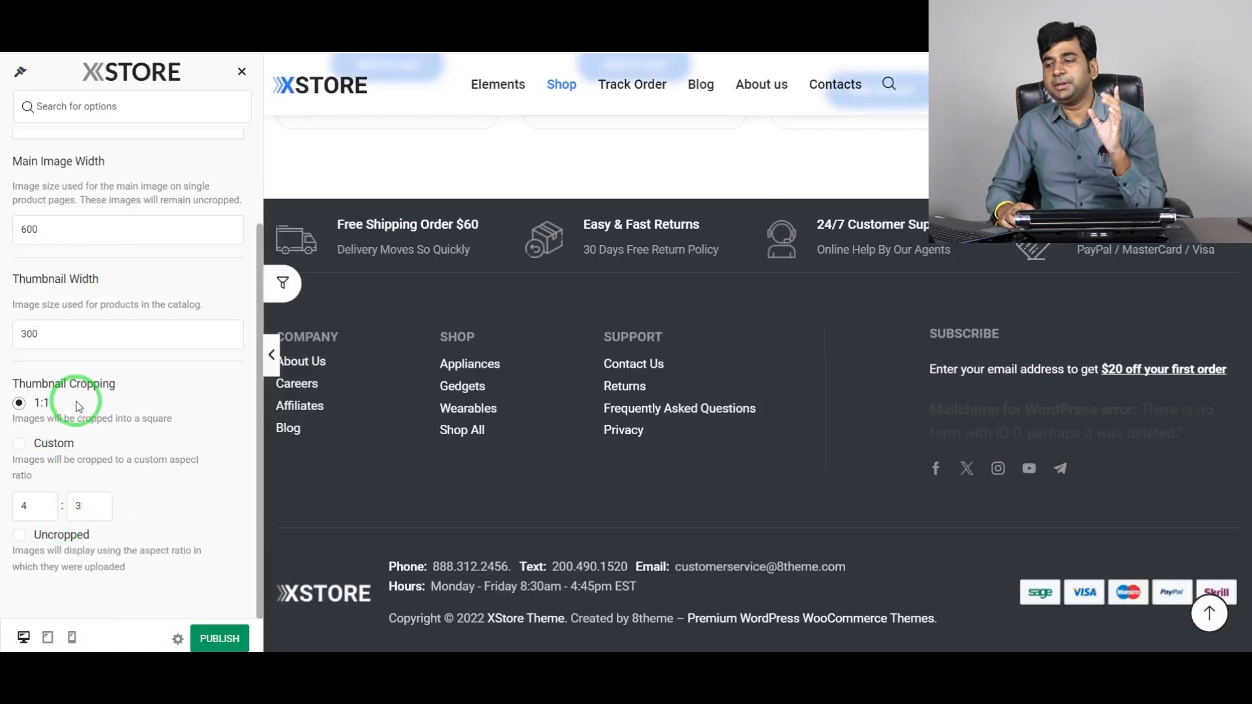
scroll(78, 407, "up", 3)
left_click(22, 153)
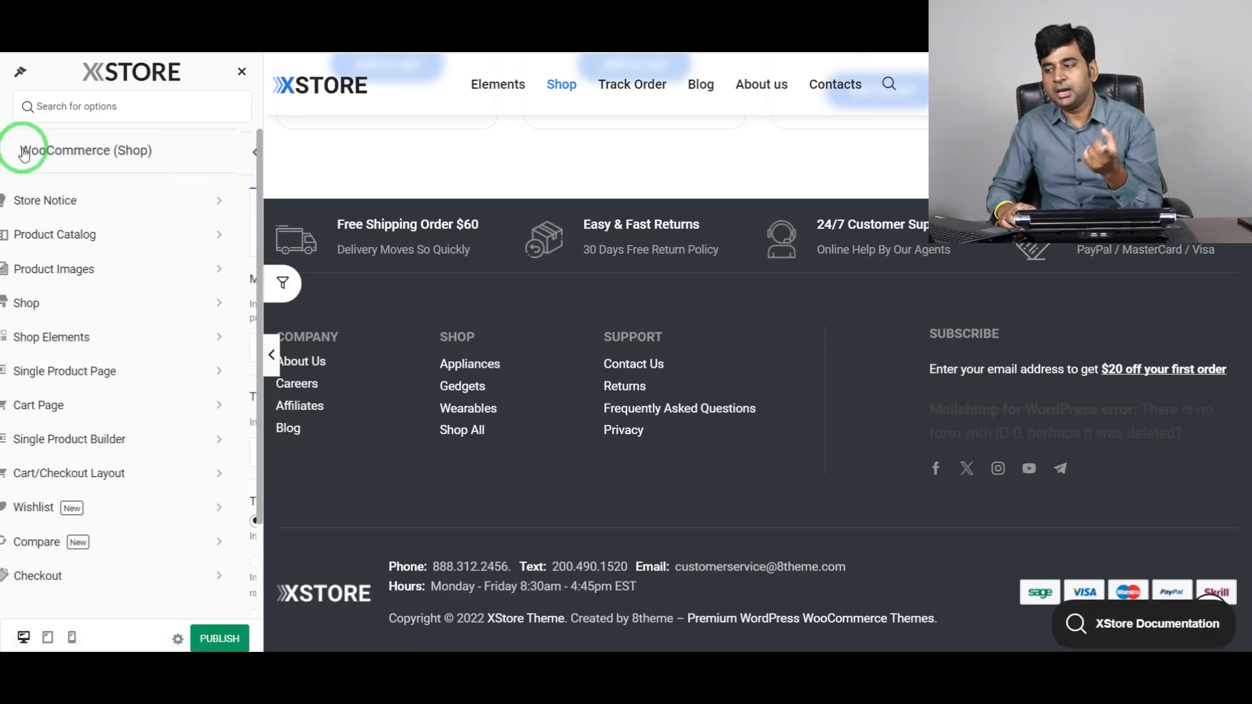
Review the Product Catalog display settings and the Wishlist icon and text settings, and return to the WooCommerce (Shop) options
left_click(137, 235)
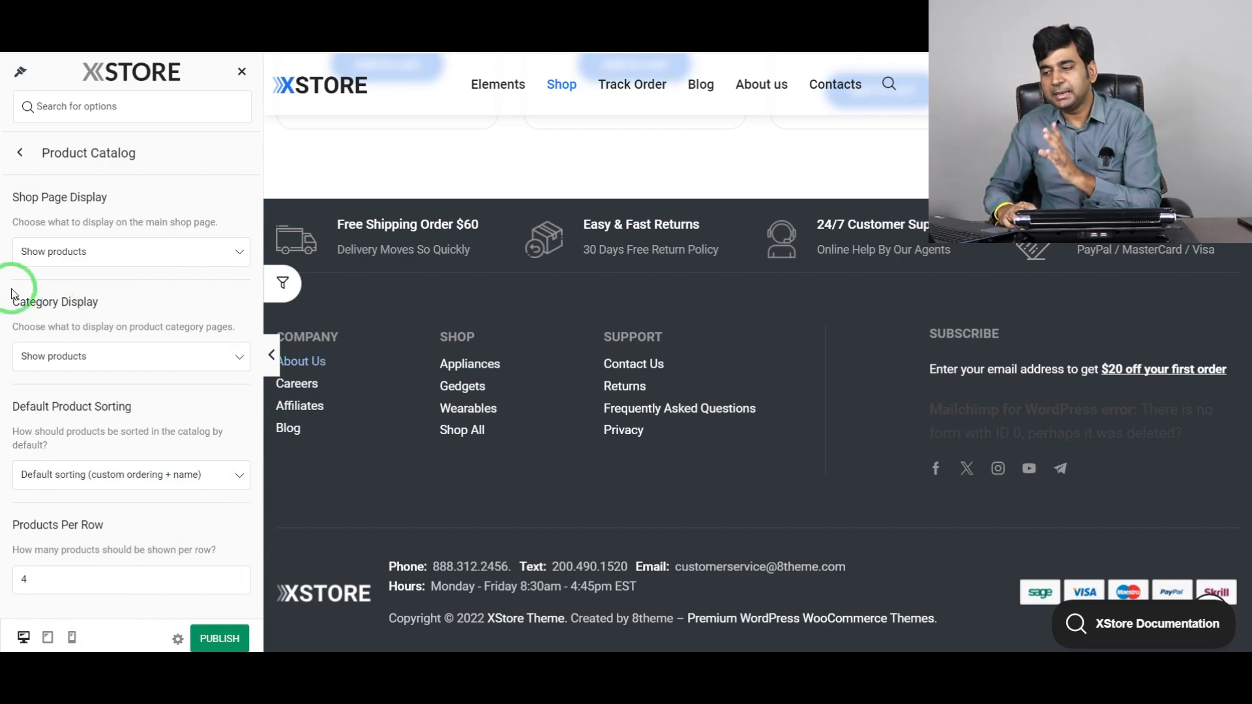
left_click(20, 153)
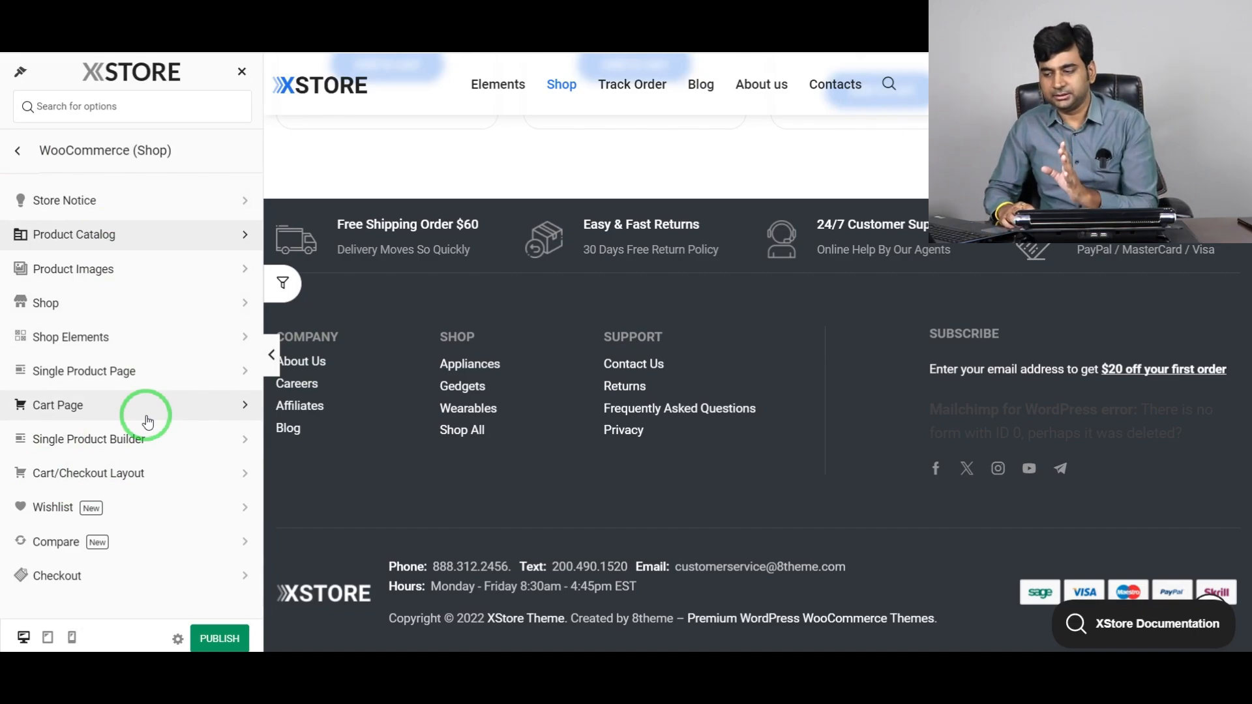
left_click(145, 520)
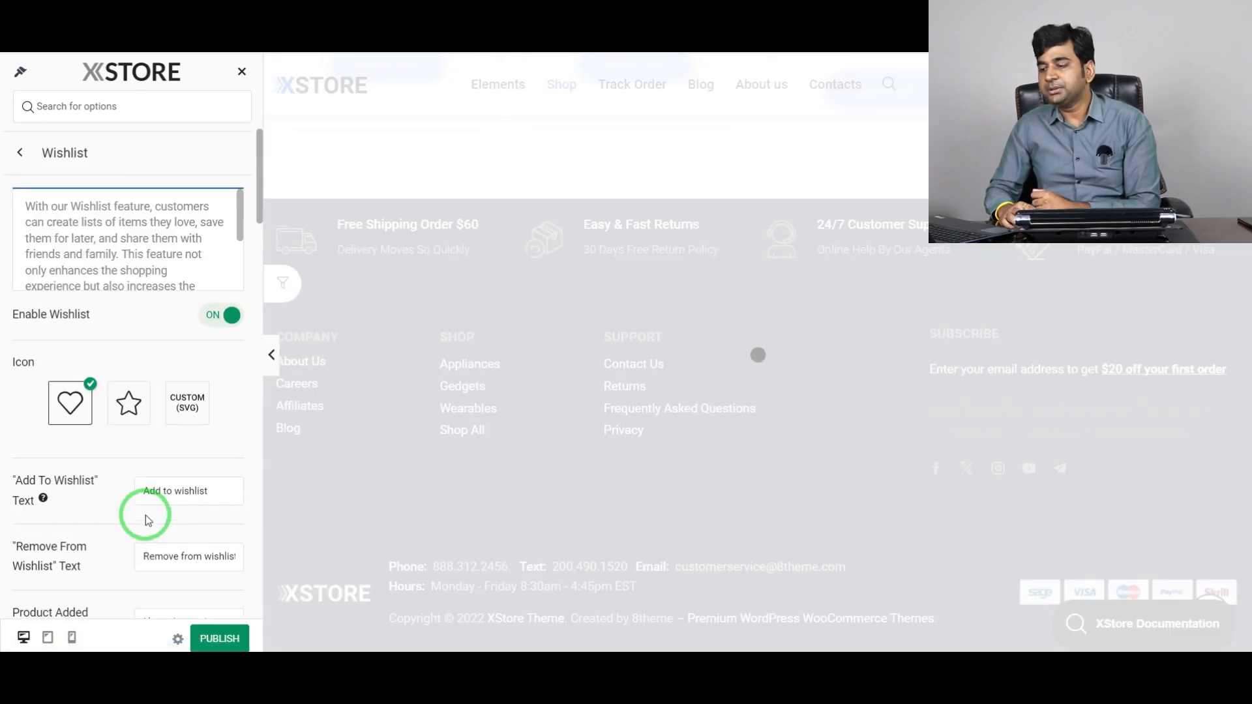
scroll(127, 425, "down", 2)
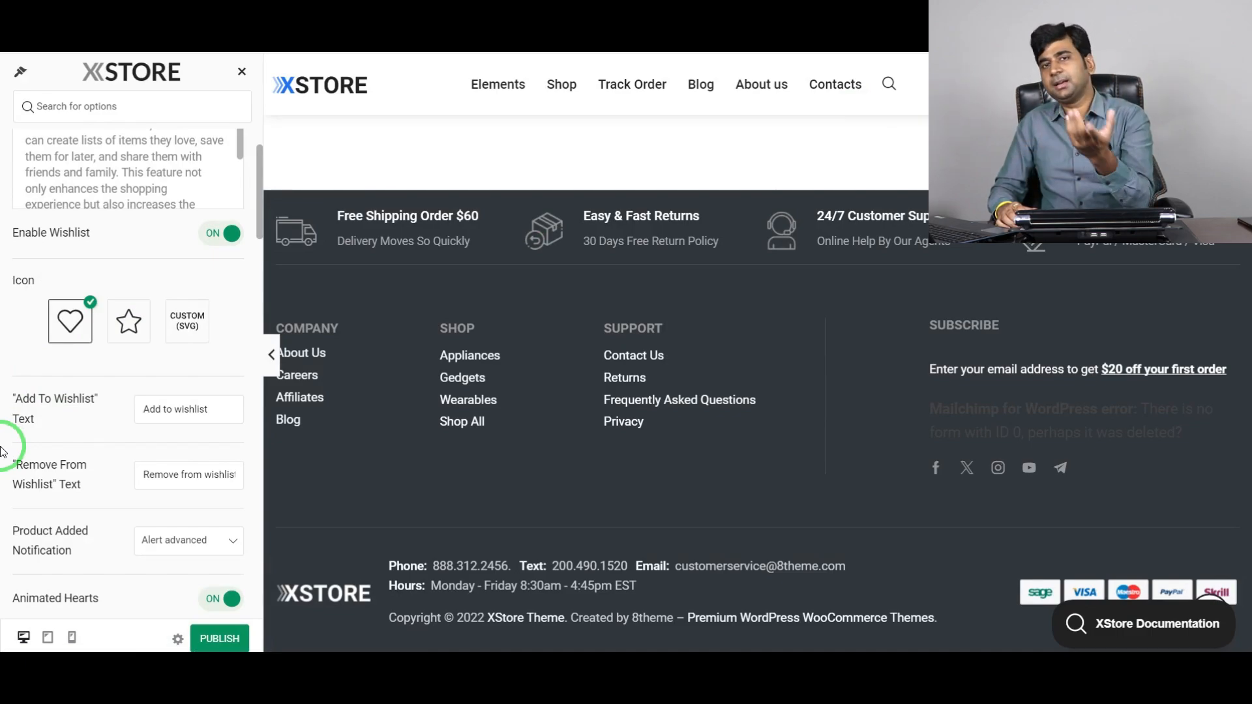
scroll(97, 260, "up", 3)
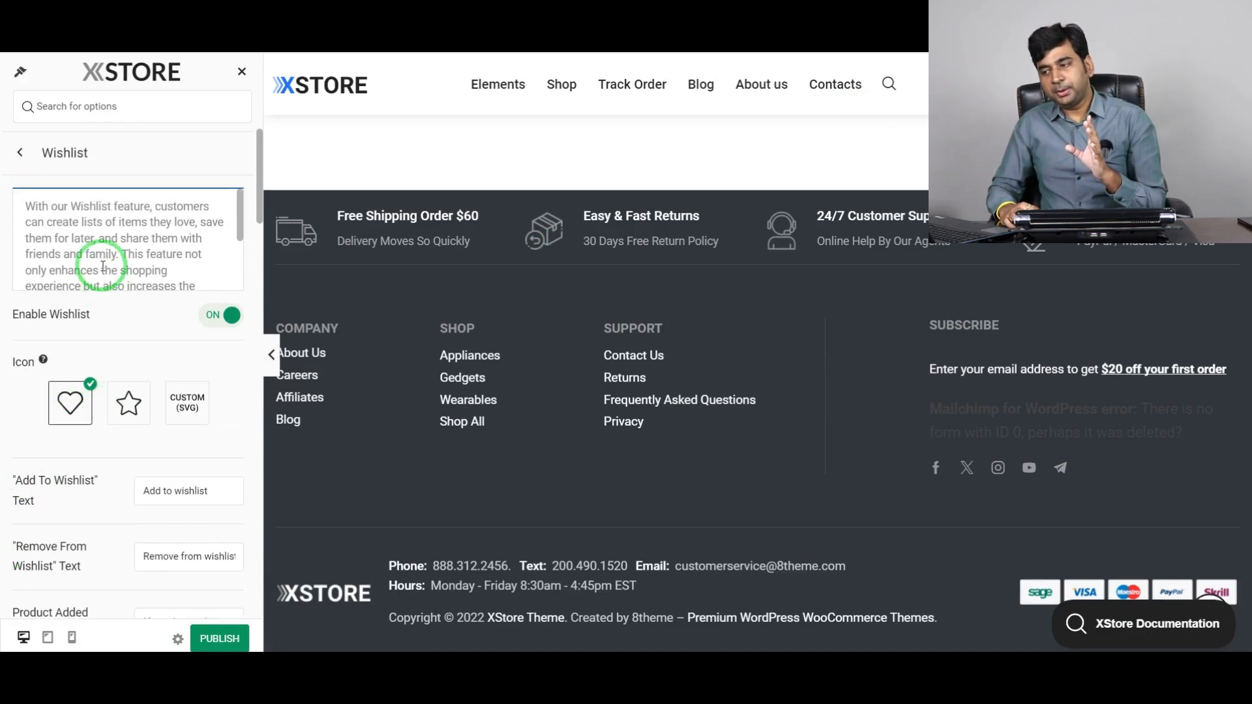
left_click(18, 151)
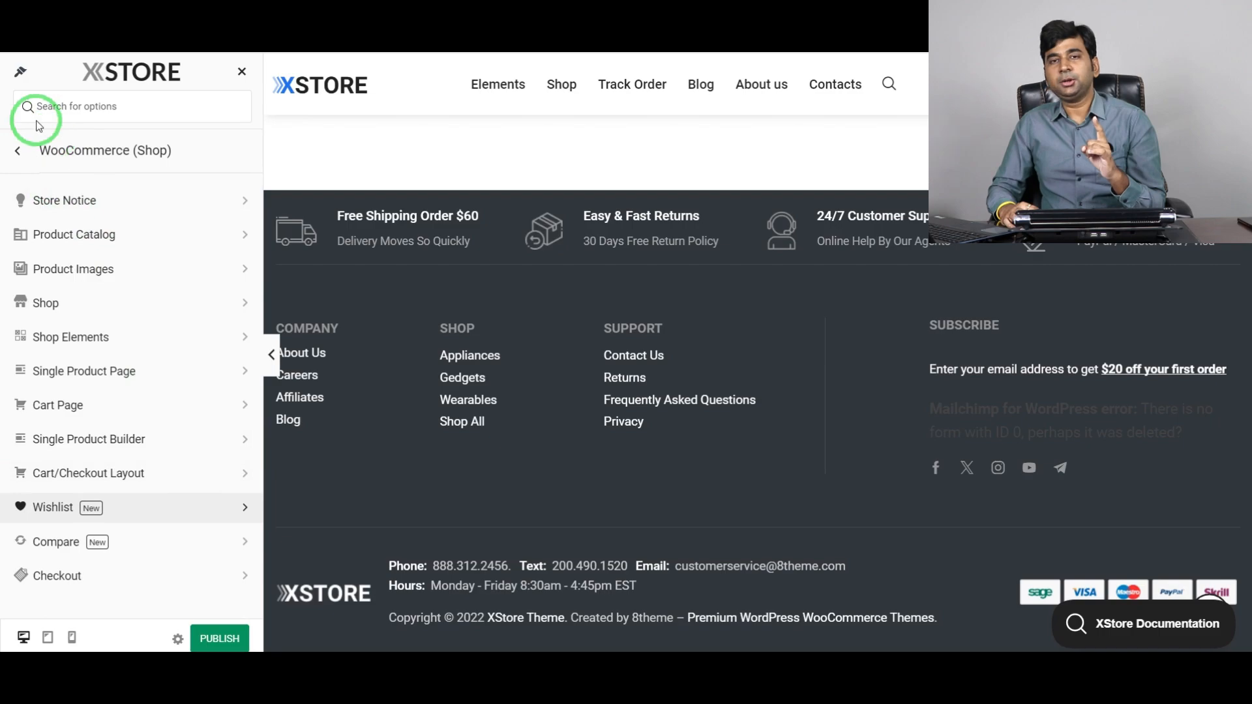
Return to the main theme options, review the Typography body typeface settings, and look over the remaining customizer sections
left_click(18, 150)
scroll(146, 375, "down", 2)
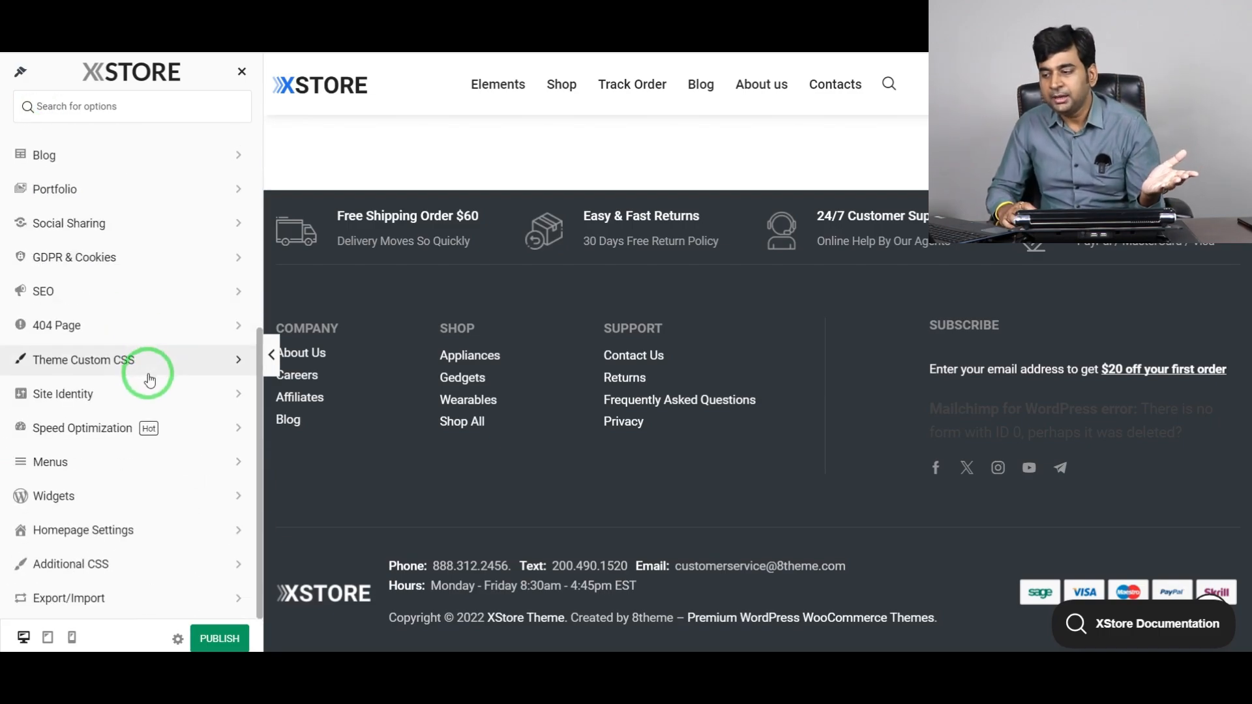
scroll(112, 511, "up", 5)
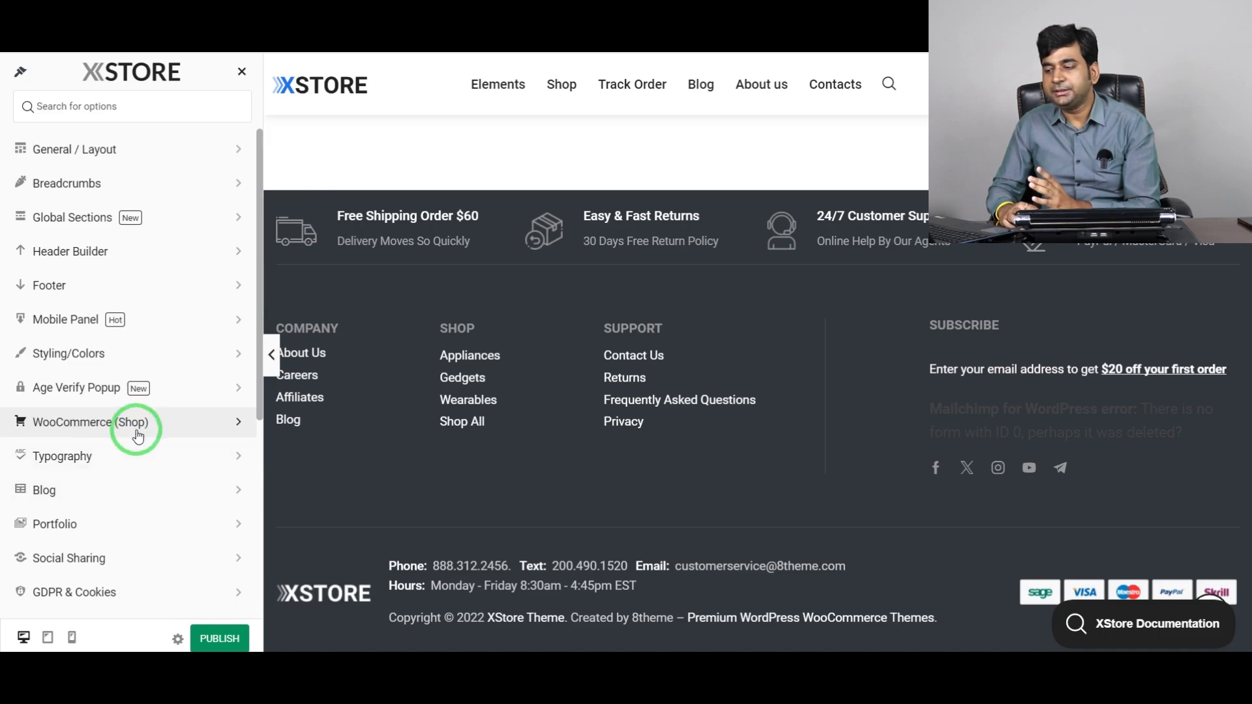
left_click(197, 465)
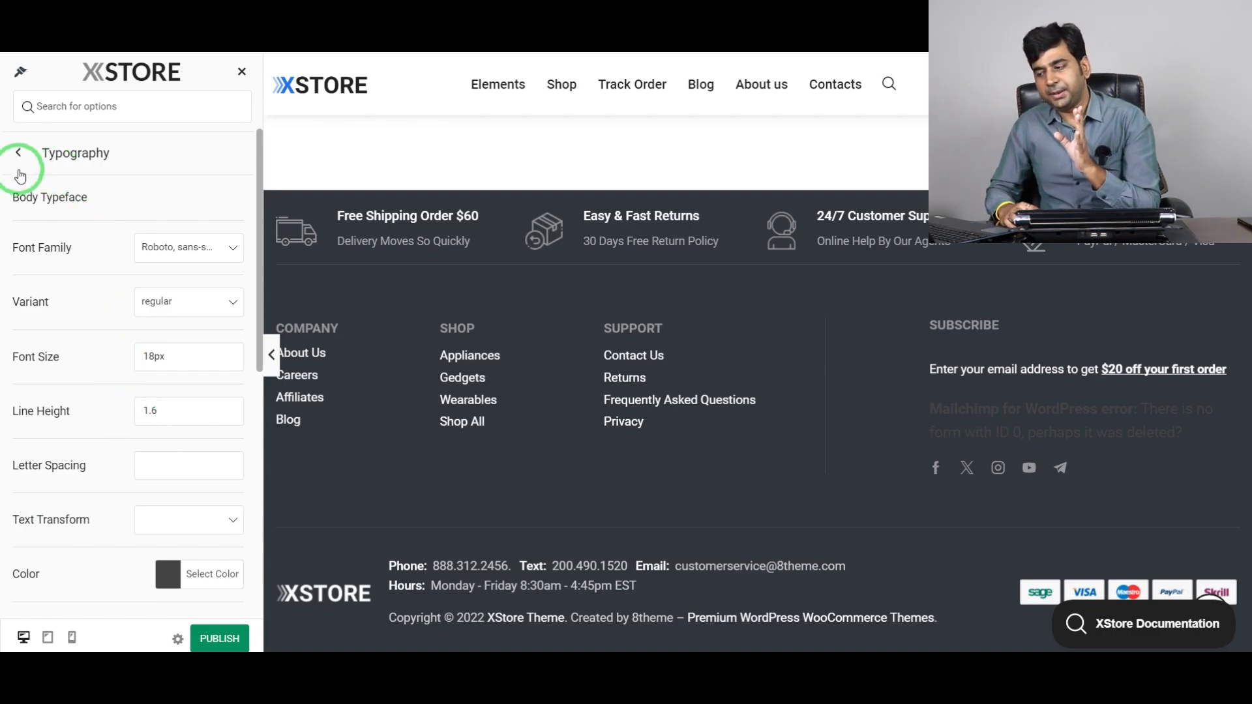
left_click(19, 154)
scroll(196, 437, "down", 5)
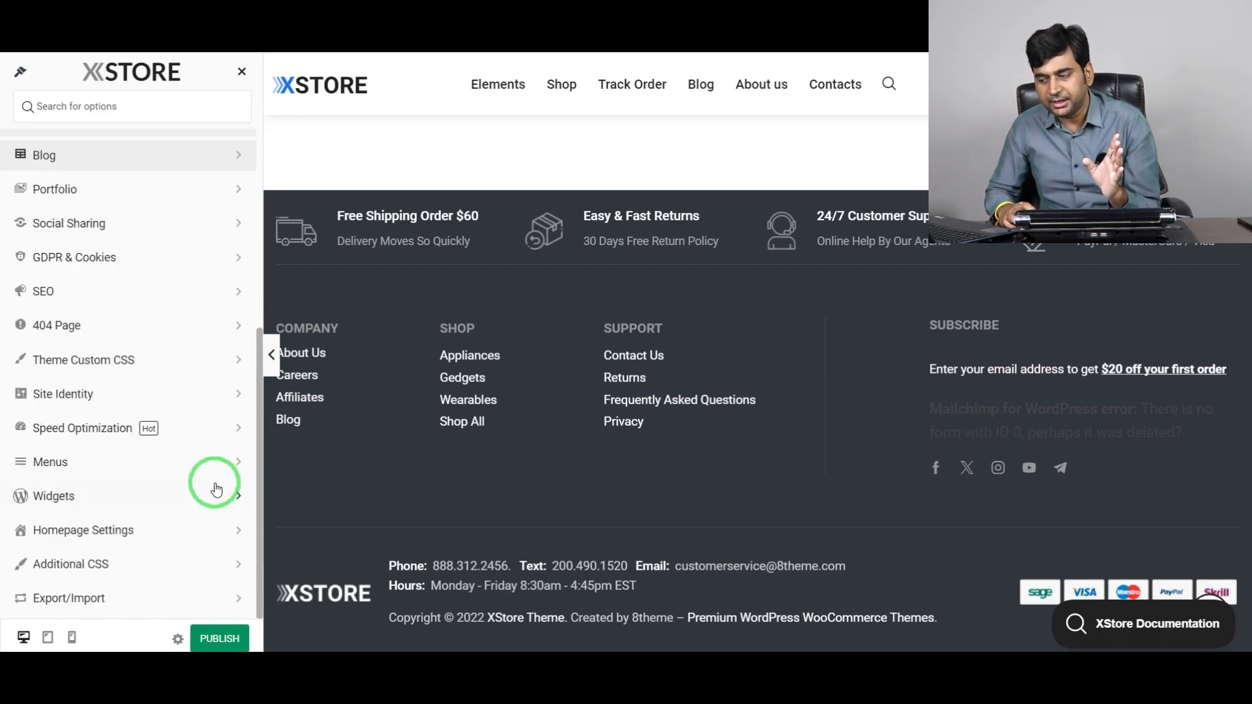
scroll(225, 515, "up", 5)
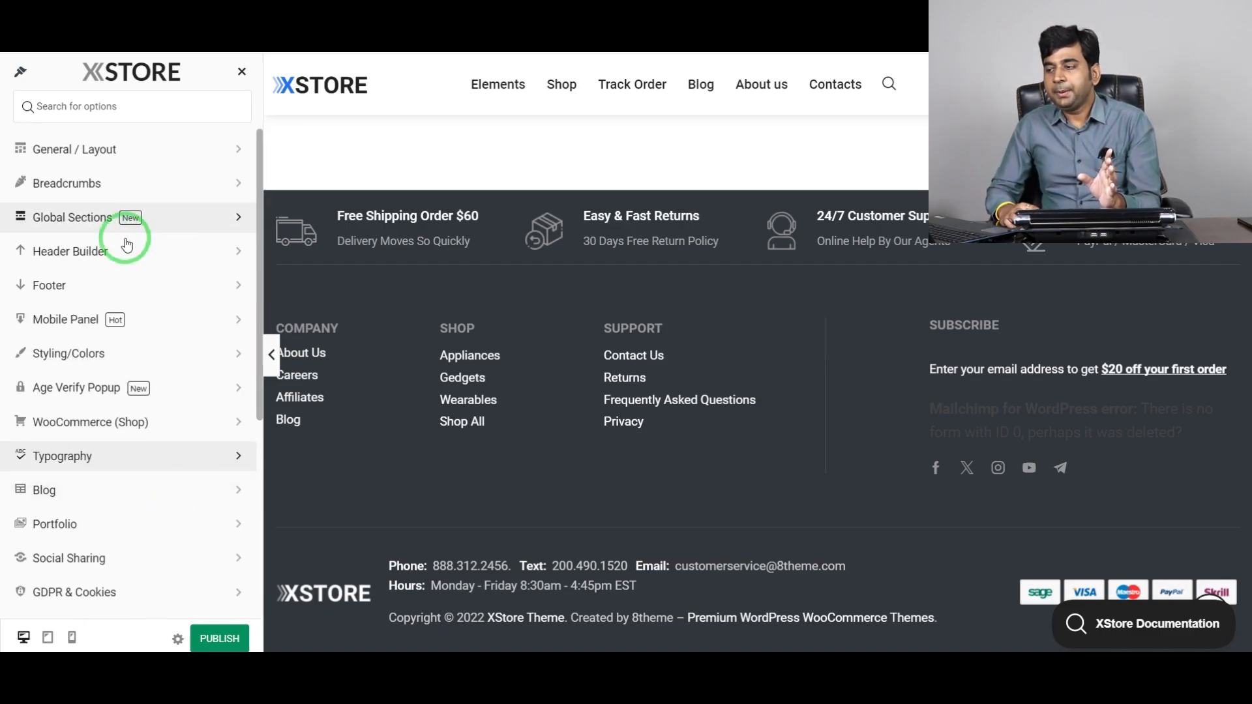
Close the customizer and discard the unsaved changes
left_click(242, 79)
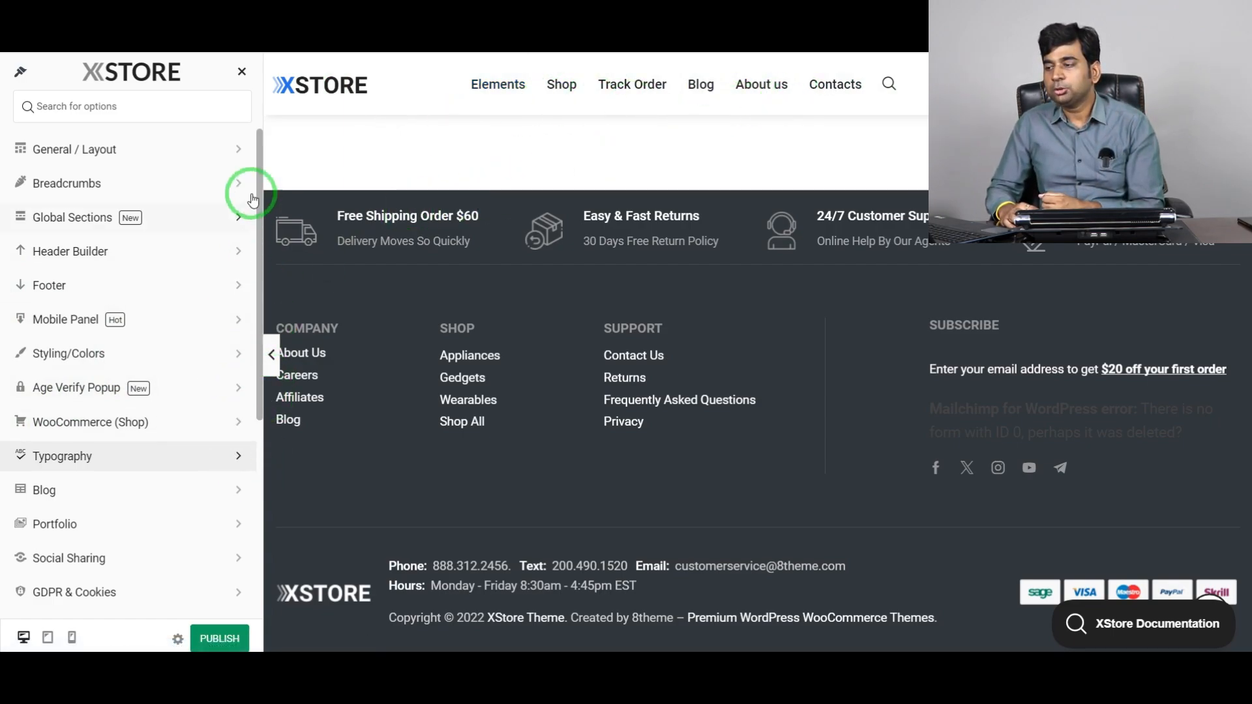
left_click(241, 73)
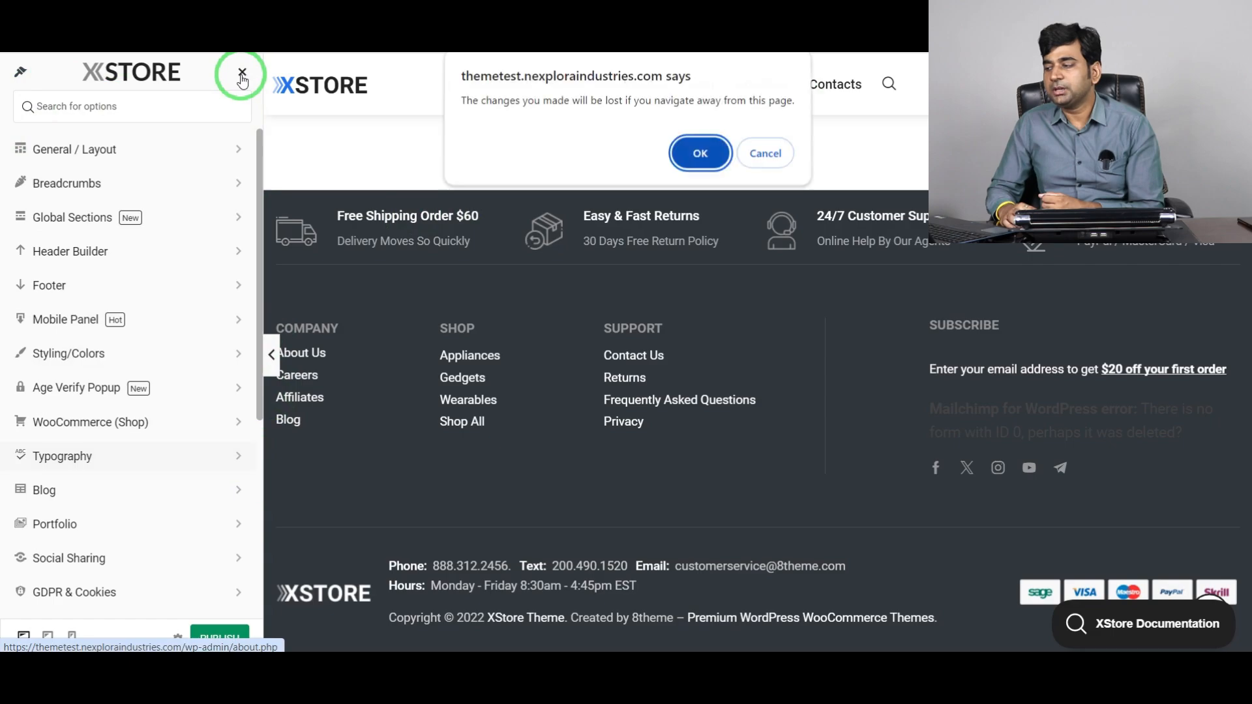
left_click(701, 155)
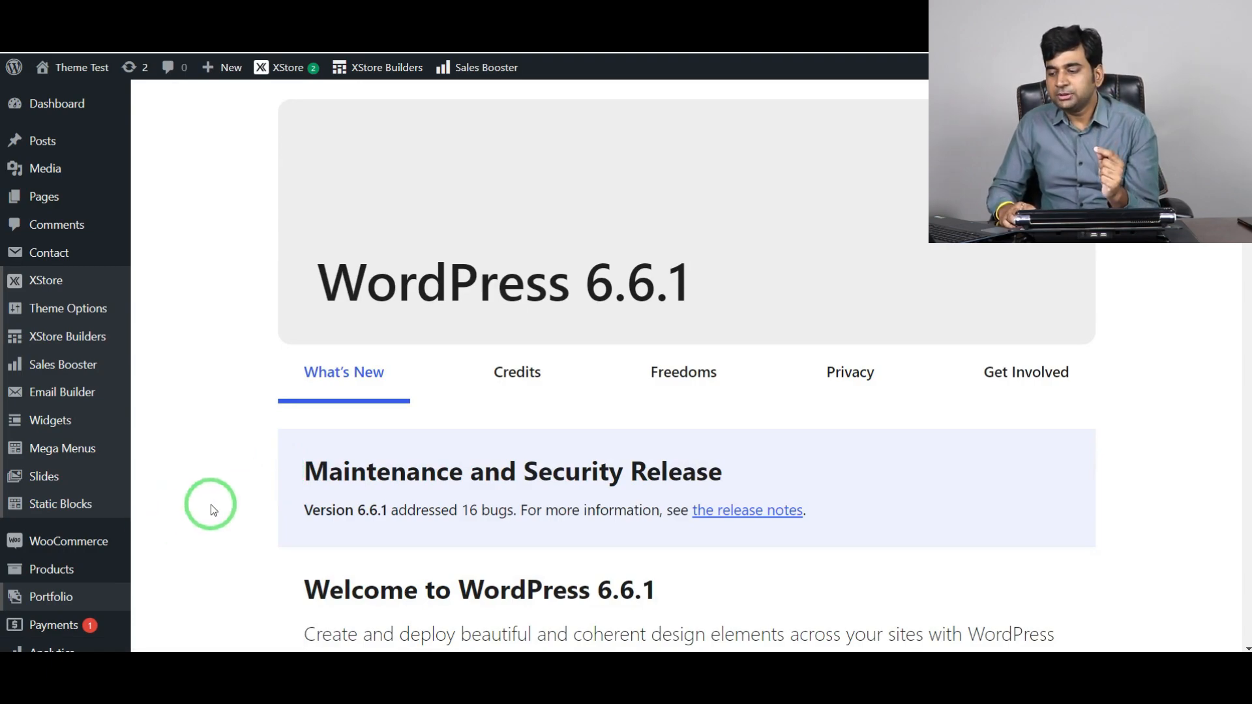
Look up where the WordPress admin offers the Appearance customizer and XStore's Theme Options, and examine the sections listed there
scroll(211, 508, "down", 2)
scroll(169, 530, "down", 1)
mouse_move(49, 546)
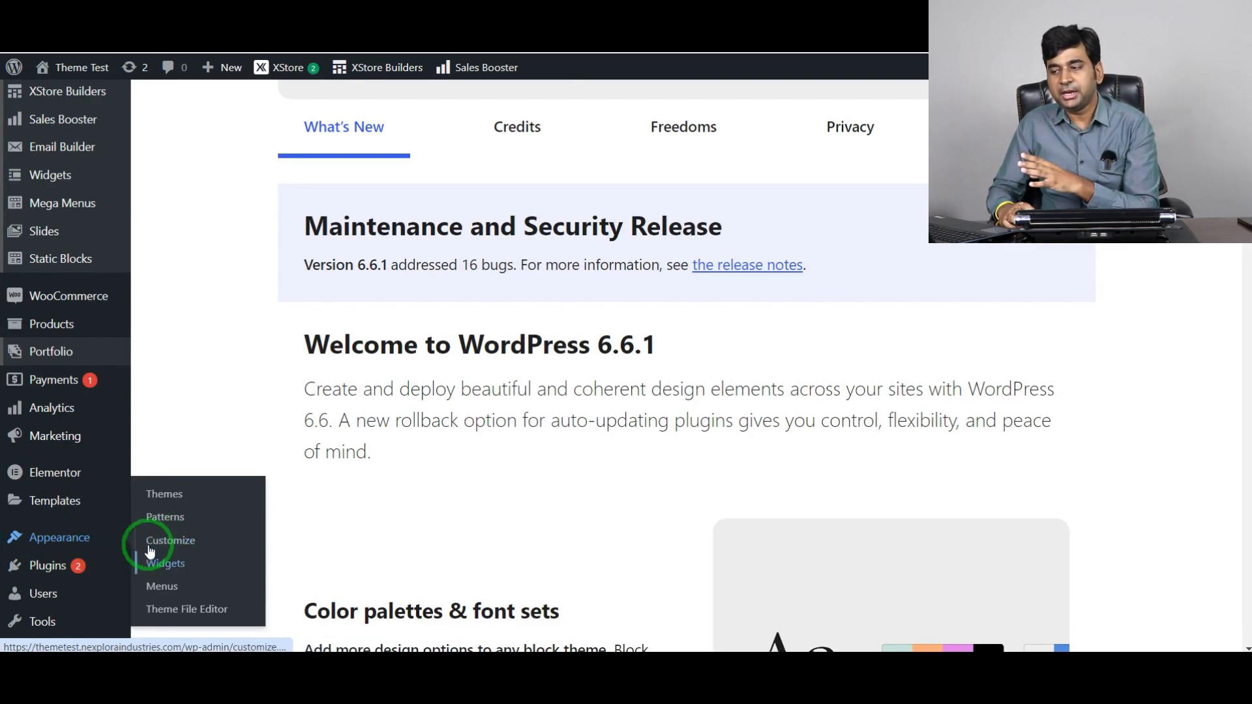
scroll(218, 403, "up", 3)
scroll(218, 404, "up", 1)
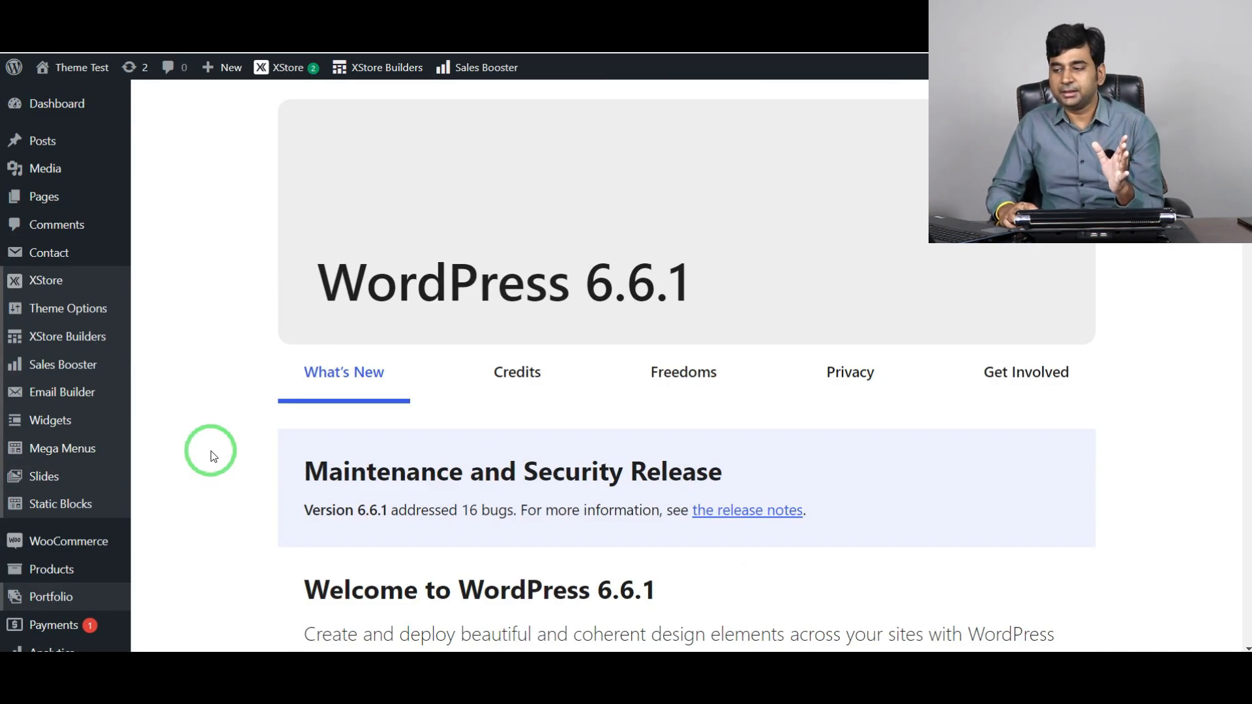
mouse_move(56, 315)
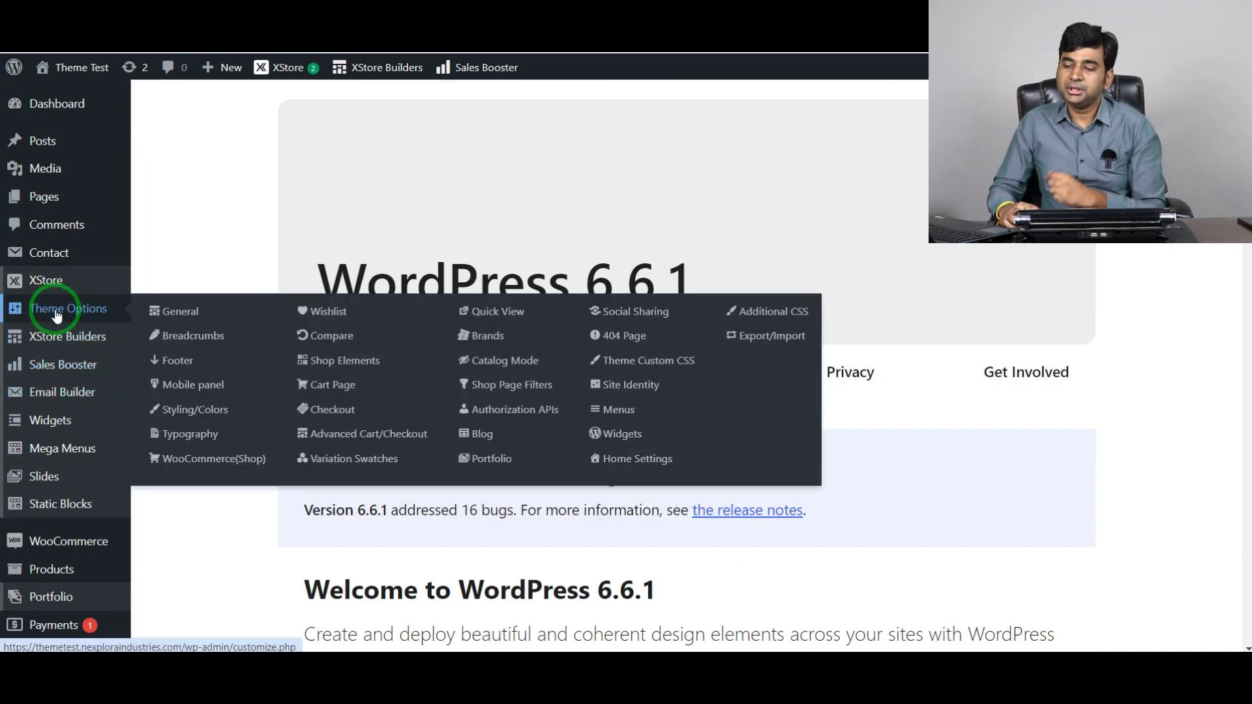
left_click(56, 316)
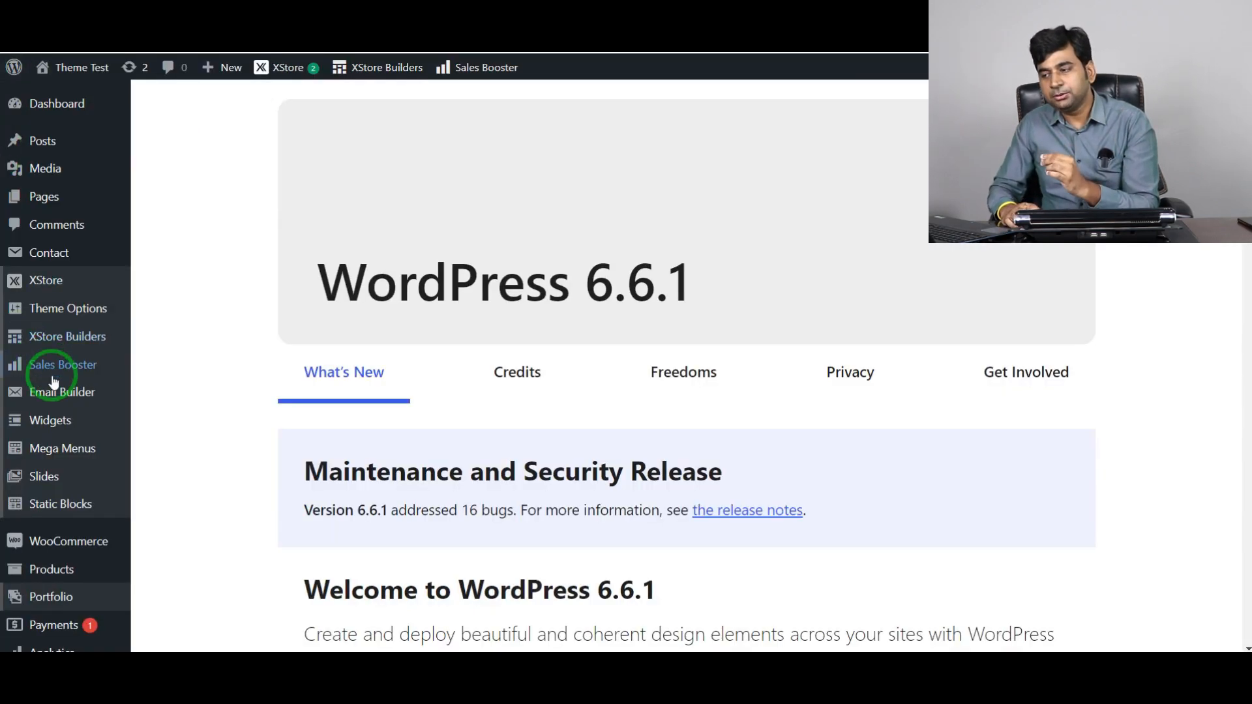
Open the XStore dashboard from the WordPress admin
scroll(52, 363, "down", 3)
scroll(84, 217, "up", 3)
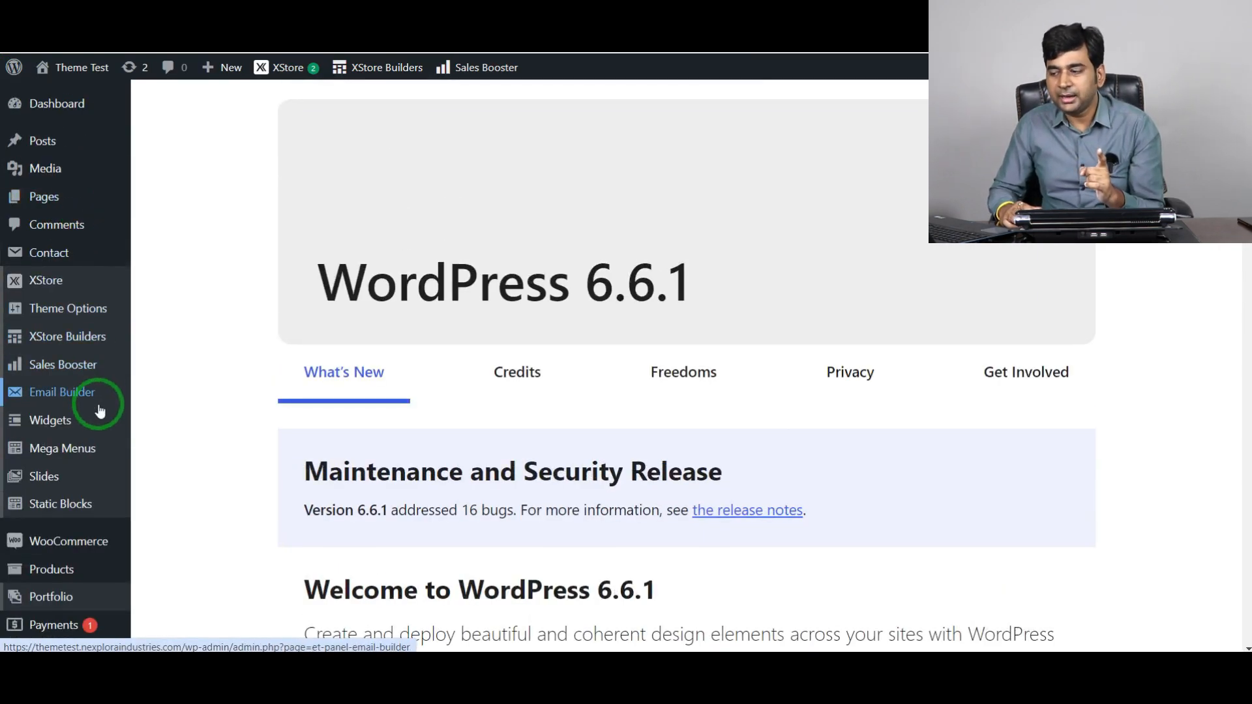
mouse_move(36, 281)
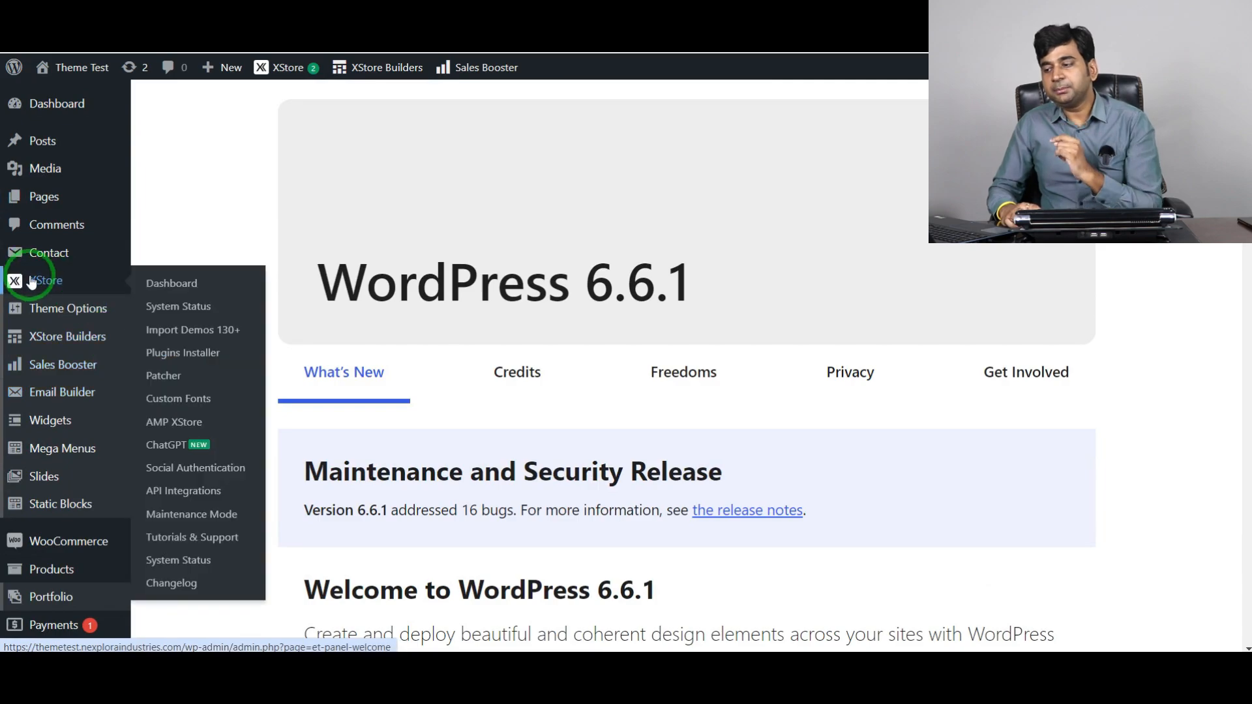
left_click(173, 289)
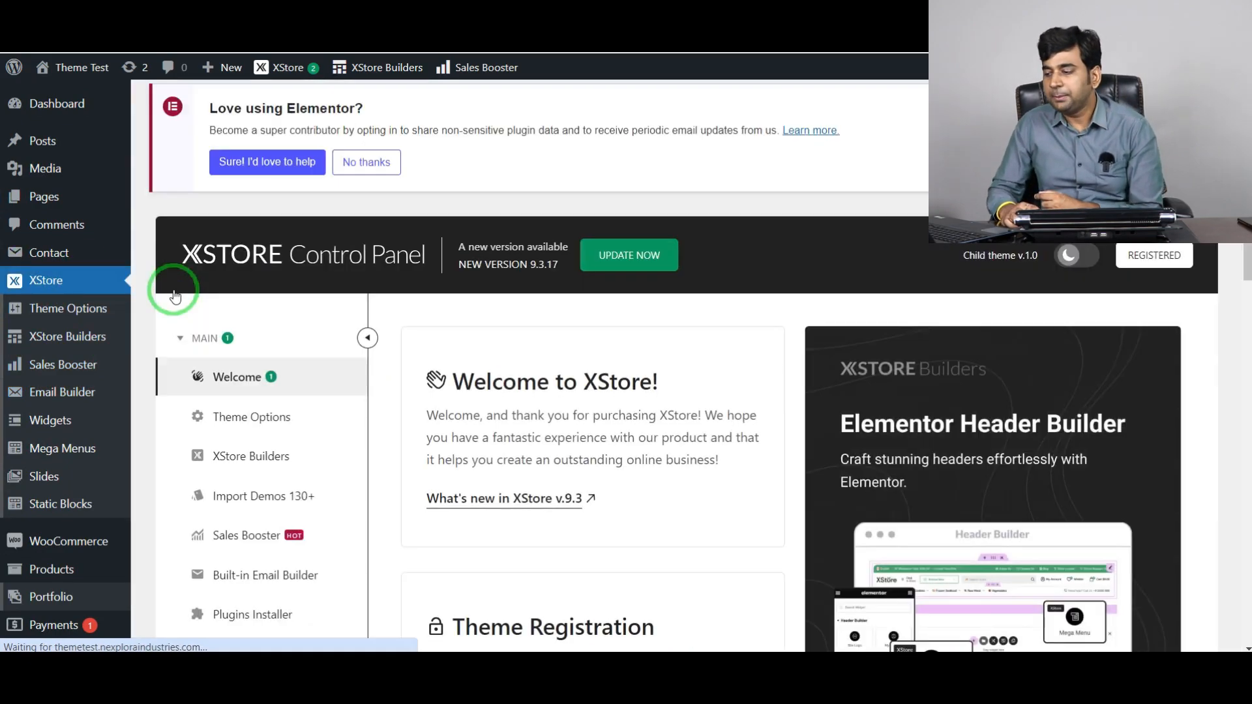
Look over the XStore Control Panel's welcome page, its theme registration area and its list of sections
scroll(433, 392, "down", 10)
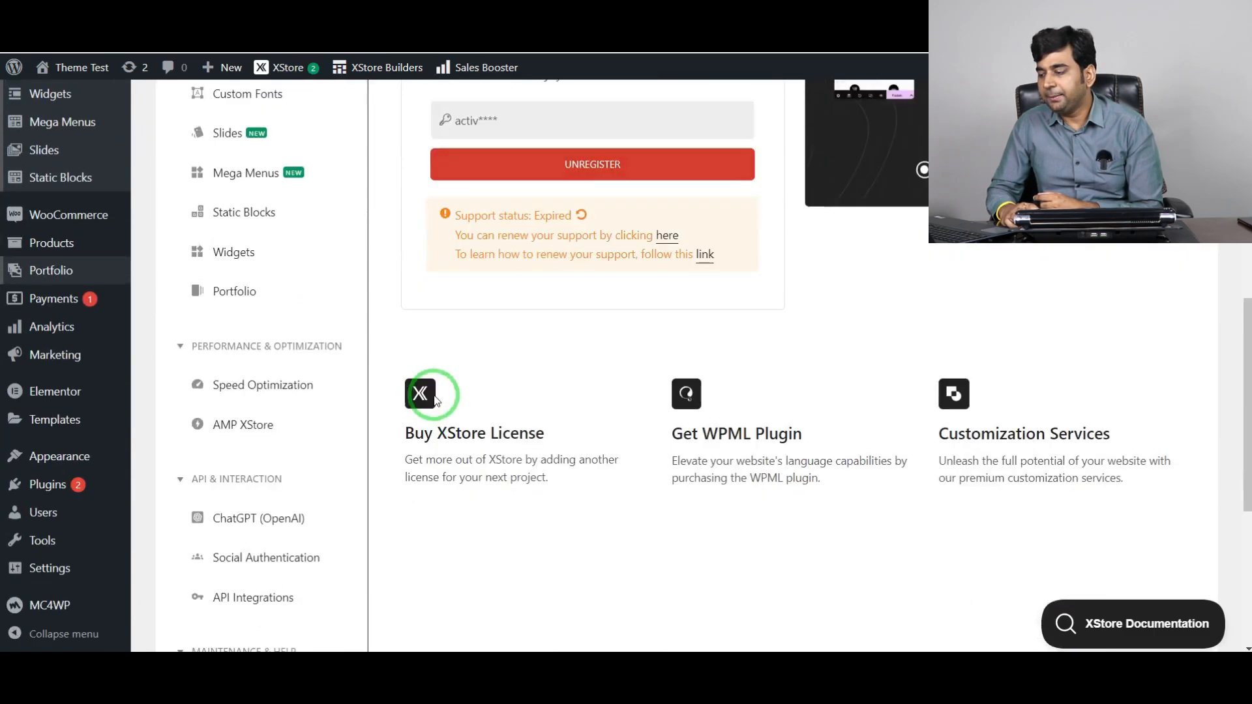
scroll(620, 380, "up", 5)
scroll(337, 365, "up", 4)
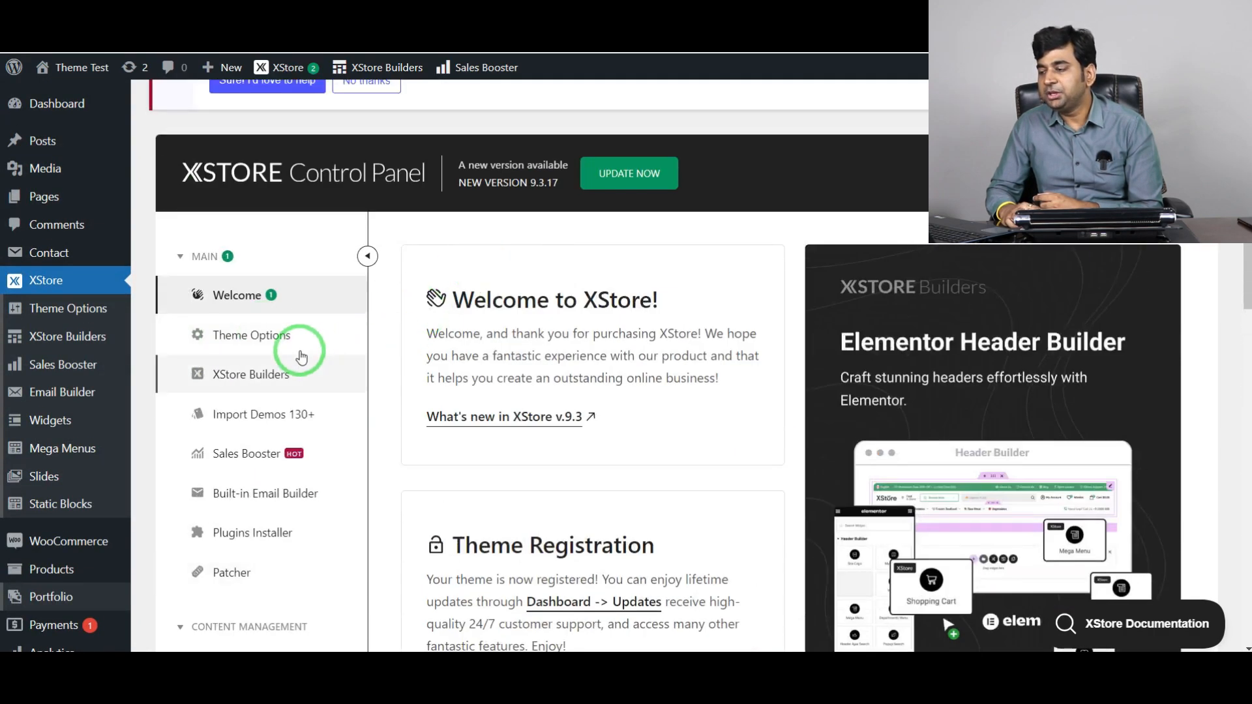
left_click(220, 336)
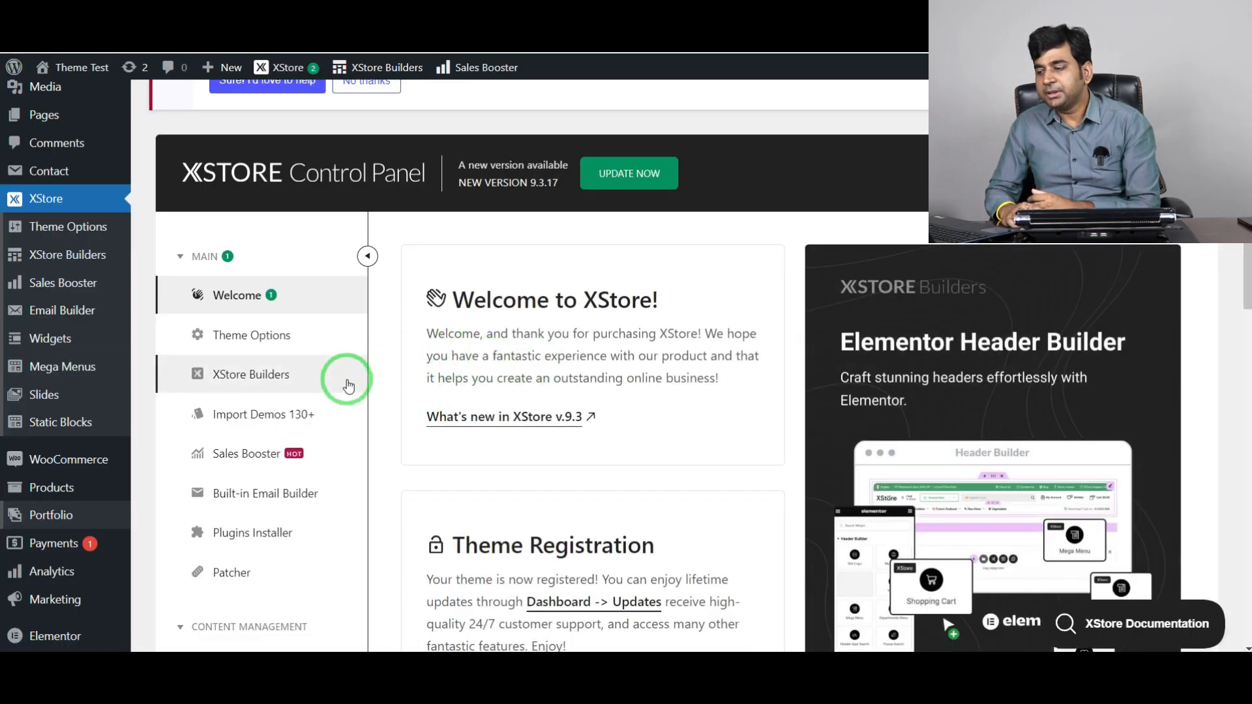
scroll(313, 359, "down", 1)
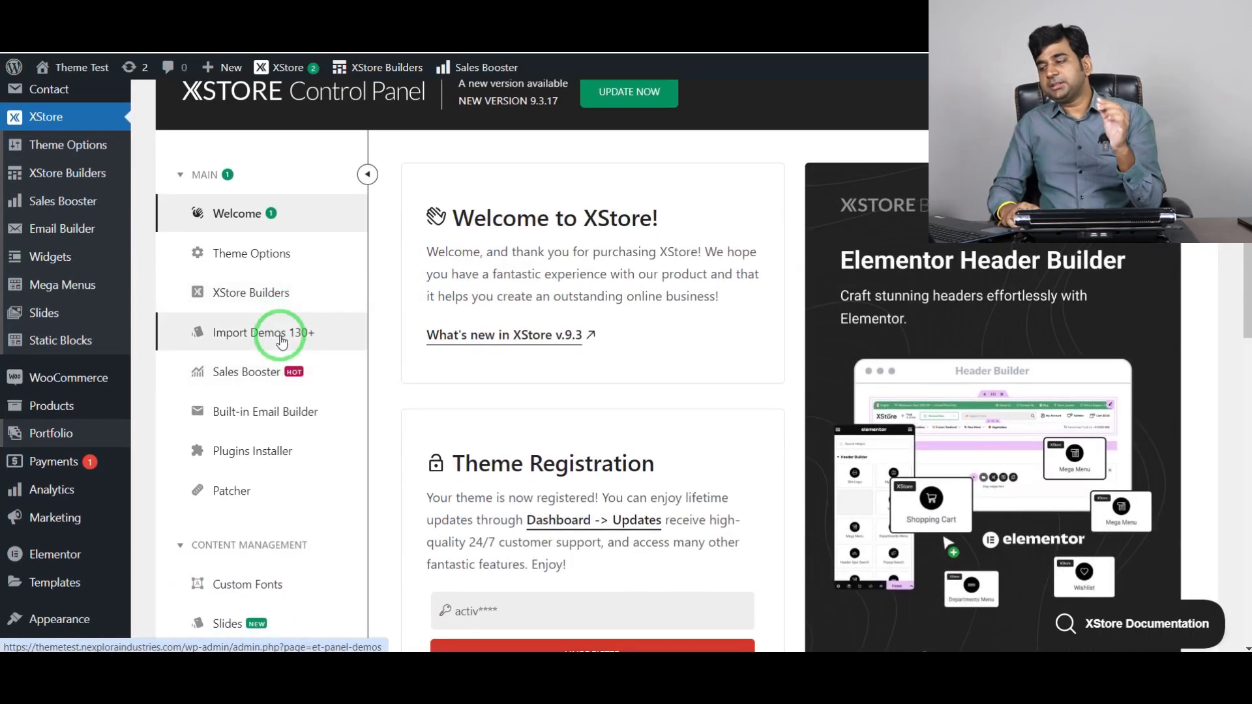
Open XStore's demo import library and browse the range of pre-built store designs on offer
left_click(281, 340)
scroll(677, 217, "down", 3)
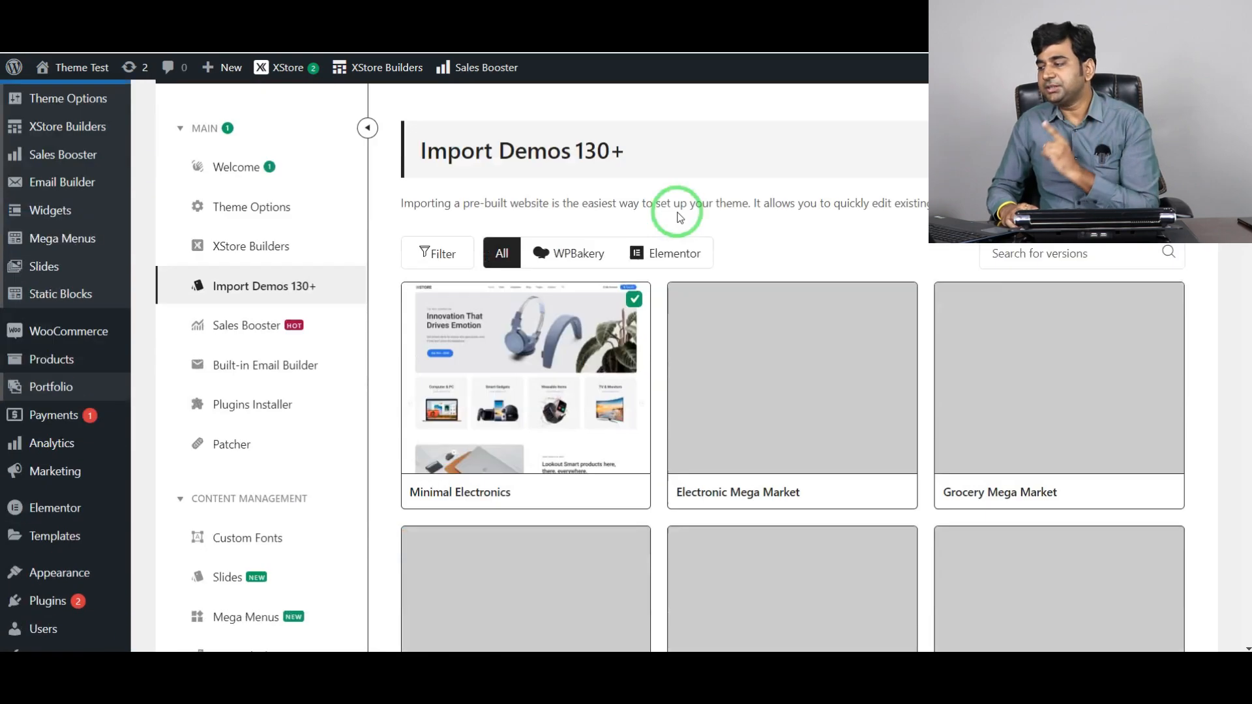
scroll(677, 218, "down", 6)
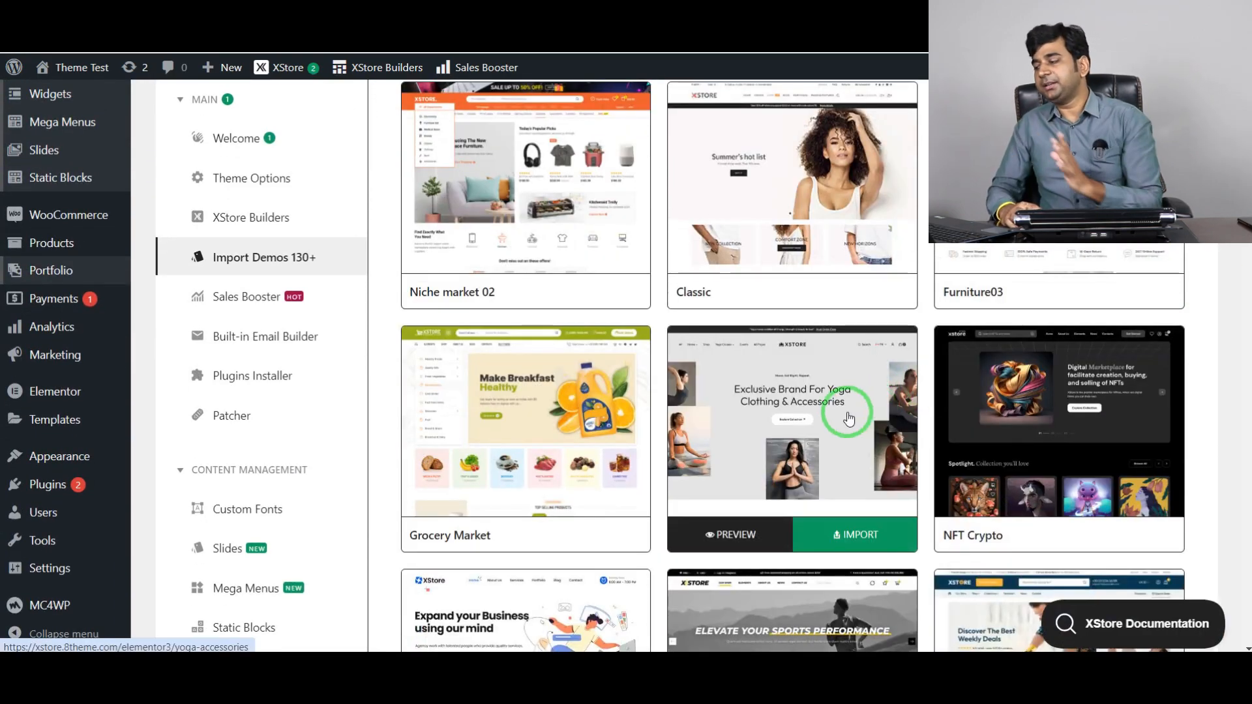
scroll(849, 418, "down", 7)
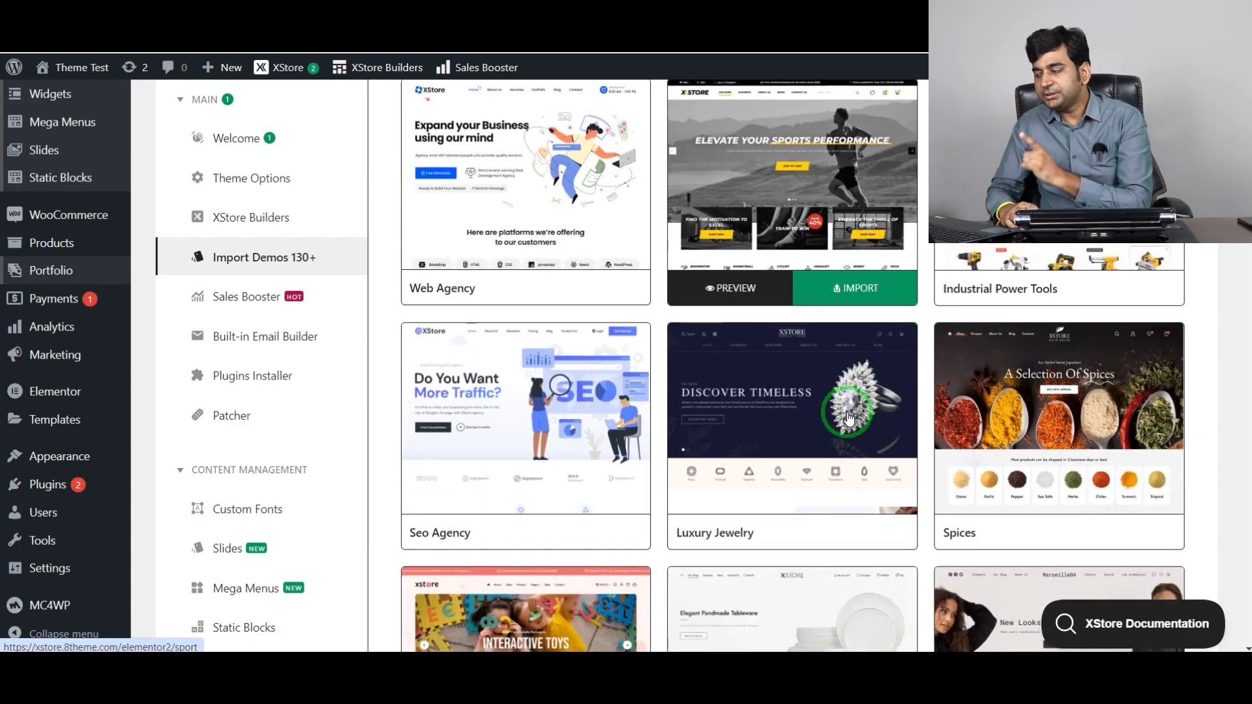
scroll(849, 418, "down", 8)
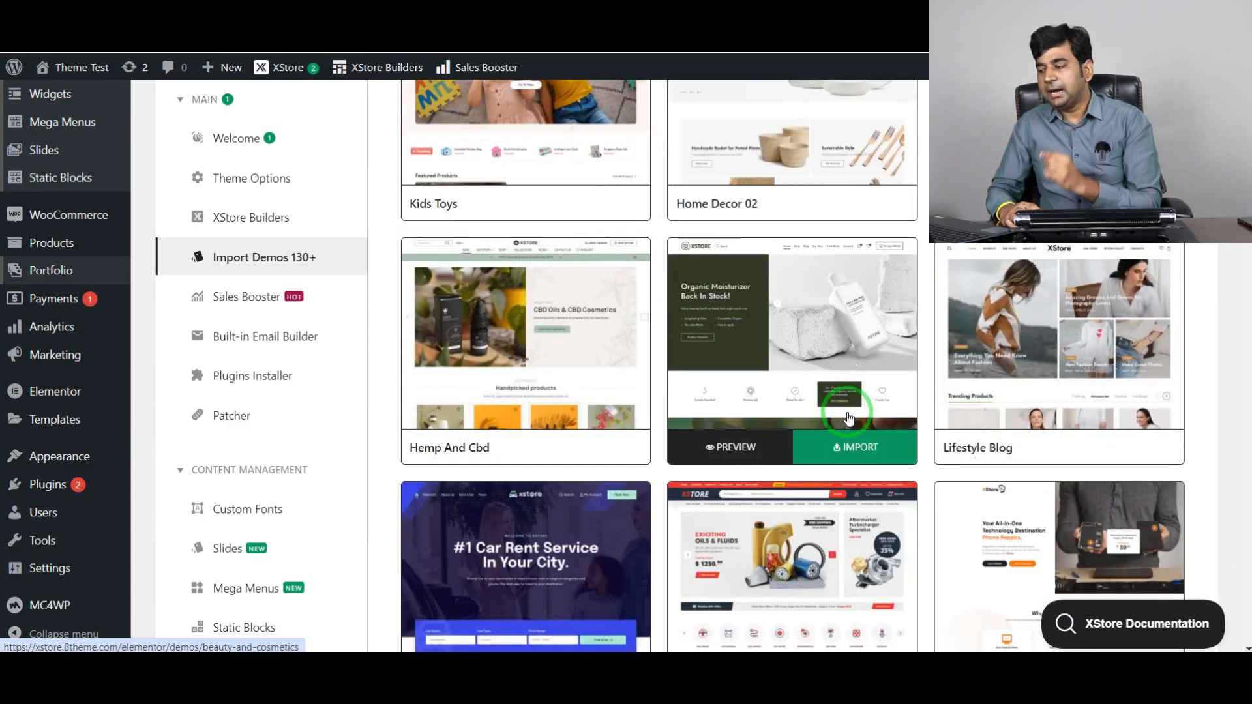
scroll(848, 418, "down", 3)
scroll(848, 418, "up", 8)
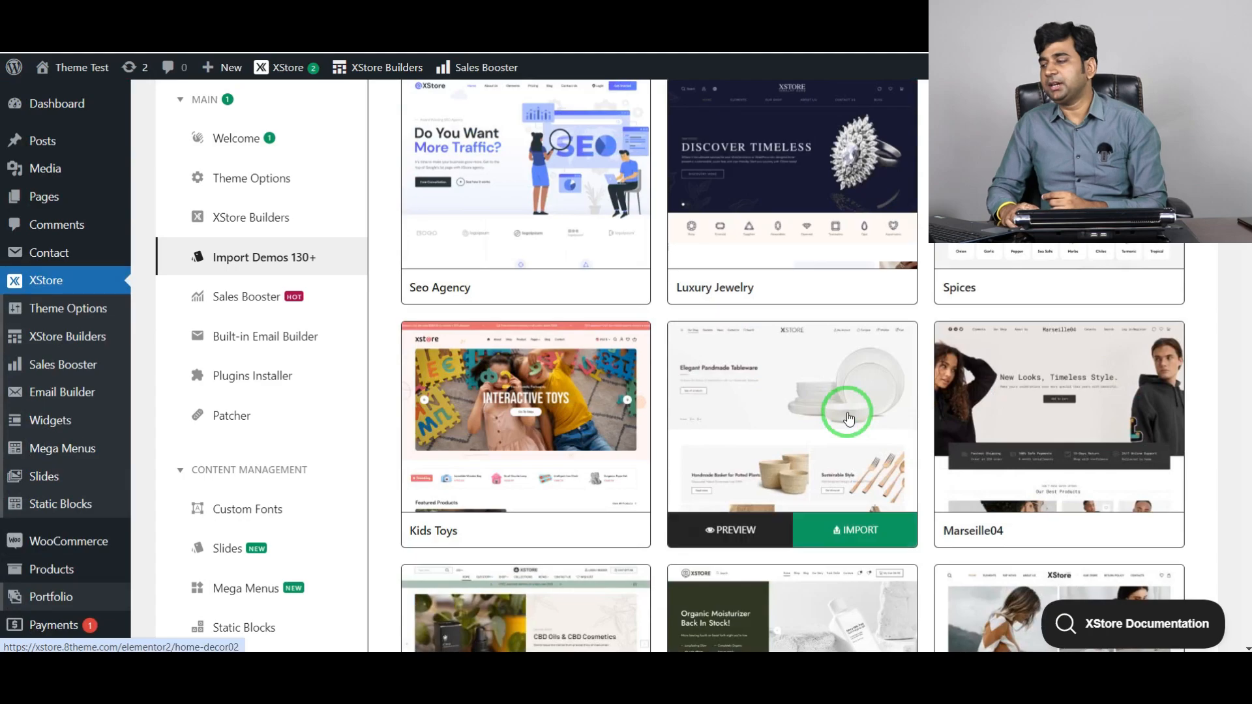
scroll(849, 418, "up", 15)
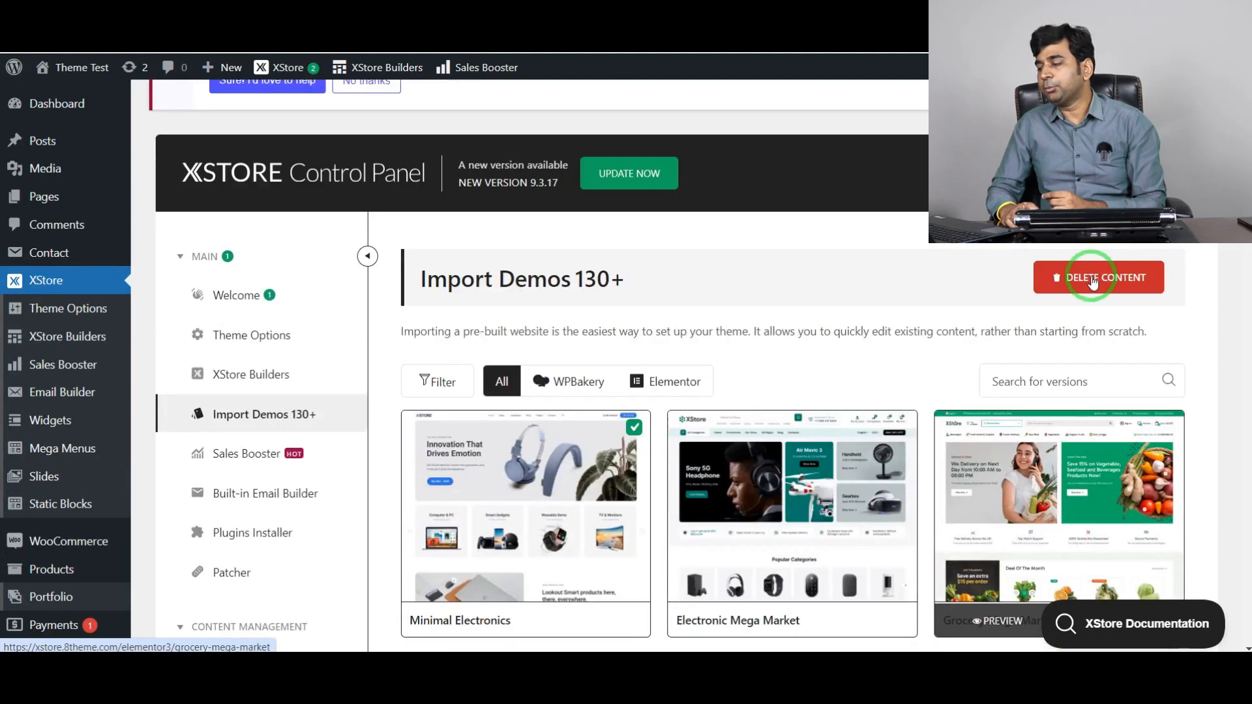
scroll(797, 467, "down", 17)
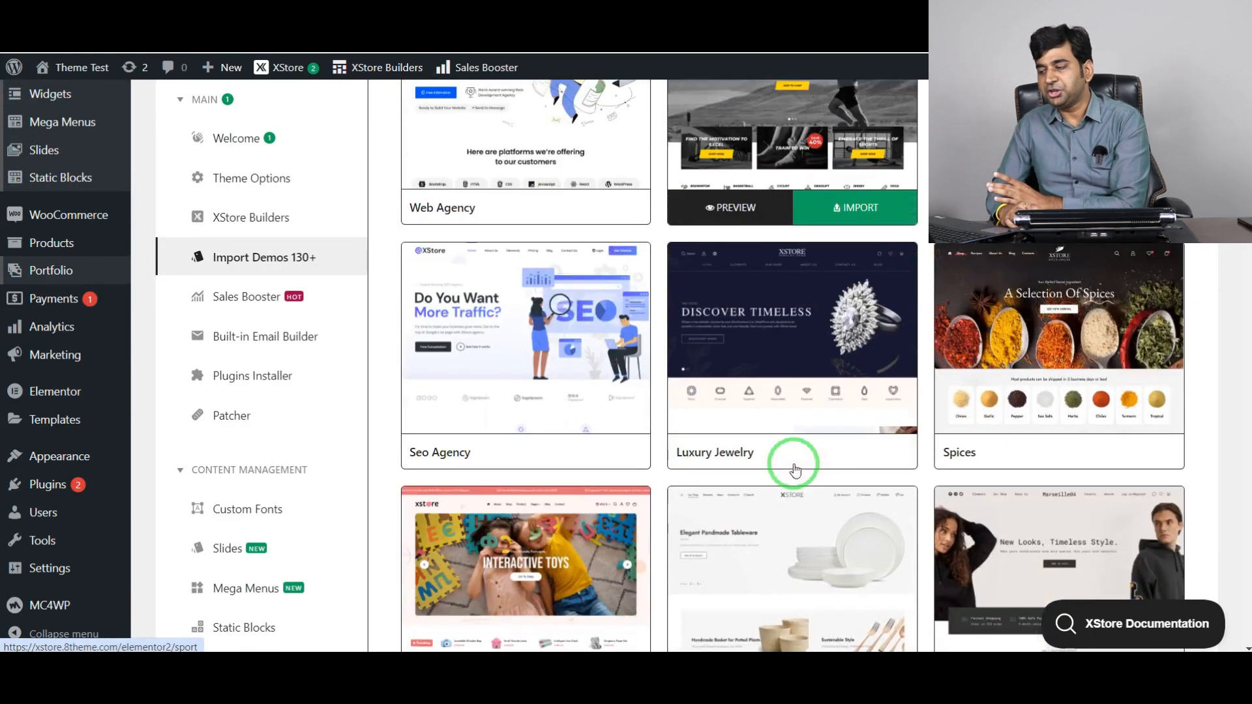
scroll(804, 461, "down", 5)
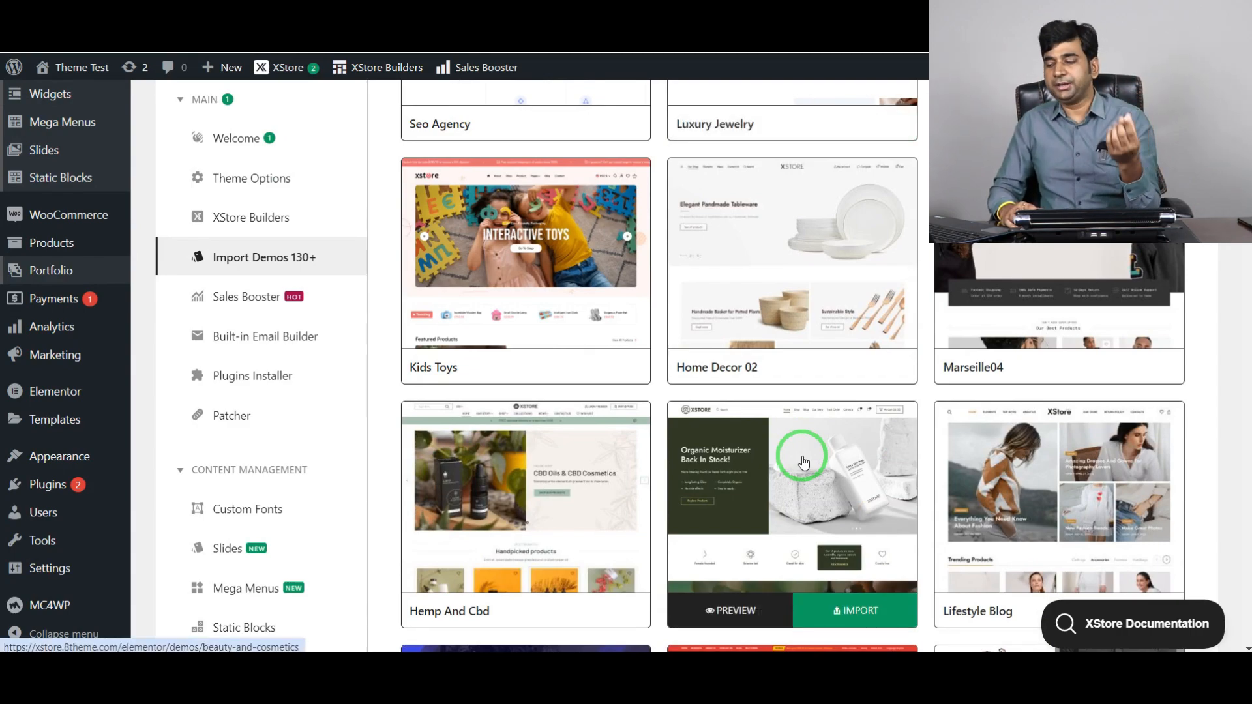
scroll(803, 461, "down", 5)
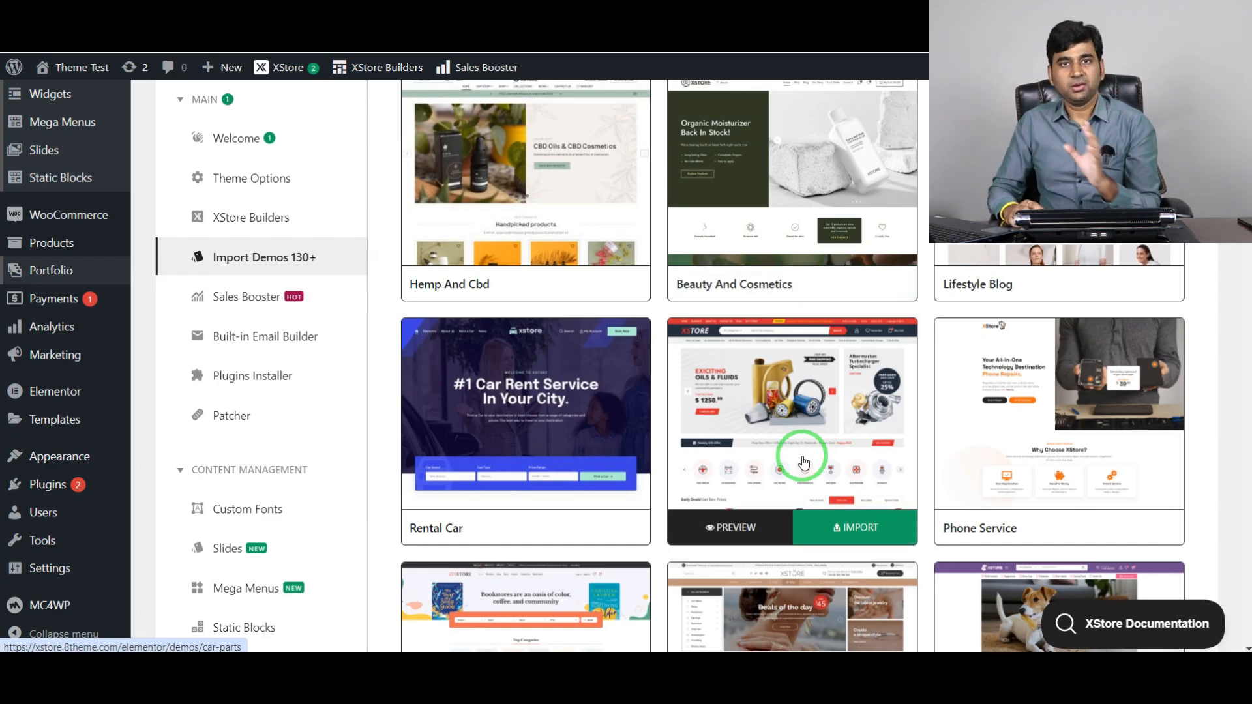
scroll(887, 294, "down", 6)
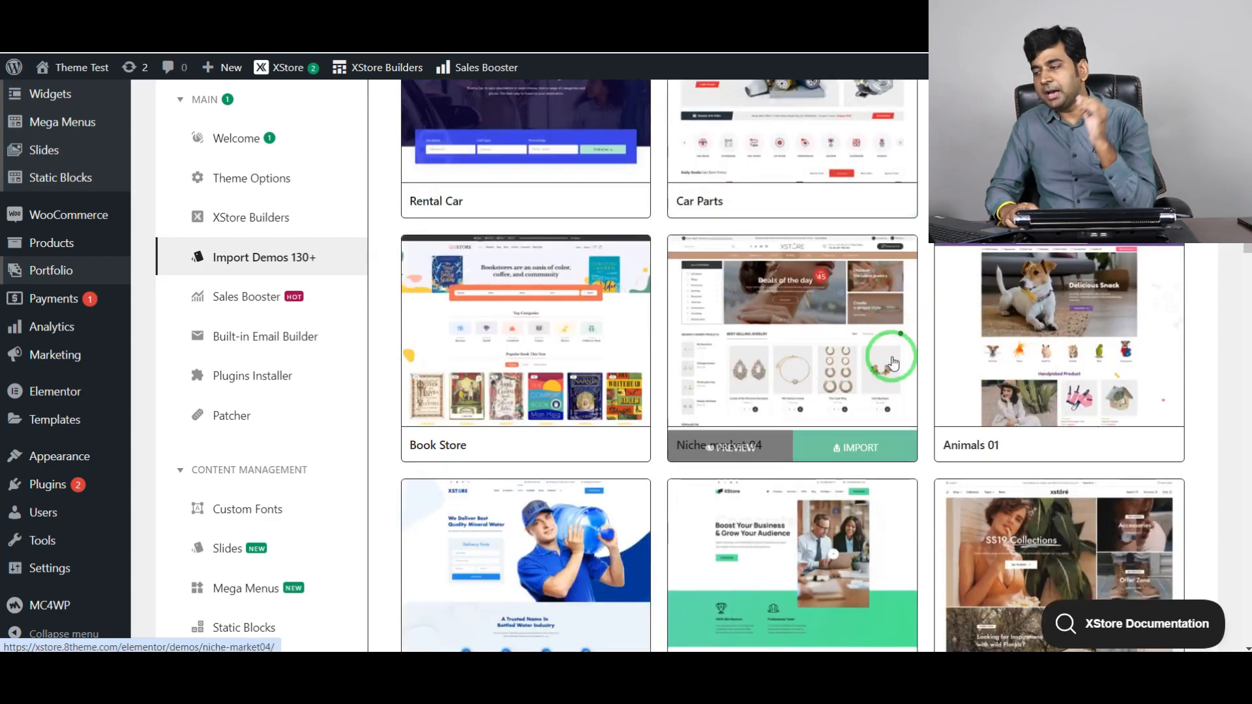
scroll(890, 354, "up", 15)
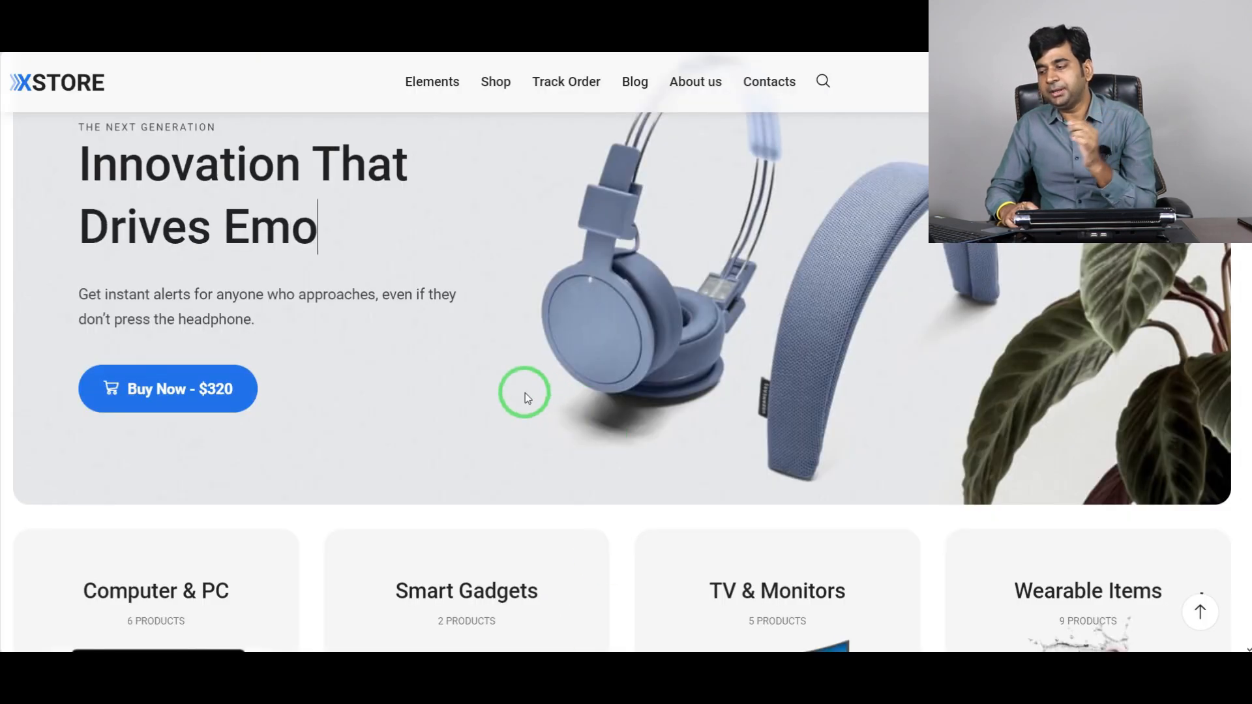
Switch to the store's front page and look through its homepage sections
scroll(526, 393, "down", 8)
scroll(509, 414, "down", 5)
scroll(509, 414, "up", 12)
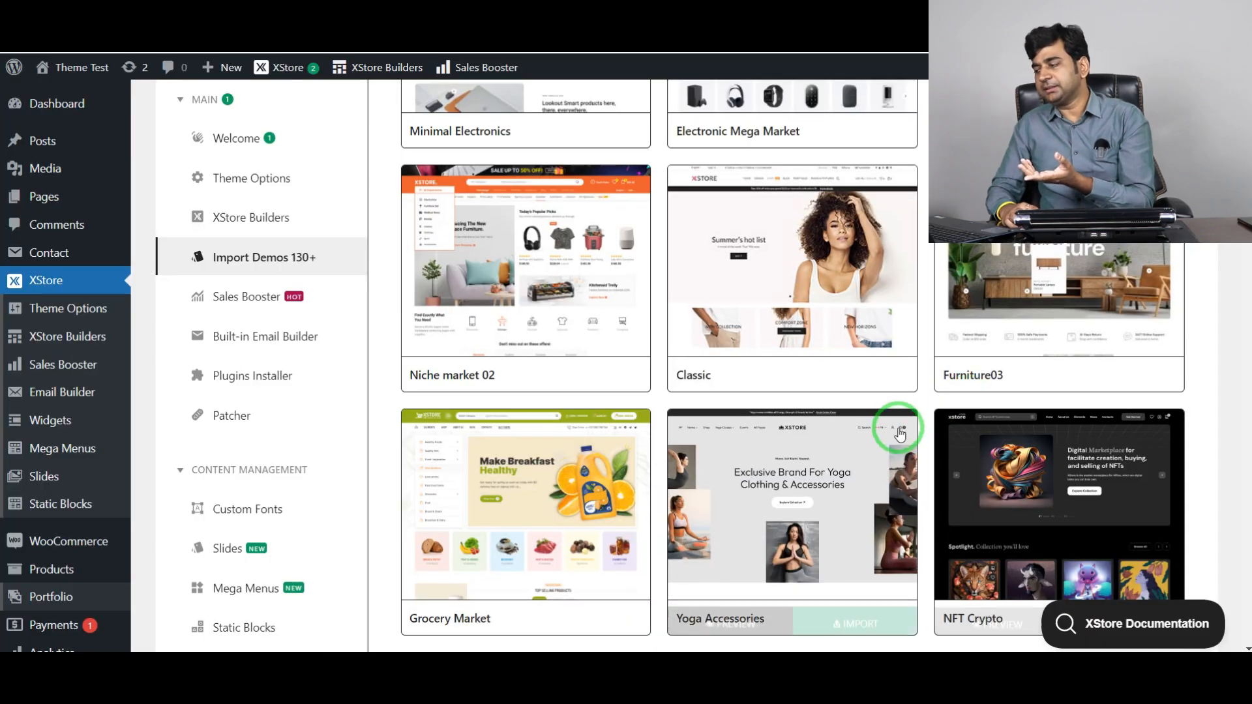
Return to the Import Demos page and look through the available designs again
scroll(897, 428, "up", 10)
scroll(910, 414, "down", 8)
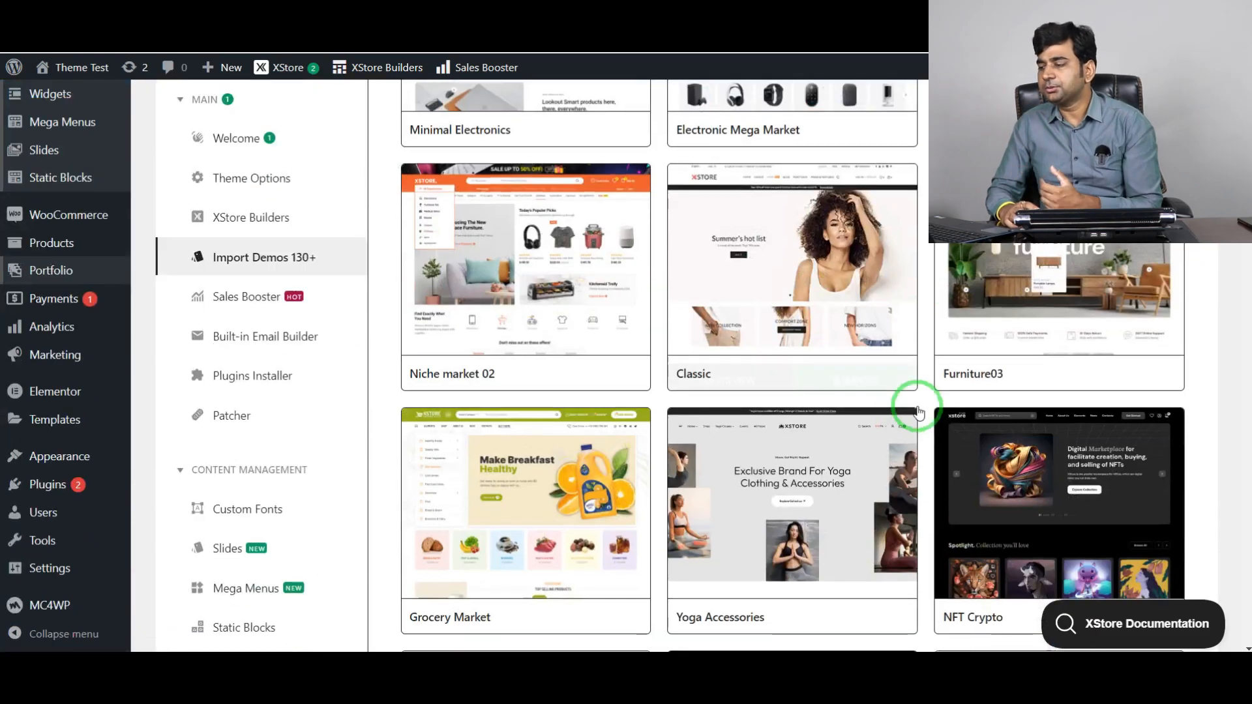
scroll(931, 364, "down", 5)
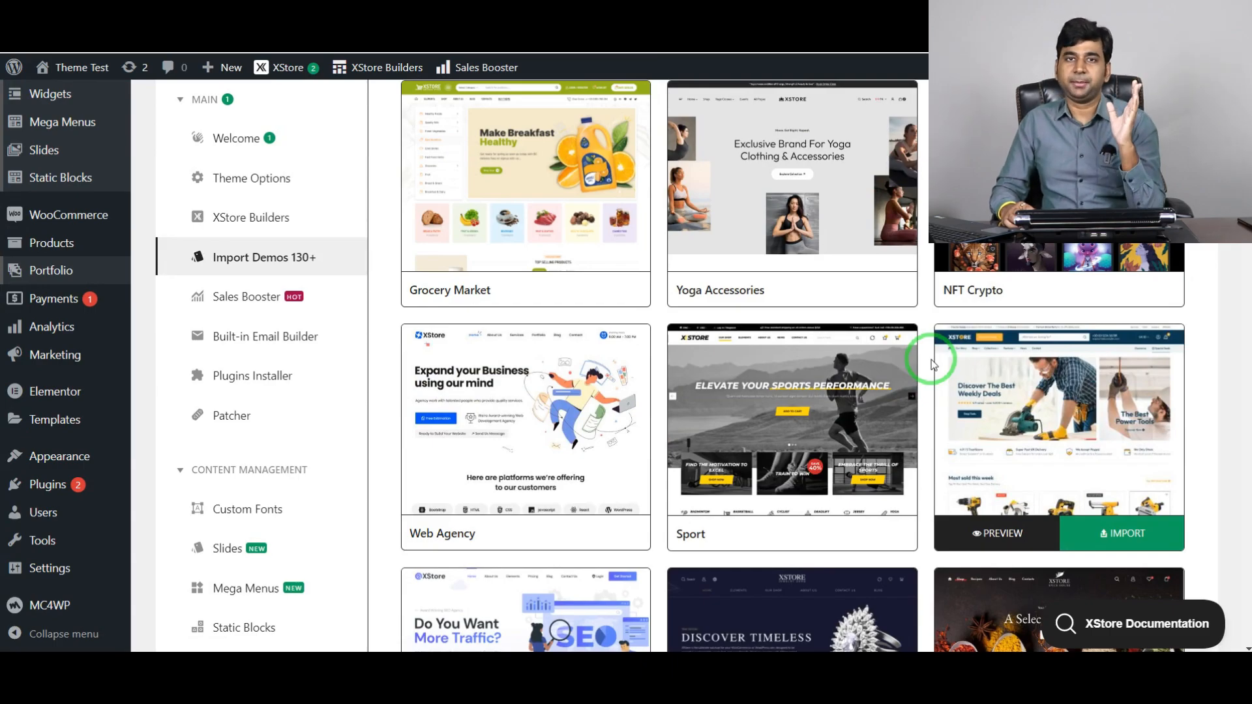
scroll(933, 364, "up", 12)
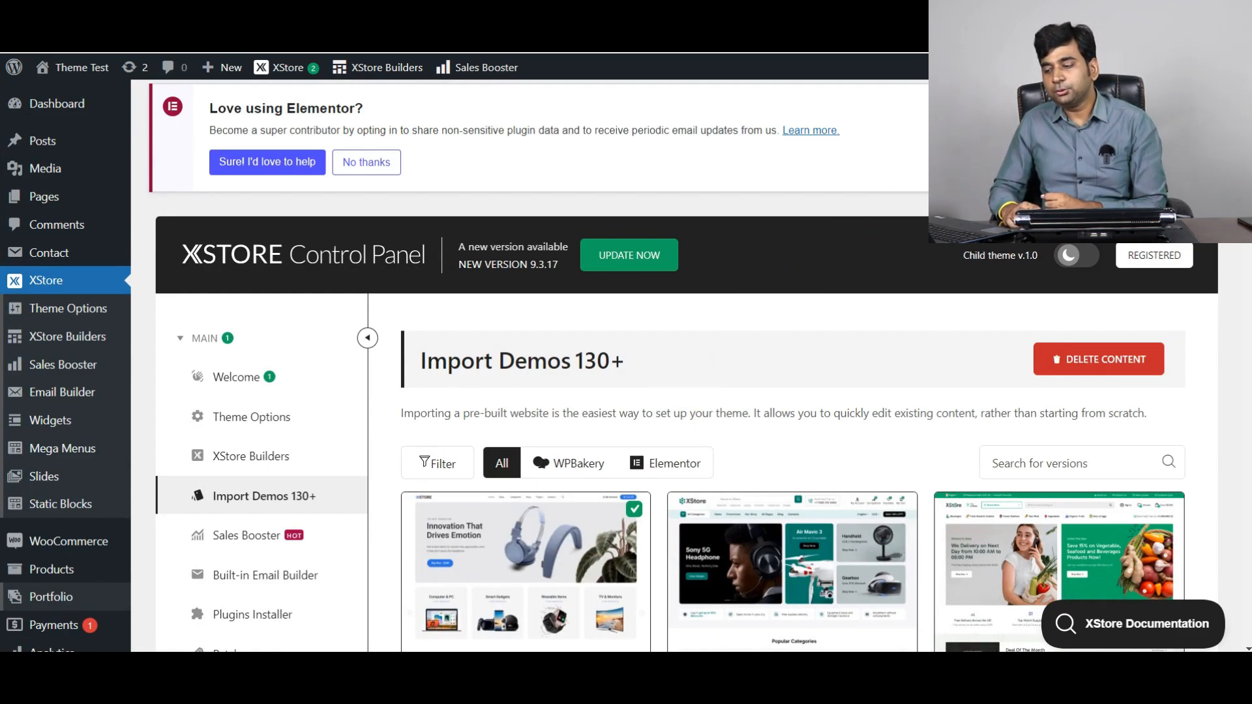
Open the WooCommerce settings from the WordPress admin
scroll(84, 363, "down", 4)
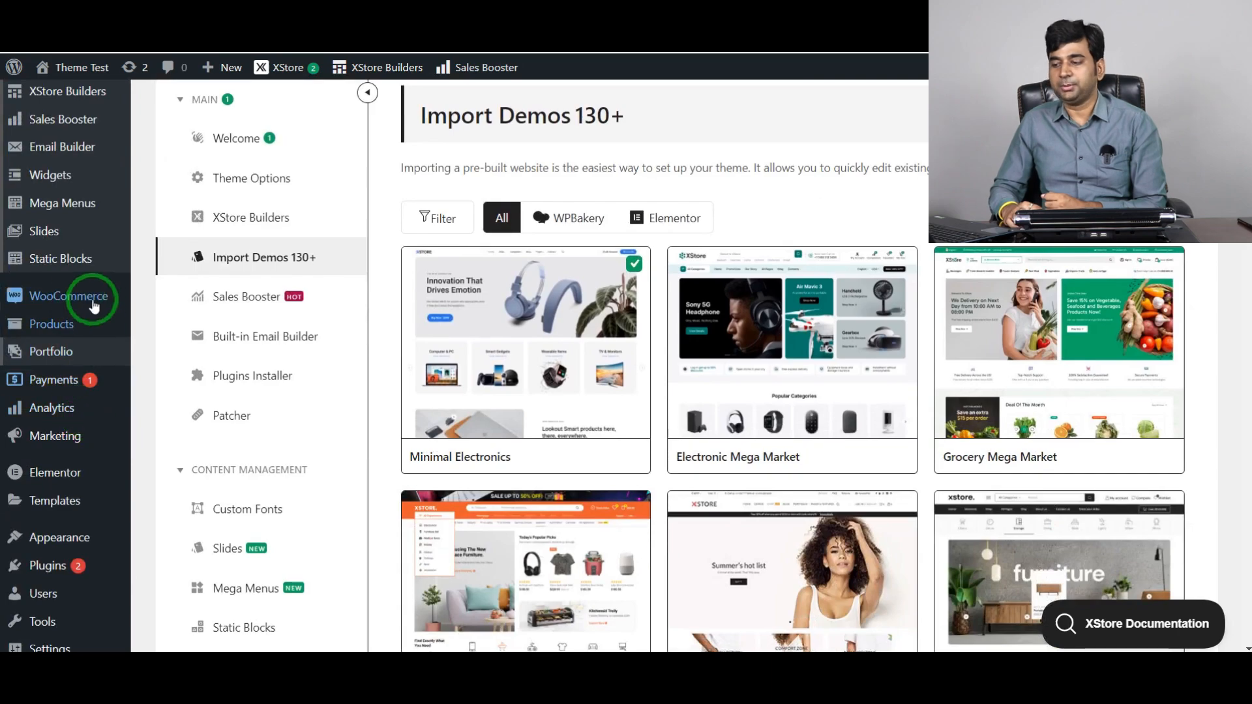
mouse_move(77, 298)
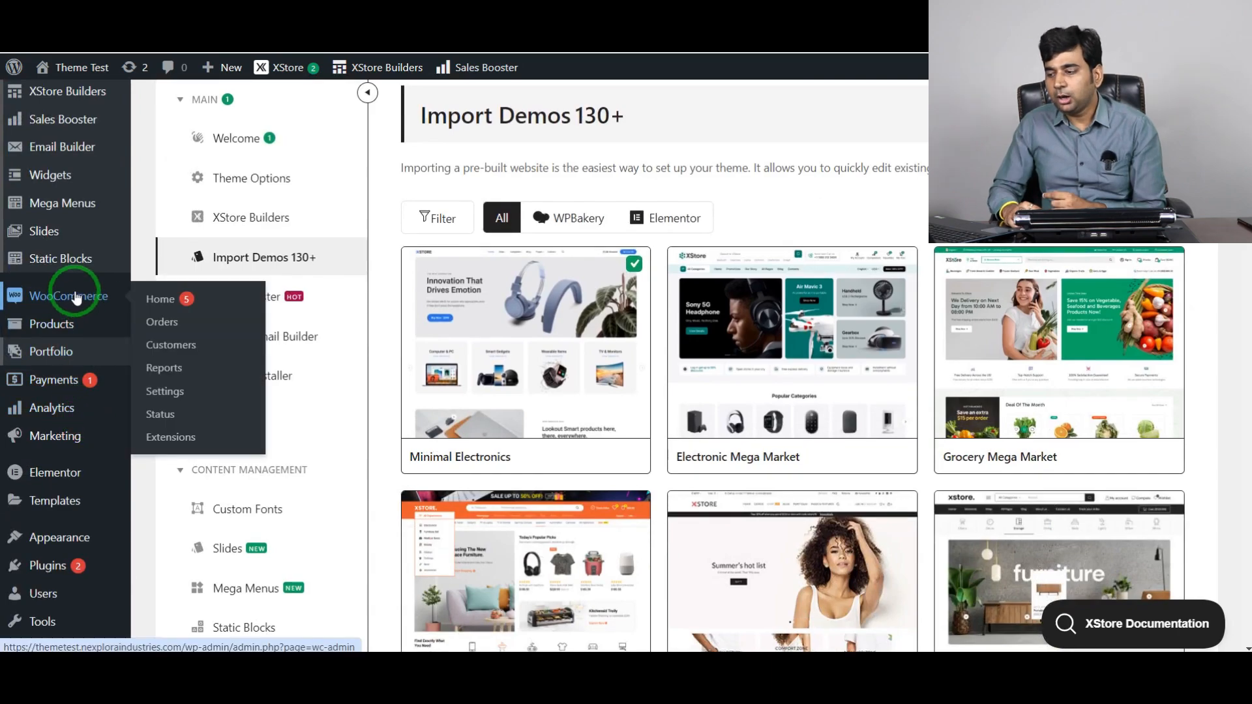
left_click(167, 392)
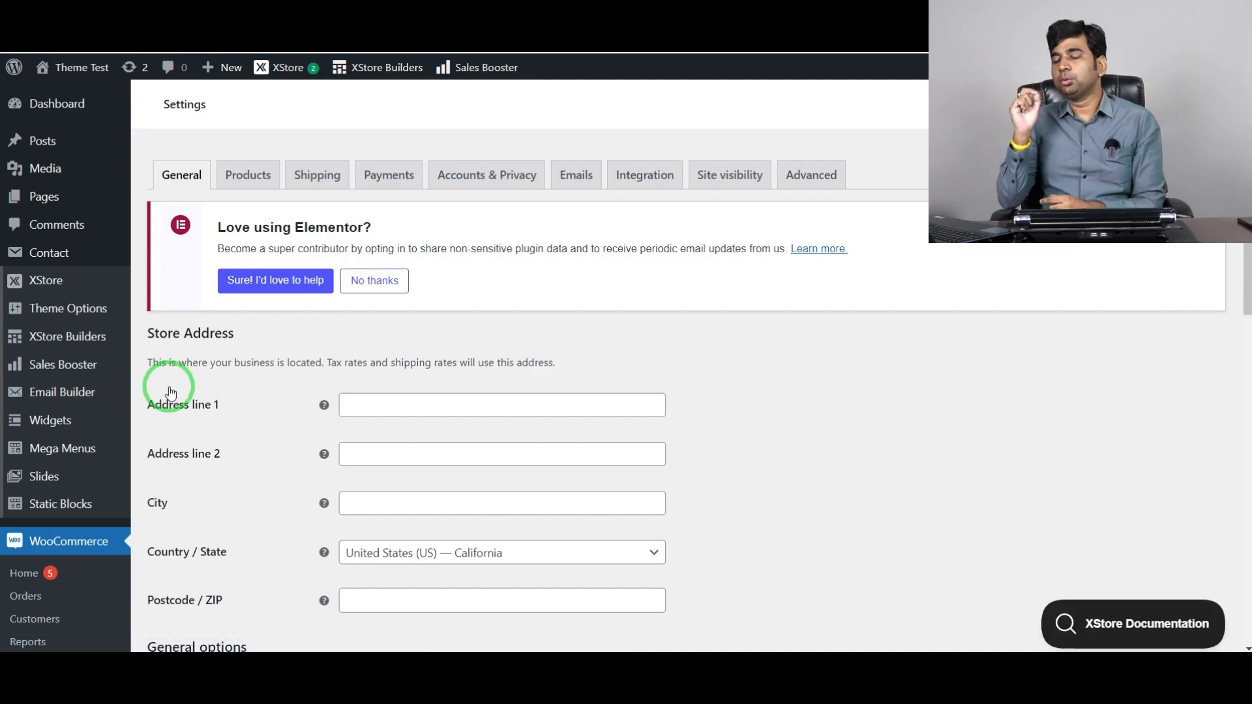
Review the store address, general and currency options in WooCommerce's General settings, and check the product prices on the store's front page
scroll(503, 391, "down", 5)
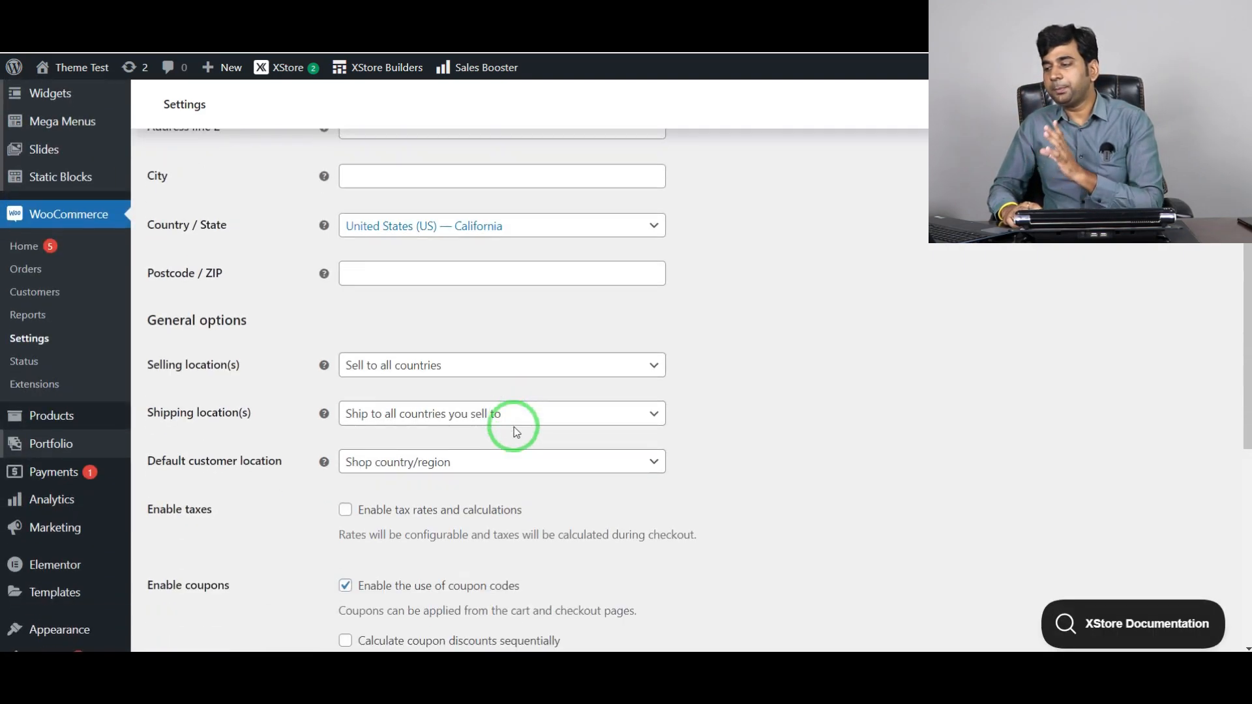
scroll(489, 359, "up", 5)
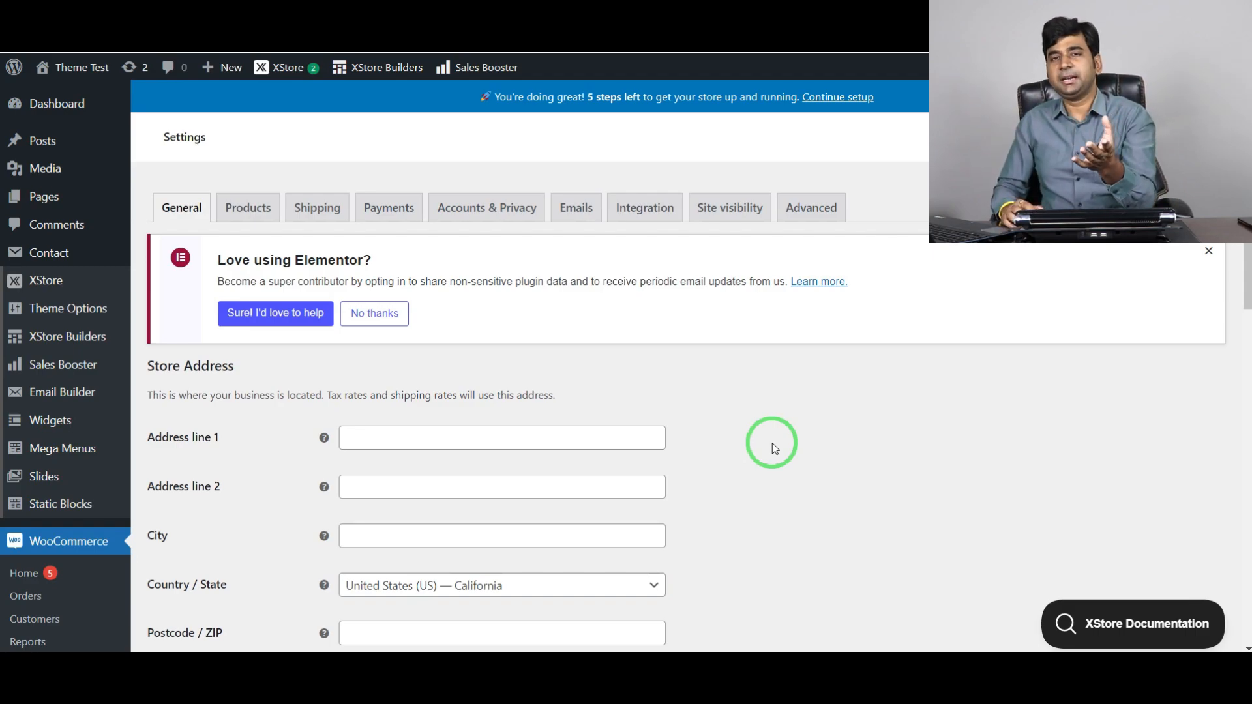
scroll(772, 443, "down", 5)
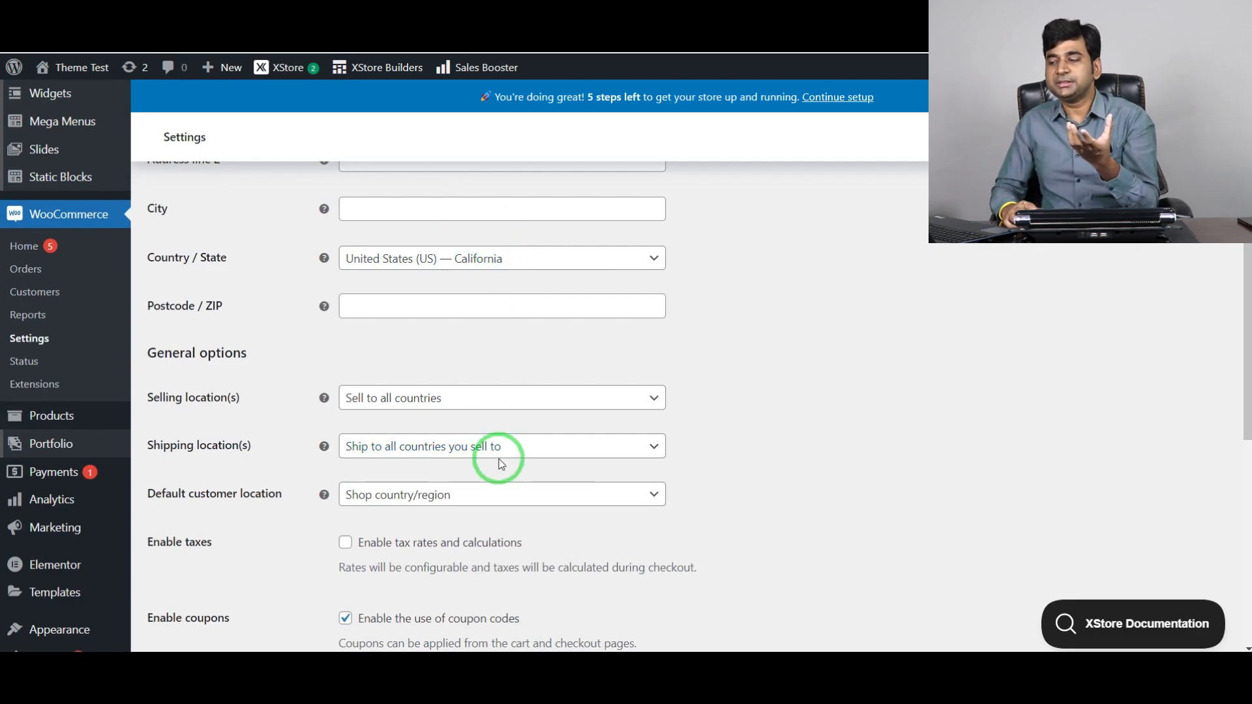
scroll(500, 463, "up", 5)
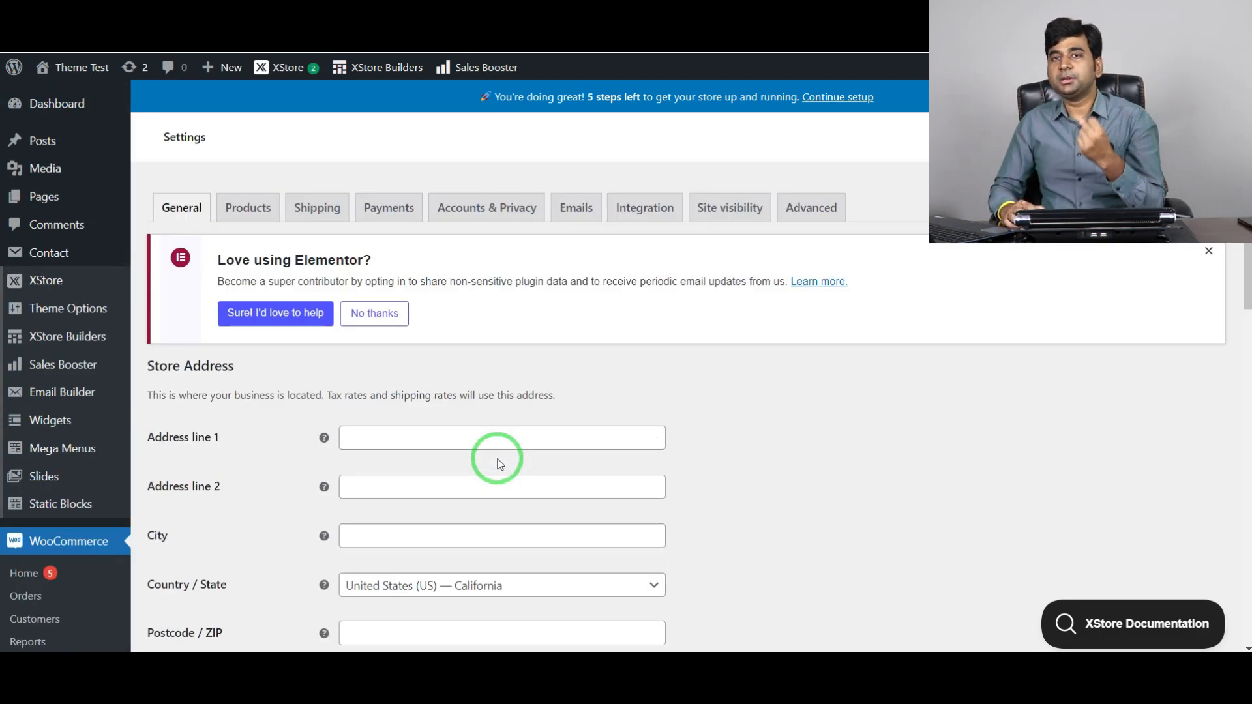
scroll(500, 464, "down", 12)
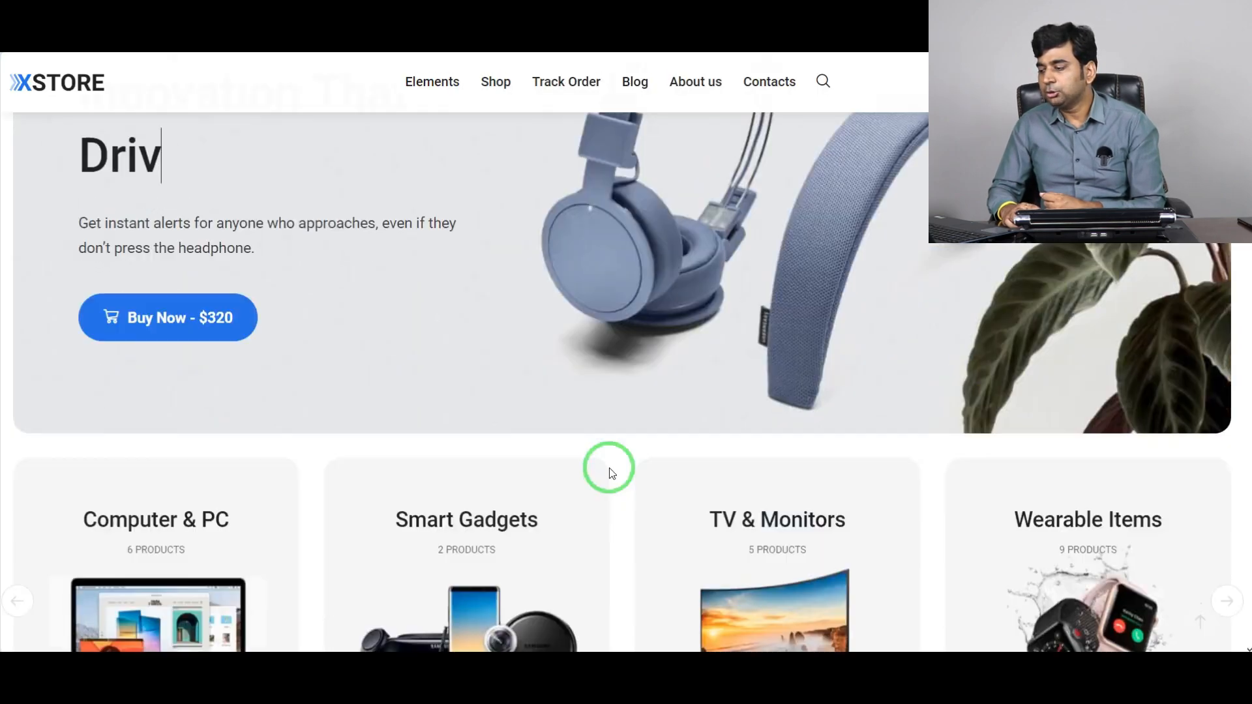
scroll(612, 472, "down", 15)
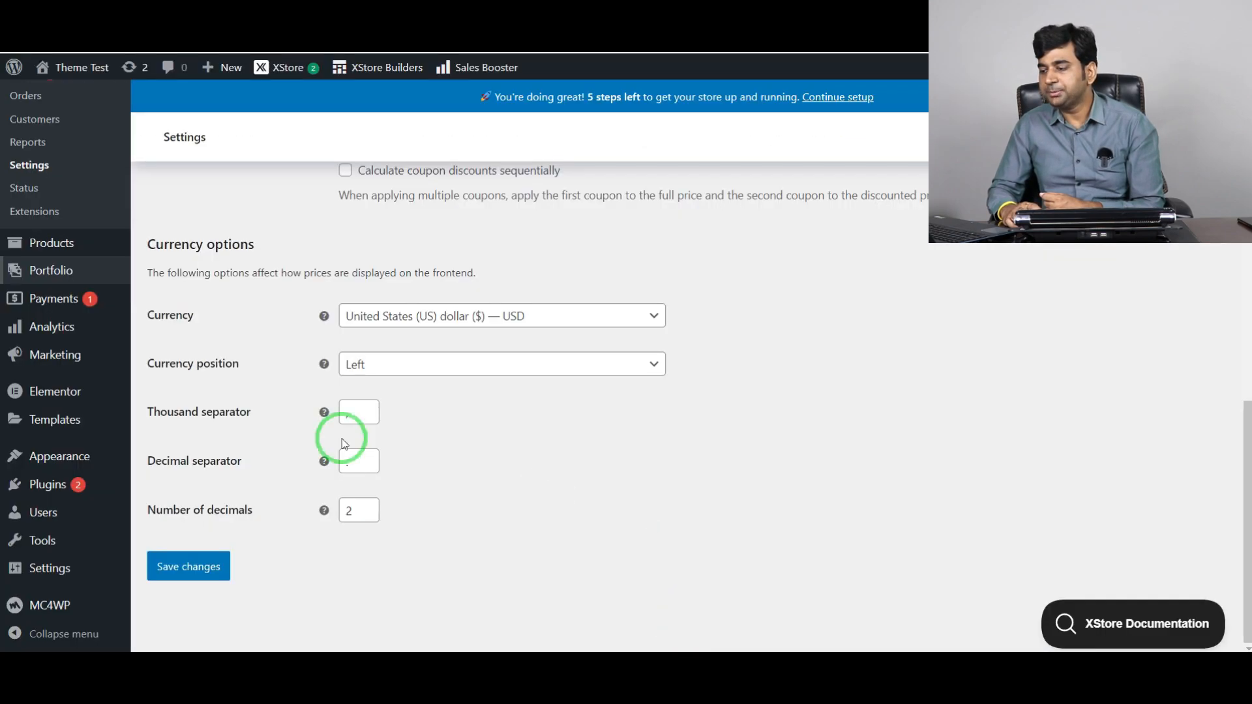
Set the store currency to Indian rupee (₹) — INR in the WooCommerce currency options and save the changes
scroll(163, 297, "up", 15)
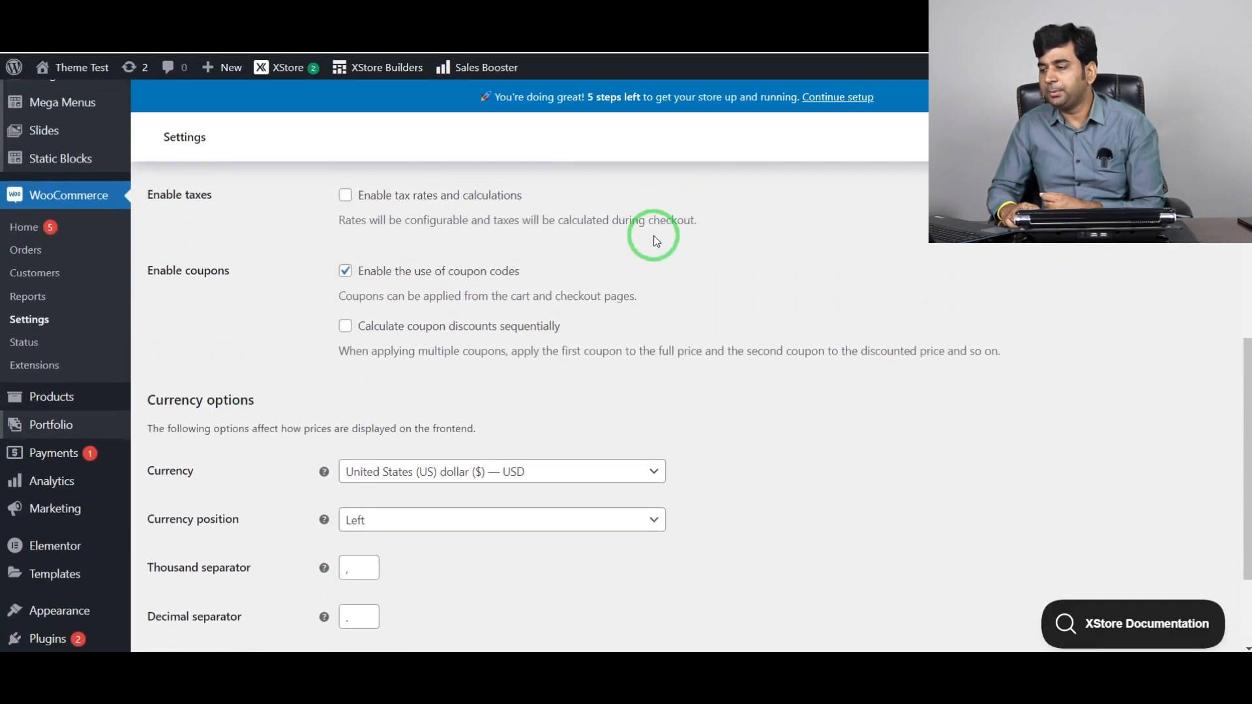
scroll(419, 363, "down", 15)
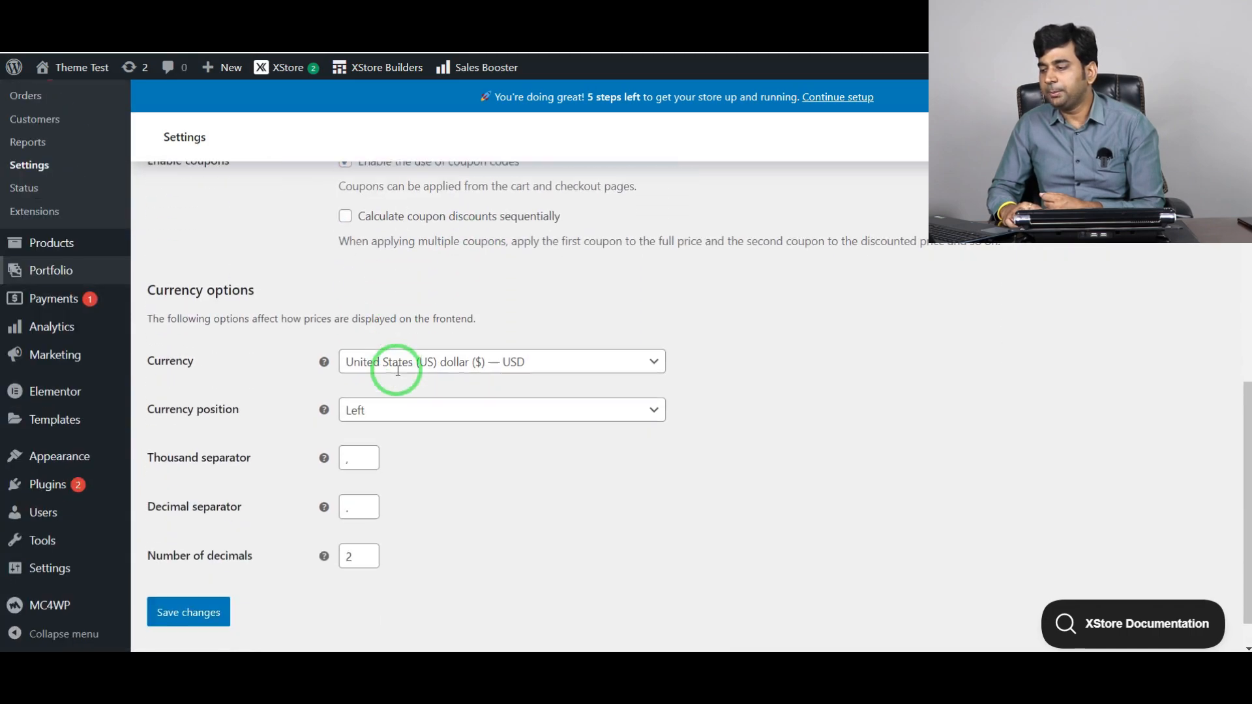
left_click(531, 328)
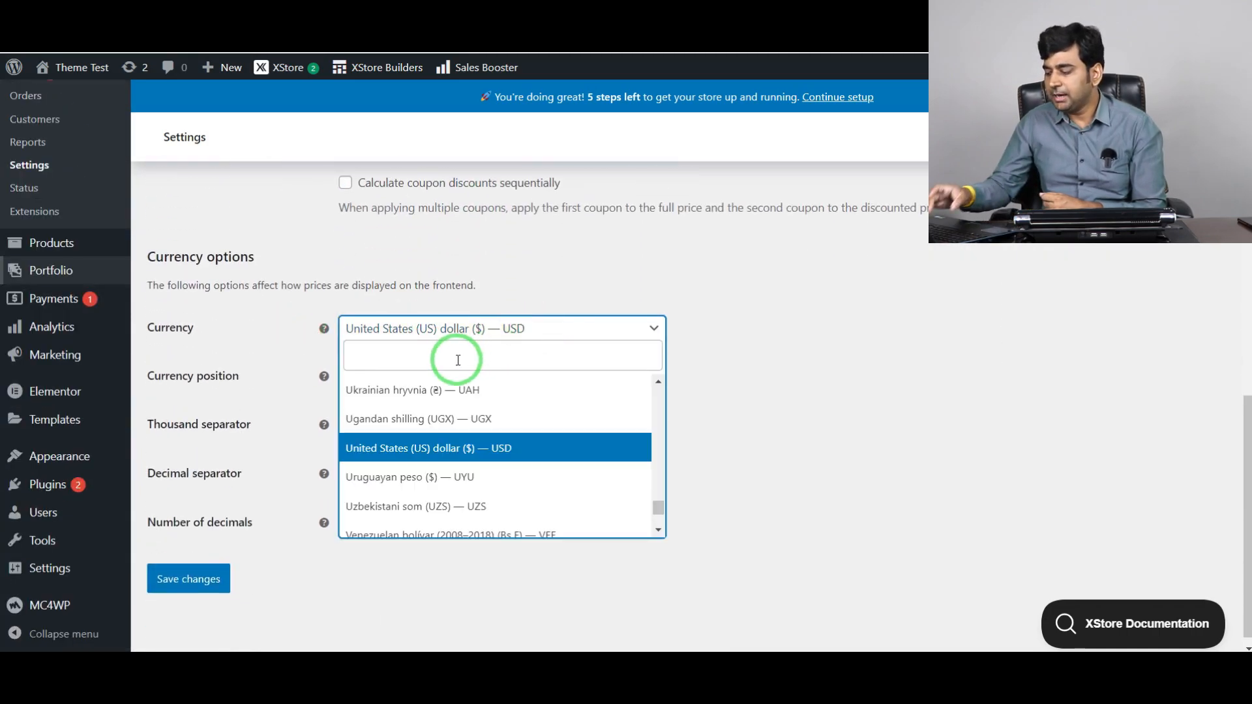
type("ind")
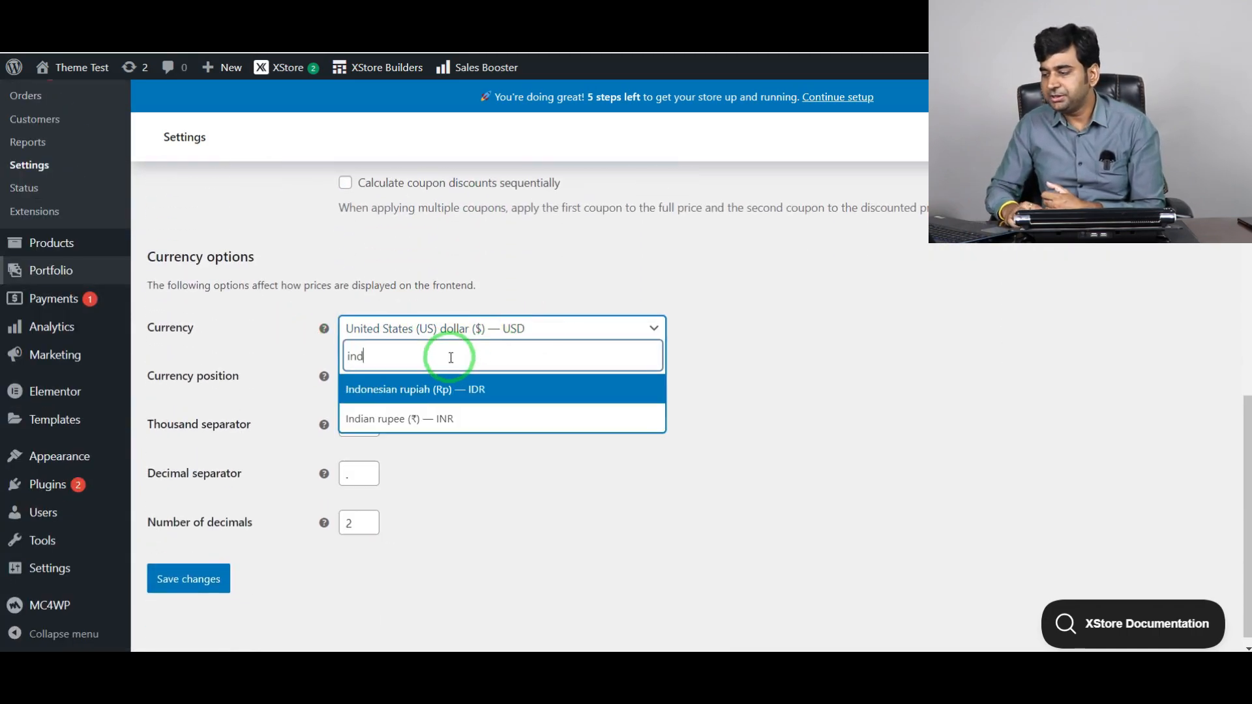
left_click(434, 420)
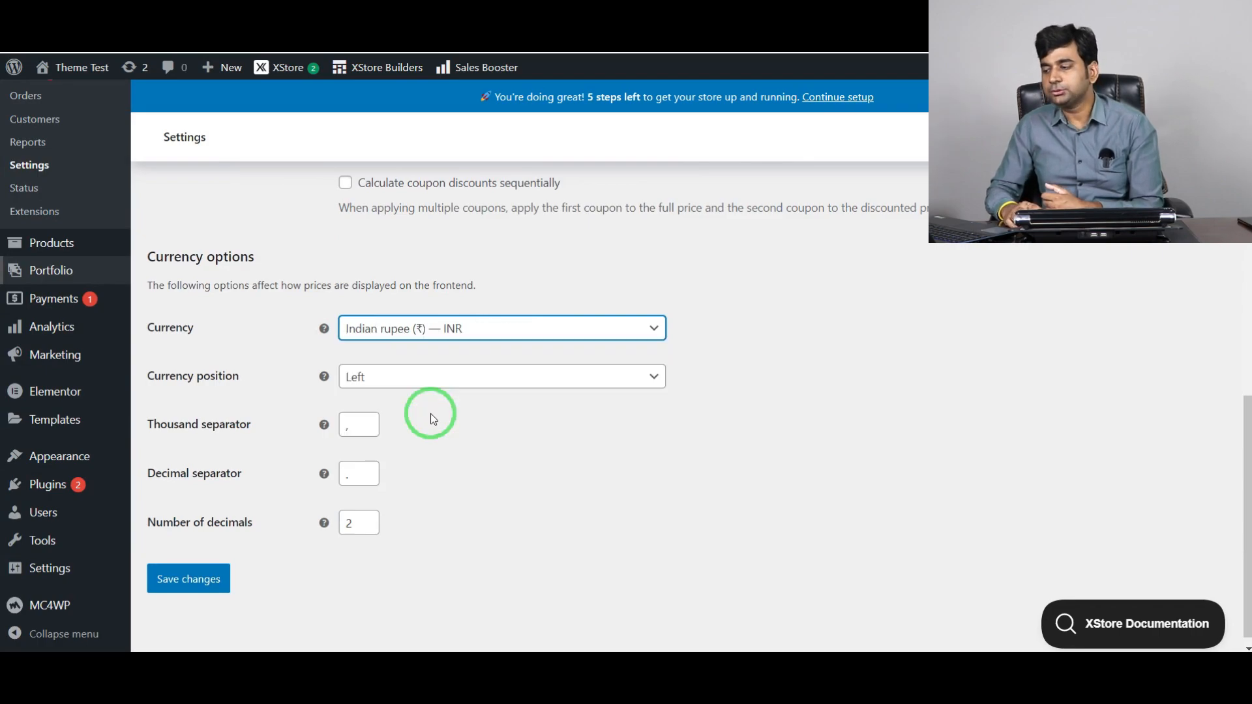
left_click(196, 587)
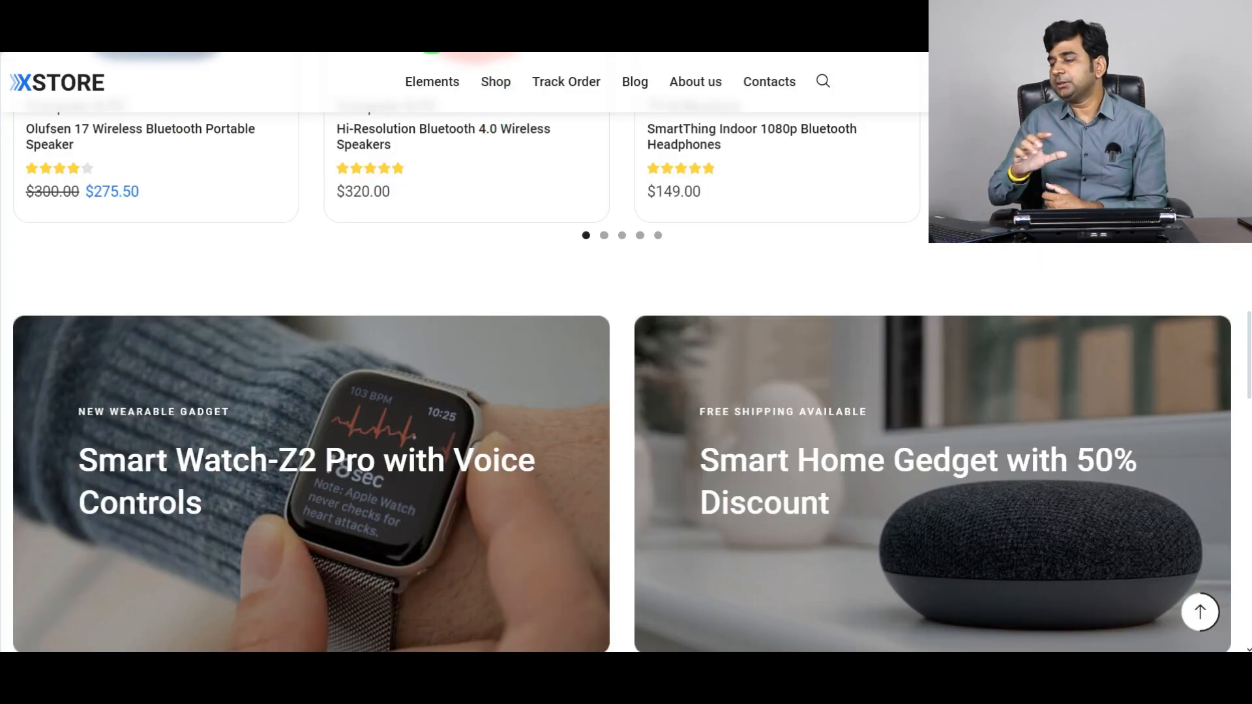
Switch to the store's front page and look over it from the products down to the footer
scroll(626, 352, "down", 5)
scroll(420, 223, "down", 7)
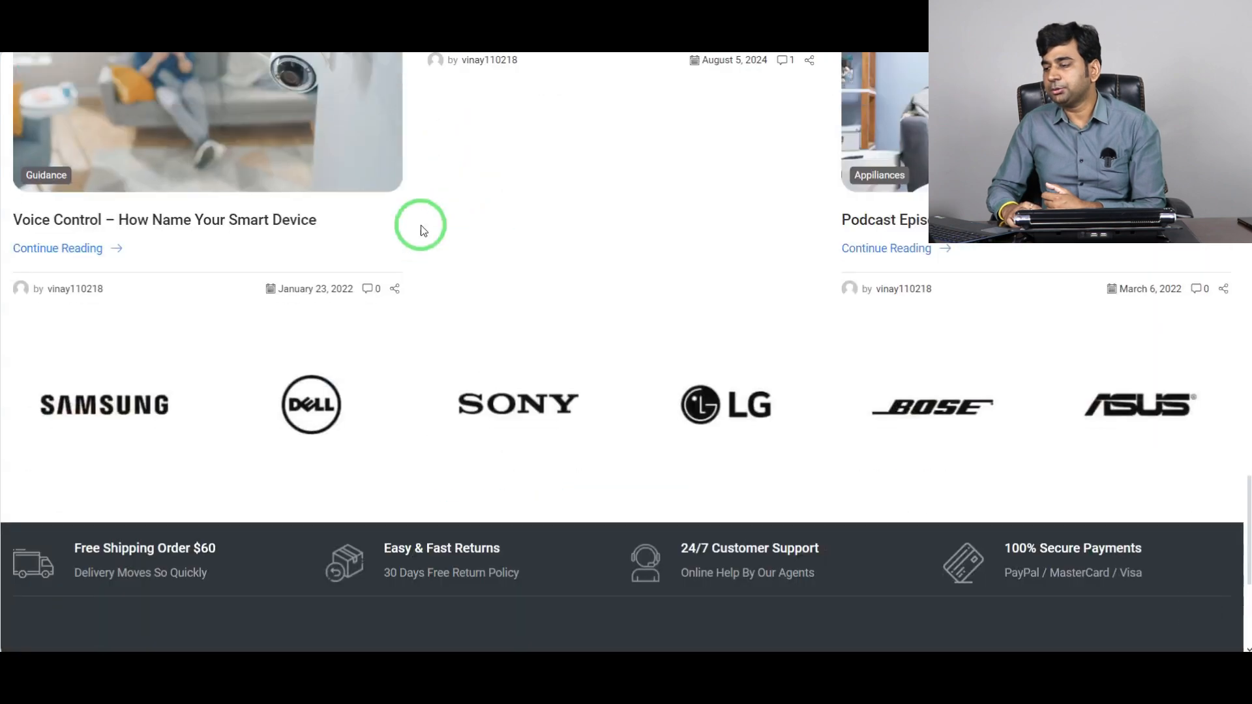
Look over the store's front page, from the brand logos and articles through the product prices and category tiles to the hero banner
scroll(253, 316, "down", 3)
scroll(253, 315, "up", 12)
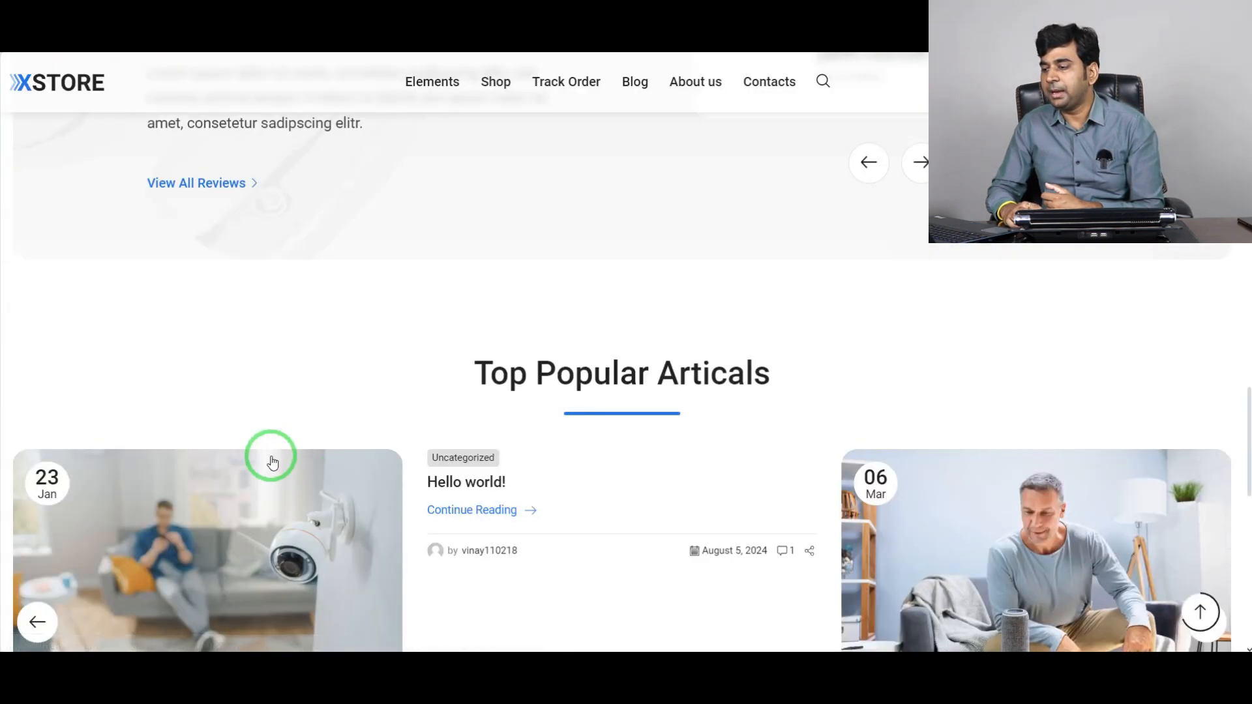
scroll(261, 491, "up", 3)
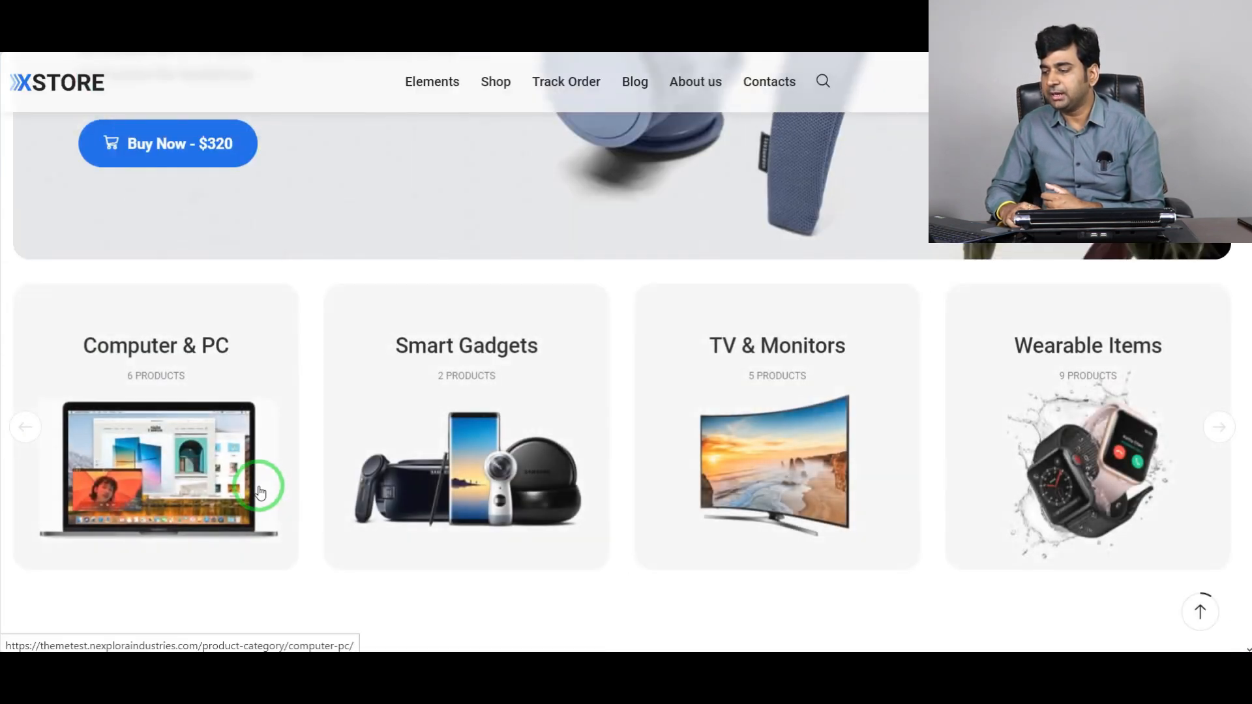
scroll(394, 454, "down", 10)
scroll(400, 459, "up", 8)
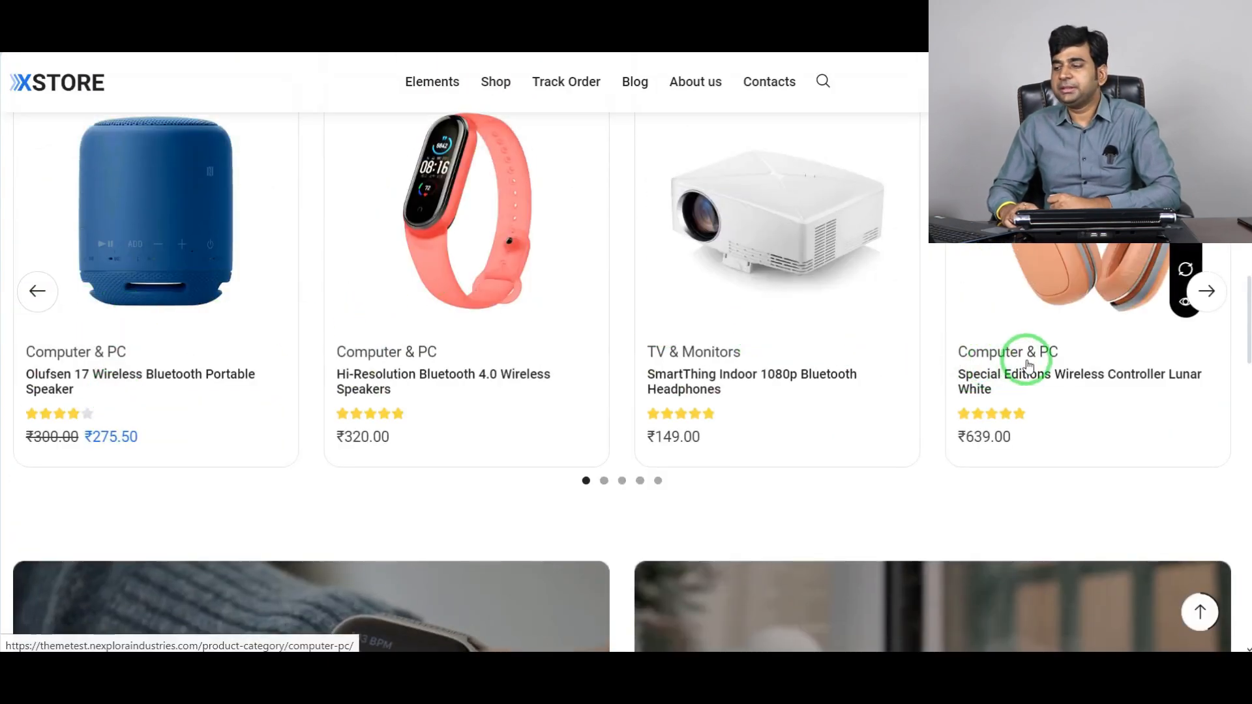
scroll(395, 378, "up", 10)
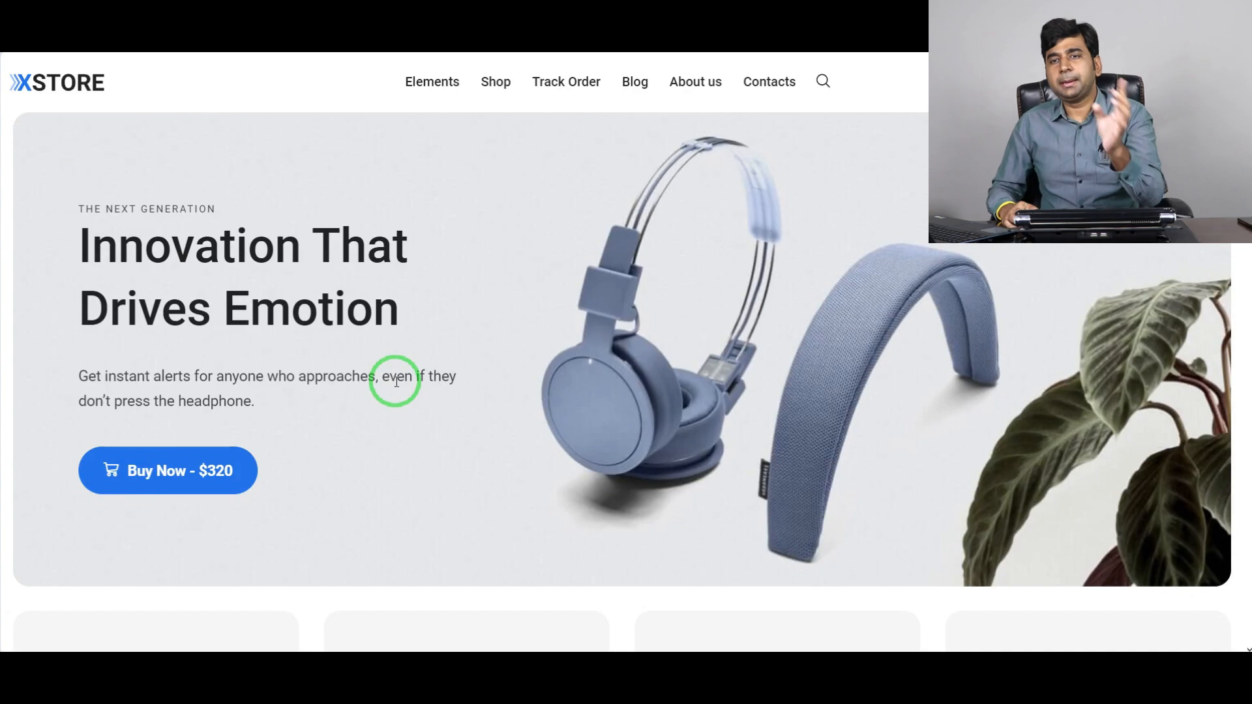
key("shift+Home")
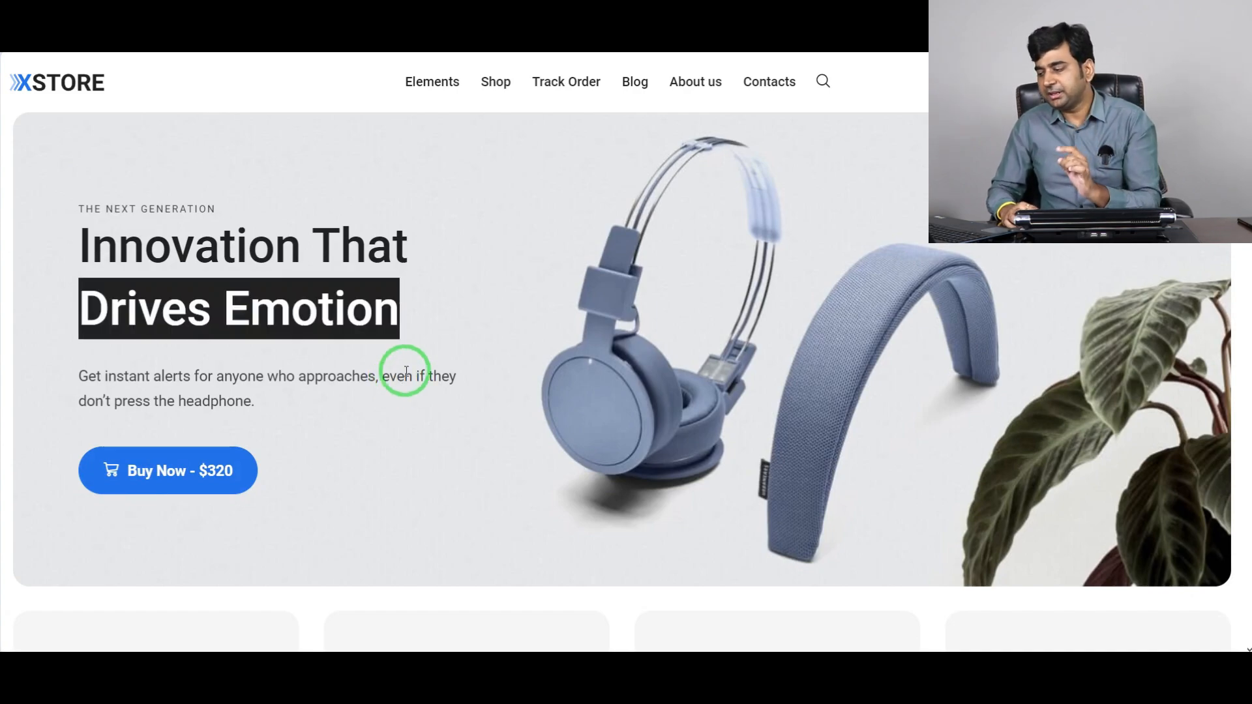
key("BackSpace")
type("Cha")
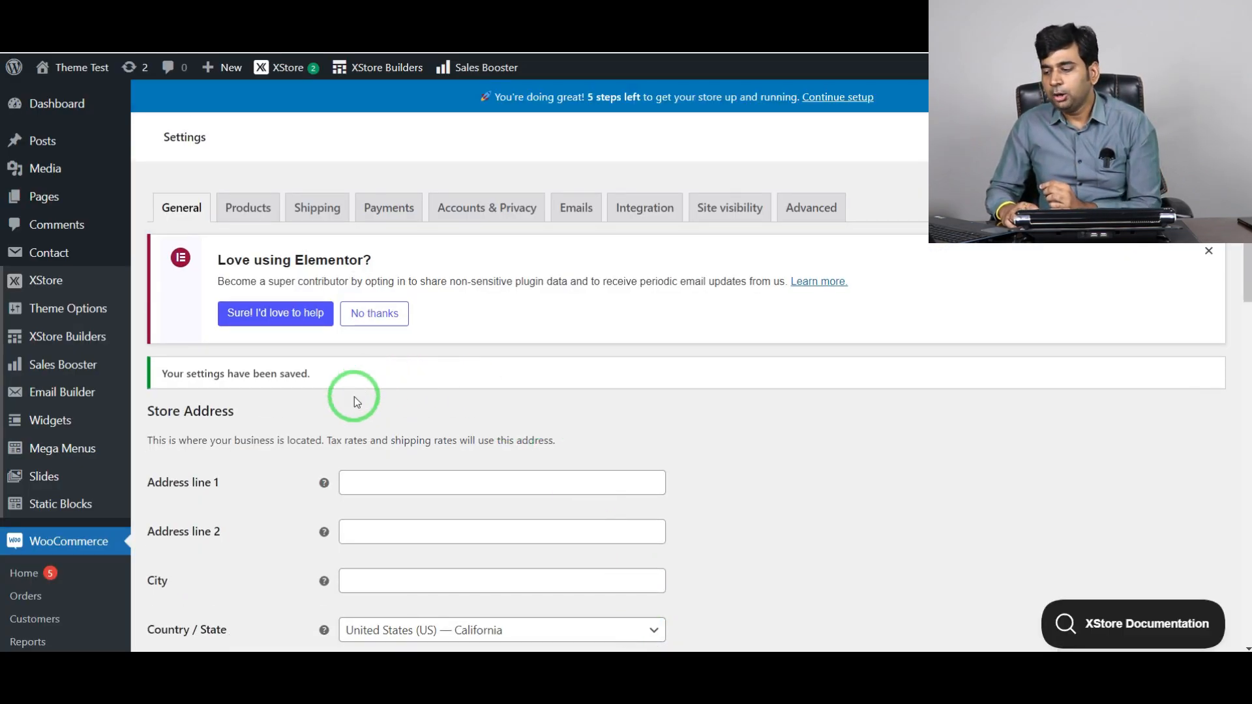
Switch back to the WordPress admin, open the WooCommerce product categories and review the add-category form and existing categories
scroll(354, 396, "down", 4)
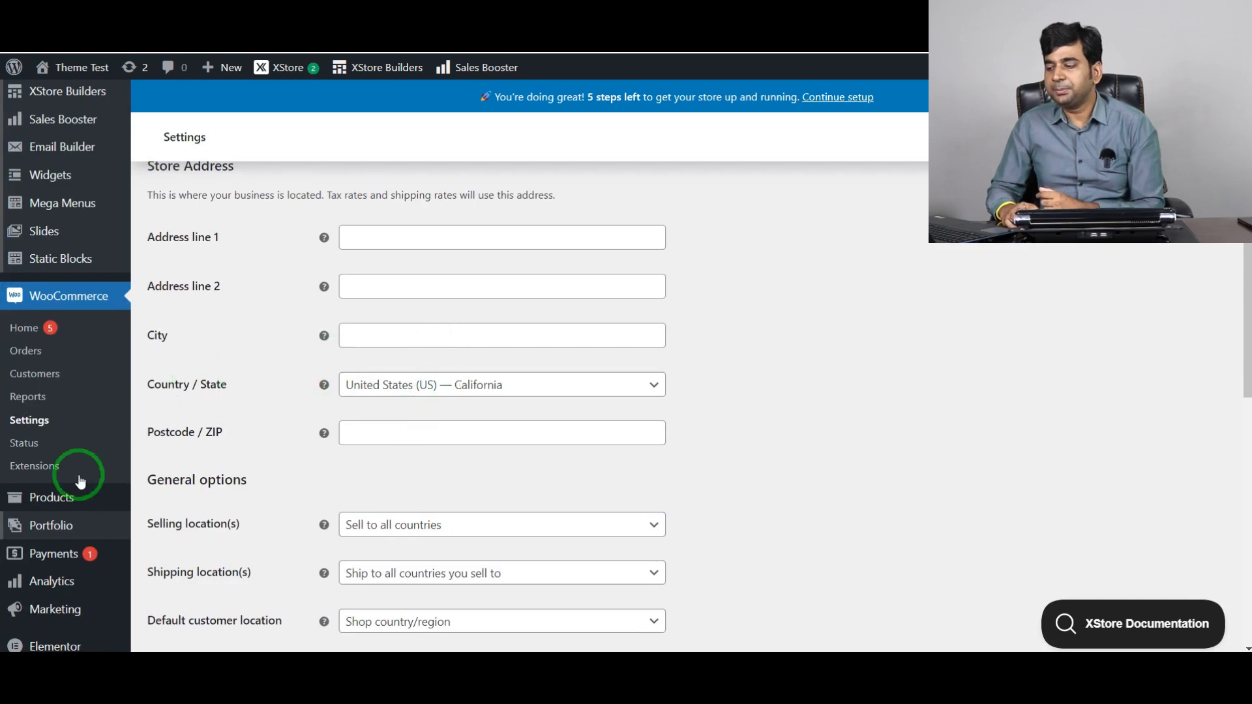
scroll(171, 442, "up", 4)
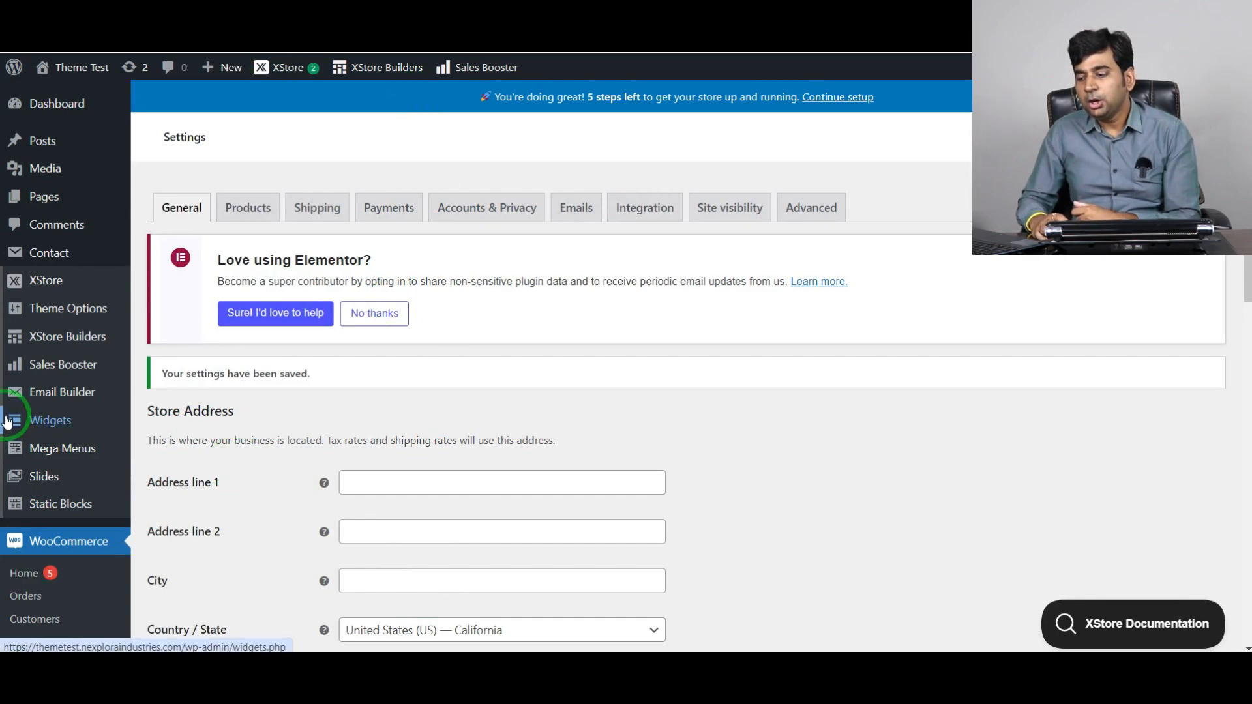
scroll(154, 482, "down", 8)
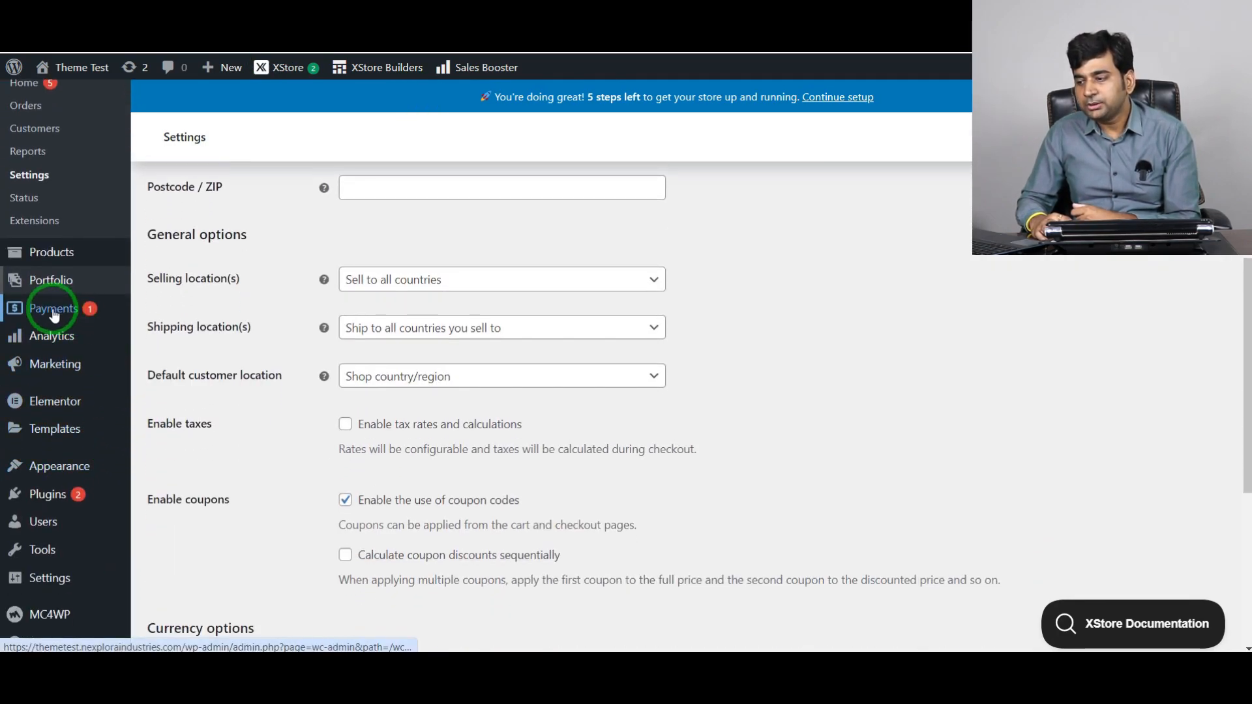
mouse_move(55, 390)
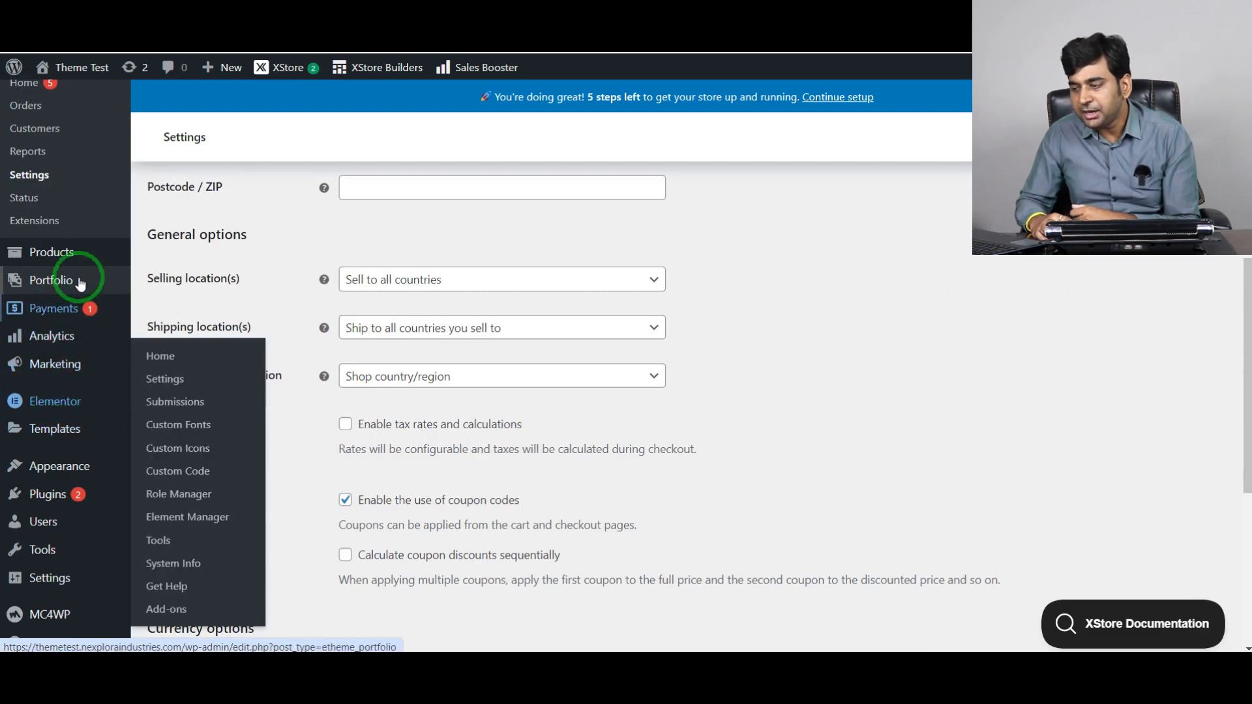
mouse_move(44, 259)
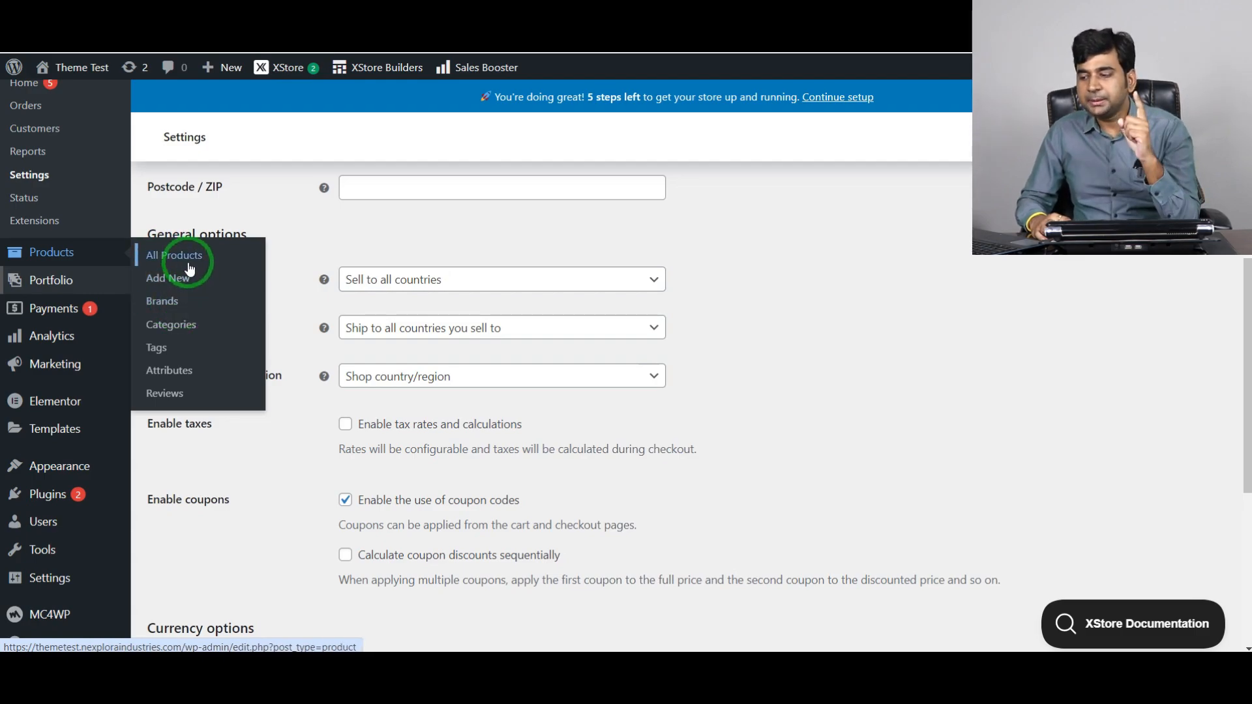
left_click(178, 333)
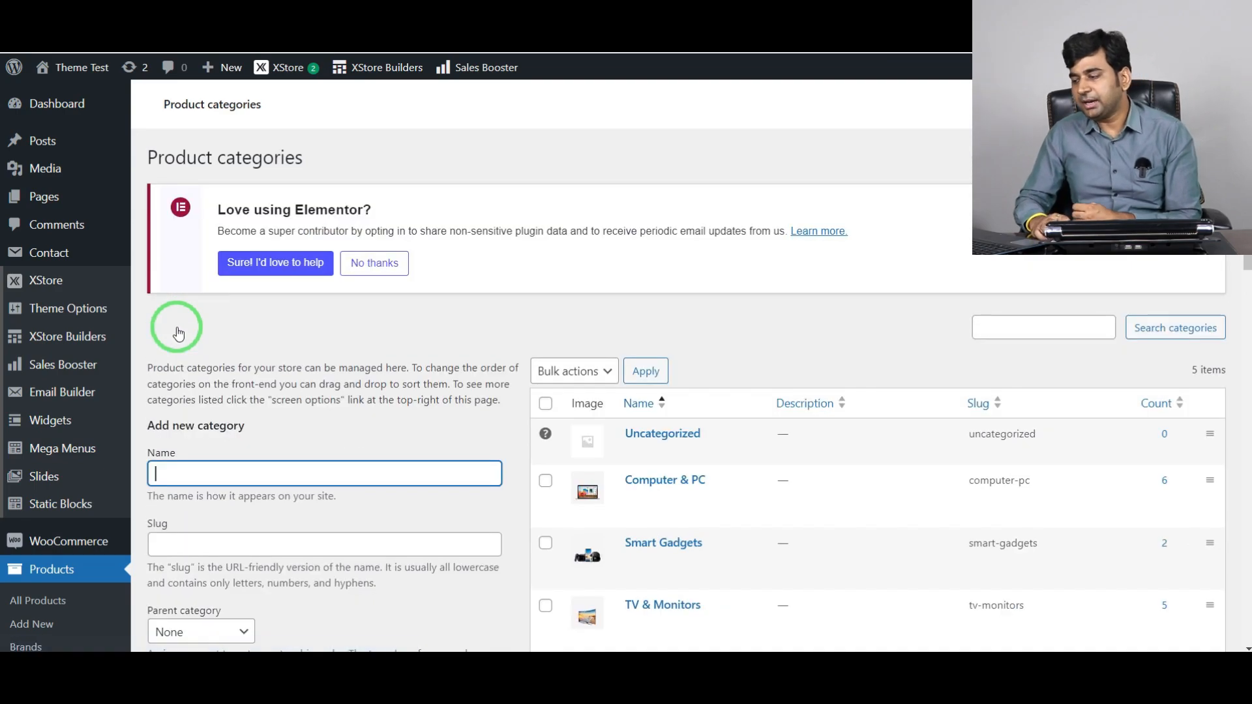
scroll(178, 333, "down", 3)
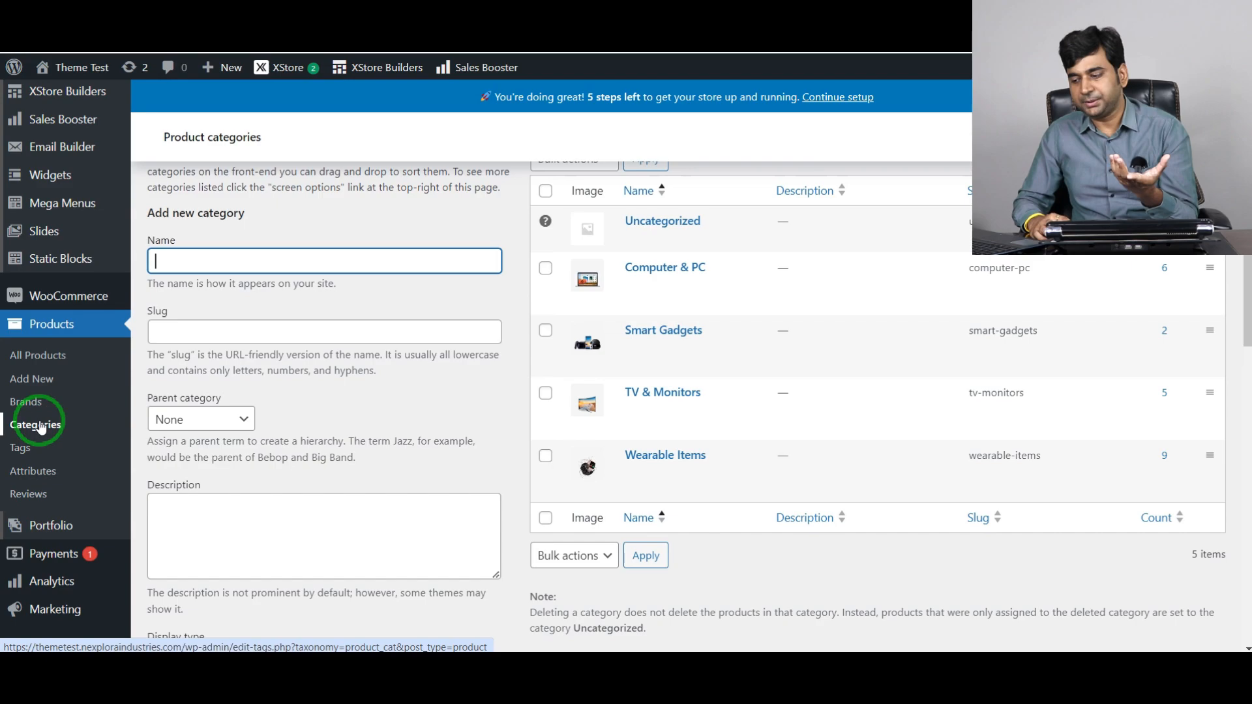
Open the WordPress navigation menu editor and bring up the items of the Main menu
scroll(40, 427, "down", 7)
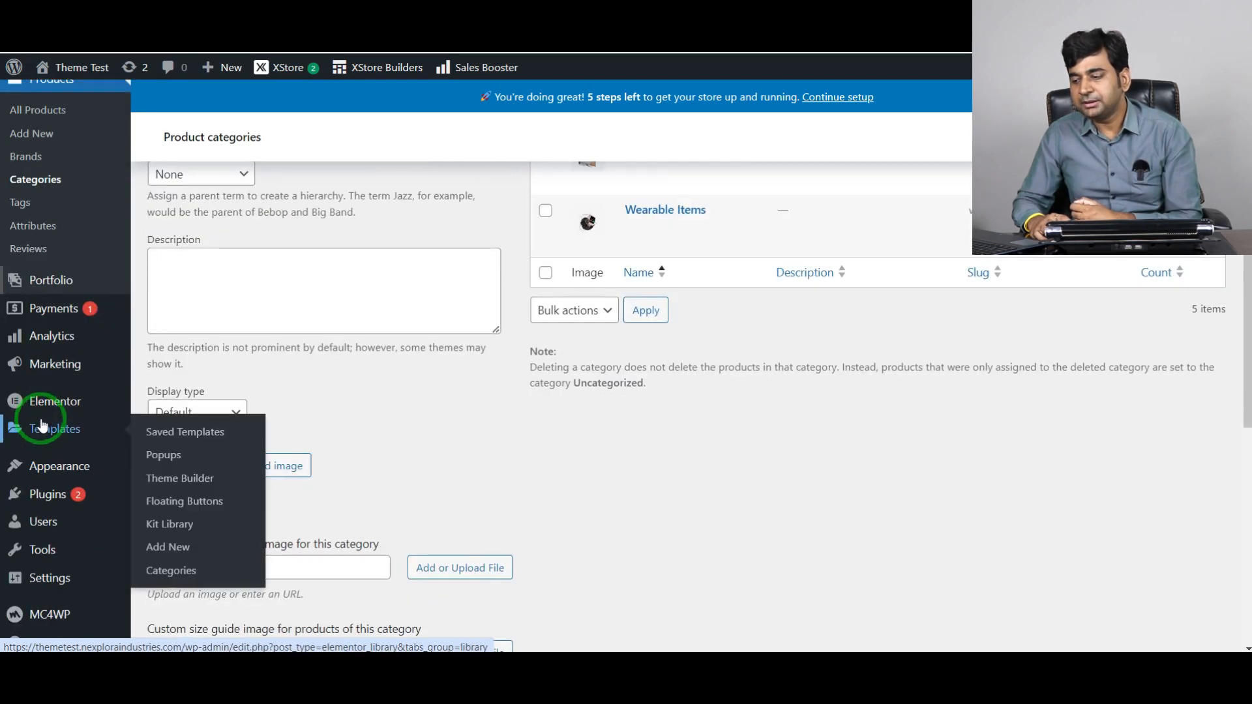
mouse_move(49, 464)
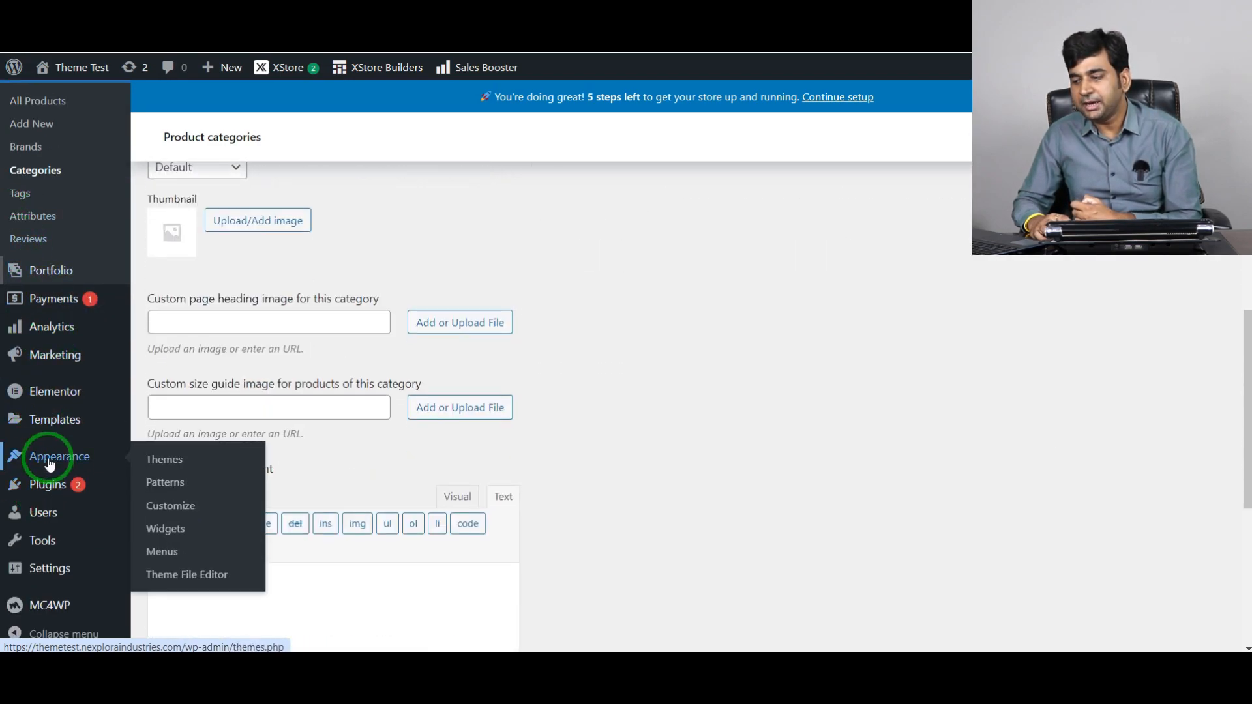
left_click(166, 552)
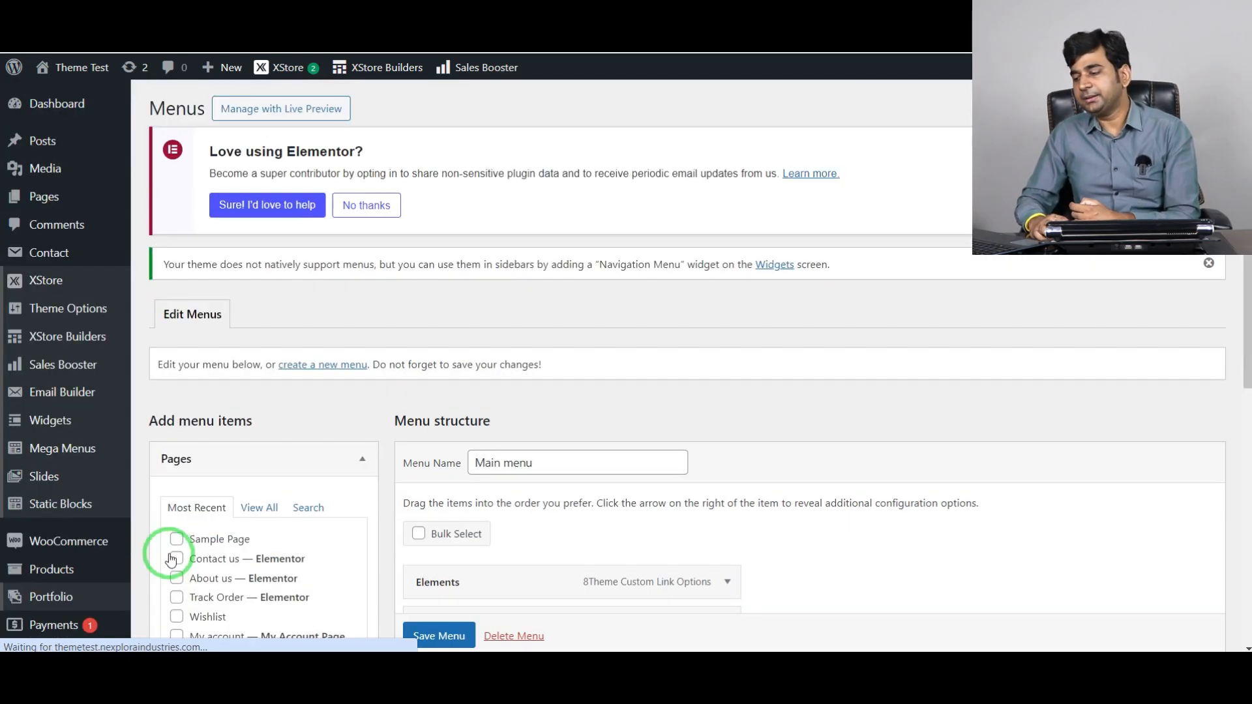
scroll(343, 415, "down", 8)
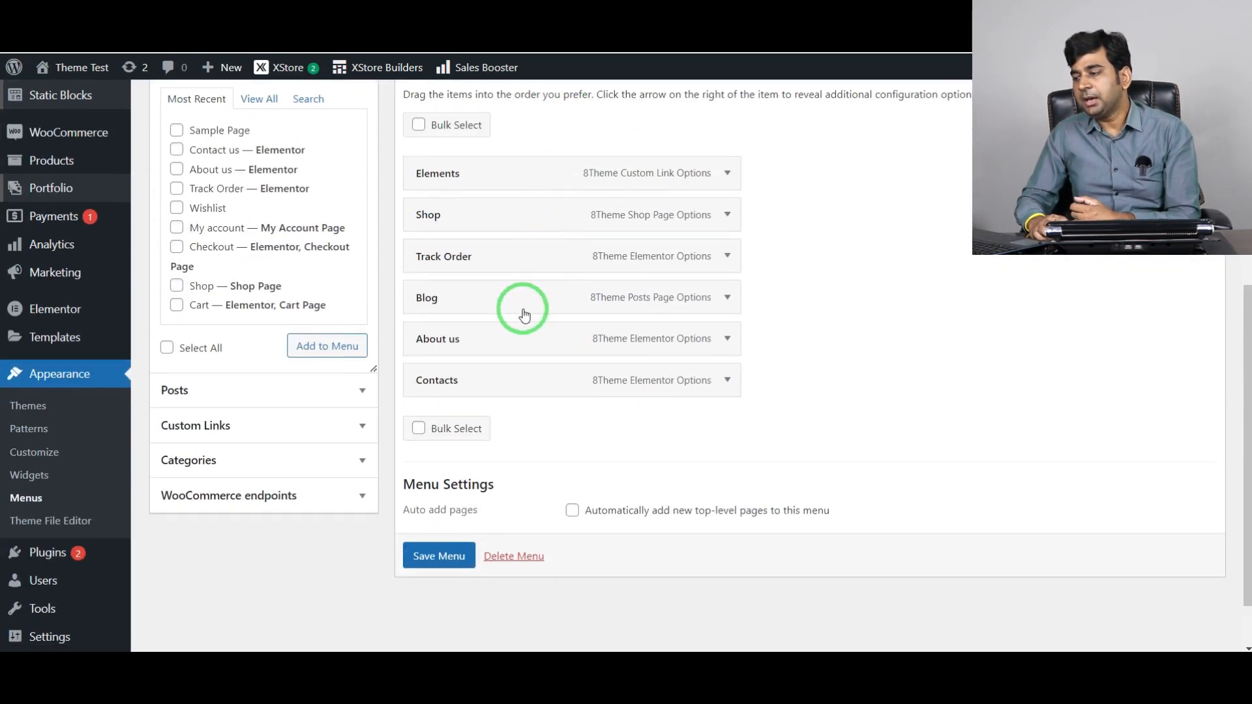
Examine the Main menu's structure, its item order and settings, and the pages and other content available to add
scroll(522, 307, "up", 4)
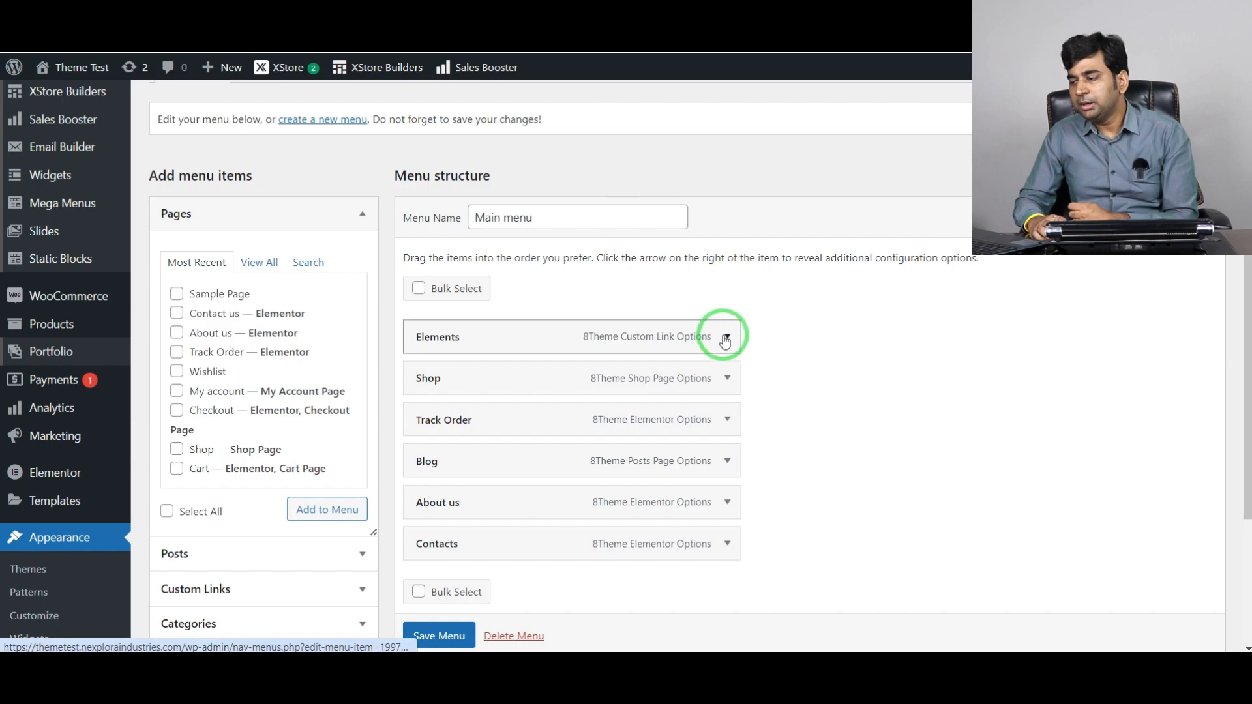
scroll(685, 261, "down", 2)
scroll(613, 248, "up", 4)
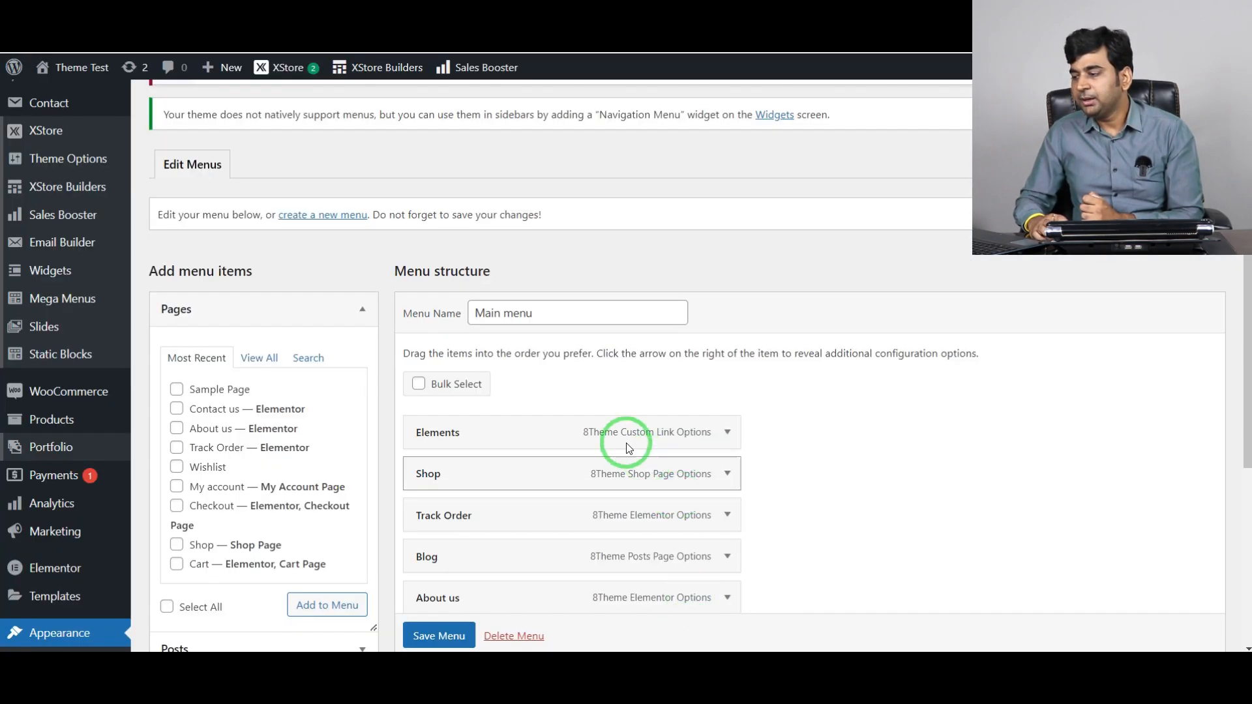
scroll(628, 447, "down", 3)
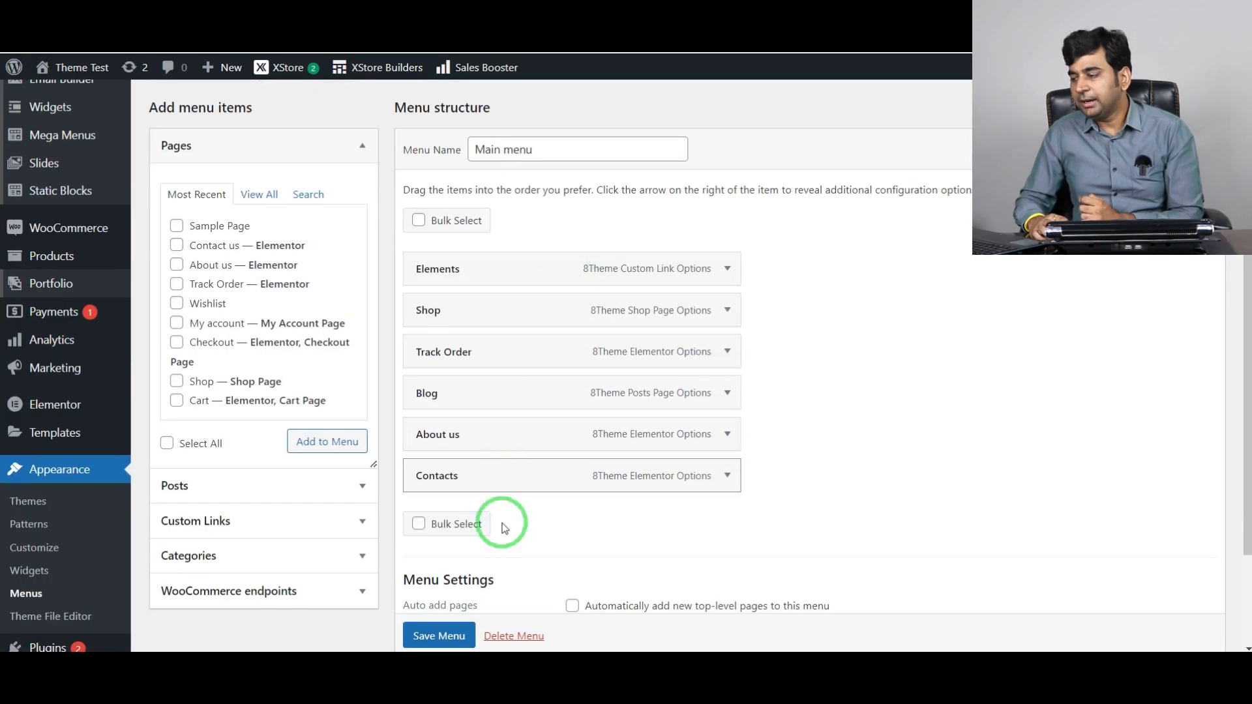
scroll(516, 456, "up", 5)
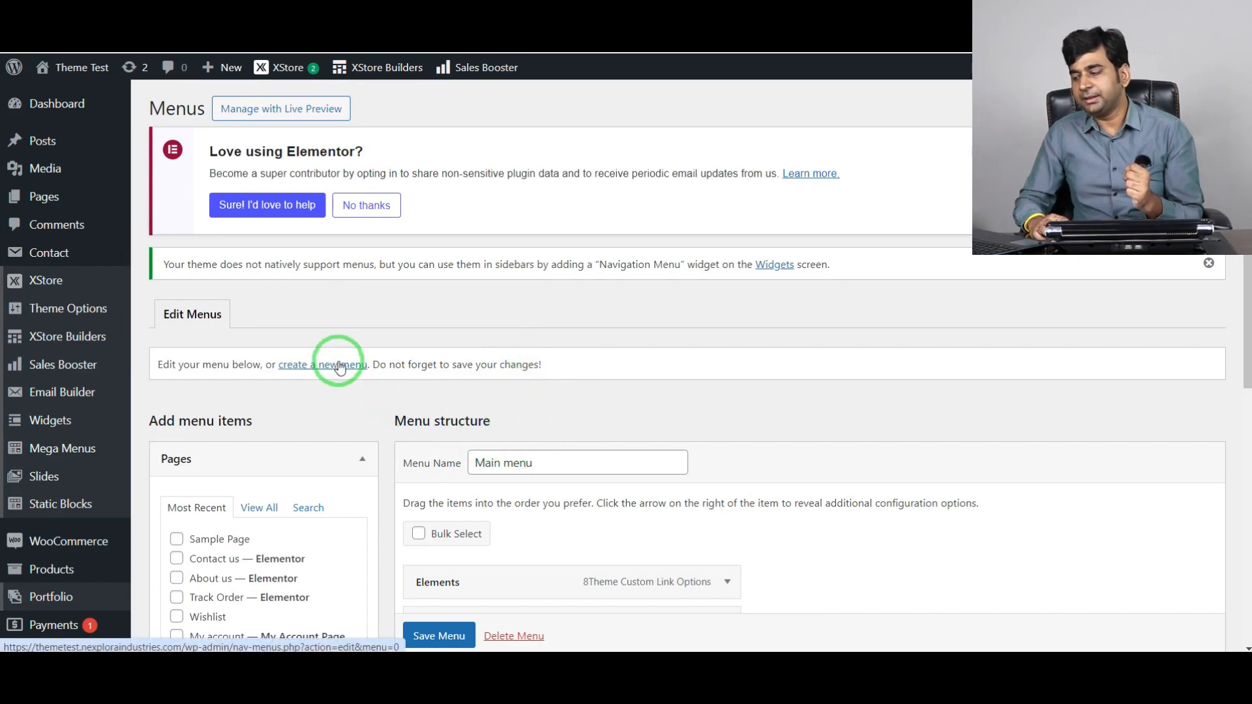
scroll(340, 368, "down", 2)
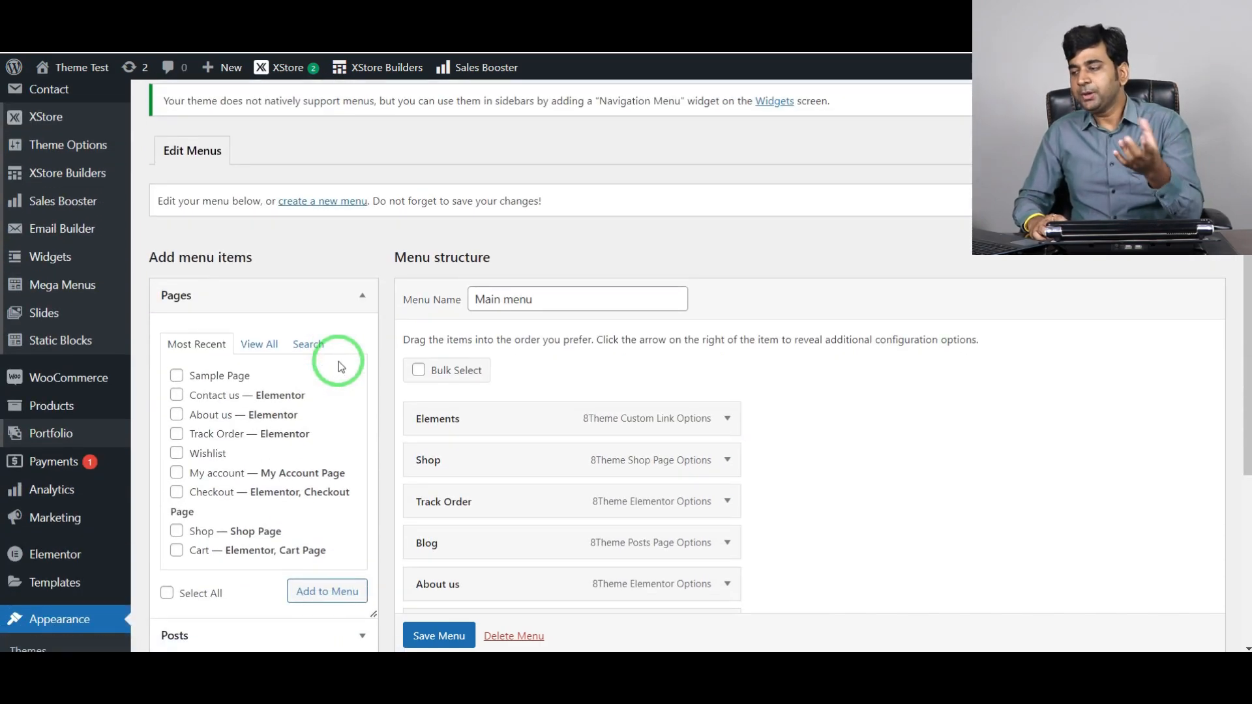
scroll(339, 362, "down", 2)
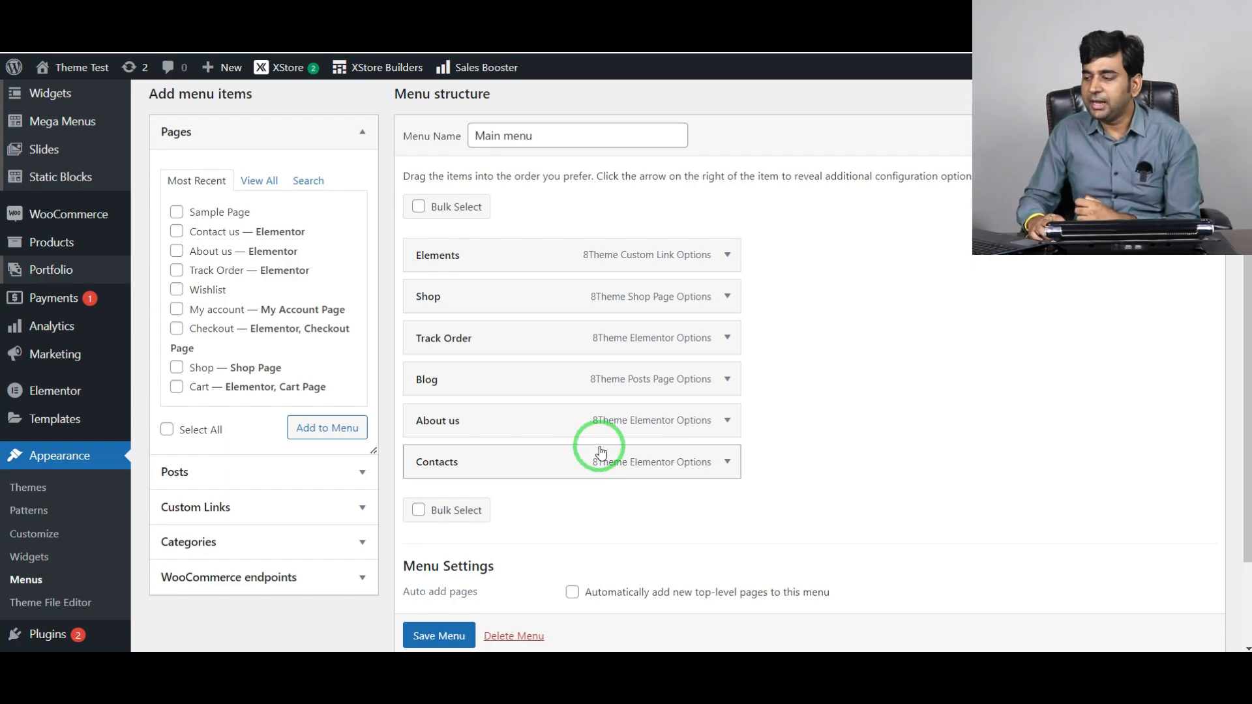
scroll(607, 150, "up", 2)
scroll(538, 431, "down", 3)
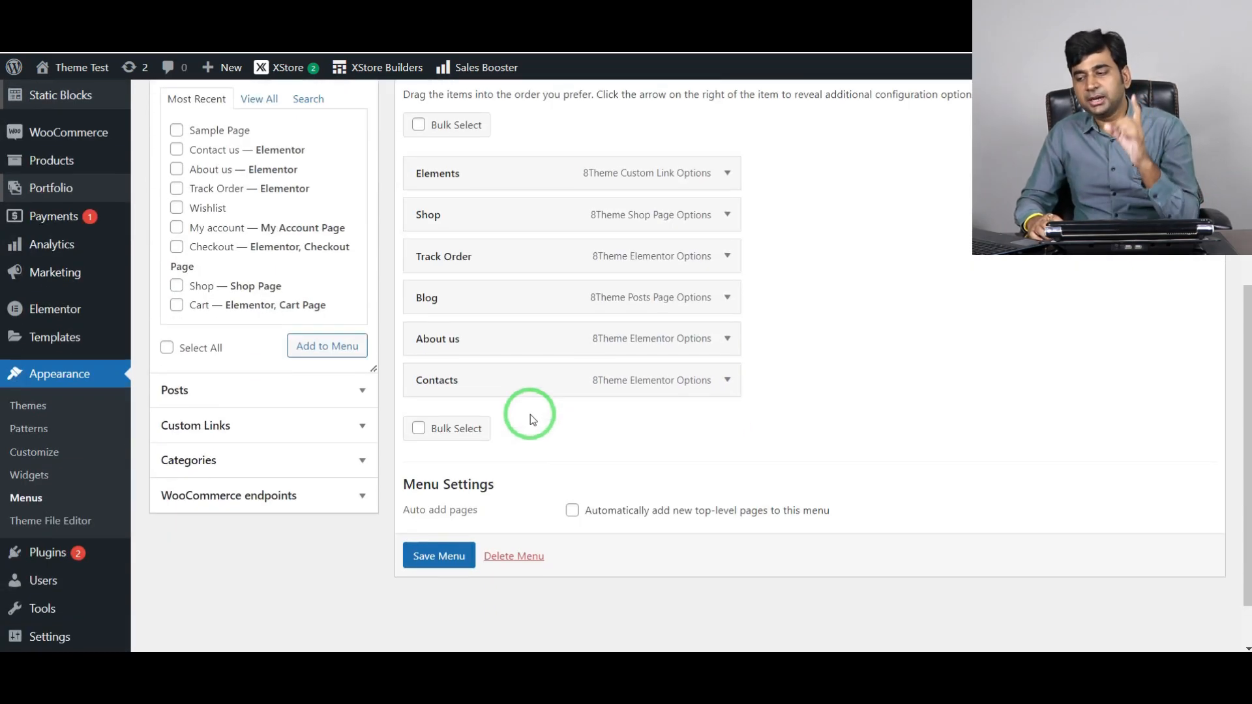
scroll(534, 420, "up", 5)
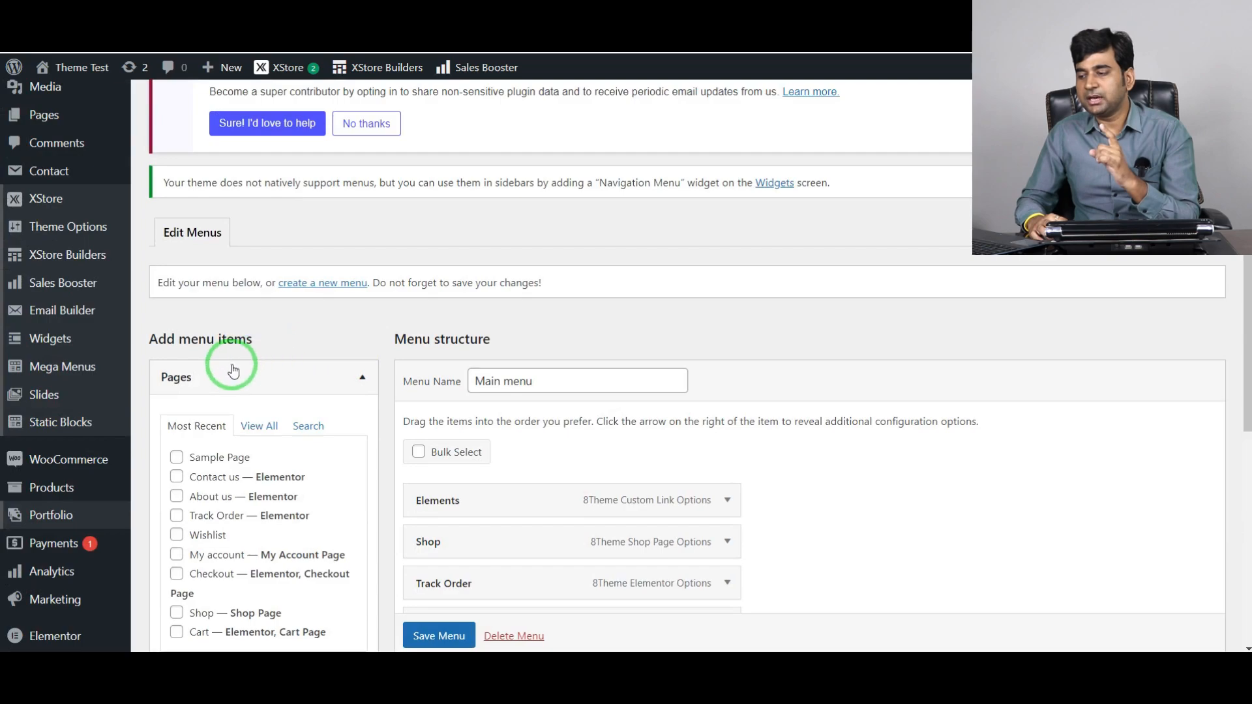
Show all of the site's pages available to add to the Main menu
left_click(257, 424)
scroll(248, 421, "down", 5)
scroll(277, 330, "up", 3)
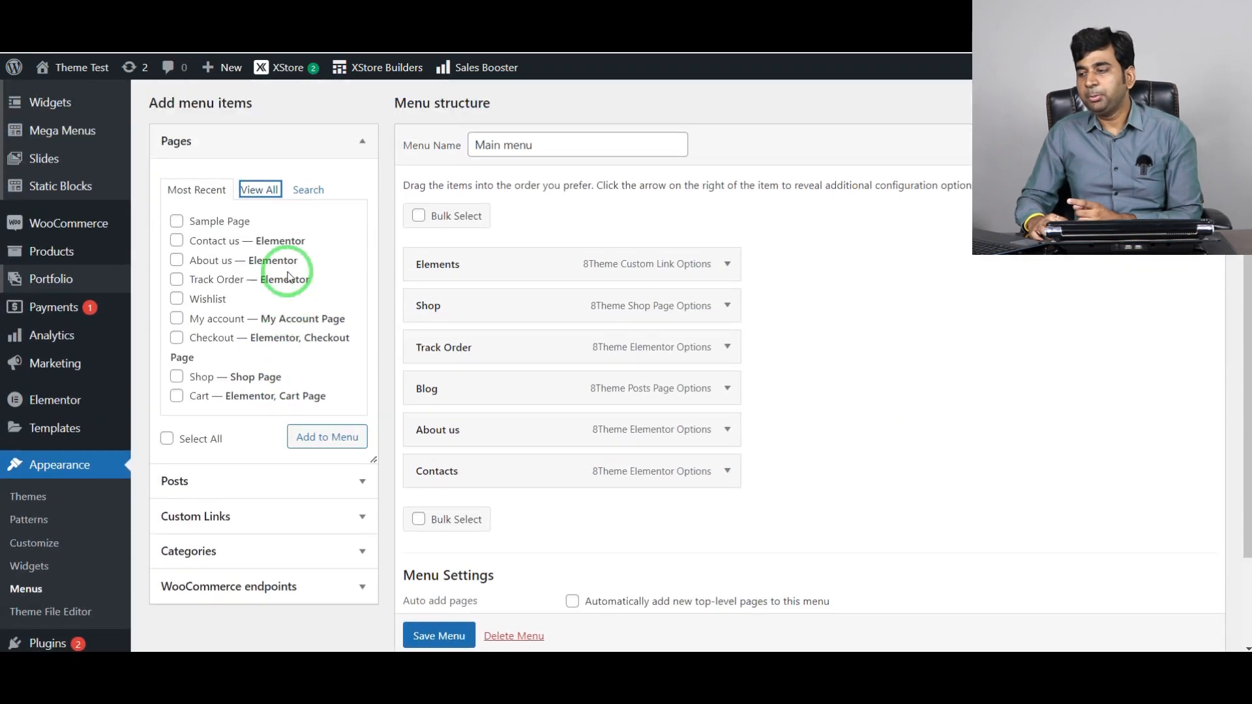
left_click(260, 260)
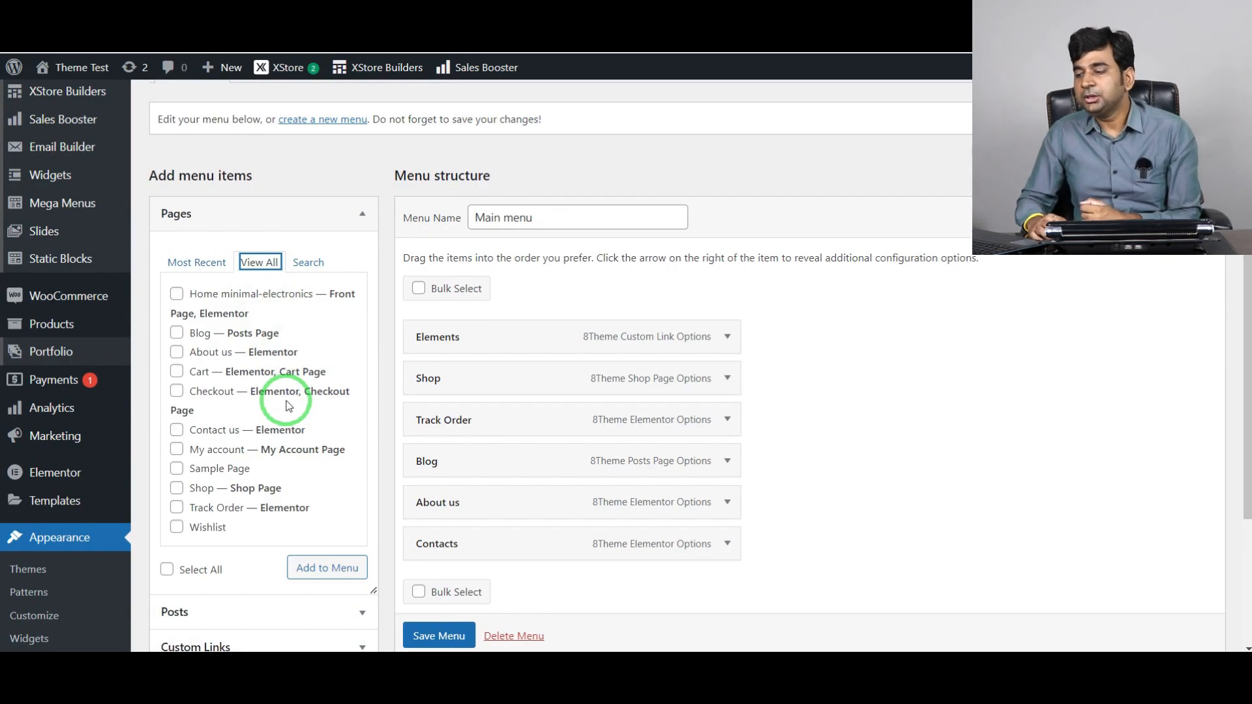
Open the full list of site pages, leaving the menu editor without saving, and review the pages it contains
scroll(300, 401, "up", 4)
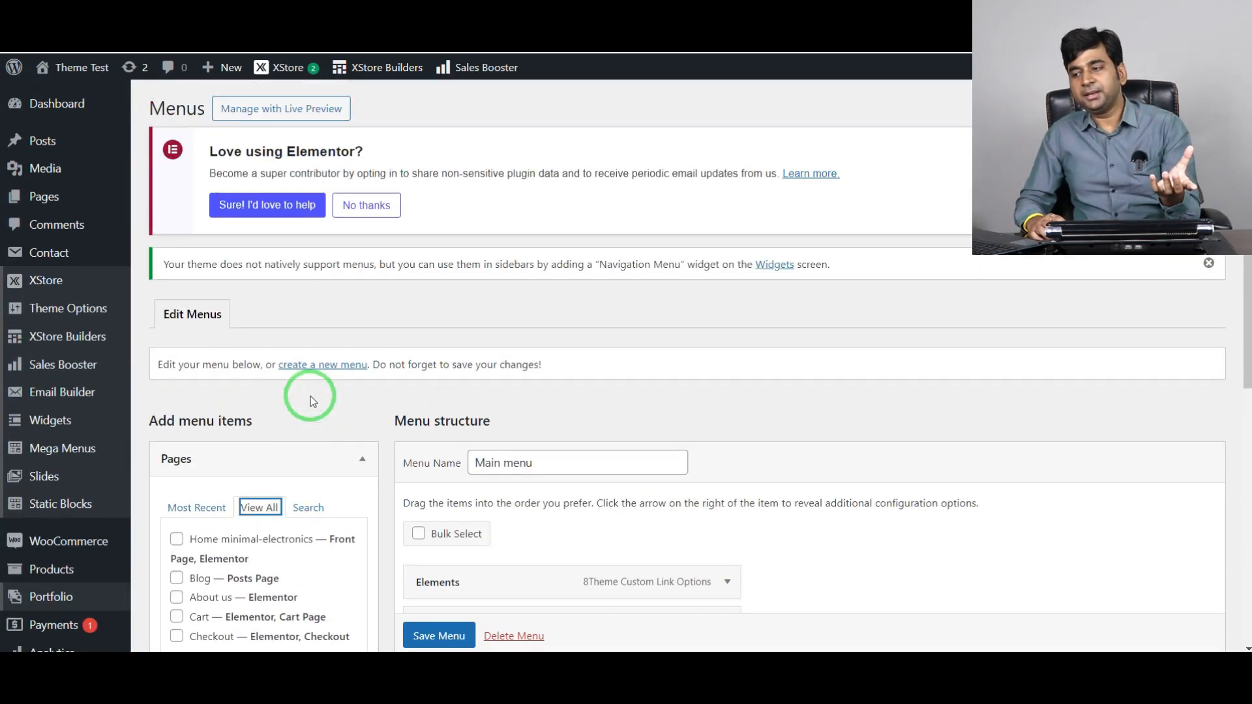
mouse_move(41, 196)
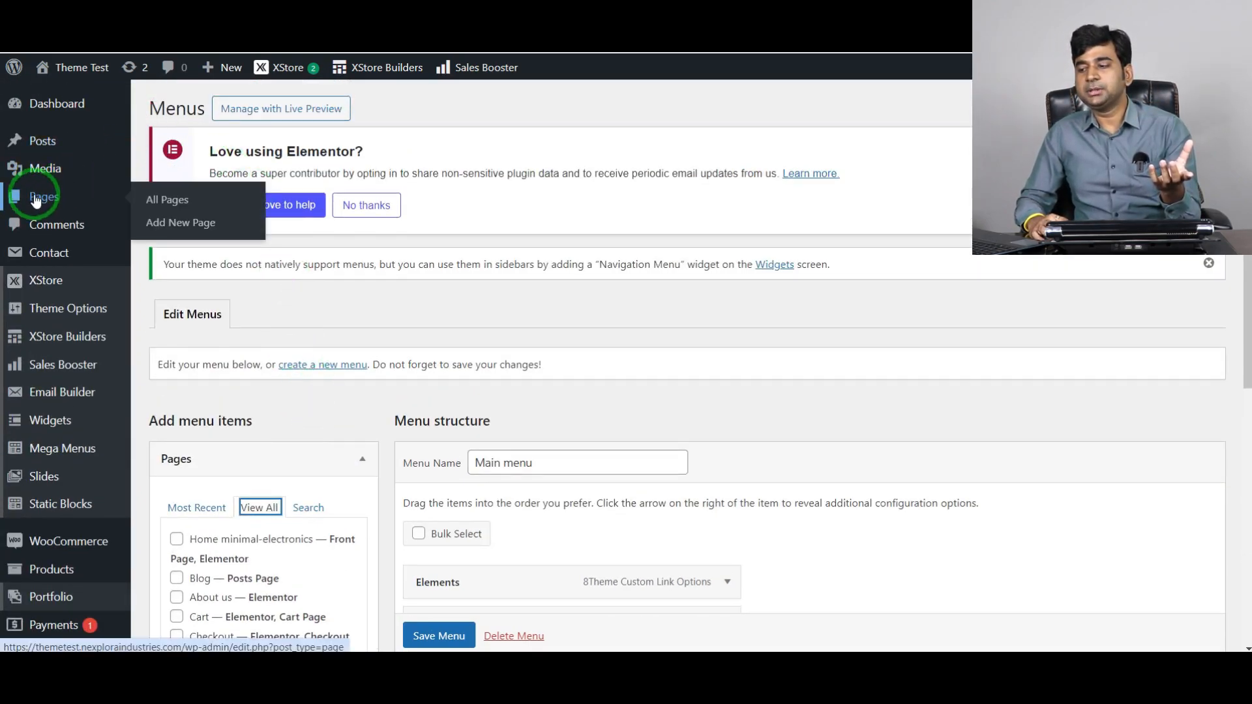
left_click(174, 205)
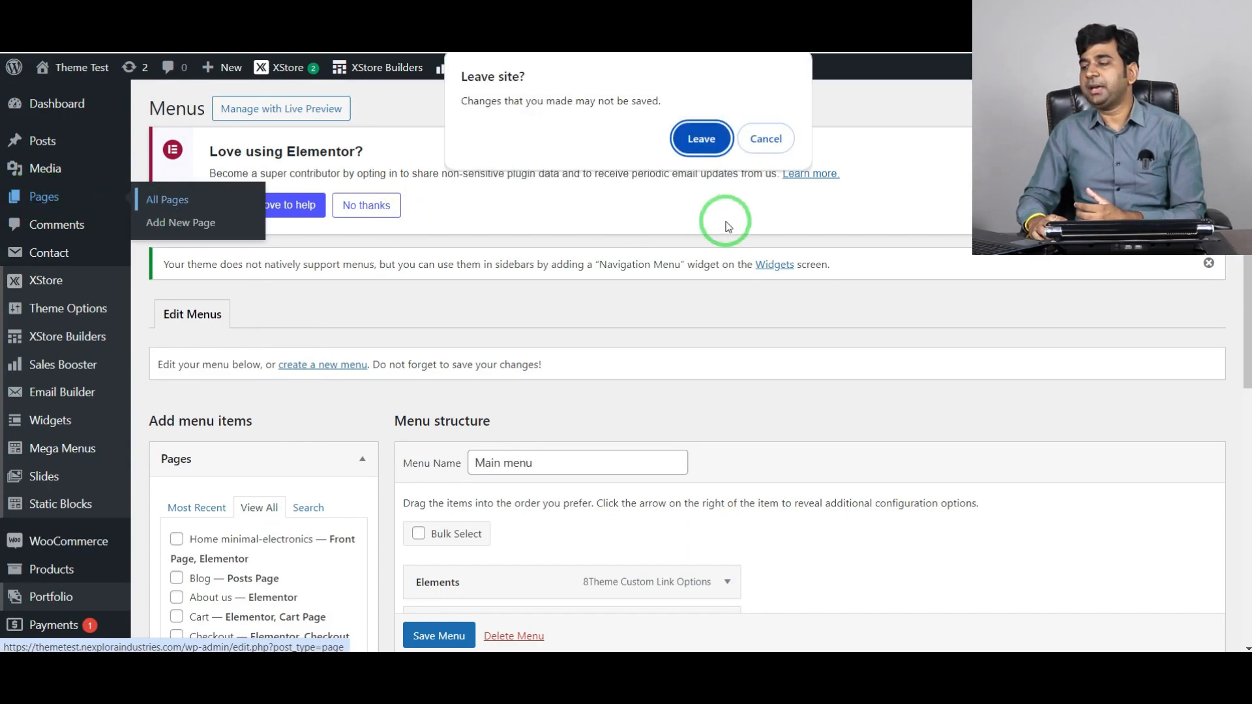
left_click(699, 138)
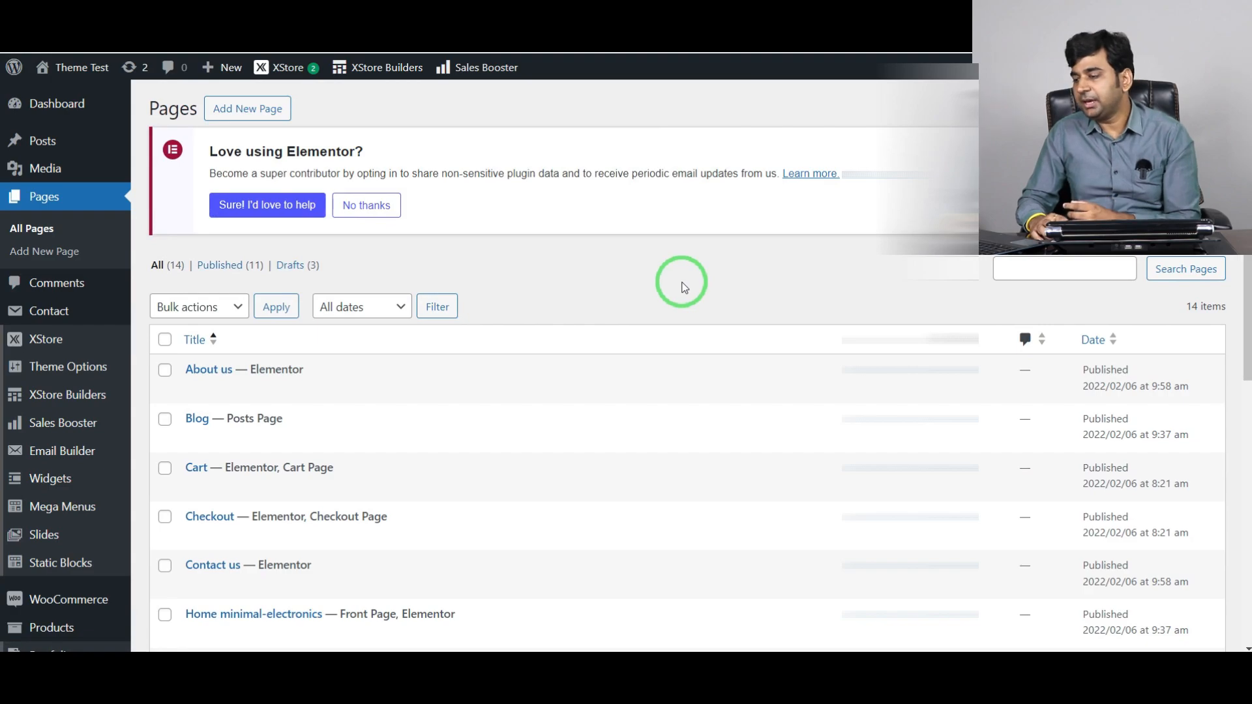
scroll(609, 358, "down", 7)
scroll(316, 407, "up", 3)
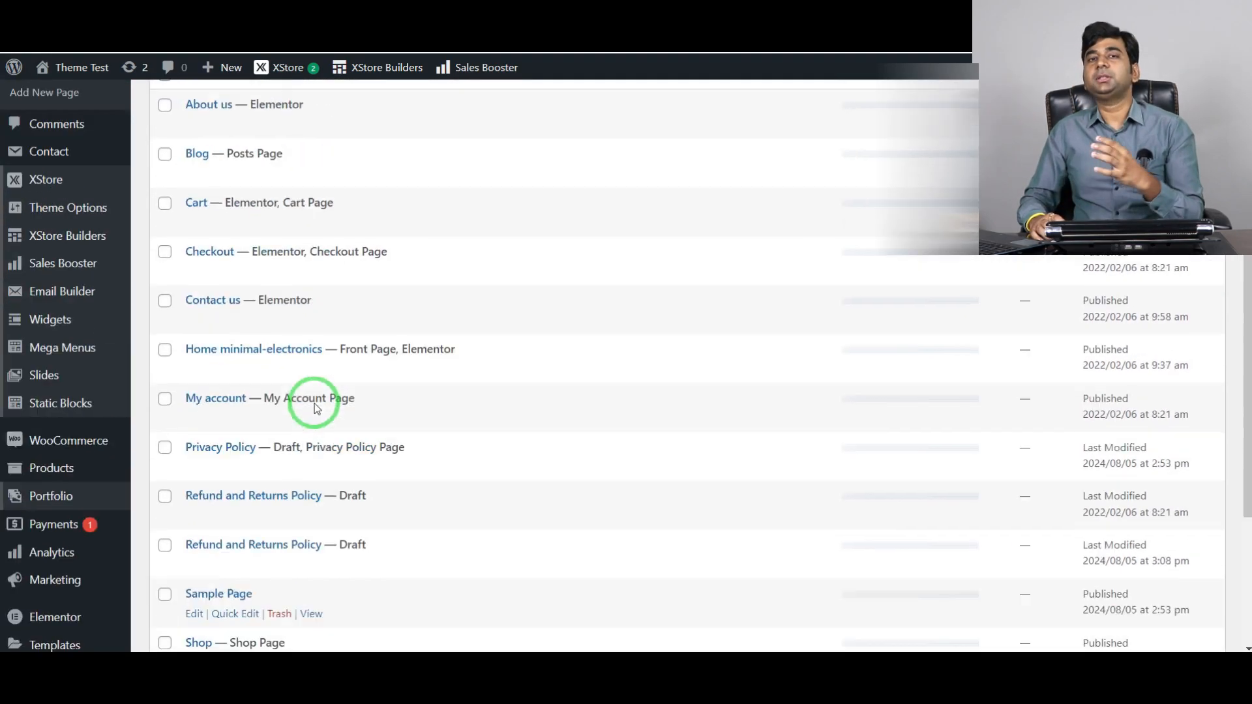
scroll(314, 408, "up", 2)
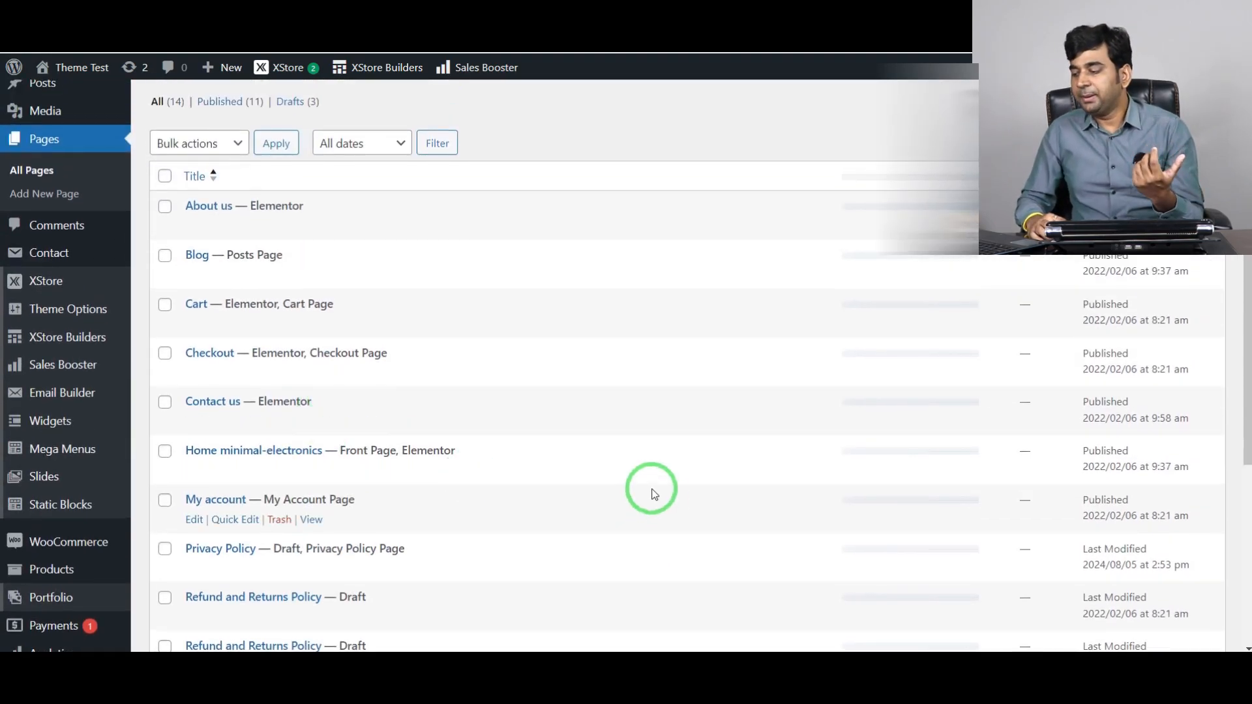
Switch to the store's front page and look over its category tiles and hero banner
left_click(500, 680)
scroll(447, 361, "down", 6)
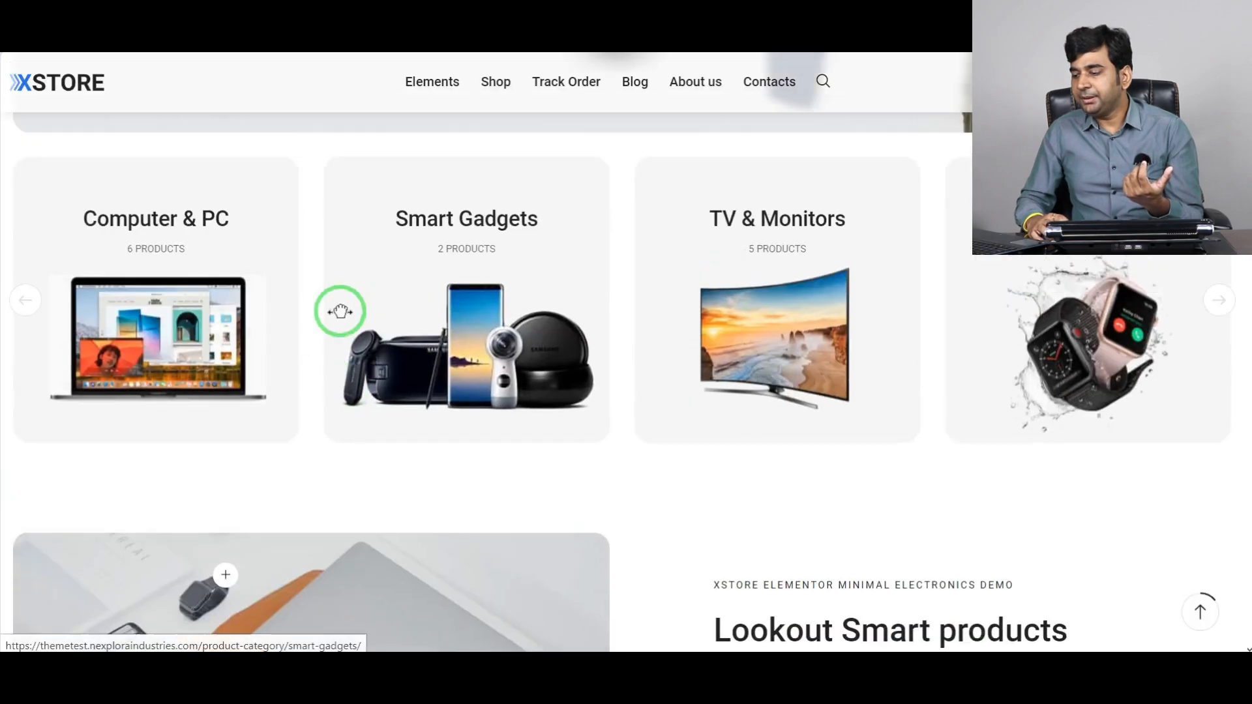
scroll(340, 311, "up", 6)
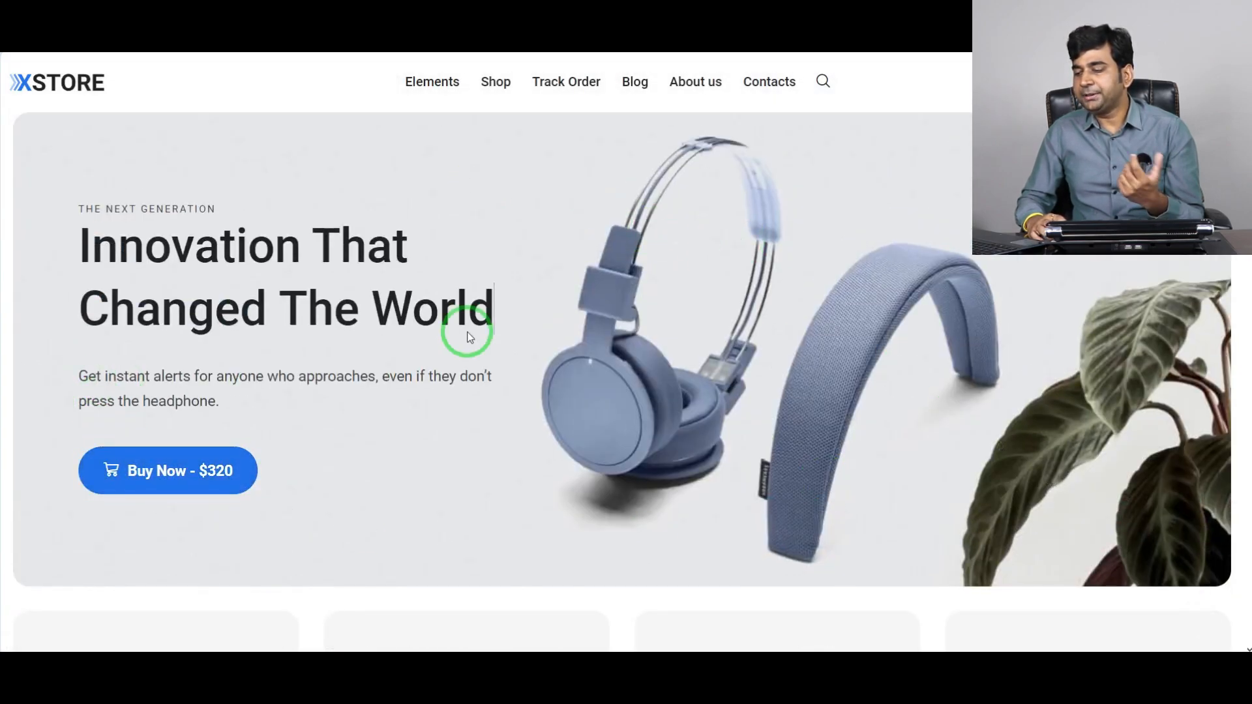
Return to the site's pages list and open the Home minimal-electronics page for editing with Elementor
scroll(391, 365, "down", 6)
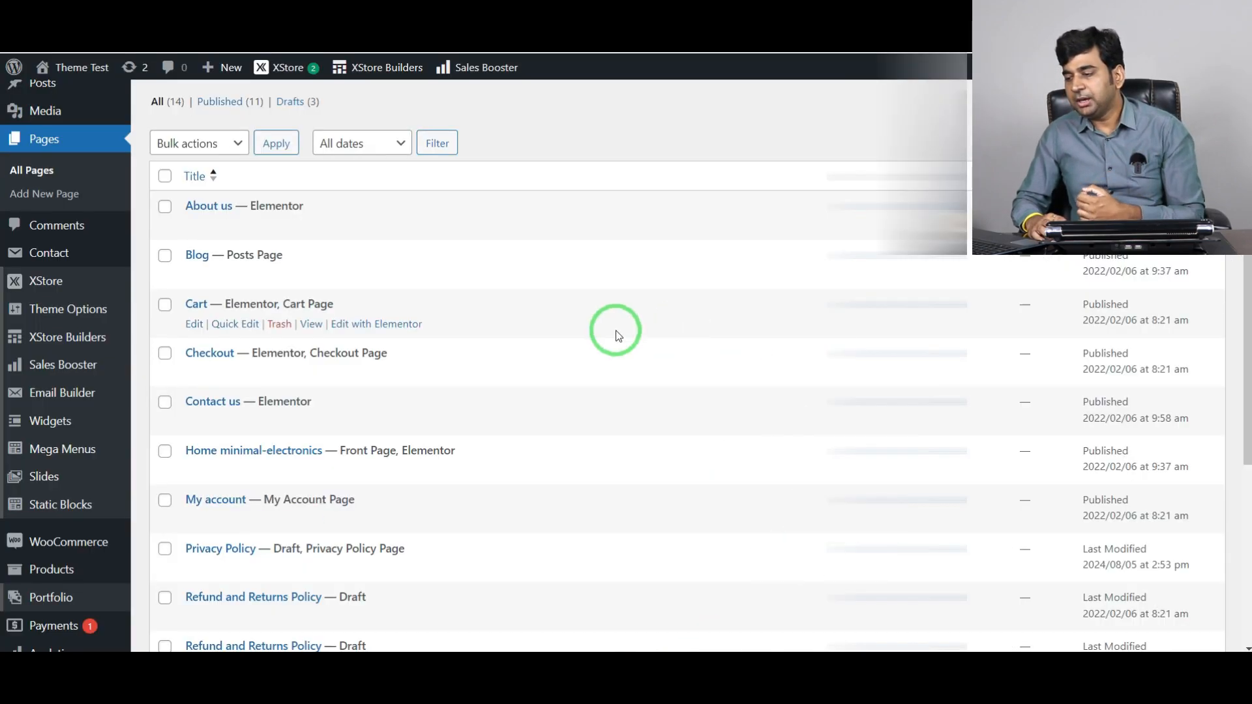
scroll(486, 368, "down", 3)
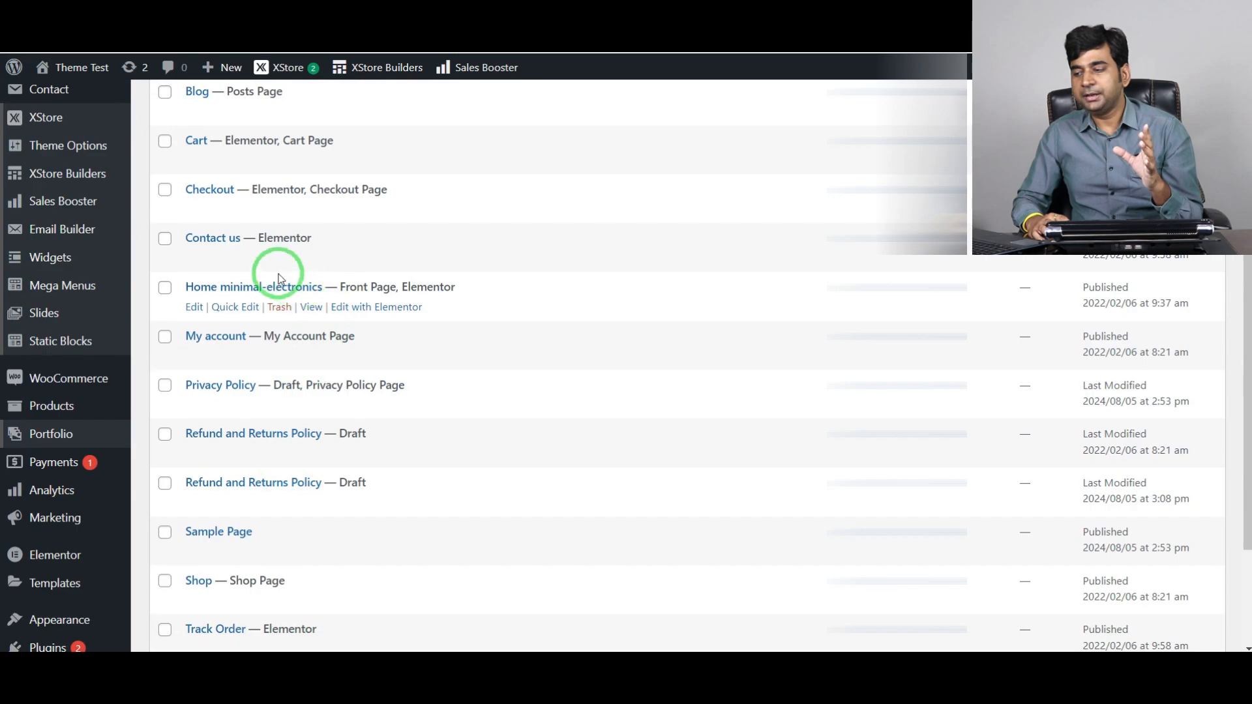
left_click(377, 307)
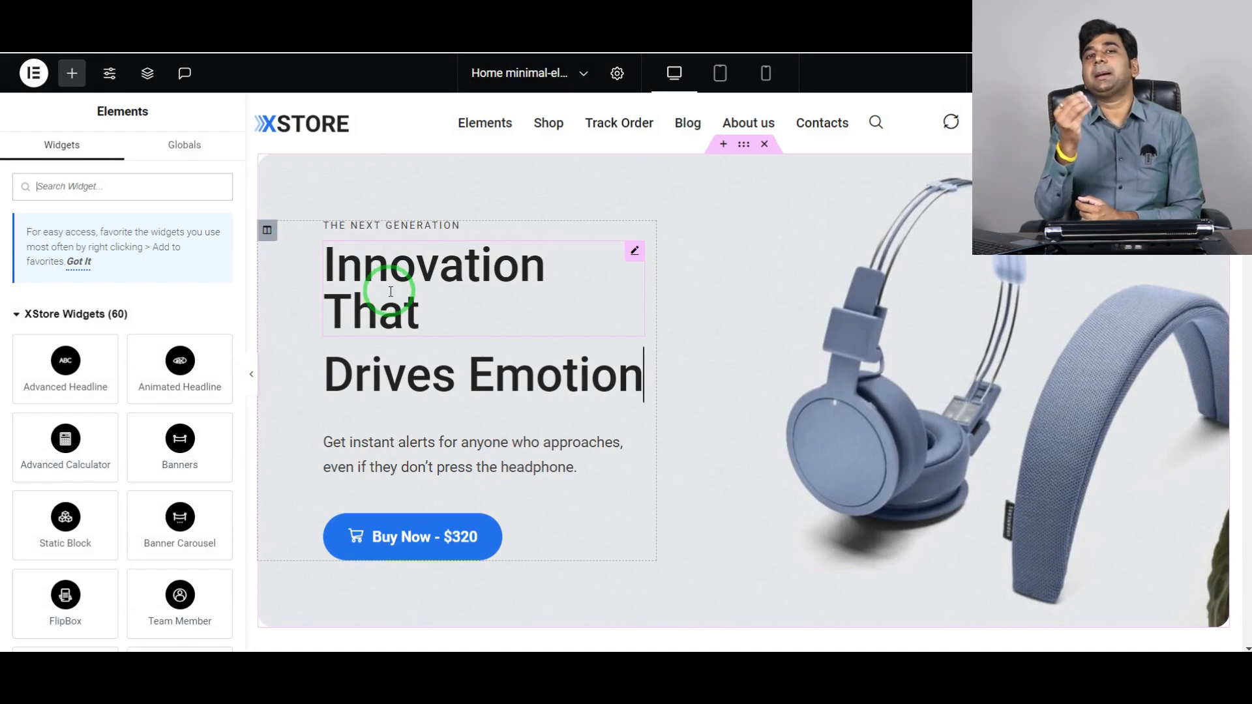
Select the hero banner's heading and open the content settings of the animated headline beneath it
key("shift+Home")
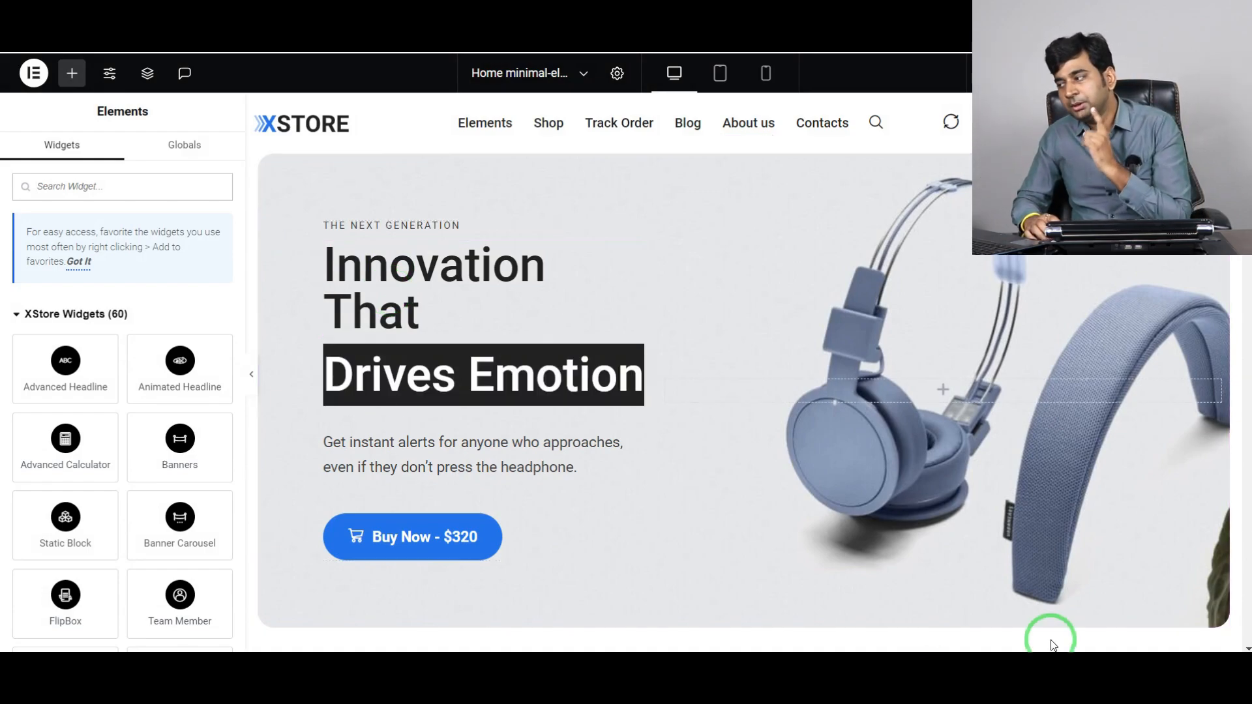
key("BackSpace")
type("Changed")
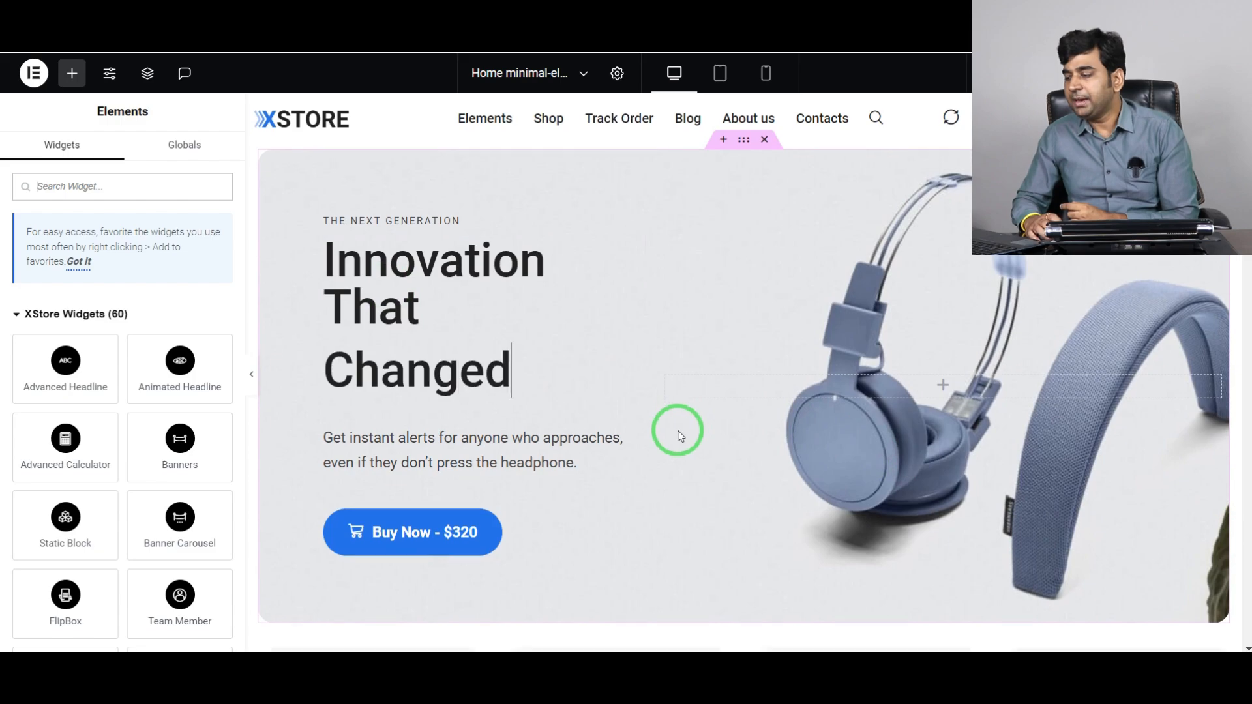
type(" The World")
left_click(458, 291)
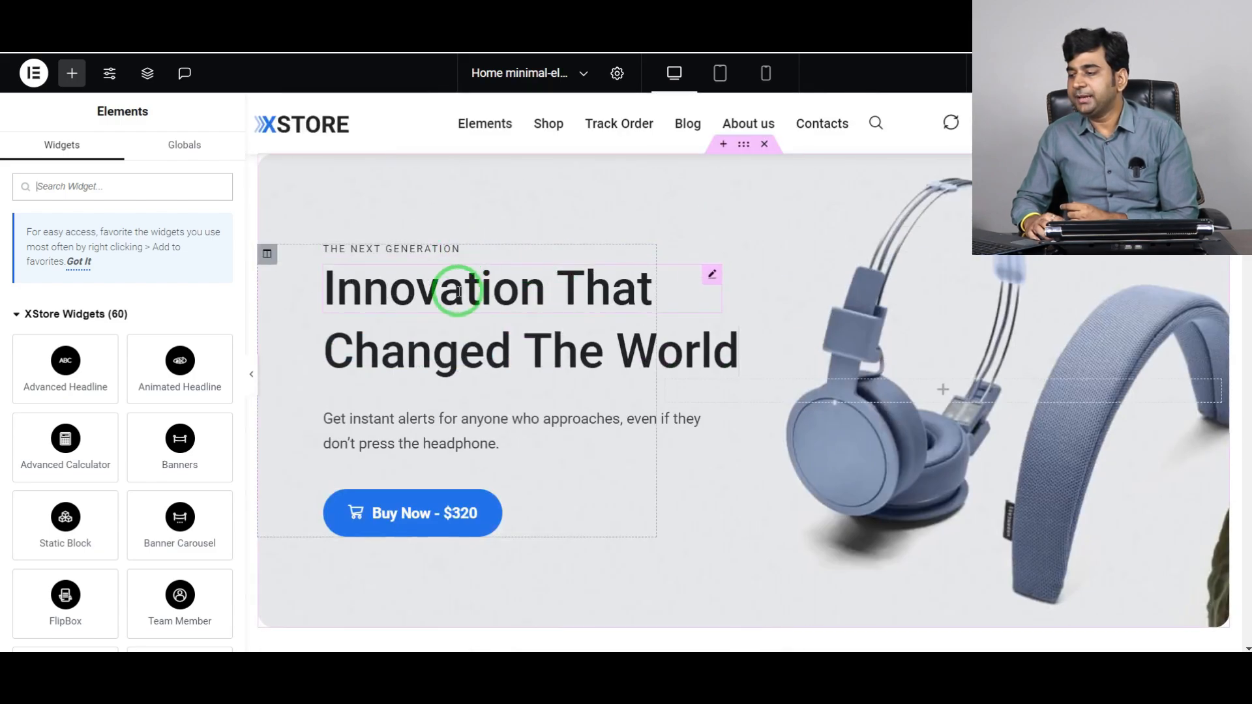
left_click(453, 352)
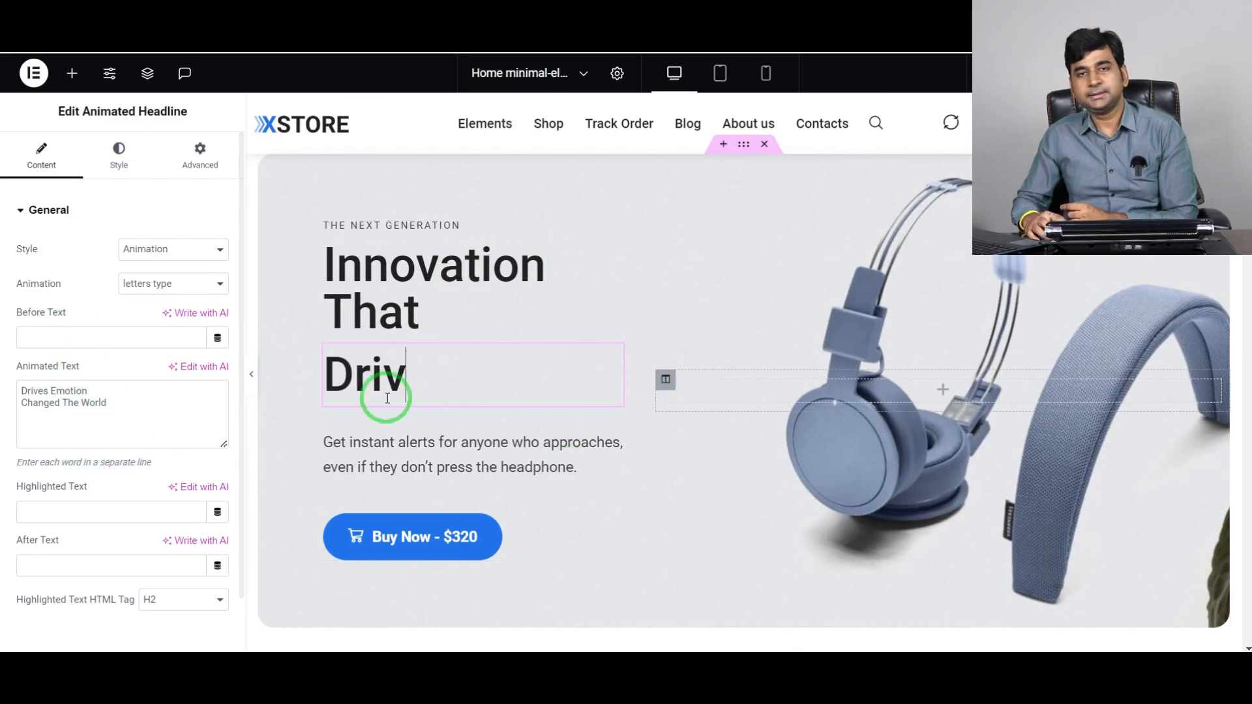
Show the style settings of the hero banner's Buy Now button and dismiss the cart overlay
scroll(434, 366, "down", 3)
left_click(377, 367)
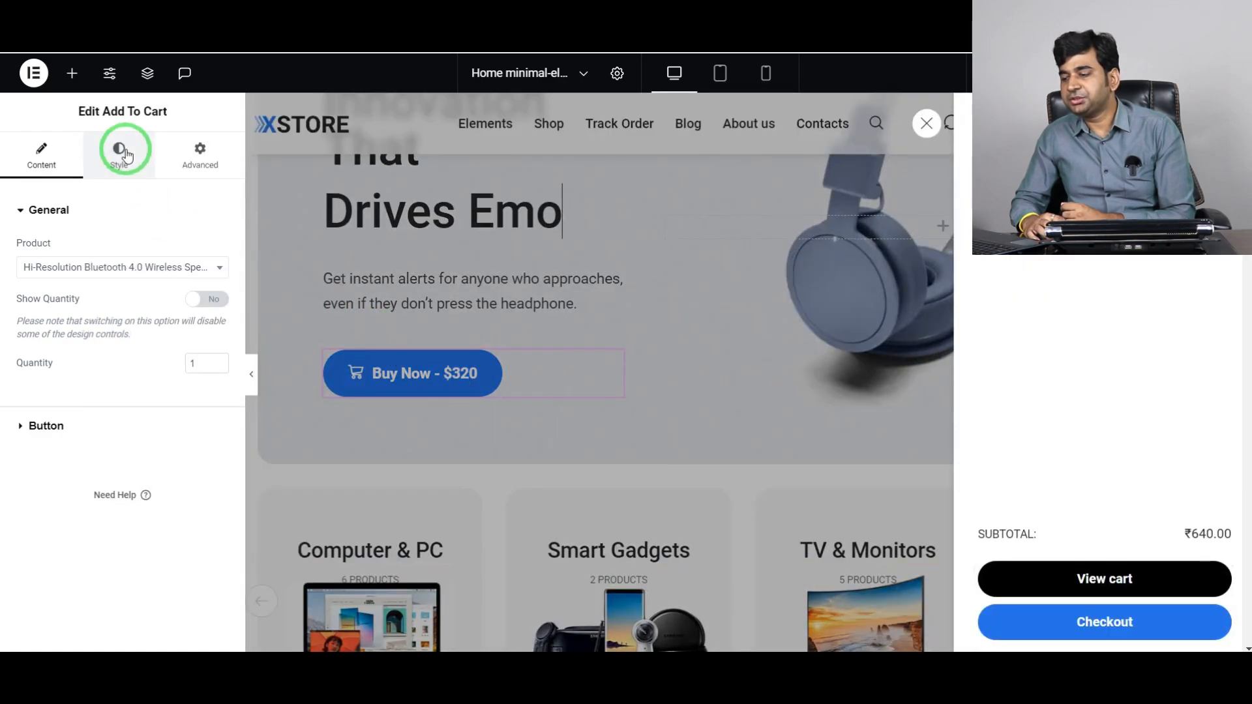
left_click(124, 153)
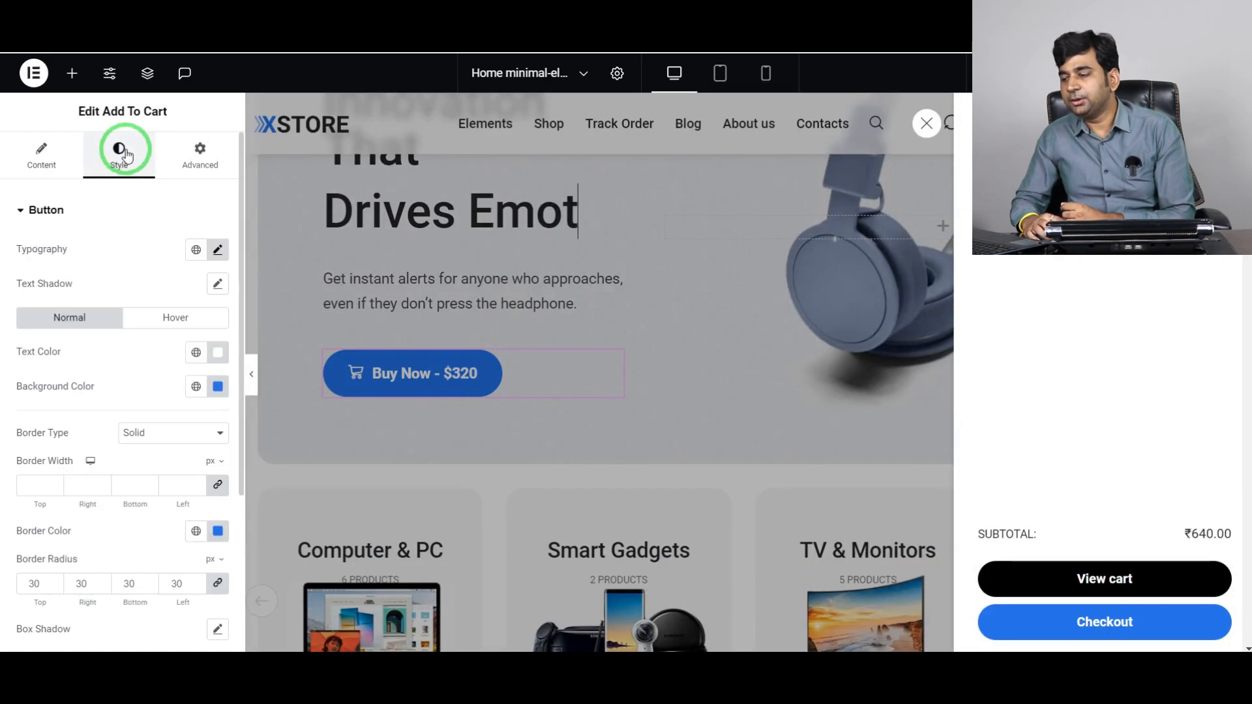
left_click(451, 374)
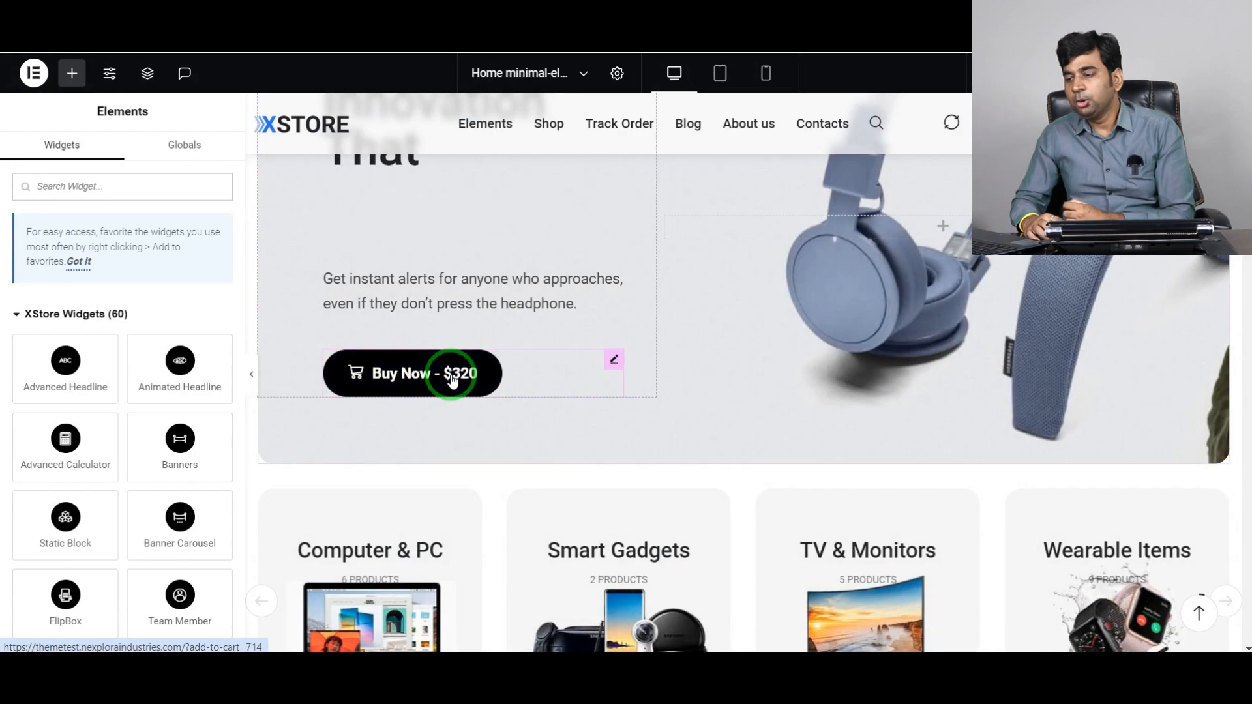
Open the Product Categories slider below the hero banner and examine its content and style settings
scroll(475, 372, "down", 7)
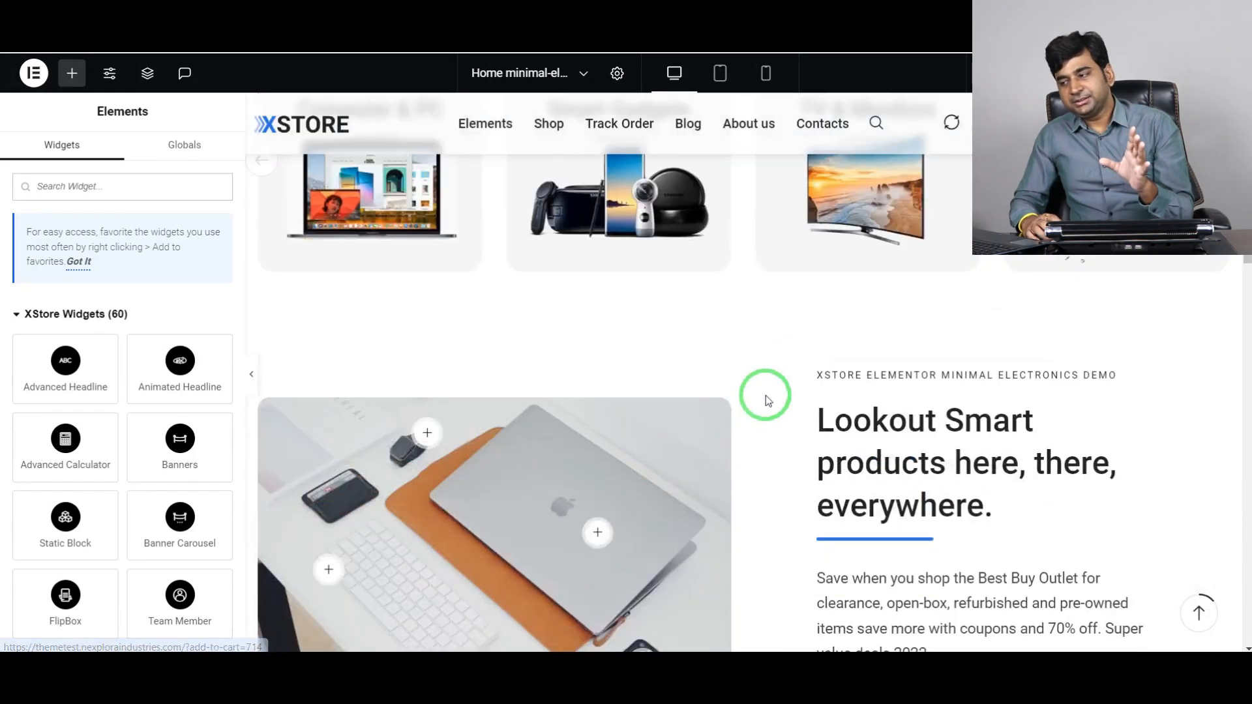
scroll(704, 448, "up", 5)
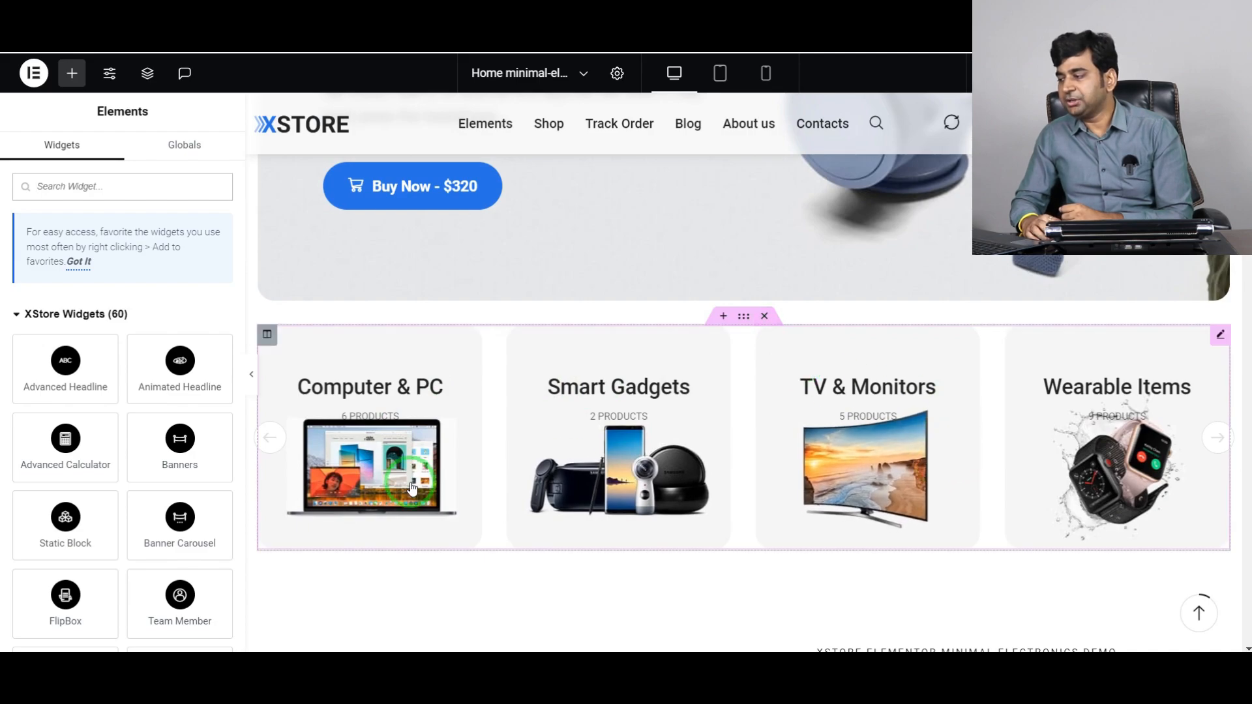
left_click(1151, 402)
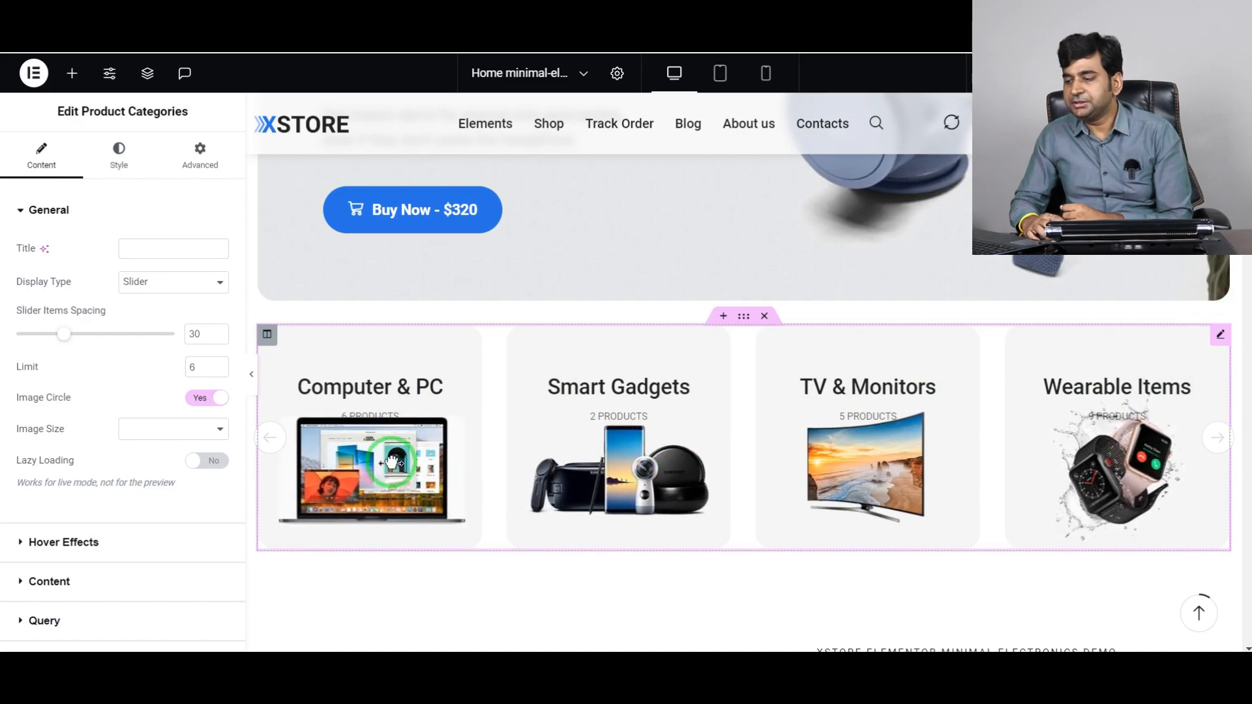
scroll(261, 444, "down", 4)
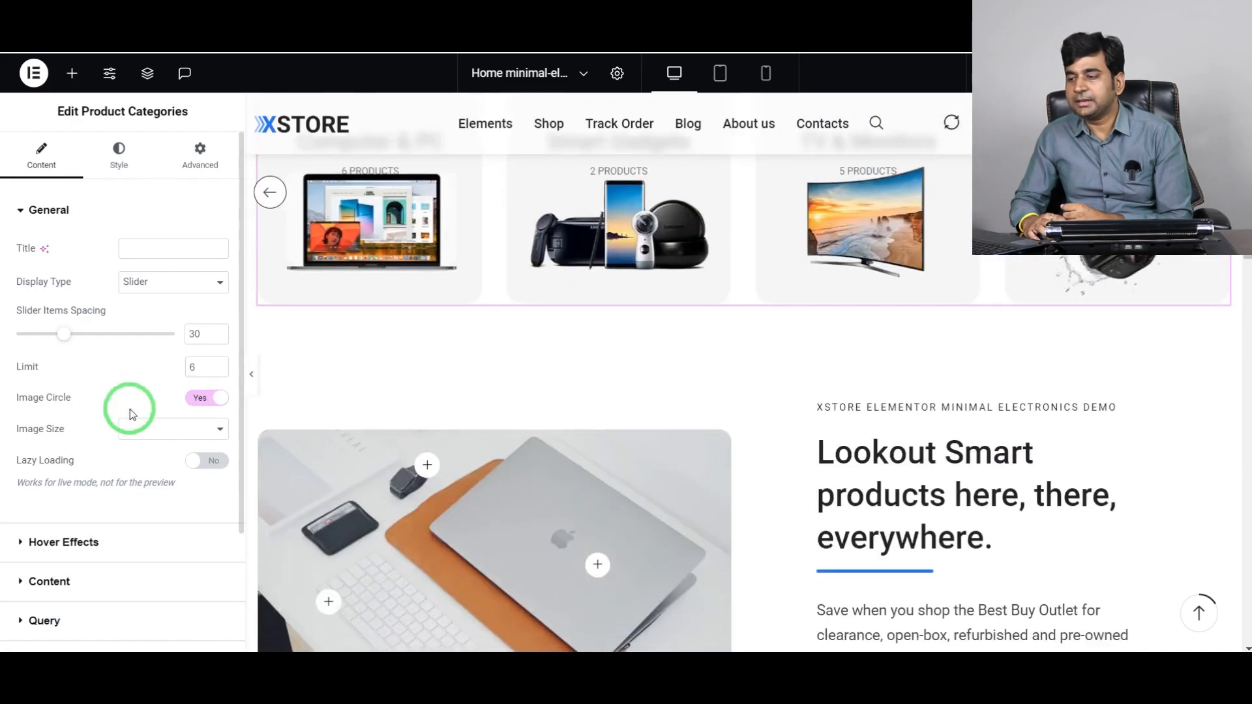
left_click(124, 162)
scroll(809, 406, "up", 3)
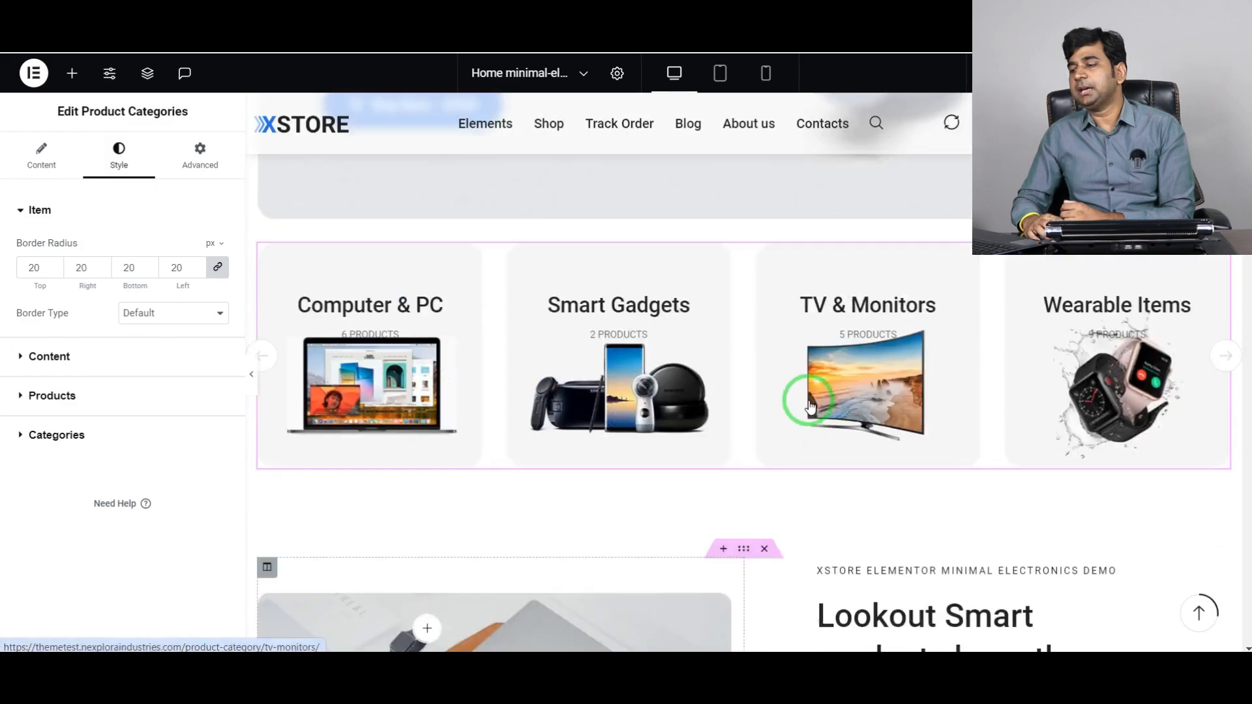
scroll(727, 400, "up", 6)
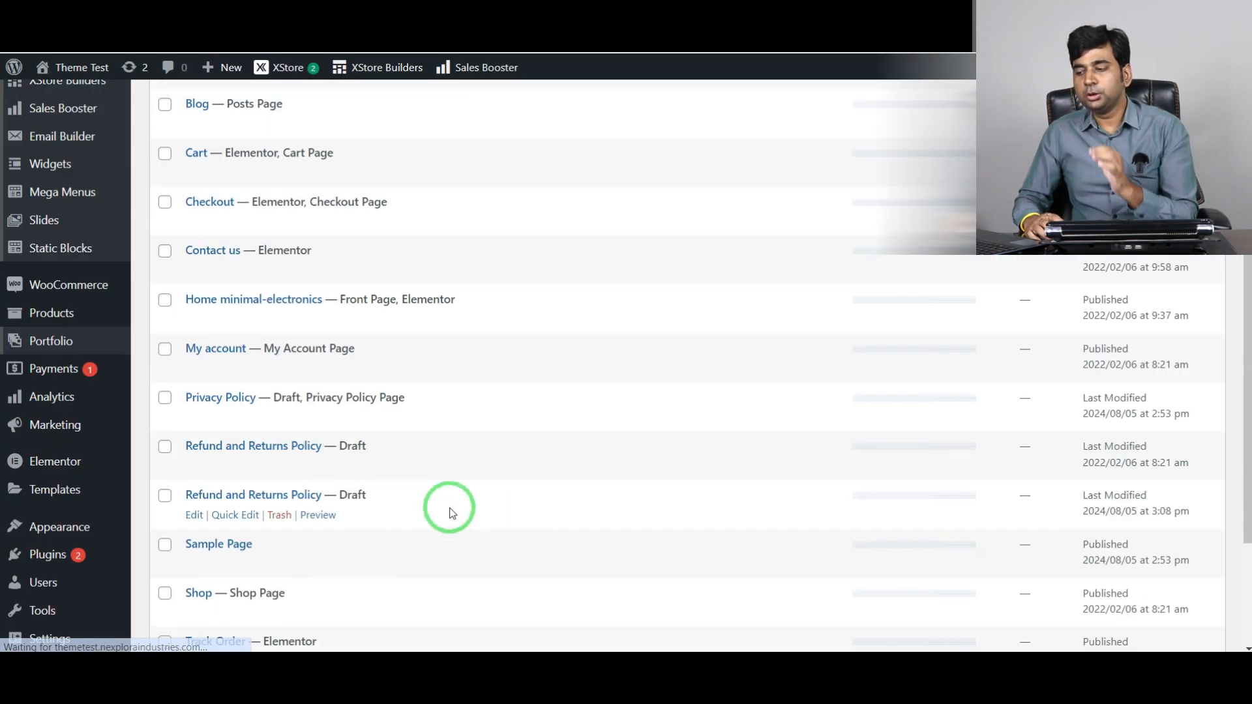
Return to the list of site pages and review the pages that can be edited
scroll(314, 500, "down", 1)
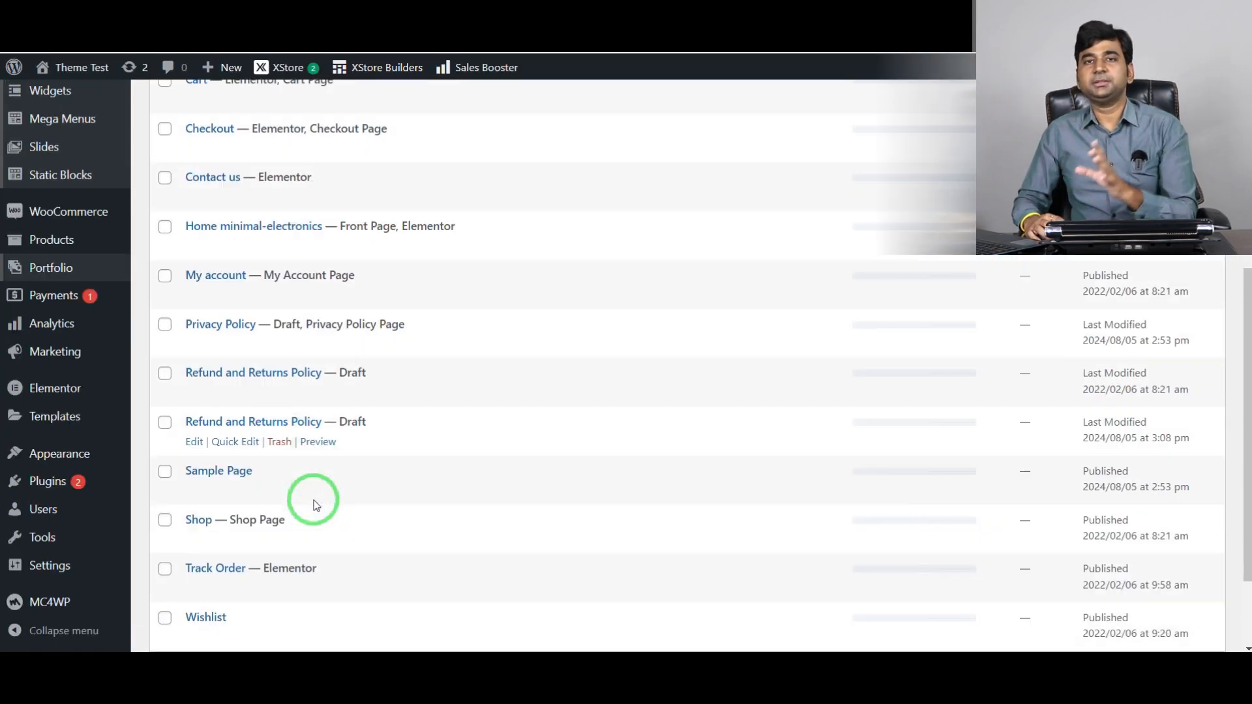
scroll(306, 391, "down", 1)
scroll(301, 293, "up", 8)
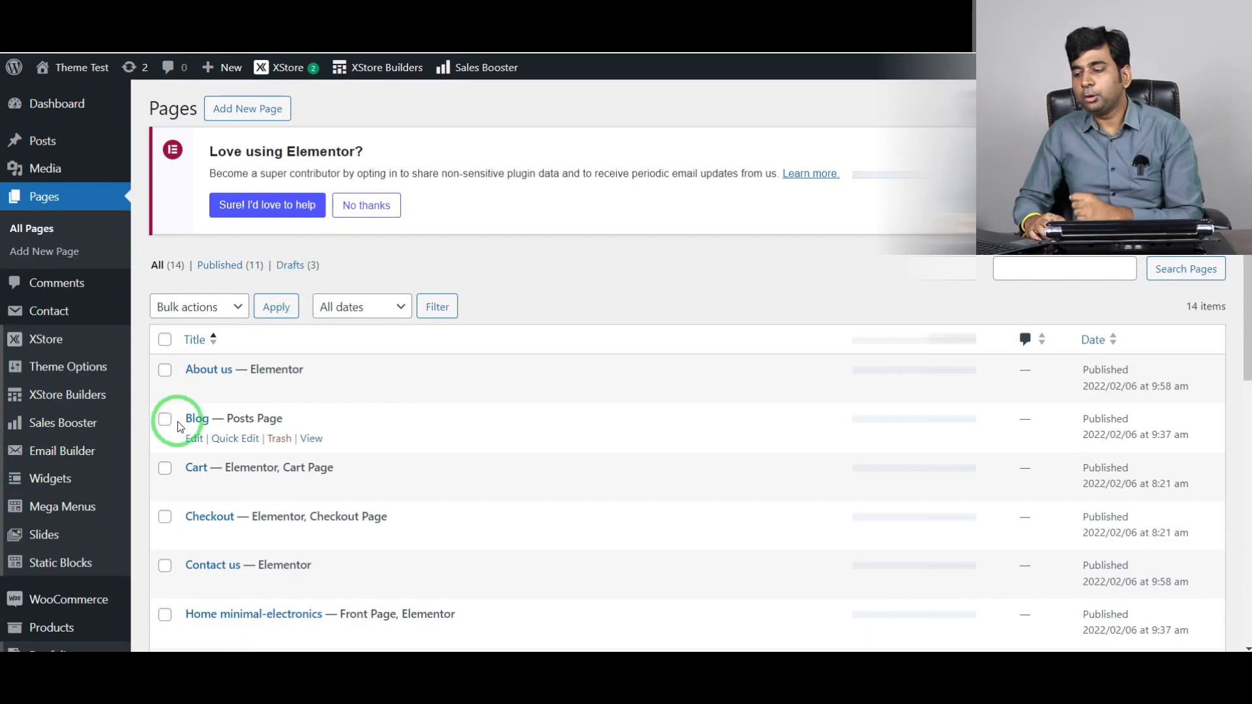
scroll(131, 401, "down", 3)
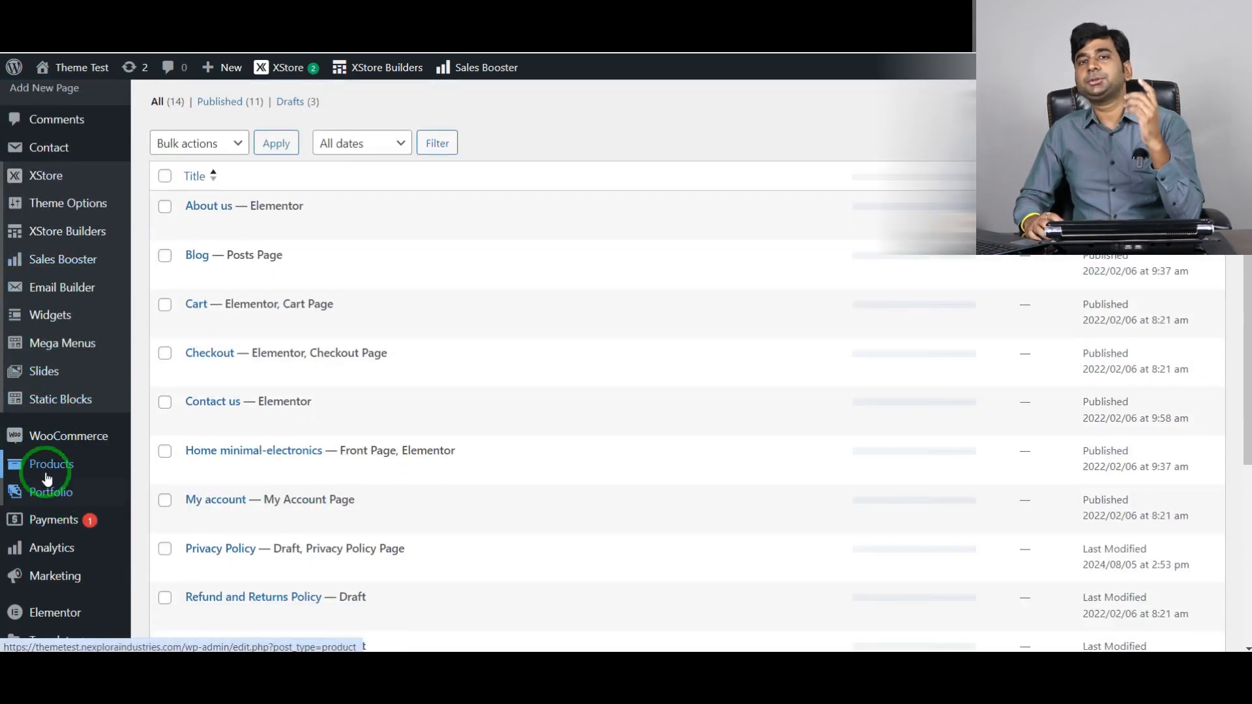
Open the list of all store products and look through their prices, stock status and categories
mouse_move(49, 477)
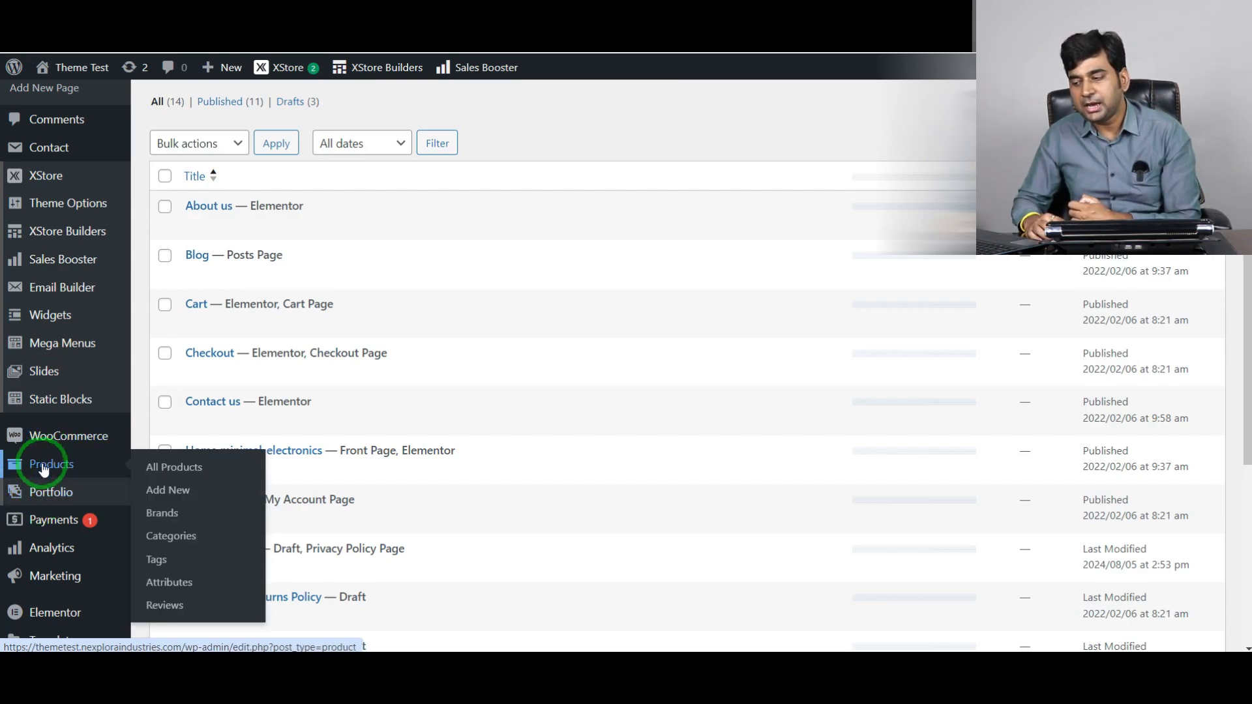
left_click(187, 468)
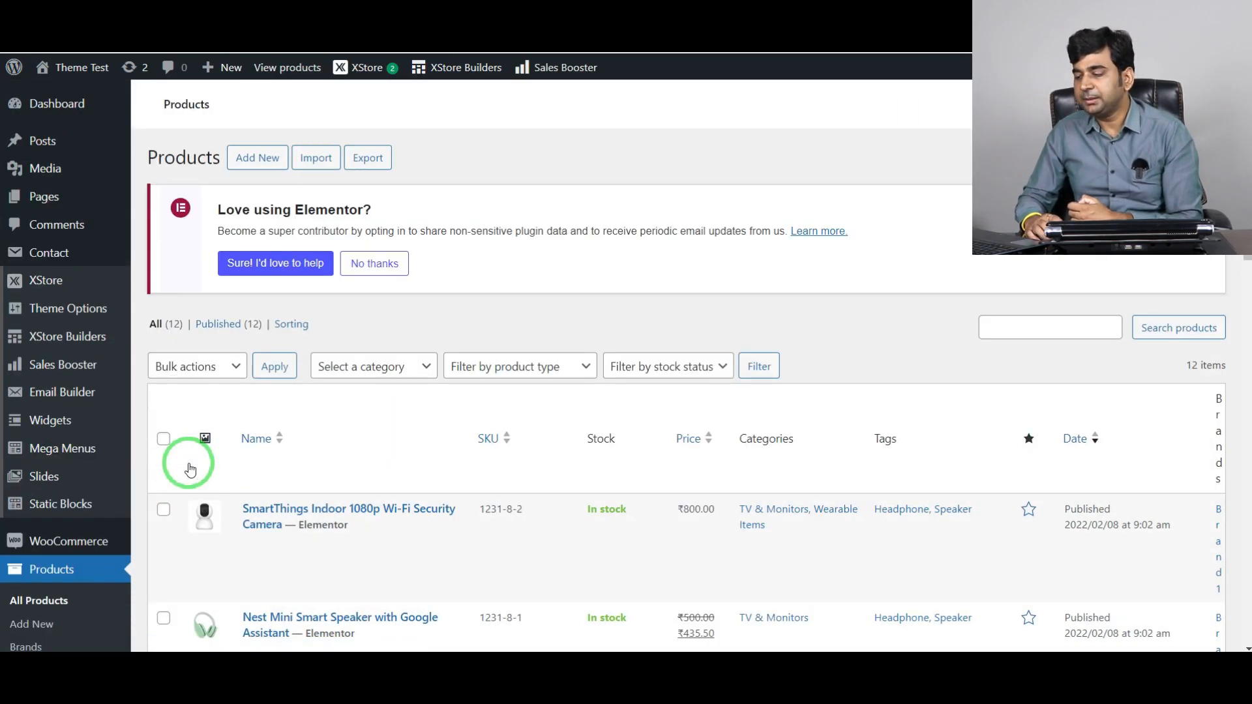
scroll(707, 381, "down", 15)
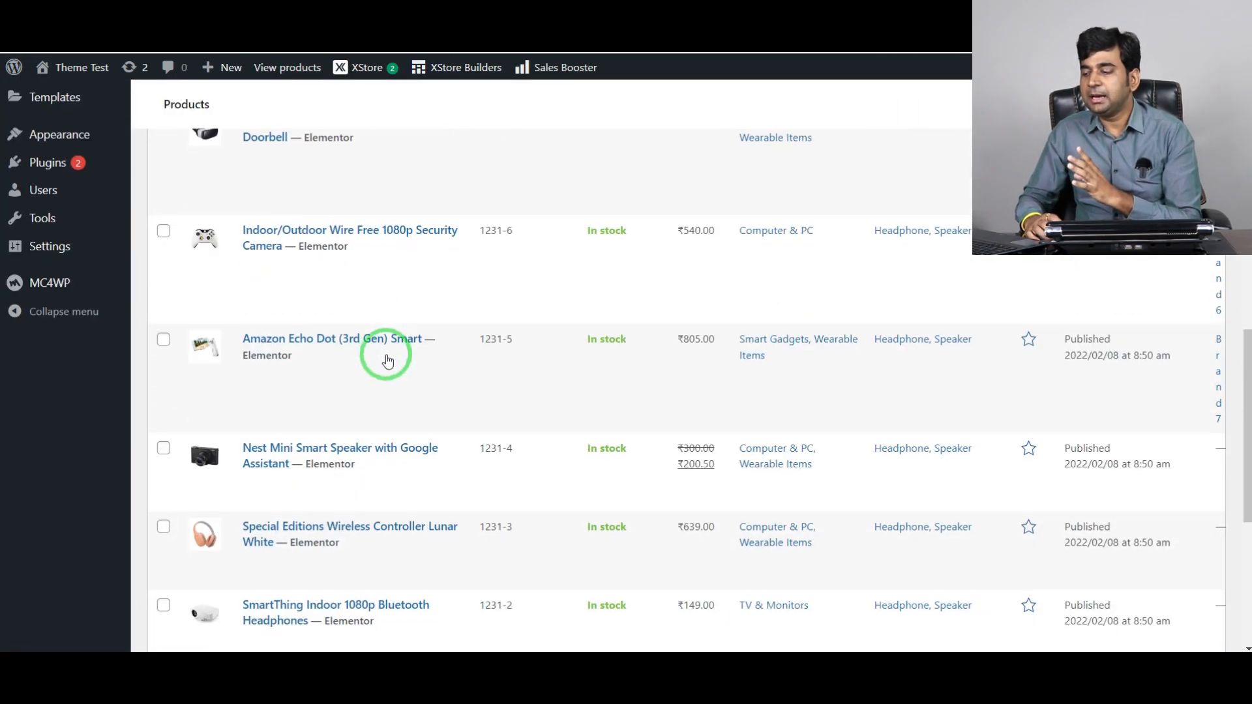
scroll(381, 440, "up", 10)
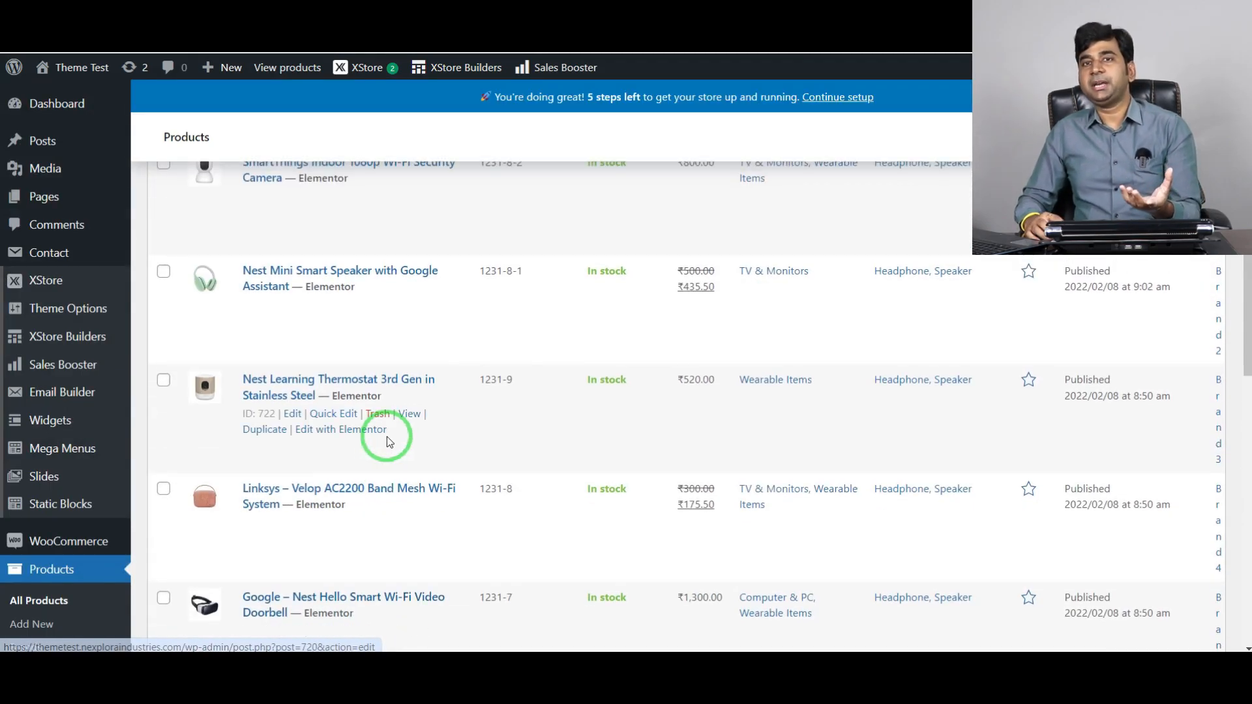
scroll(386, 441, "up", 5)
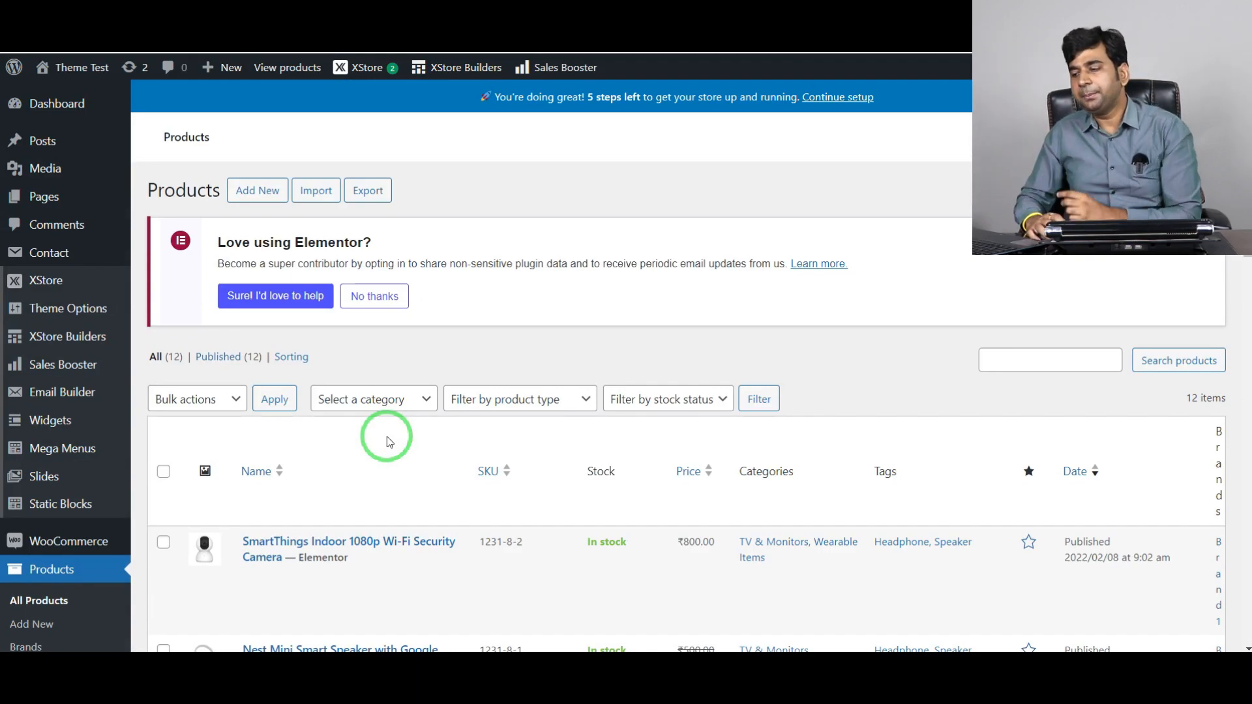
scroll(386, 436, "down", 5)
scroll(235, 410, "up", 5)
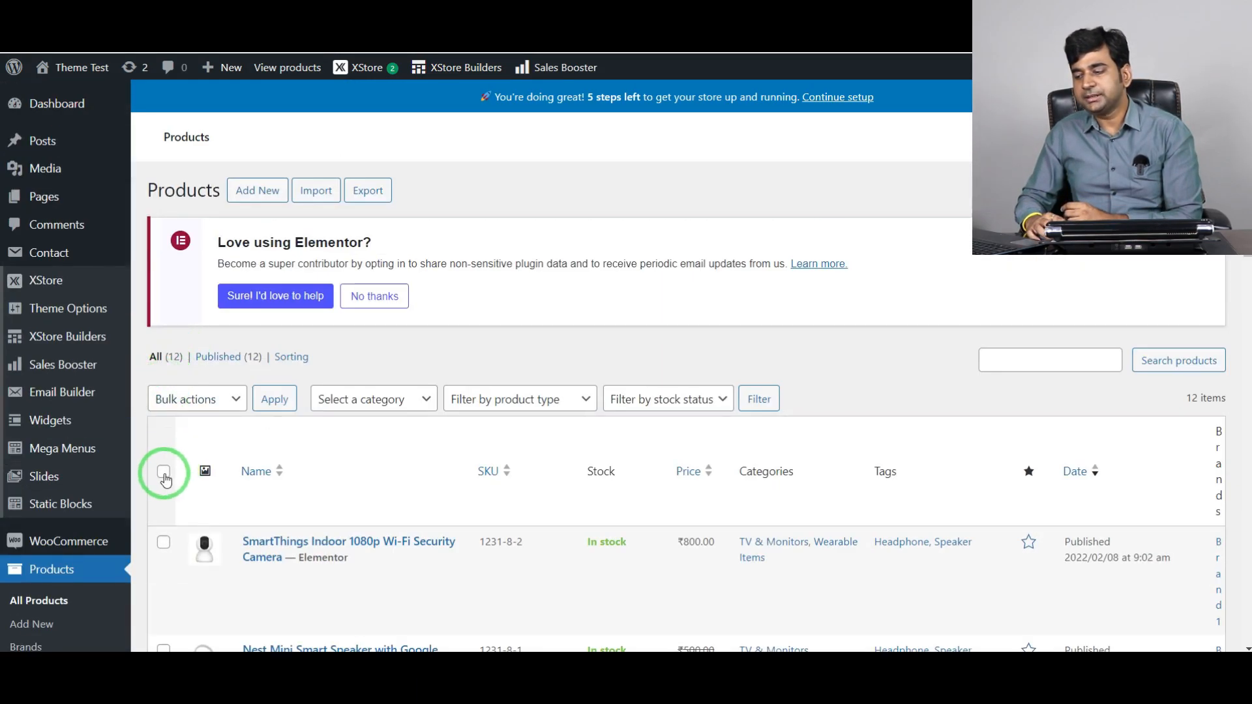
Select all products in the list and clear the selection again
scroll(355, 525, "down", 5)
scroll(268, 216, "up", 5)
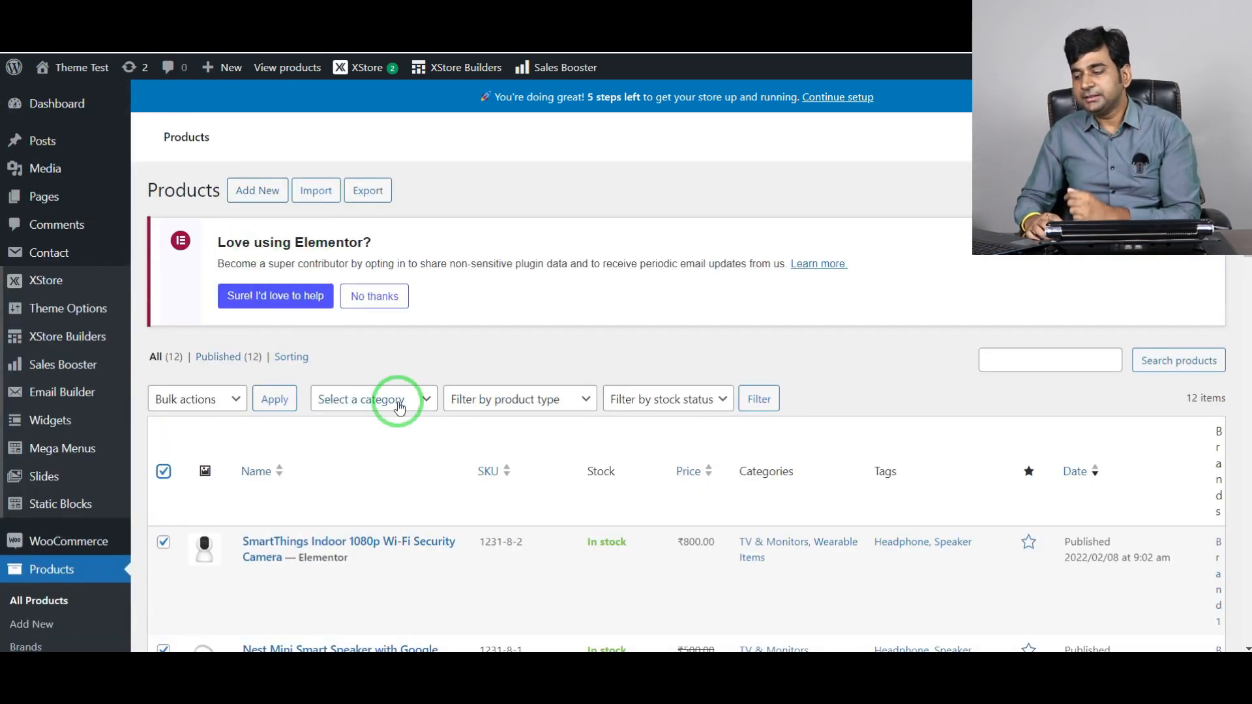
scroll(363, 453, "down", 4)
left_click(164, 227)
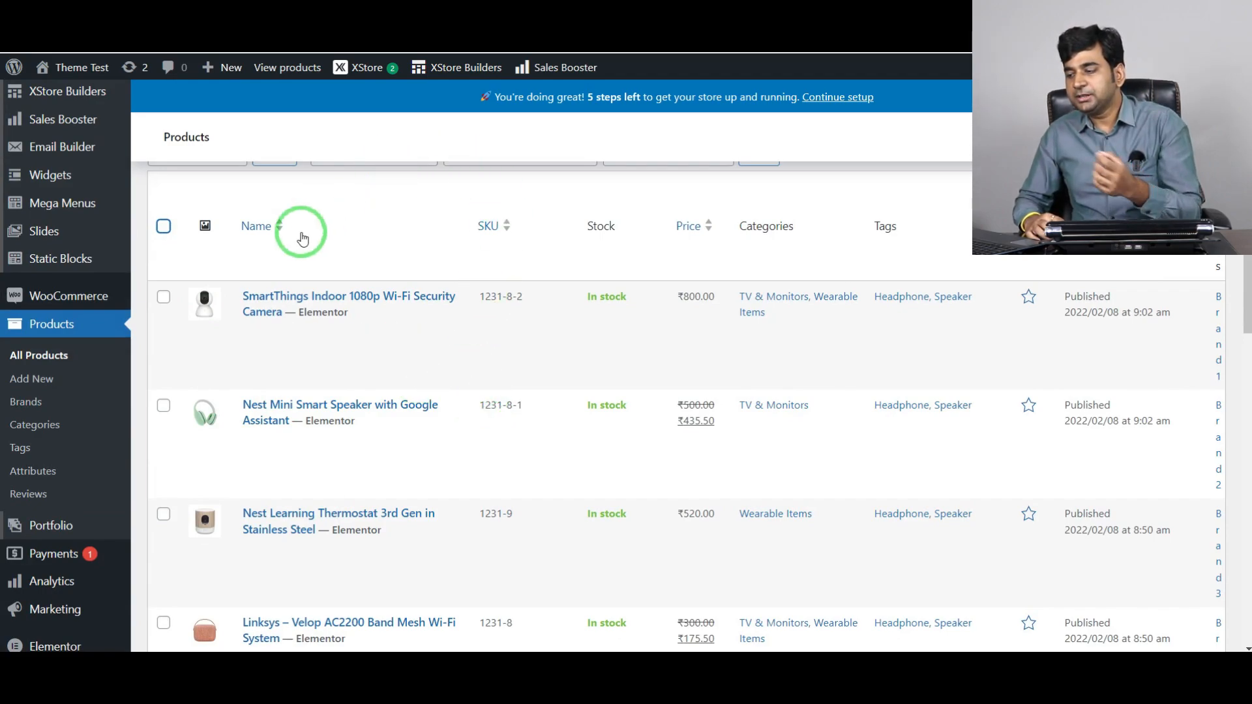
Open the SmartThings Indoor 1080p Wi-Fi Security Camera product for editing and show its sale price schedule fields
left_click(293, 330)
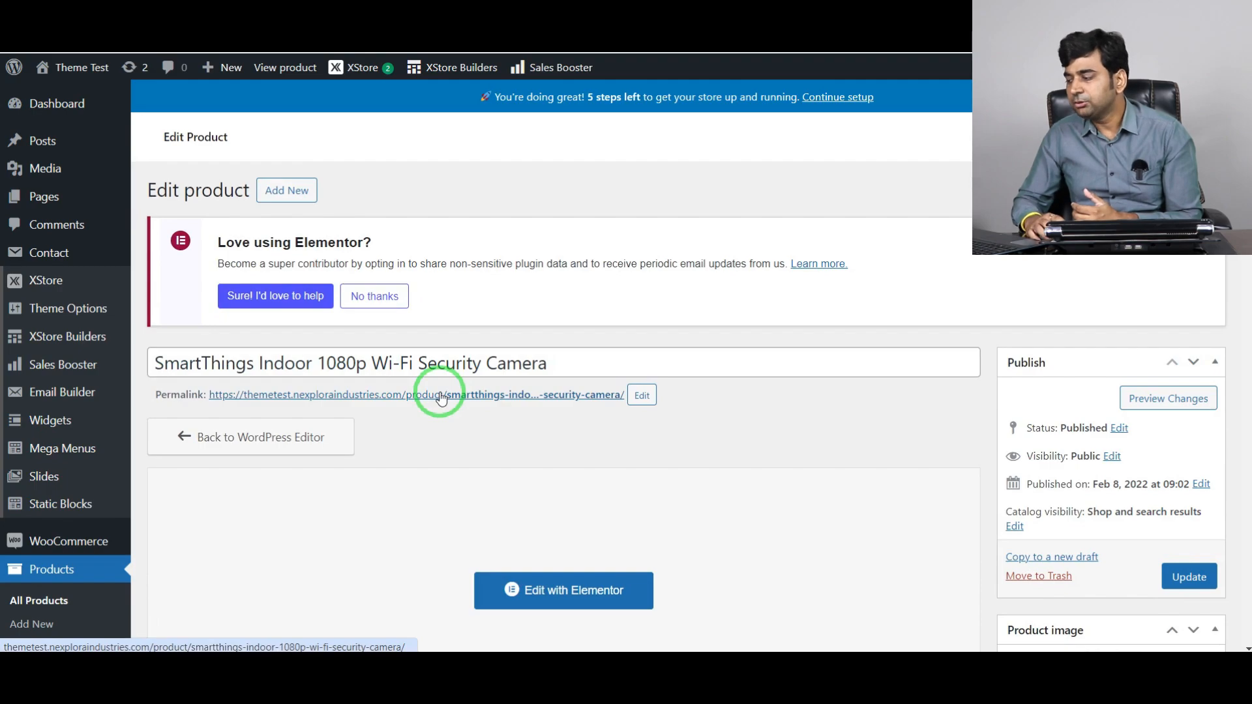
scroll(637, 324, "down", 4)
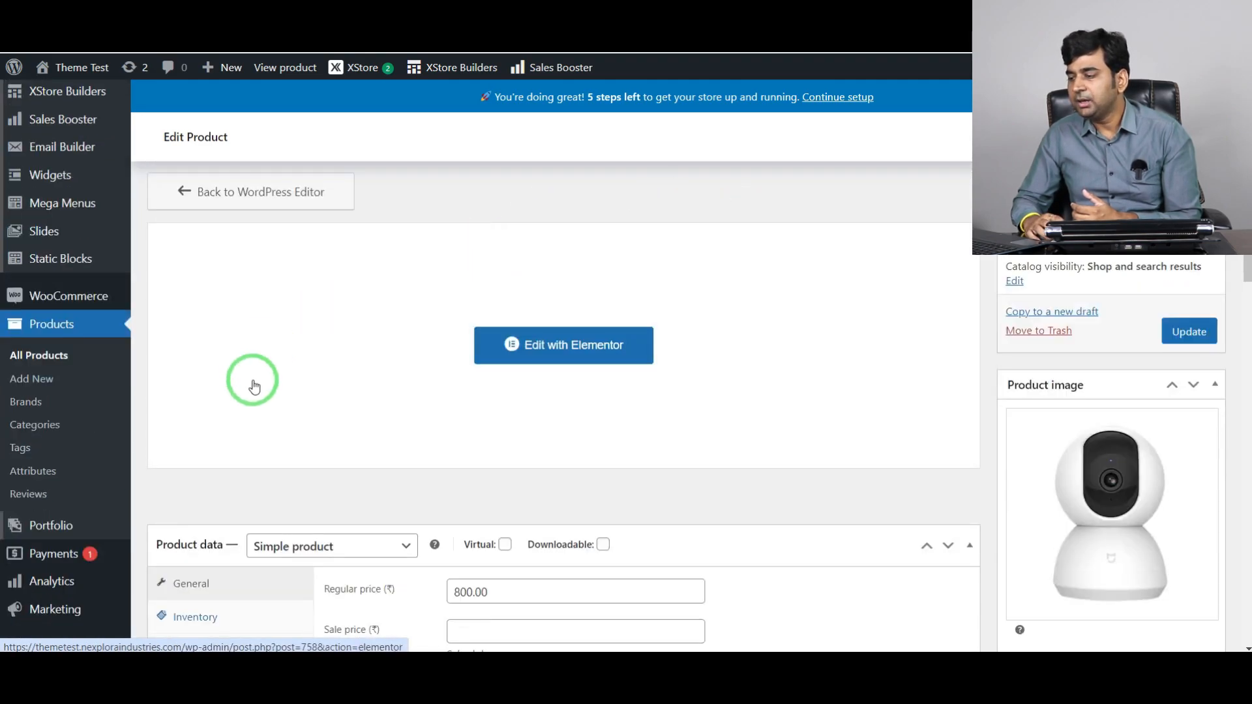
scroll(255, 386, "down", 5)
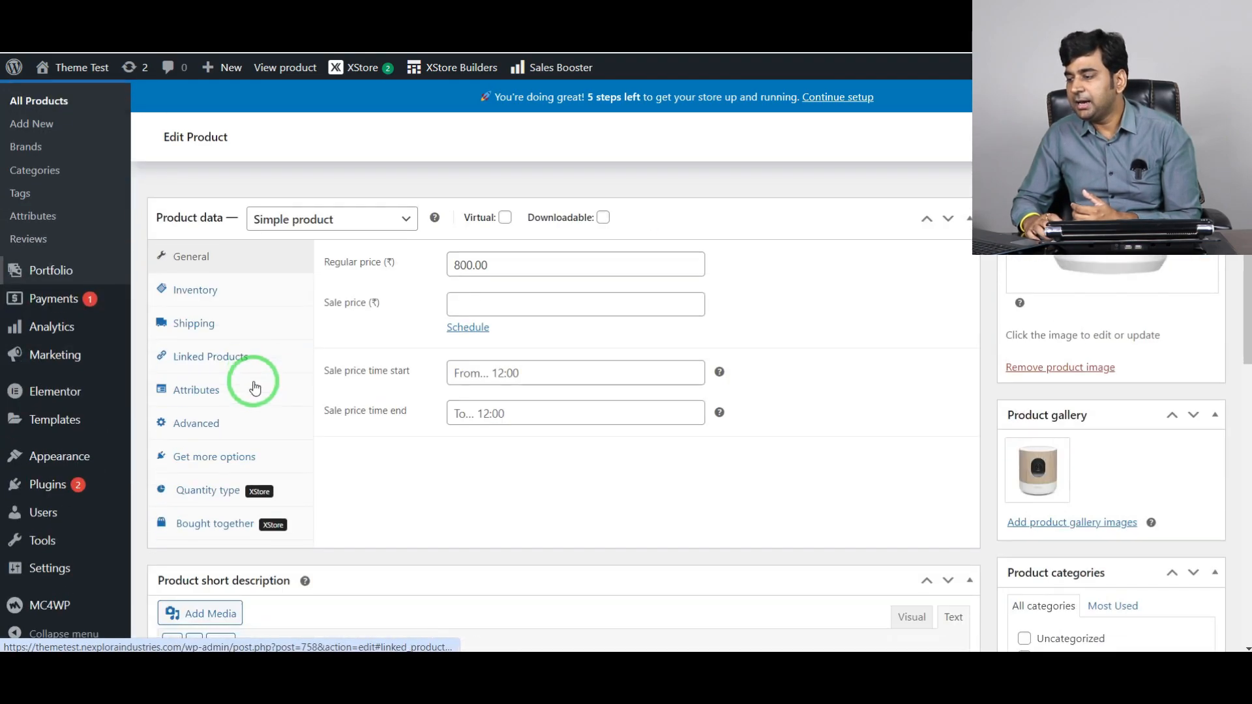
left_click(473, 327)
scroll(403, 386, "down", 3)
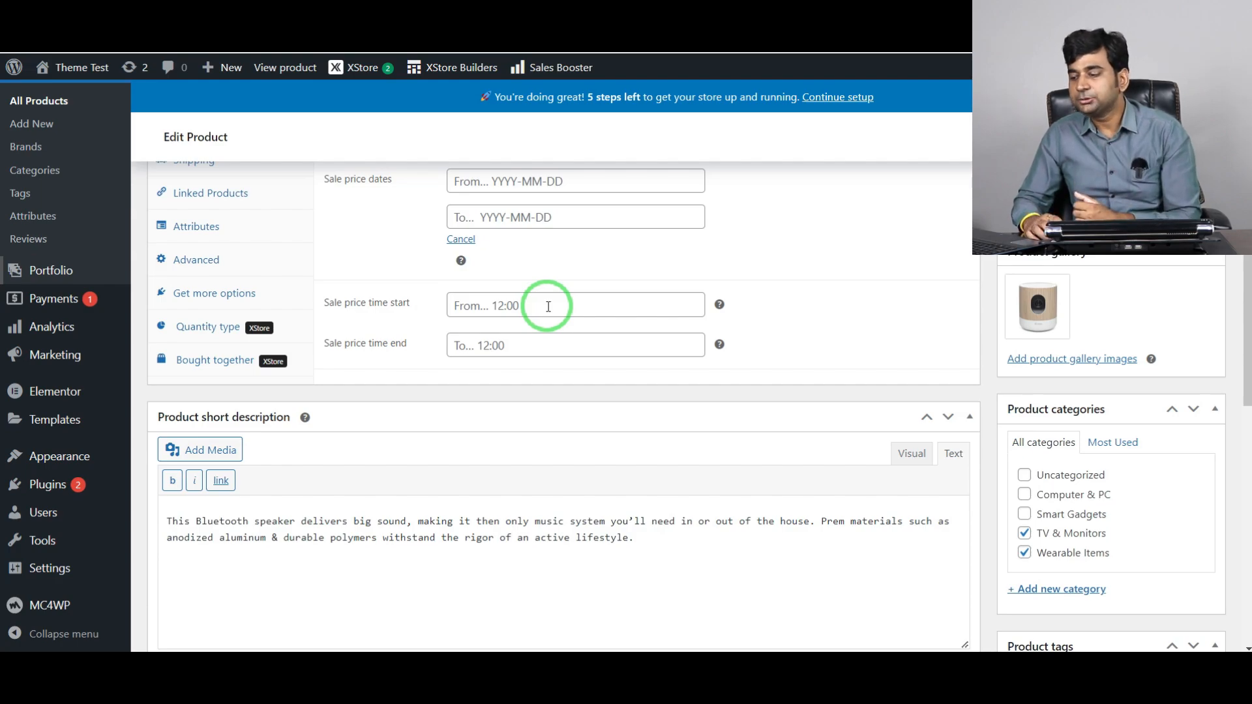
Show the product's Single layout settings in XStore Options and examine its layout, gallery, size guide and video options
scroll(549, 307, "down", 9)
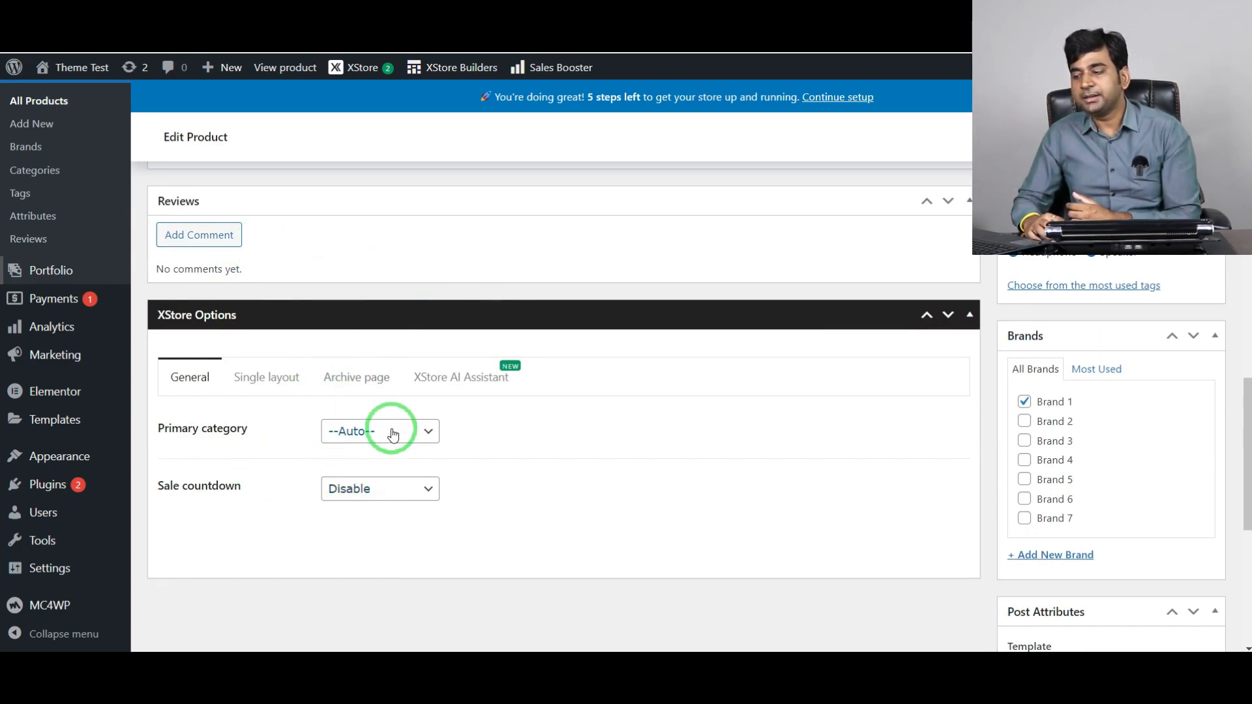
left_click(277, 377)
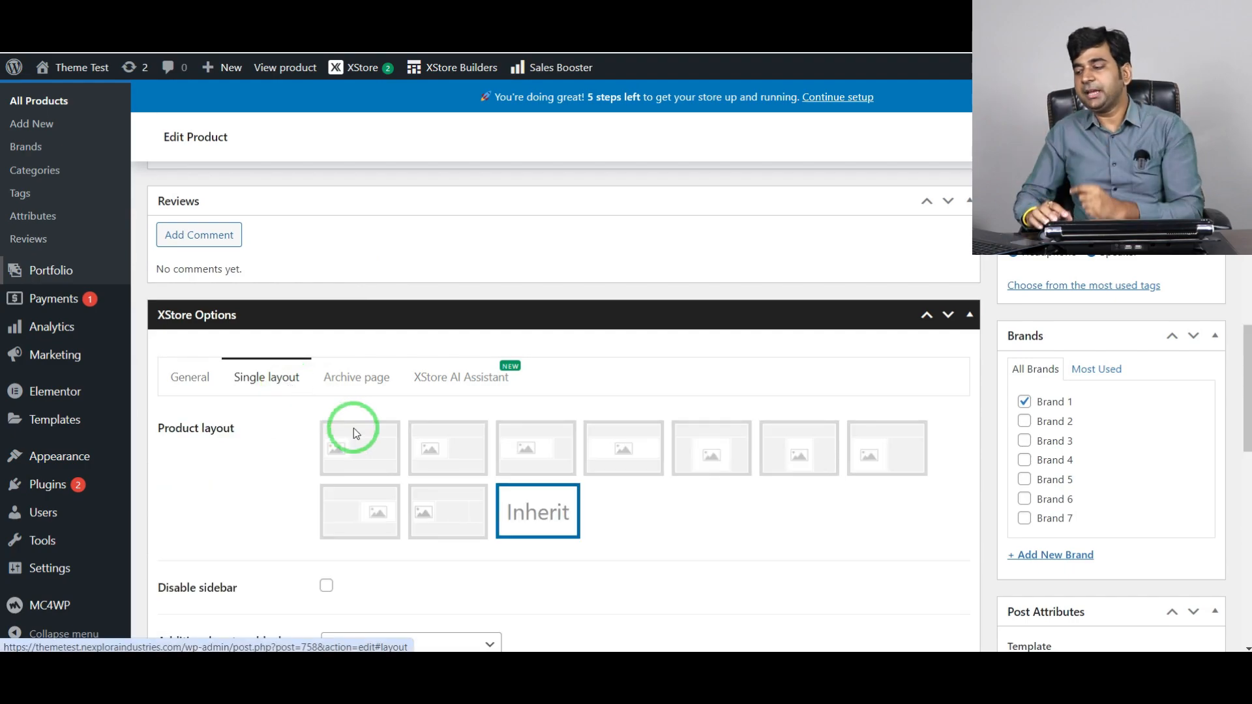
left_click(373, 380)
scroll(253, 396, "down", 3)
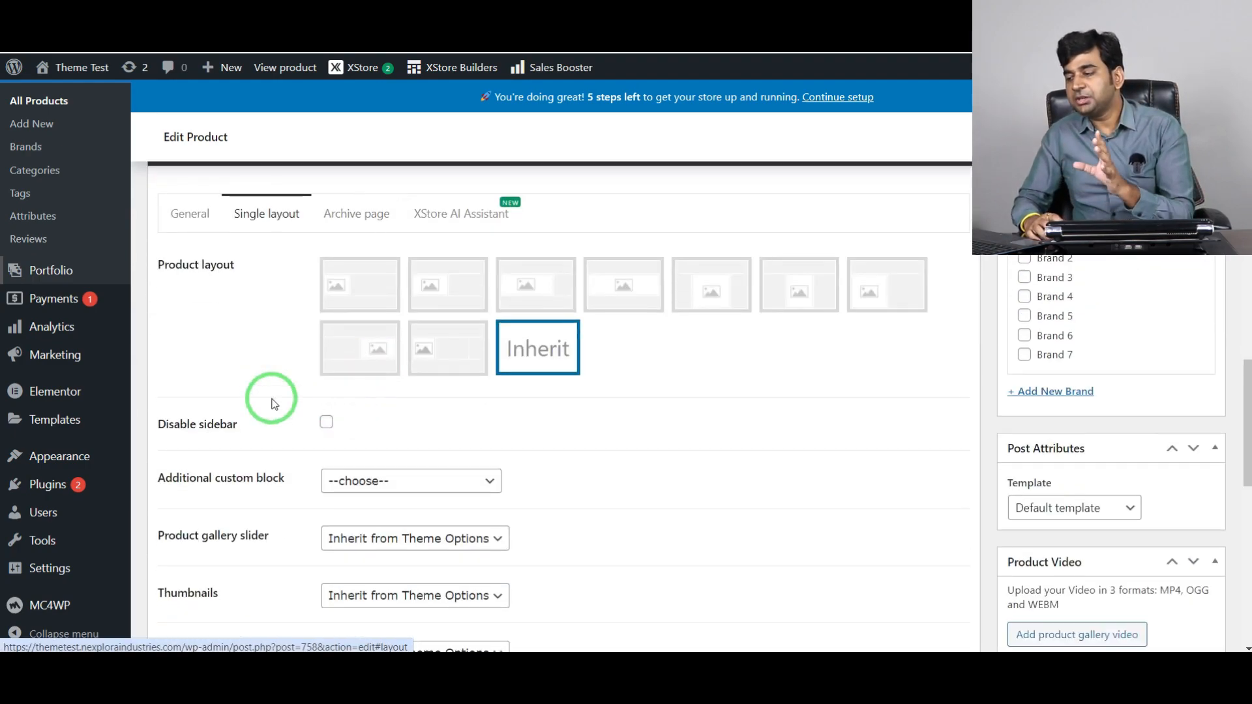
scroll(439, 213, "down", 4)
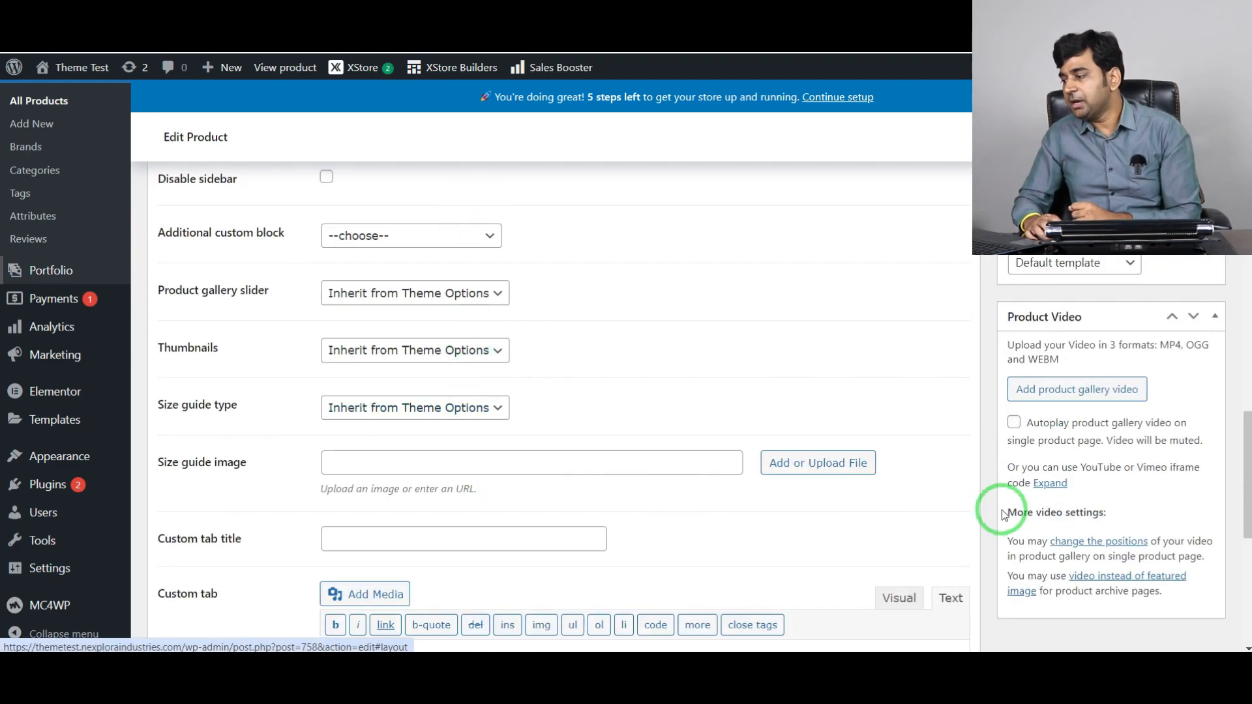
Examine the product's gallery video settings, brands, tags and XStore single layout options on the edit page
scroll(942, 489, "up", 4)
scroll(1149, 546, "down", 3)
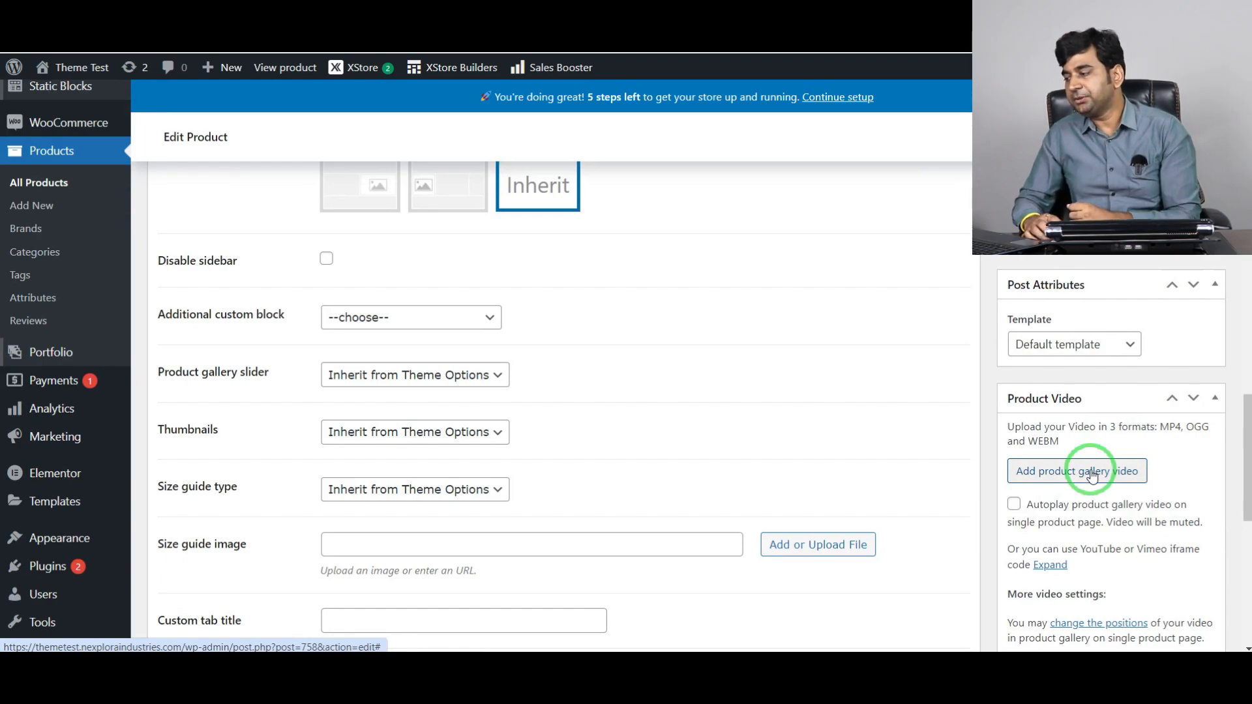
scroll(1123, 485, "down", 5)
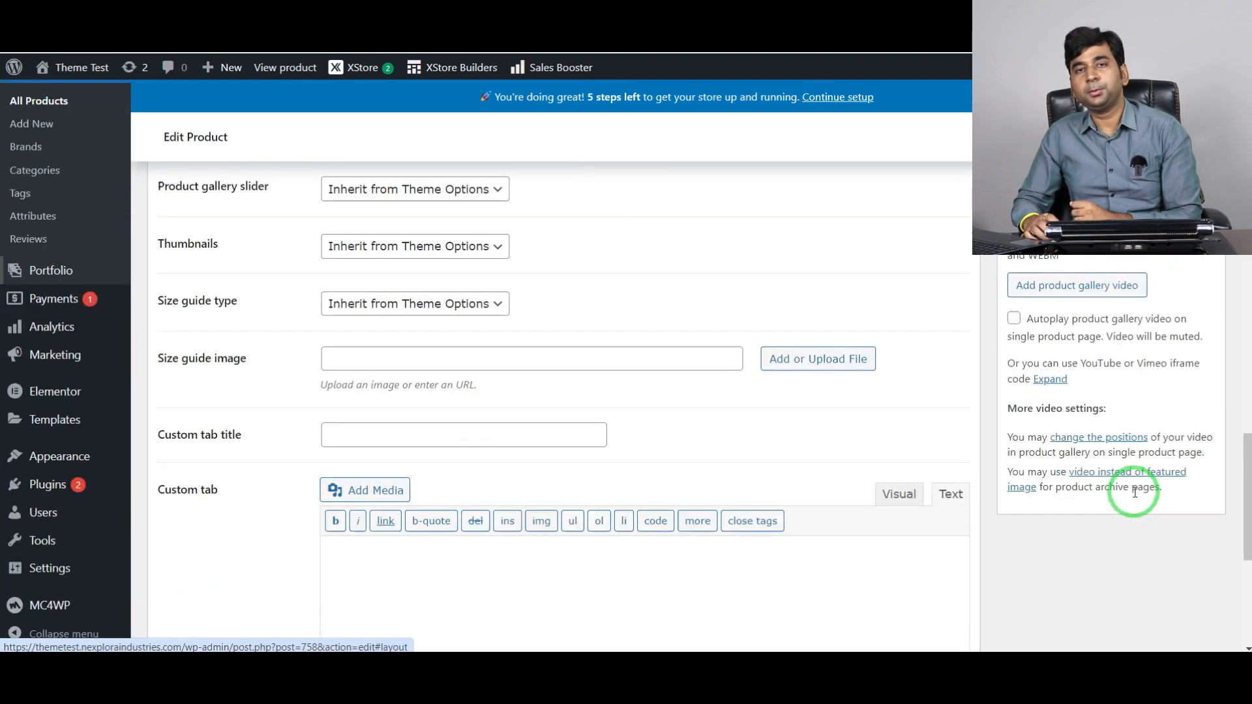
scroll(864, 533, "up", 7)
scroll(787, 566, "up", 5)
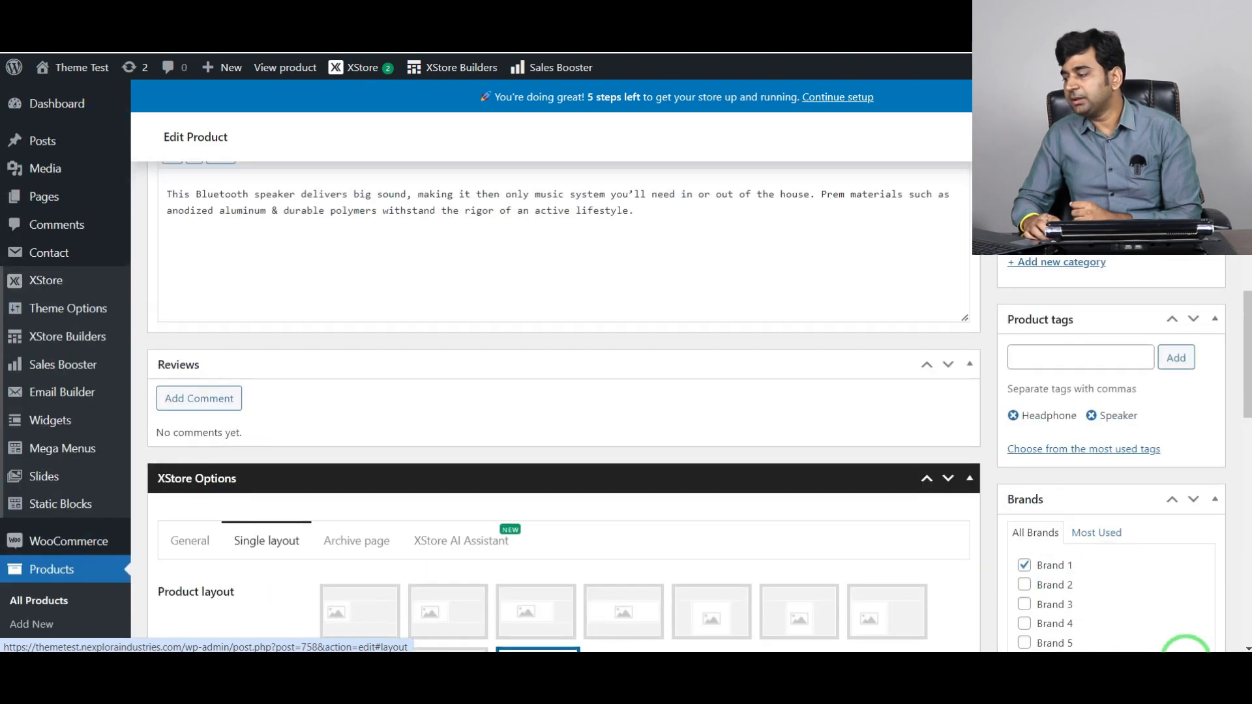
scroll(1167, 600, "down", 3)
scroll(1182, 560, "down", 3)
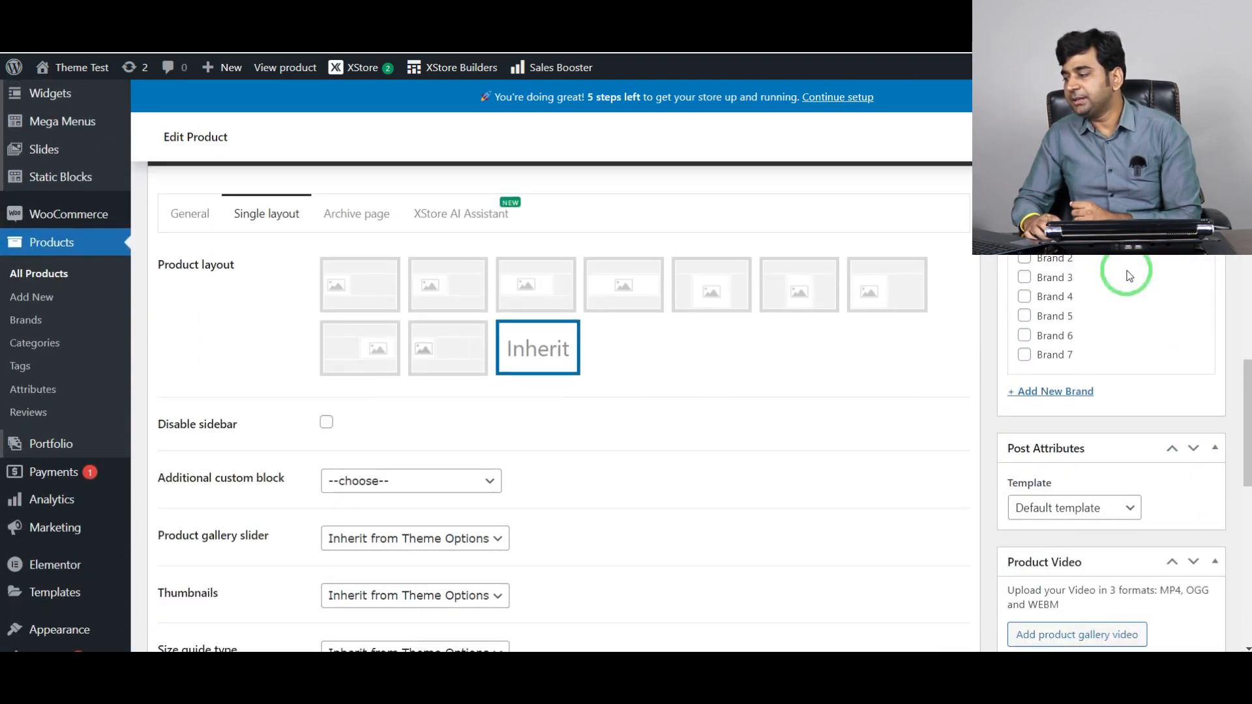
scroll(1089, 404, "up", 12)
scroll(1107, 429, "up", 3)
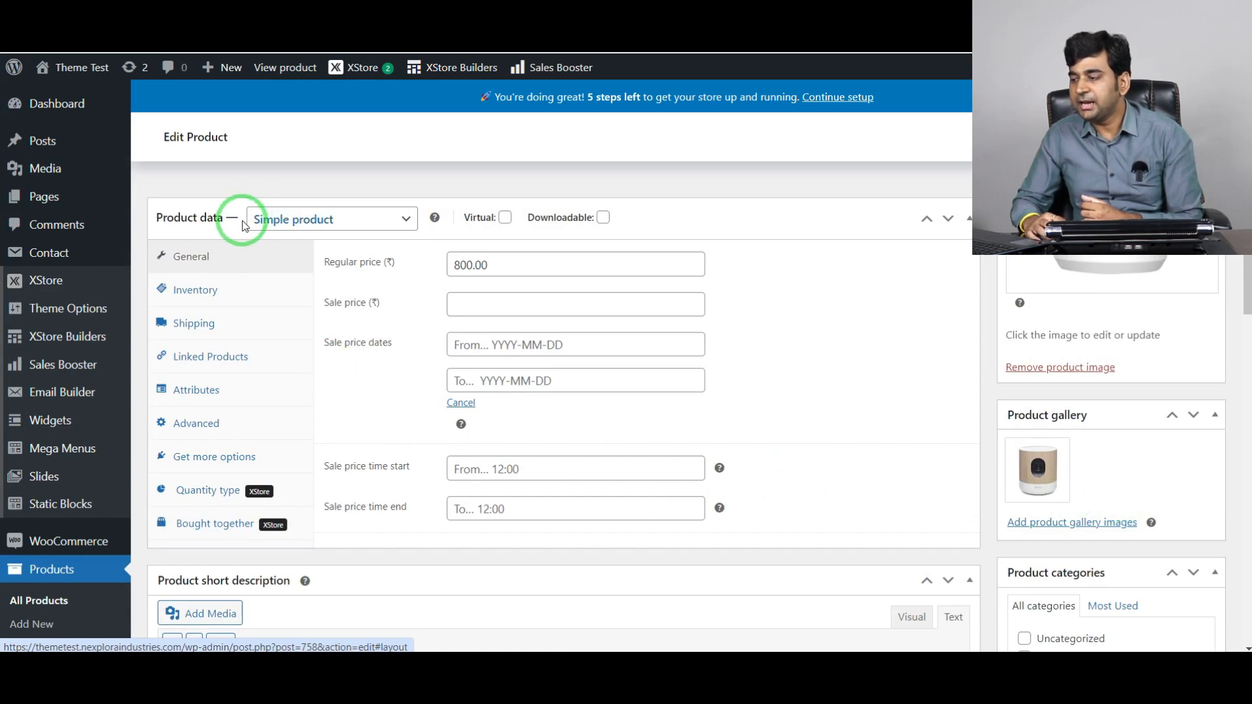
View the product's Inventory, Quantity type and Bought together settings, including the Bought together product search field
left_click(208, 285)
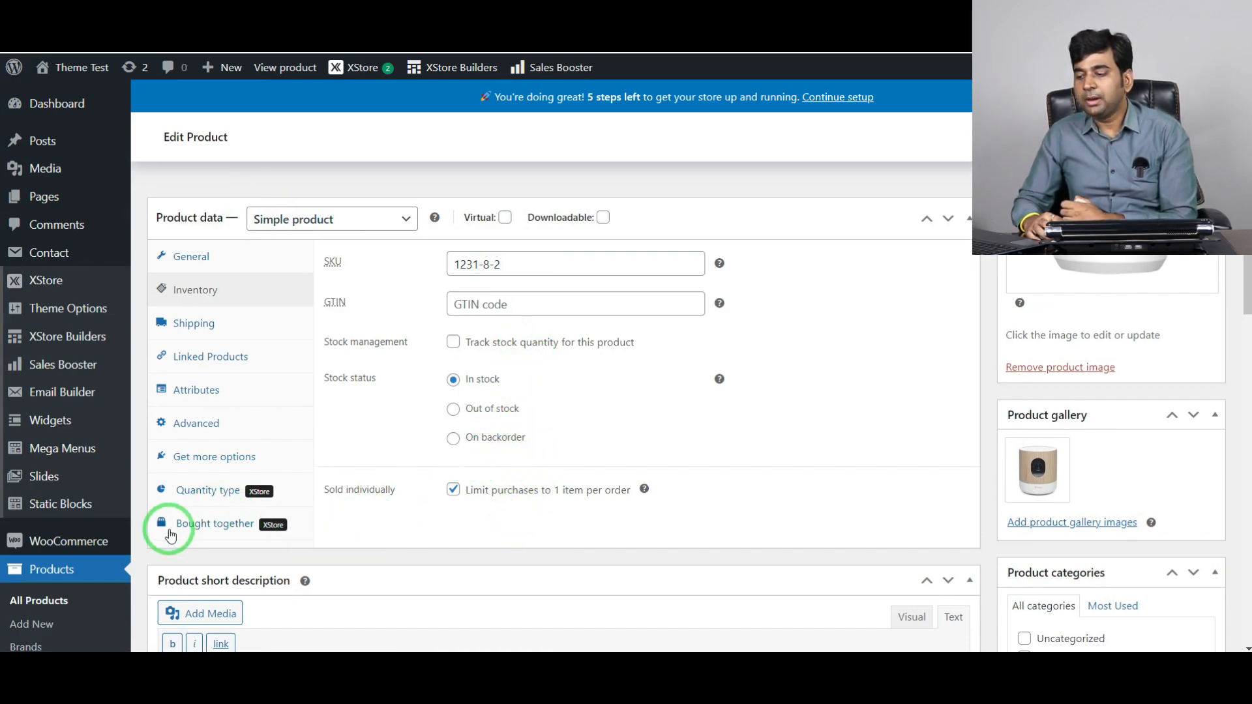
left_click(206, 499)
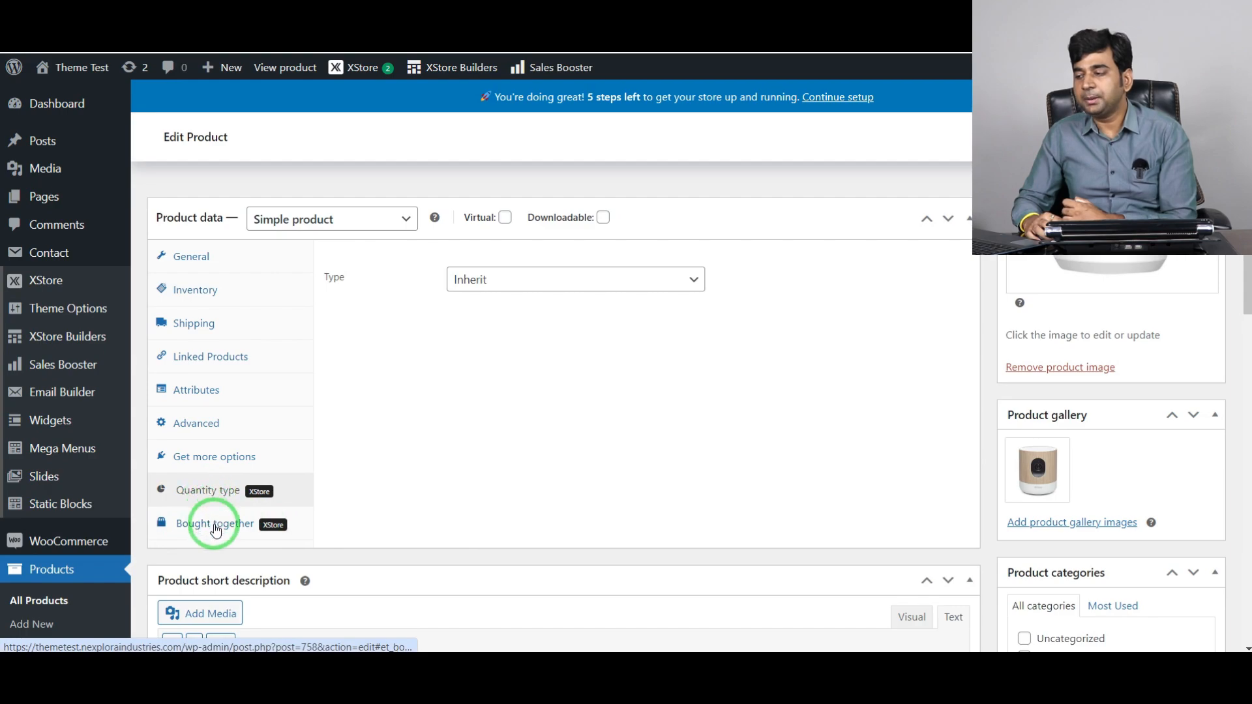
left_click(216, 526)
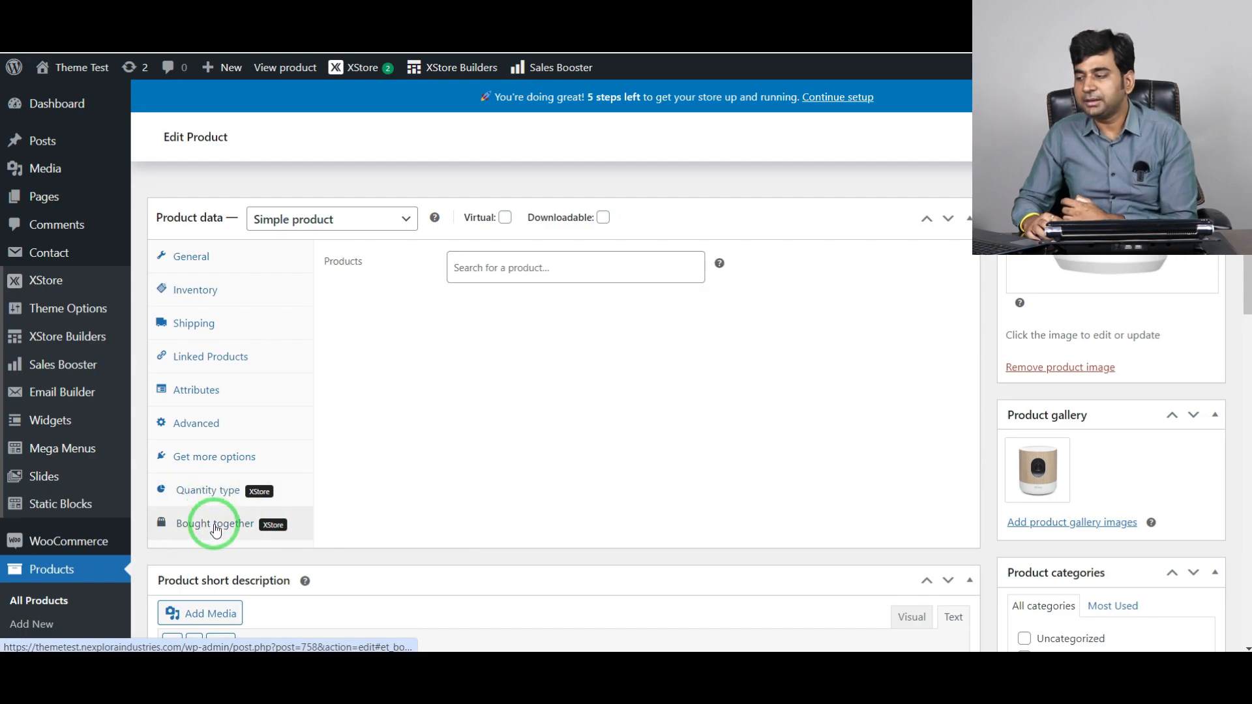
left_click(565, 270)
scroll(543, 437, "up", 1)
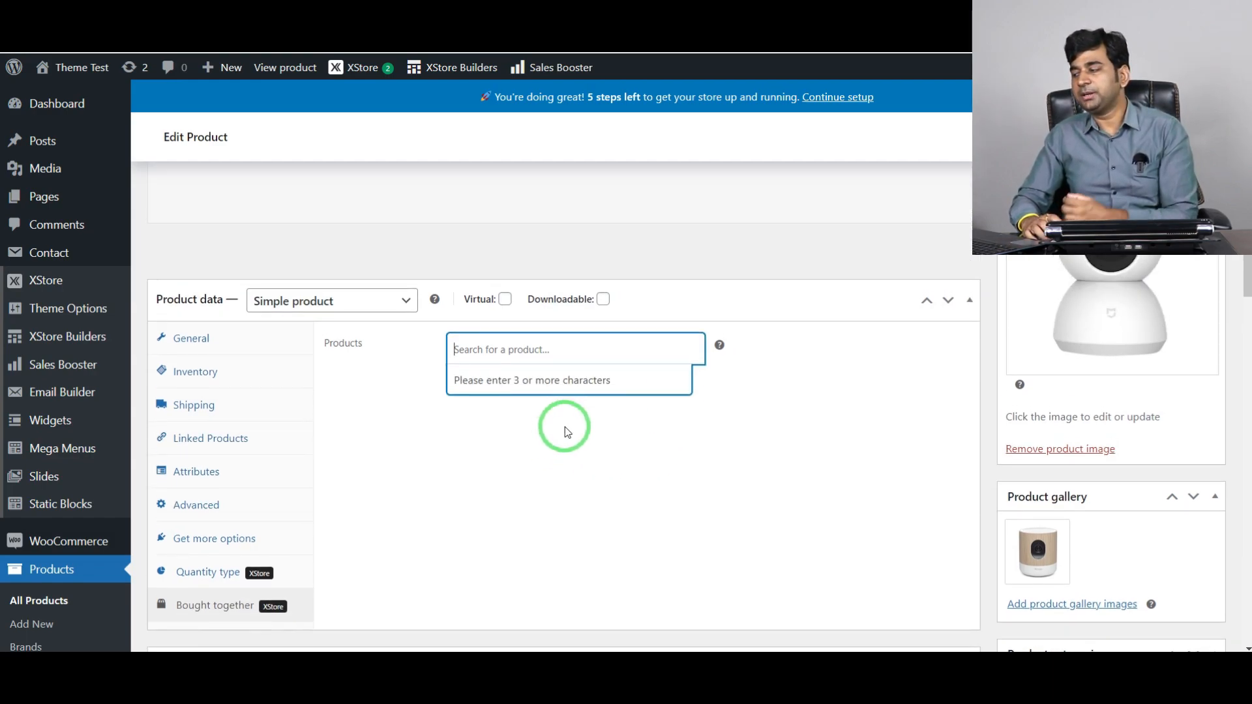
left_click(565, 428)
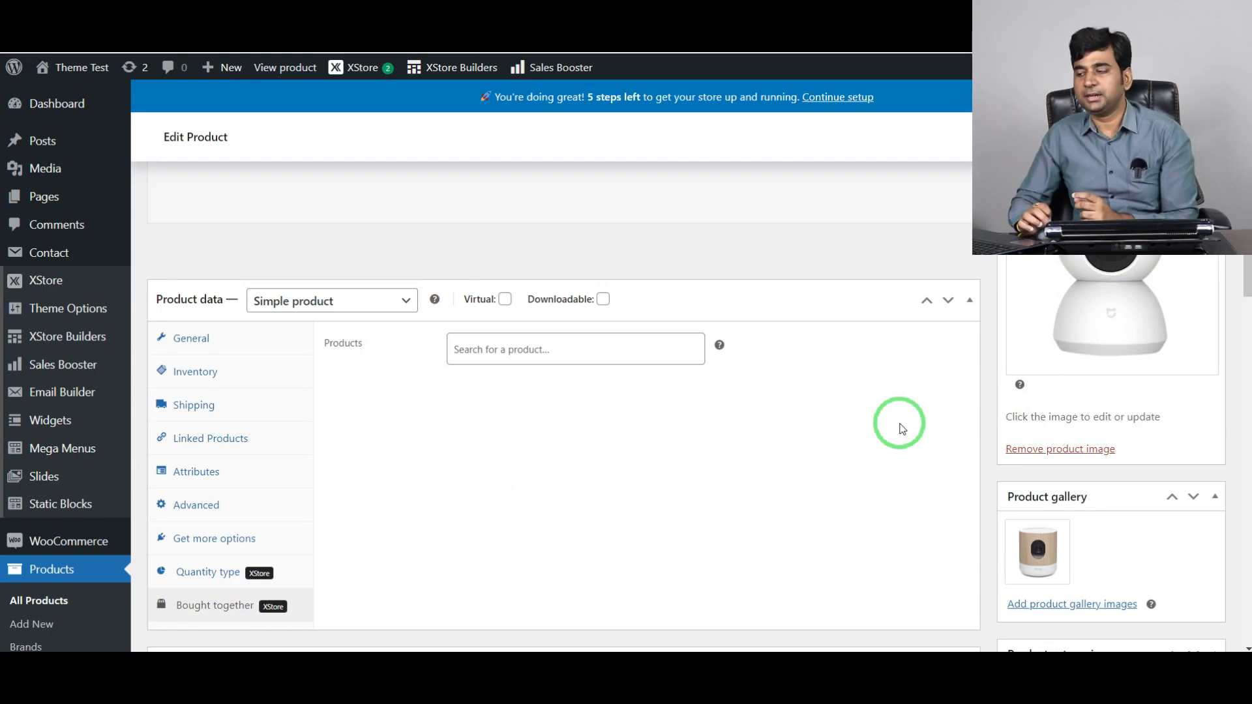
scroll(977, 497, "up", 7)
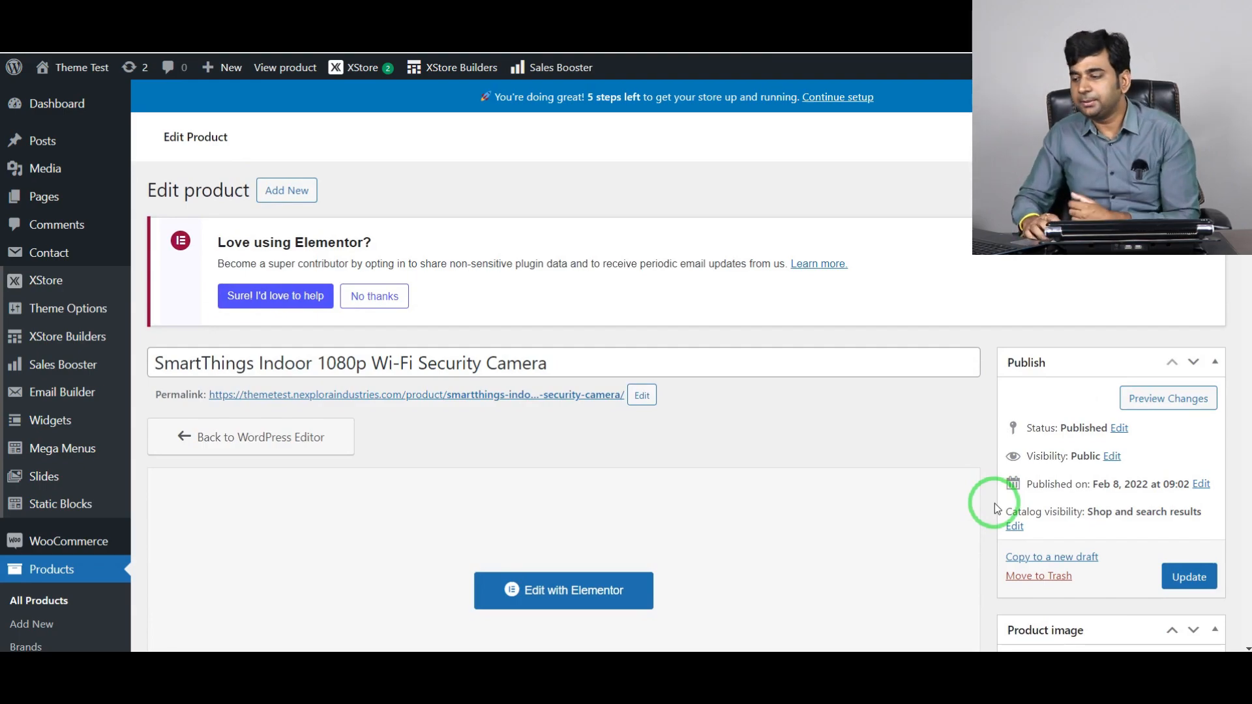
scroll(972, 489, "down", 20)
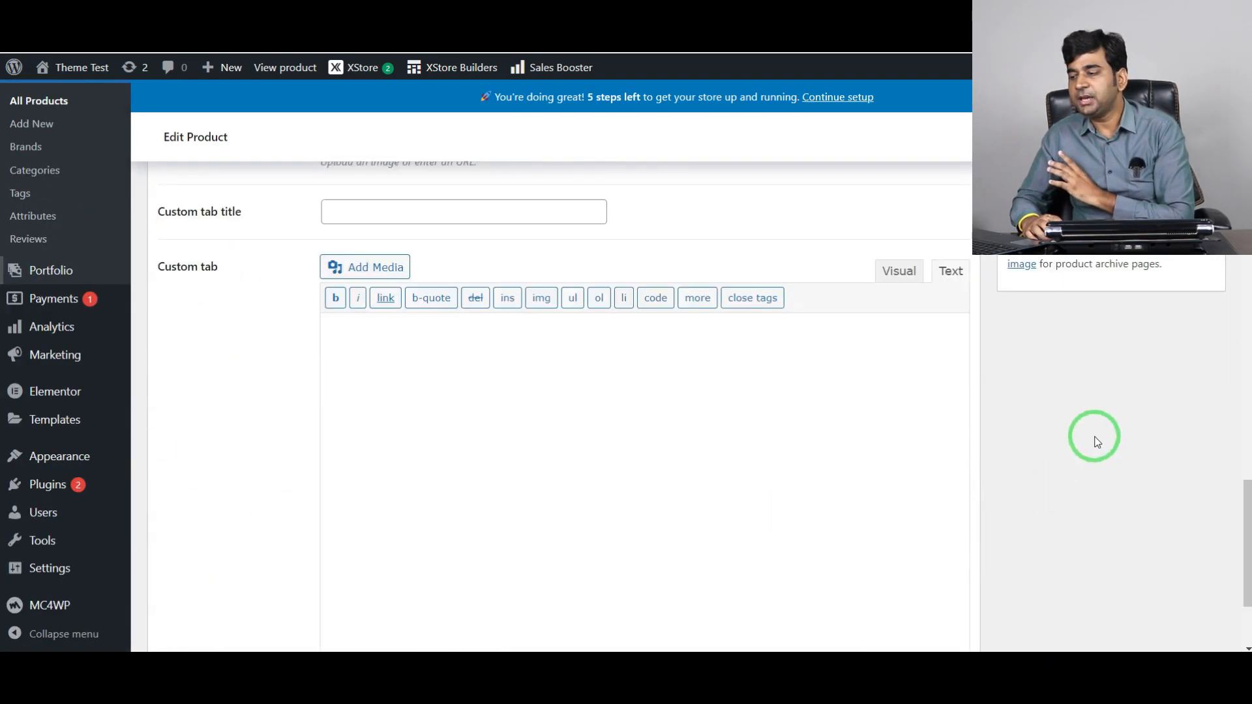
scroll(835, 487, "up", 6)
scroll(832, 484, "up", 10)
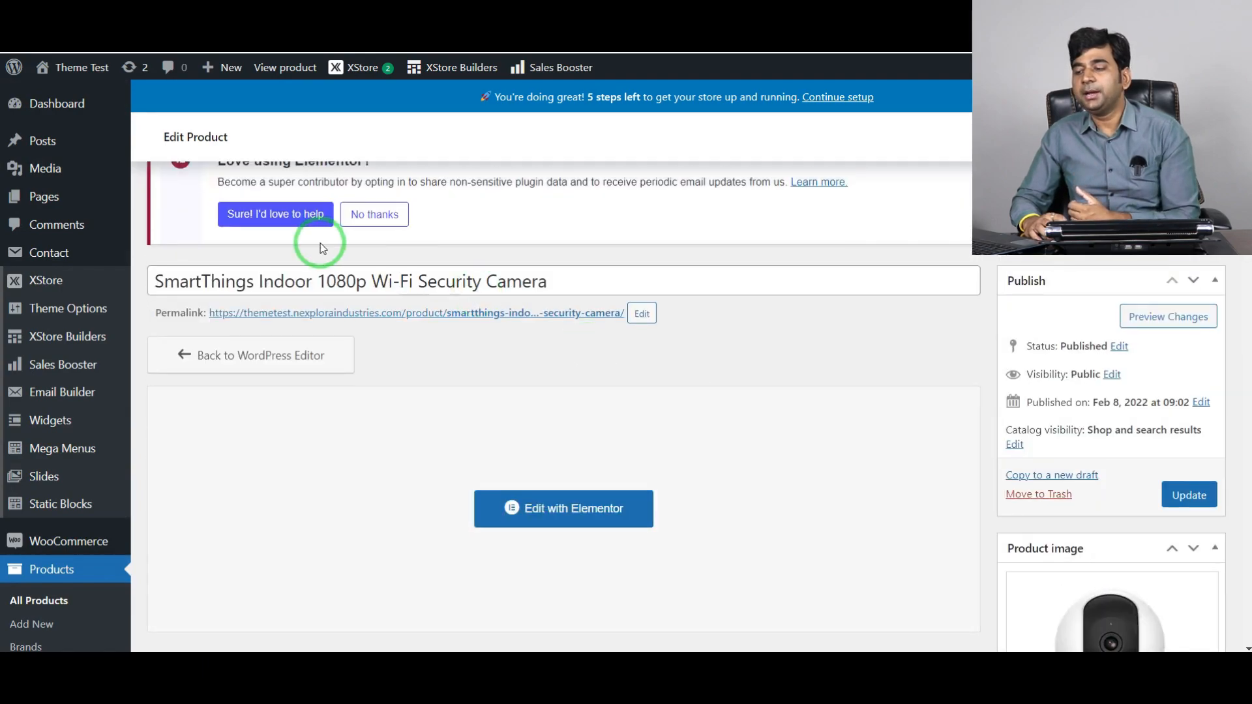
Open the list of all XStore slides and look over its instructions
mouse_move(96, 135)
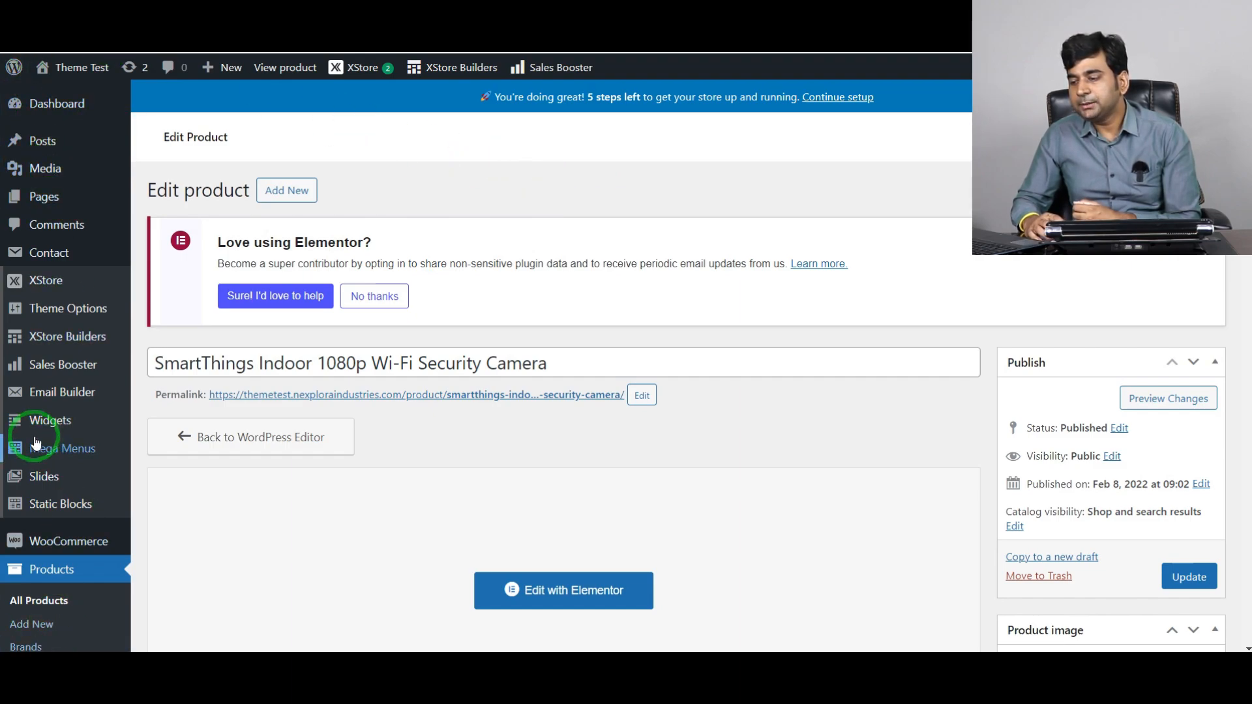
mouse_move(89, 463)
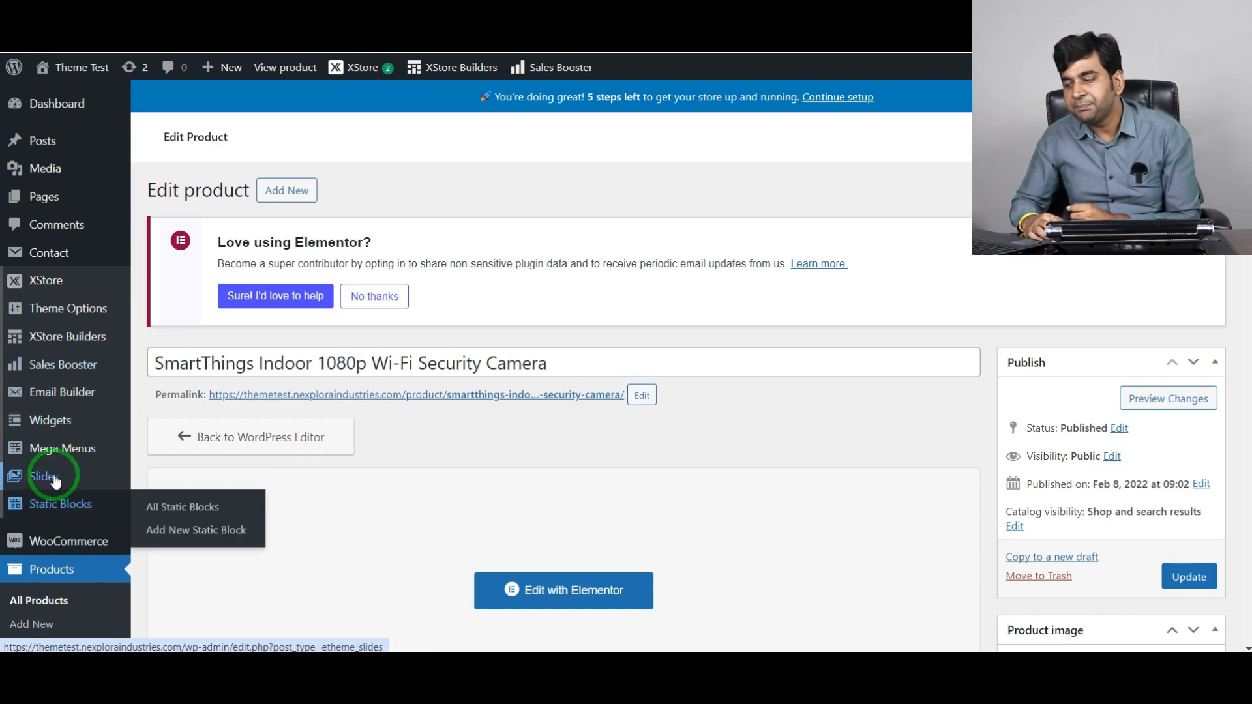
left_click(171, 477)
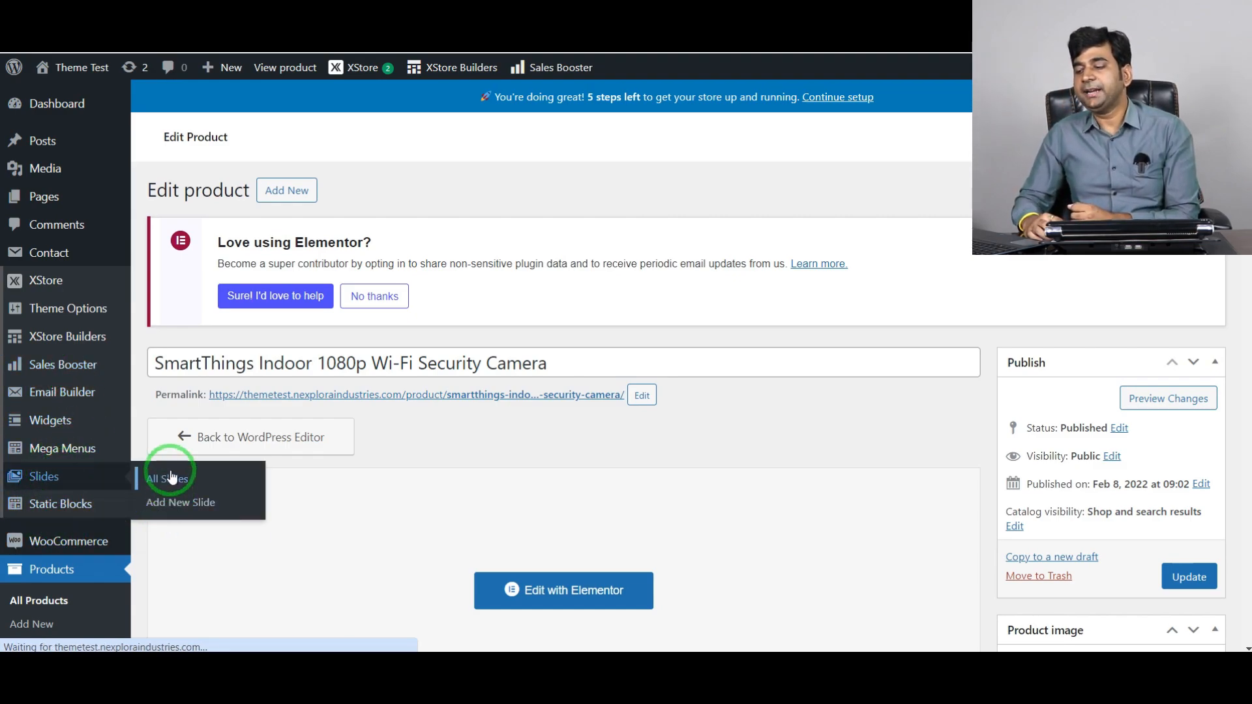
scroll(284, 512, "down", 5)
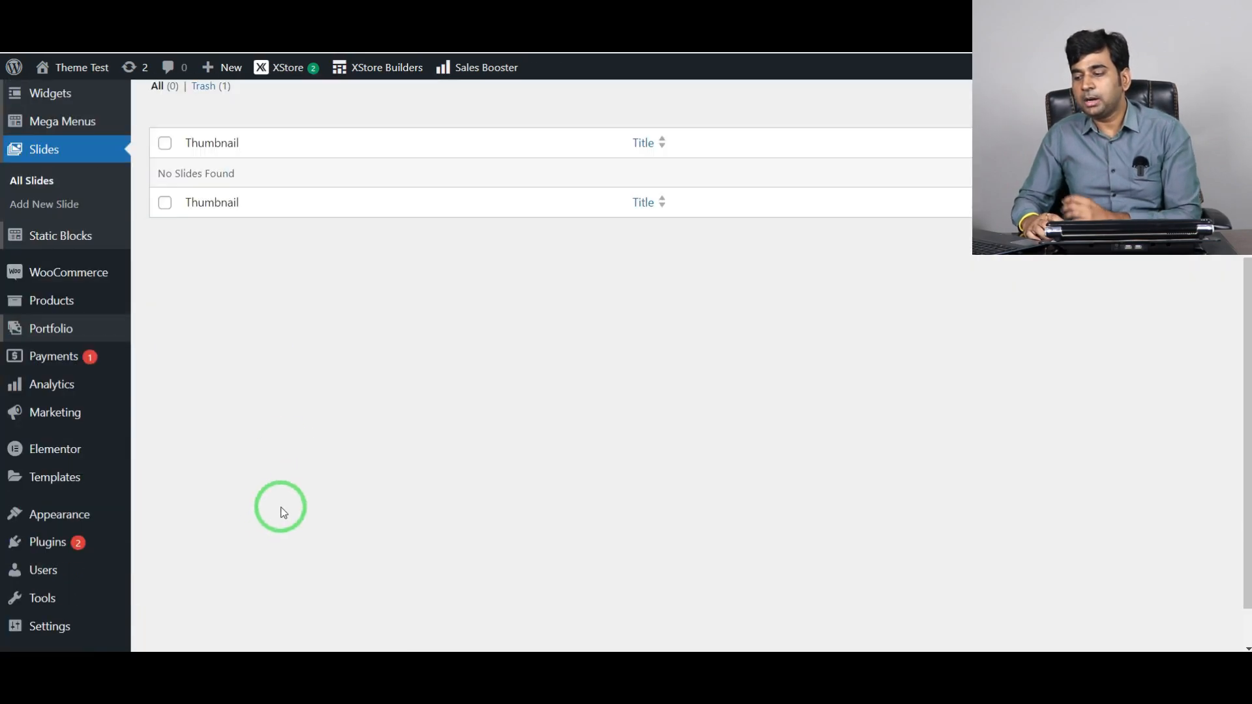
scroll(284, 512, "up", 5)
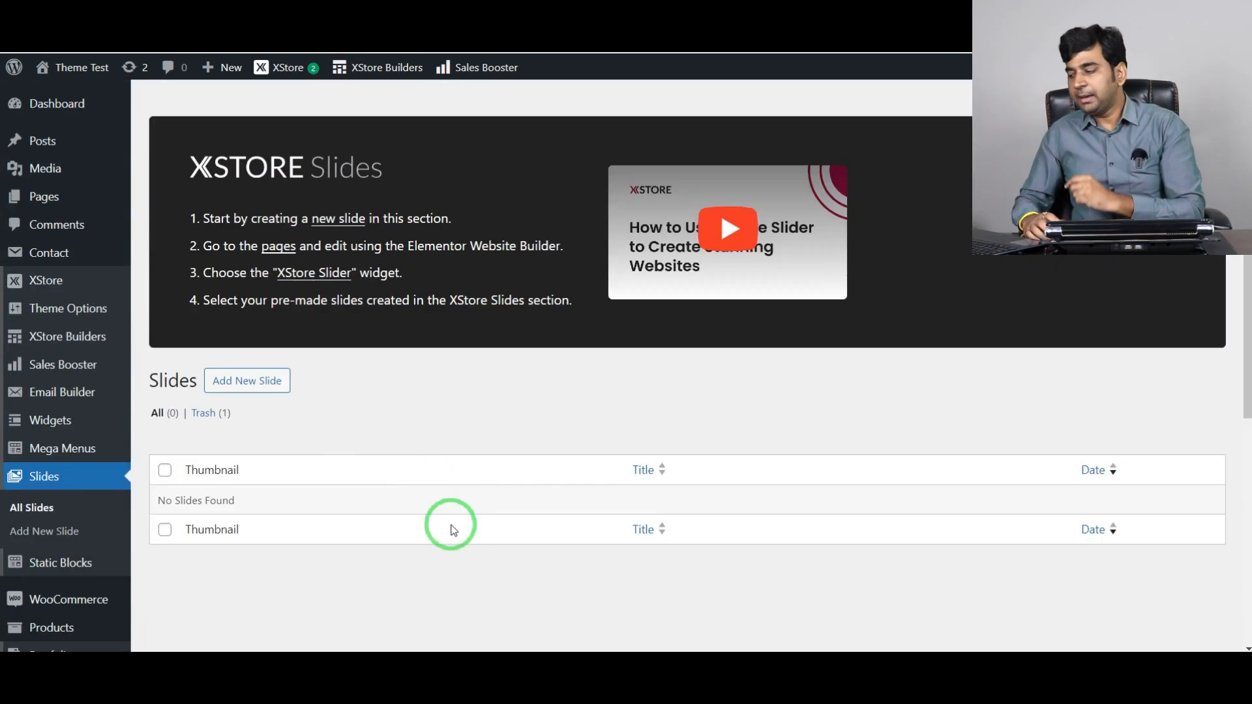
Add a new slide, browse the XStore slide templates and insert the "Making Your Pet Happier" template
left_click(268, 383)
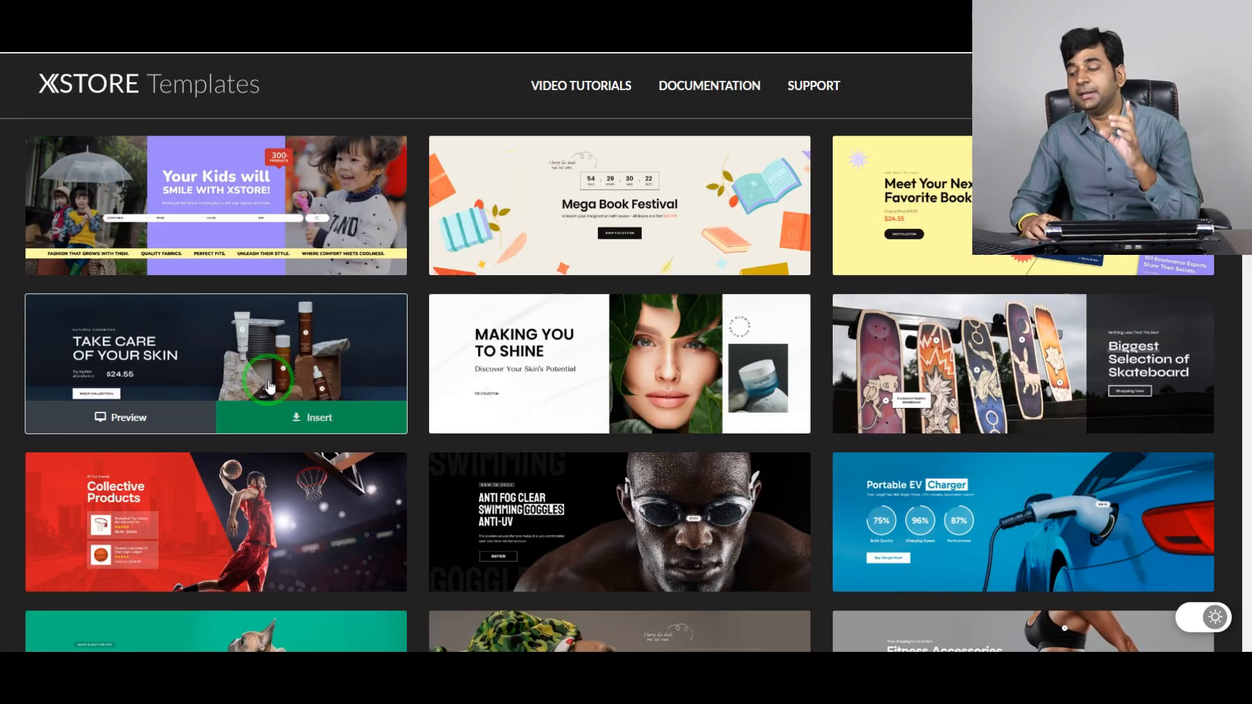
scroll(593, 363, "down", 10)
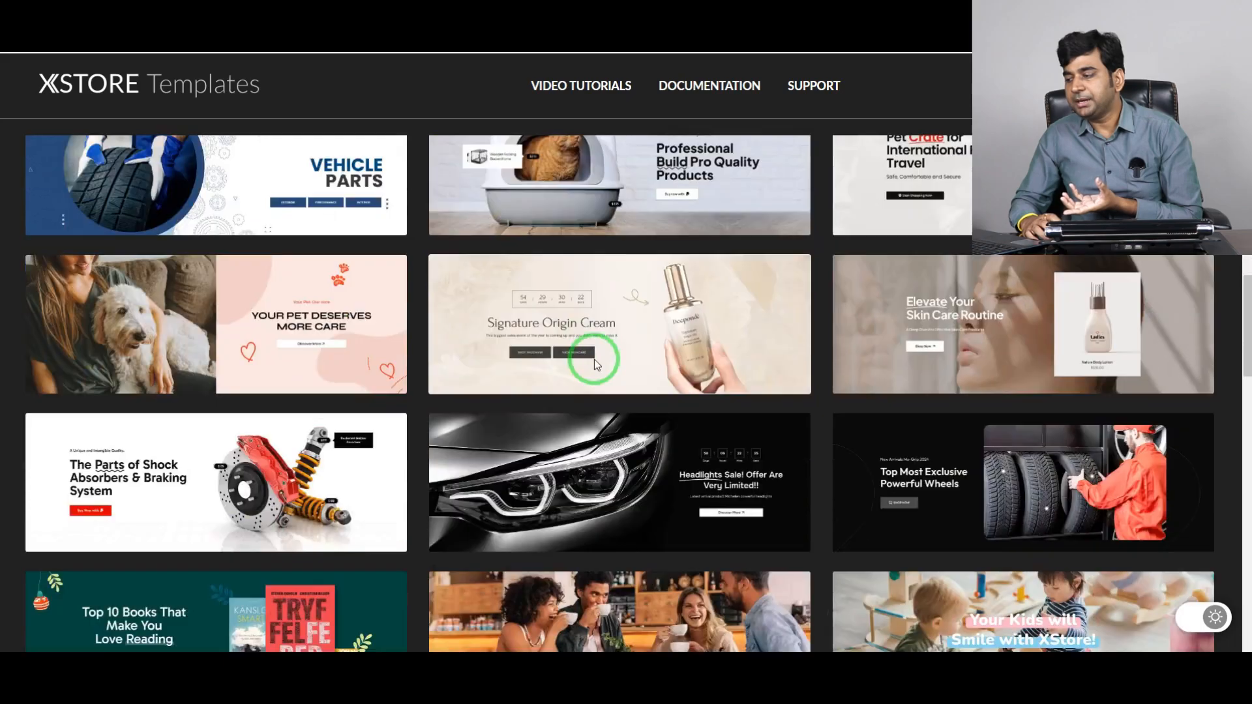
scroll(593, 359, "down", 15)
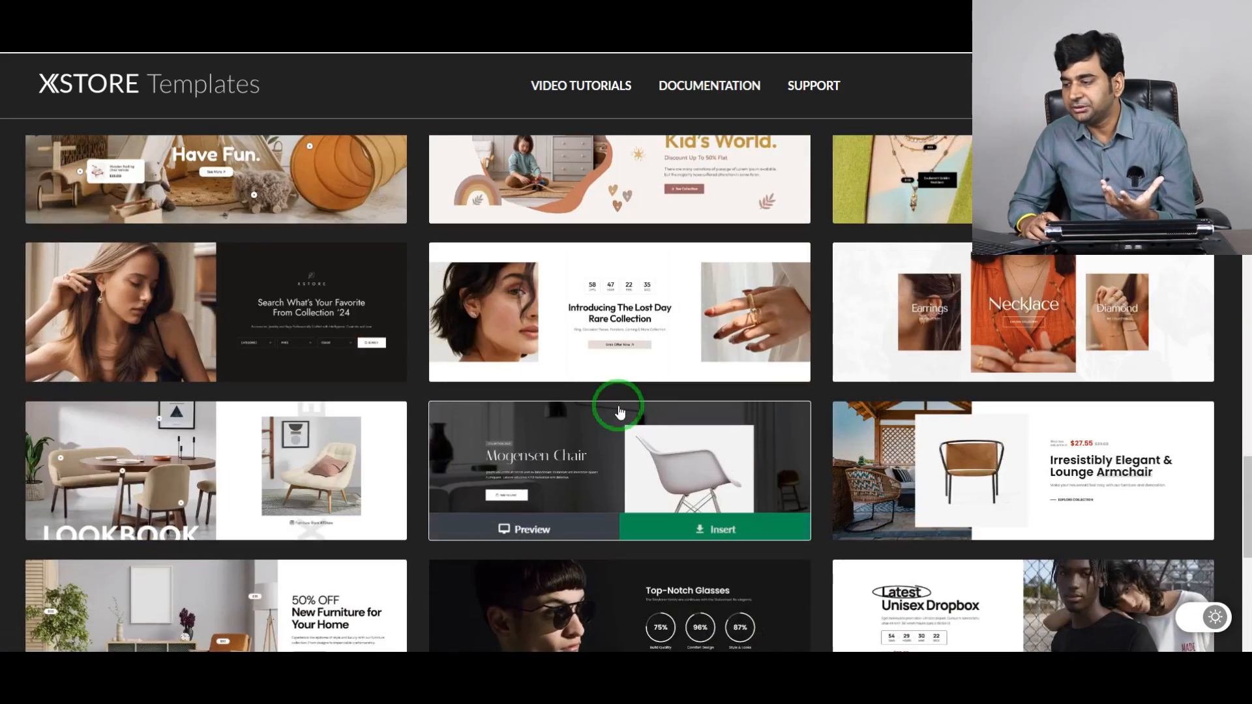
scroll(620, 410, "up", 12)
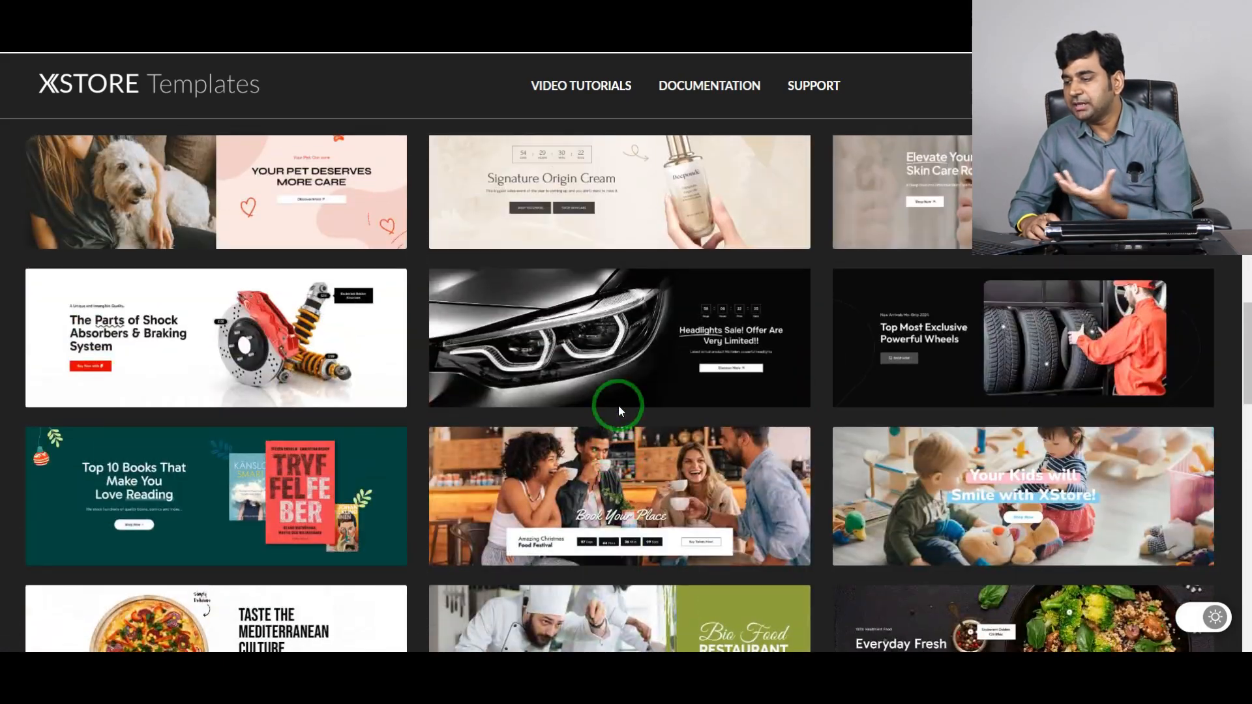
scroll(620, 405, "up", 3)
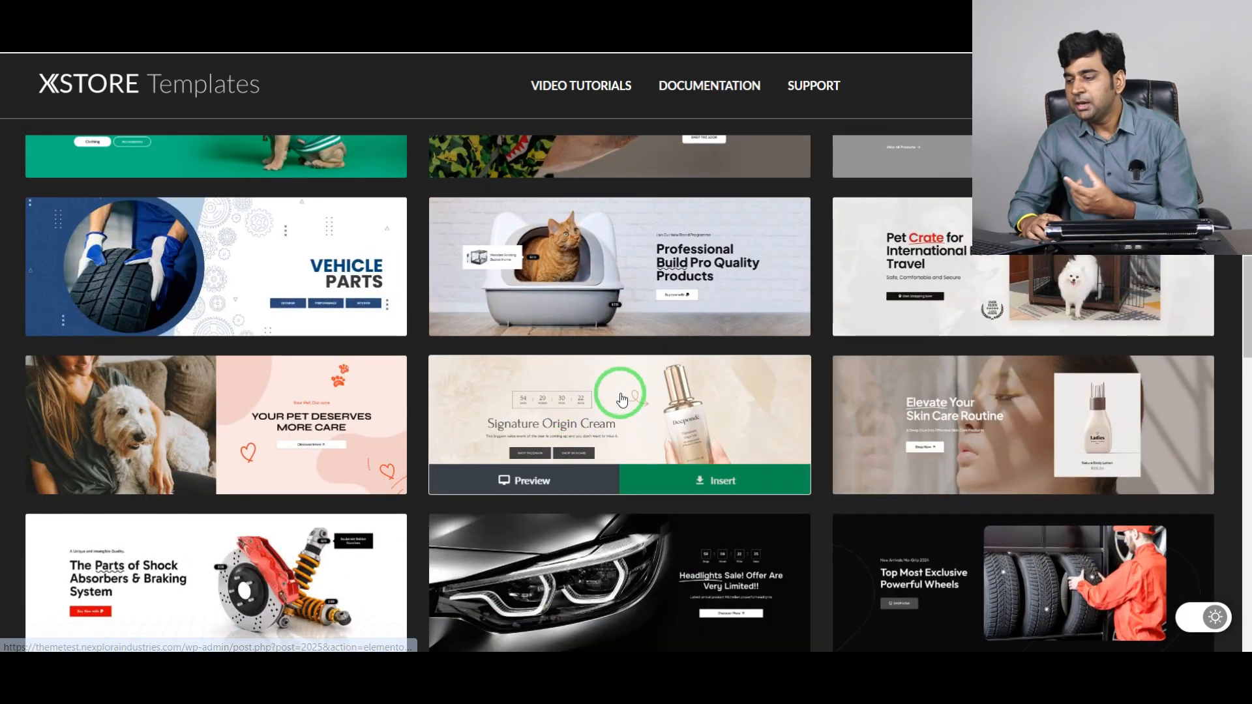
scroll(619, 401, "up", 5)
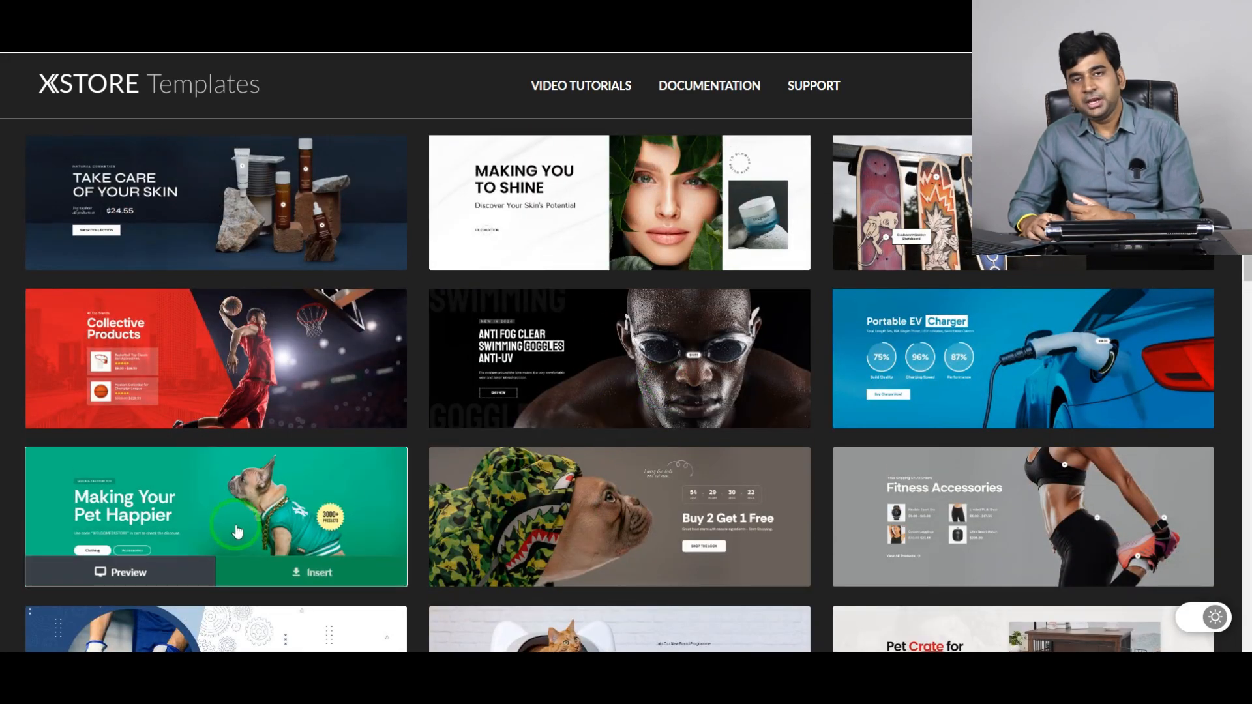
left_click(320, 571)
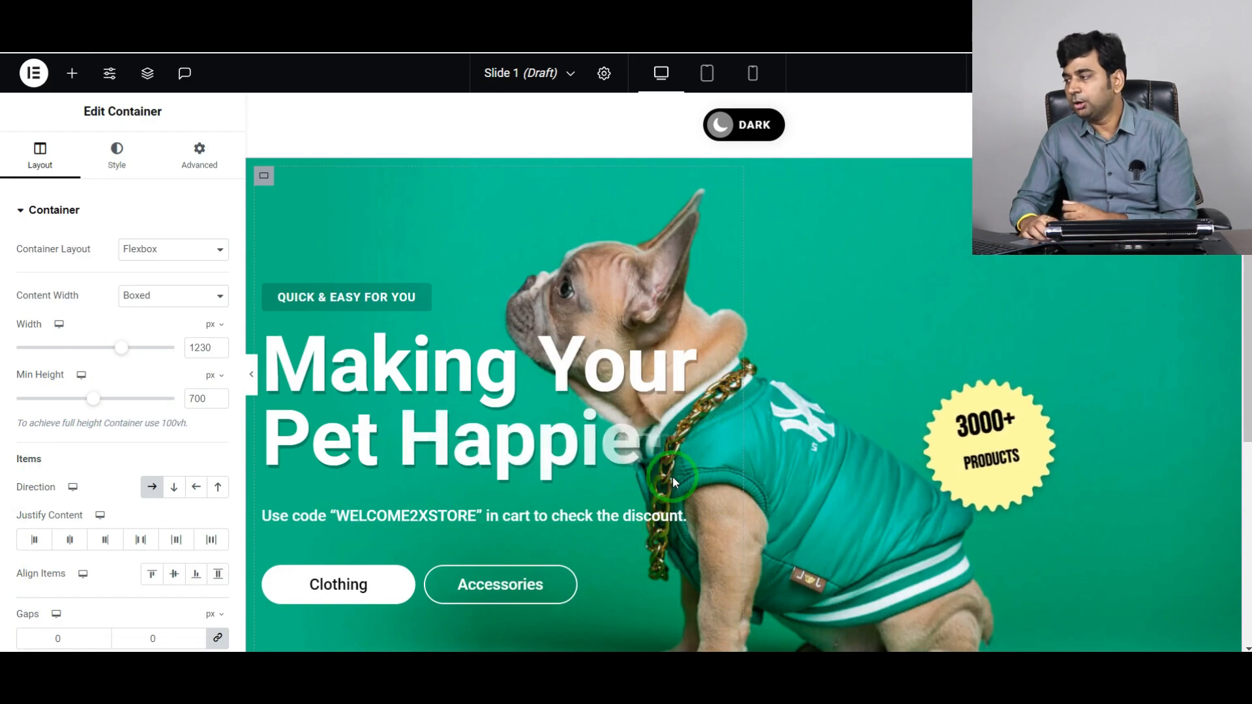
Publish the pet slide and return to the slides list, reloading it to include the new slide
left_click(1182, 73)
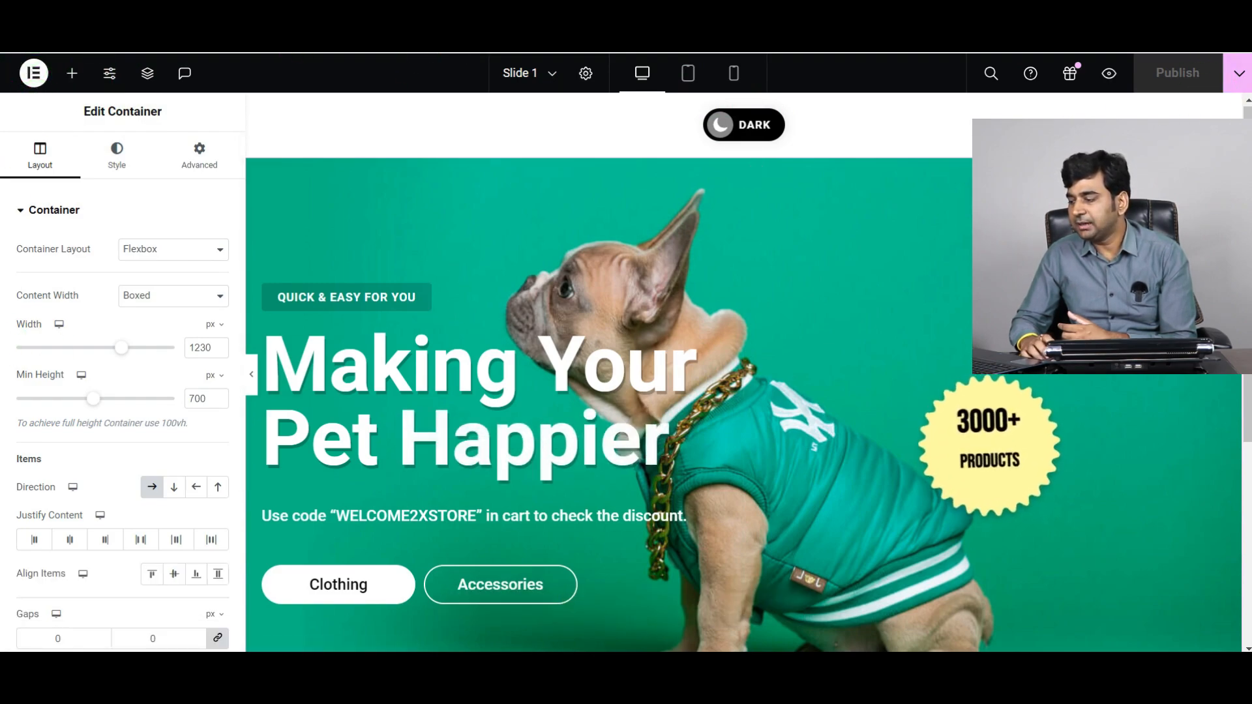
left_click(546, 478)
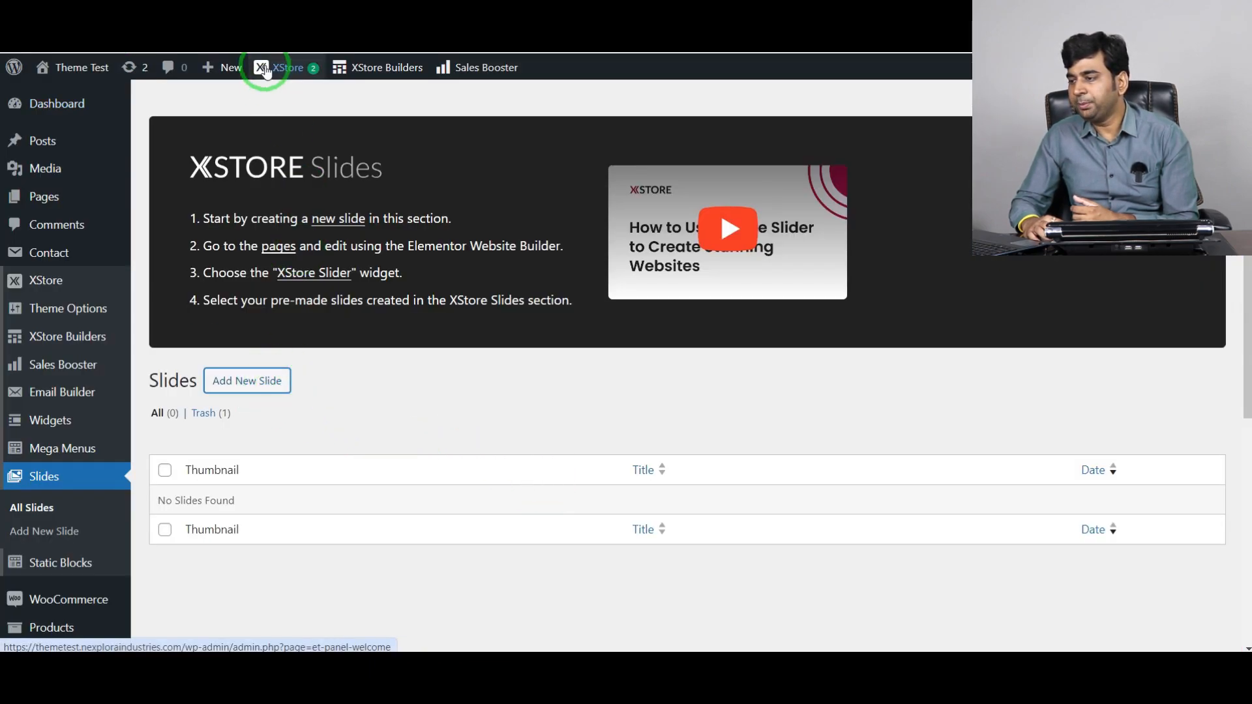
left_click(283, 36)
key("Return")
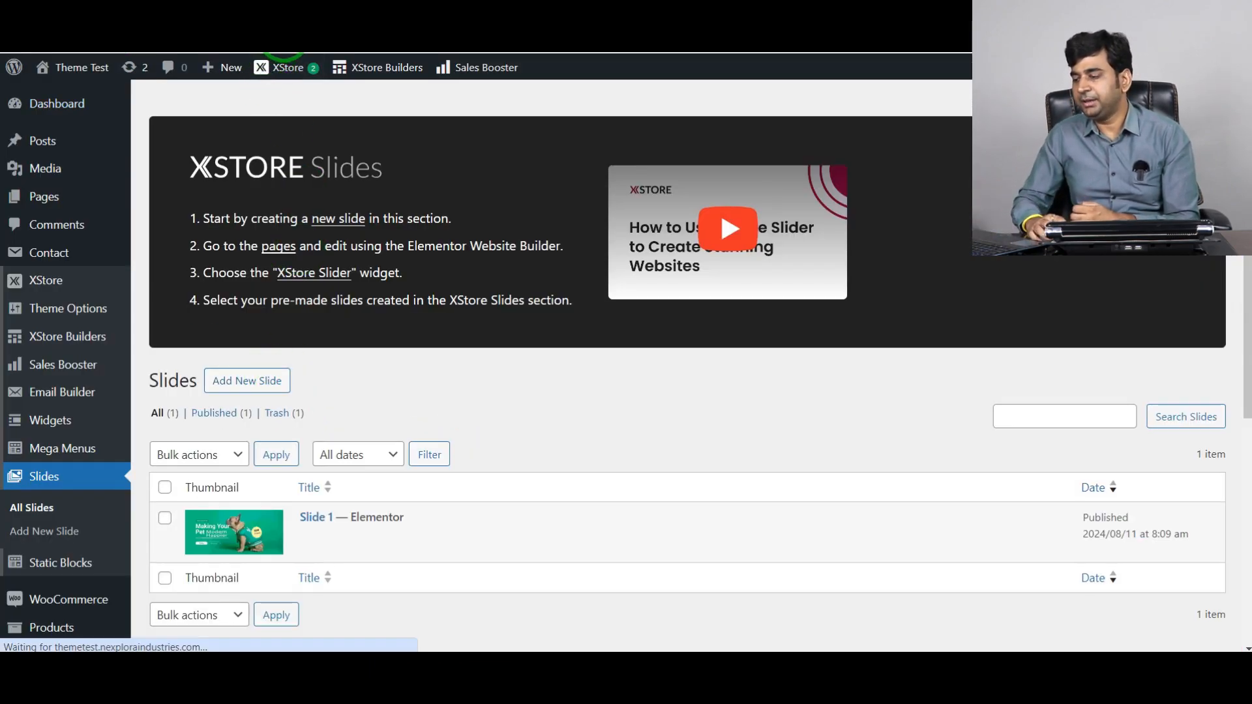
left_click(213, 498)
left_click(302, 116)
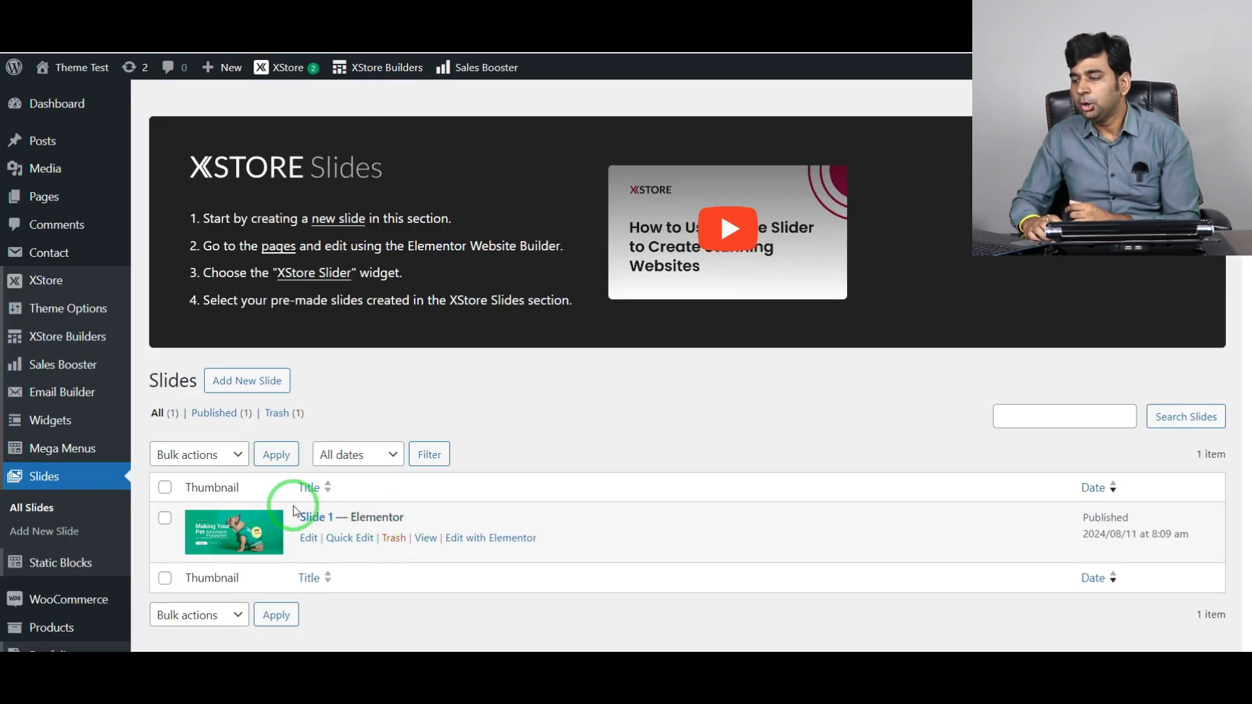
scroll(383, 448, "down", 2)
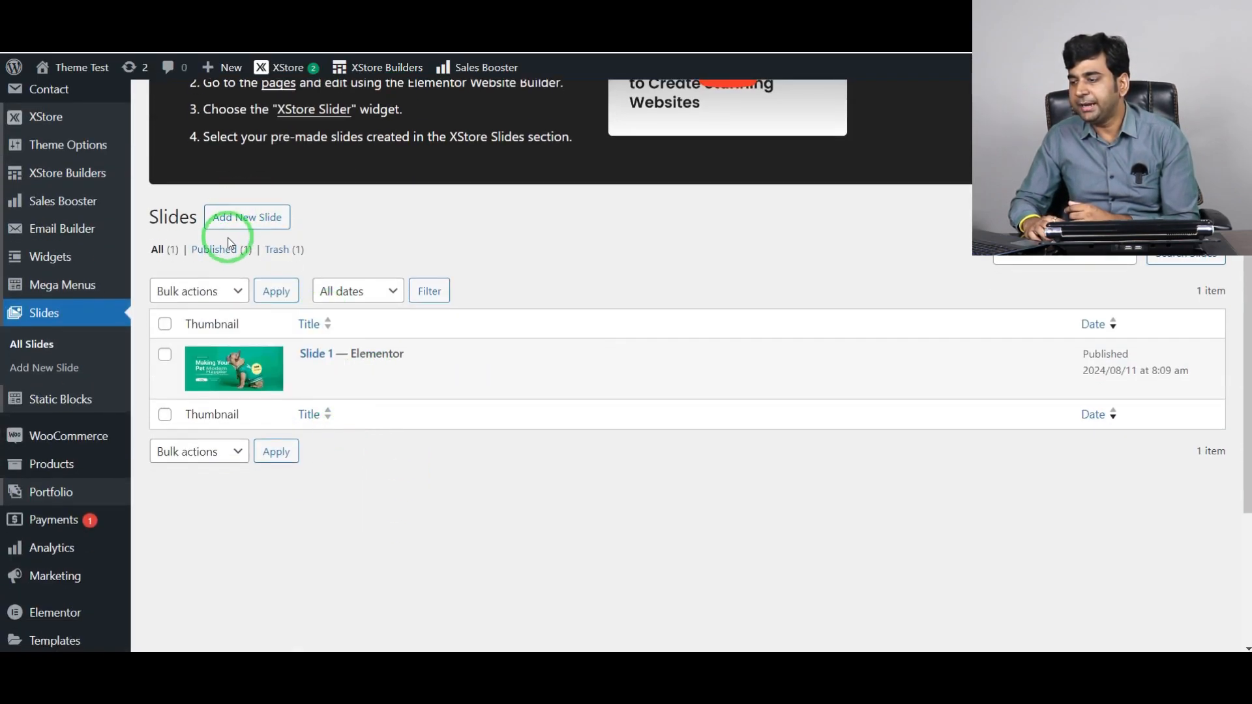
Create and publish a second slide from the "Your Kids will Smile with XStore!" template, returning to the slides list
left_click(246, 221)
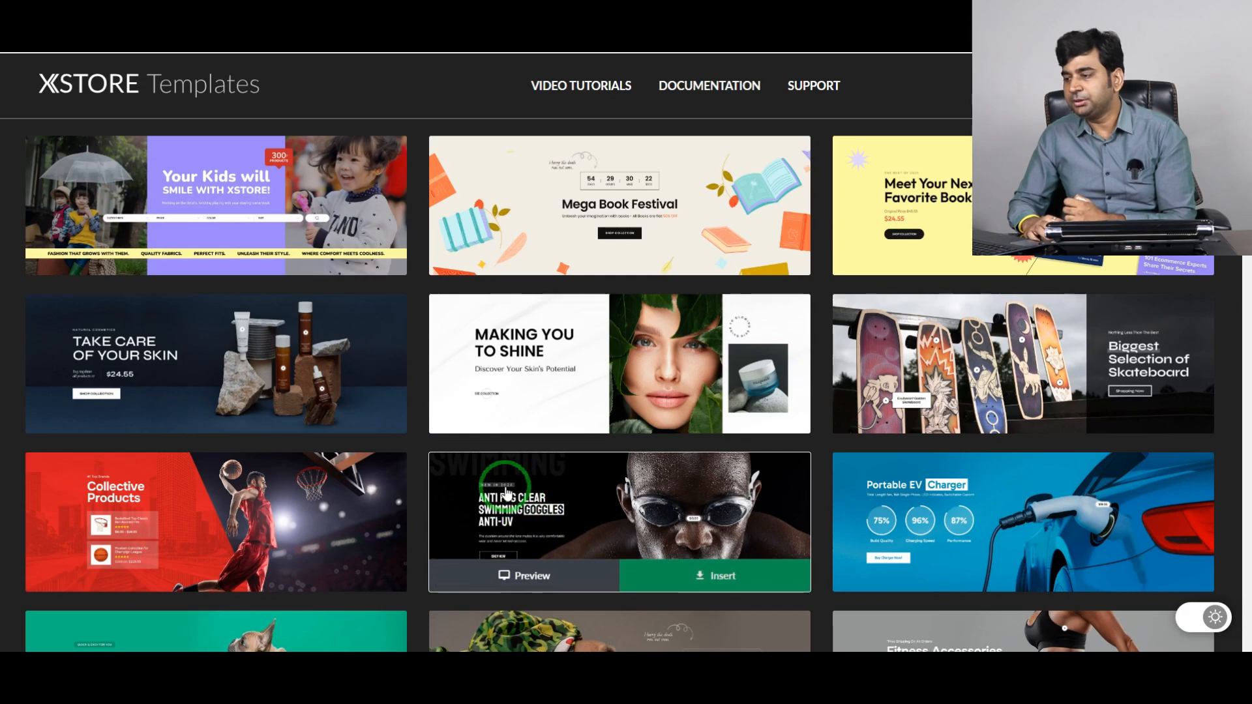
left_click(236, 206)
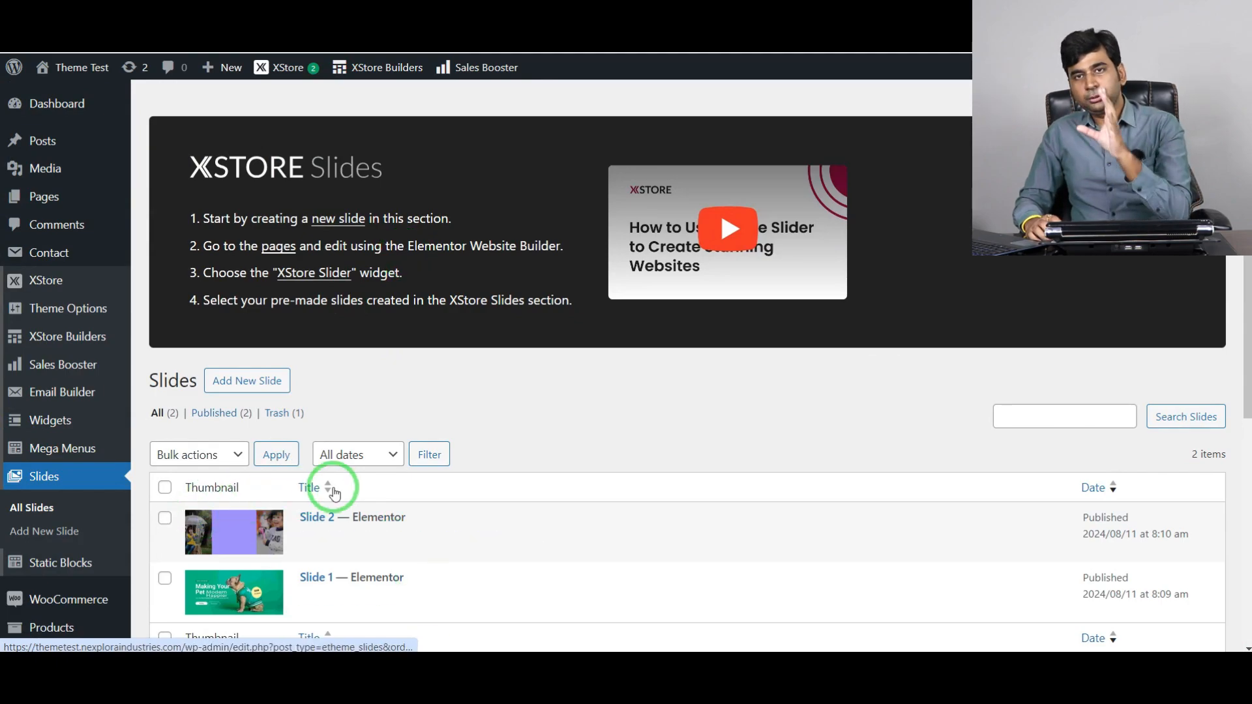
scroll(333, 486, "down", 2)
scroll(84, 460, "up", 2)
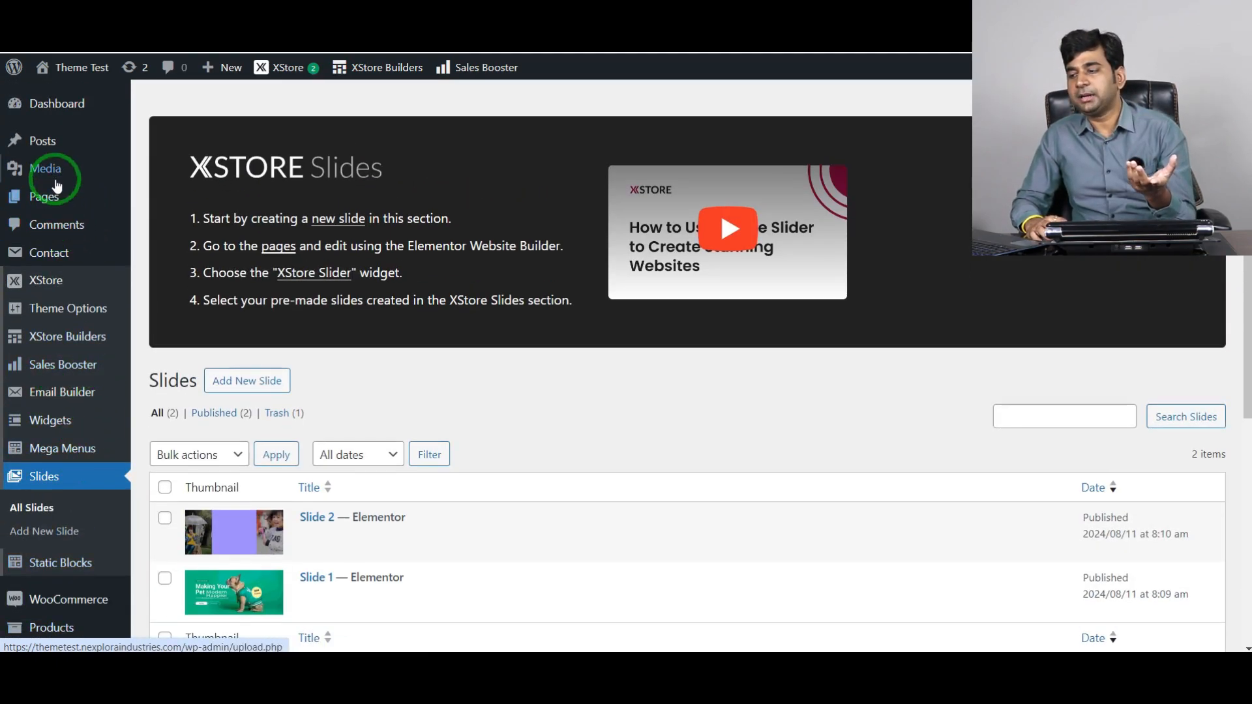
Open the list of all pages and locate the Home minimal-electronics front page
mouse_move(53, 205)
left_click(168, 195)
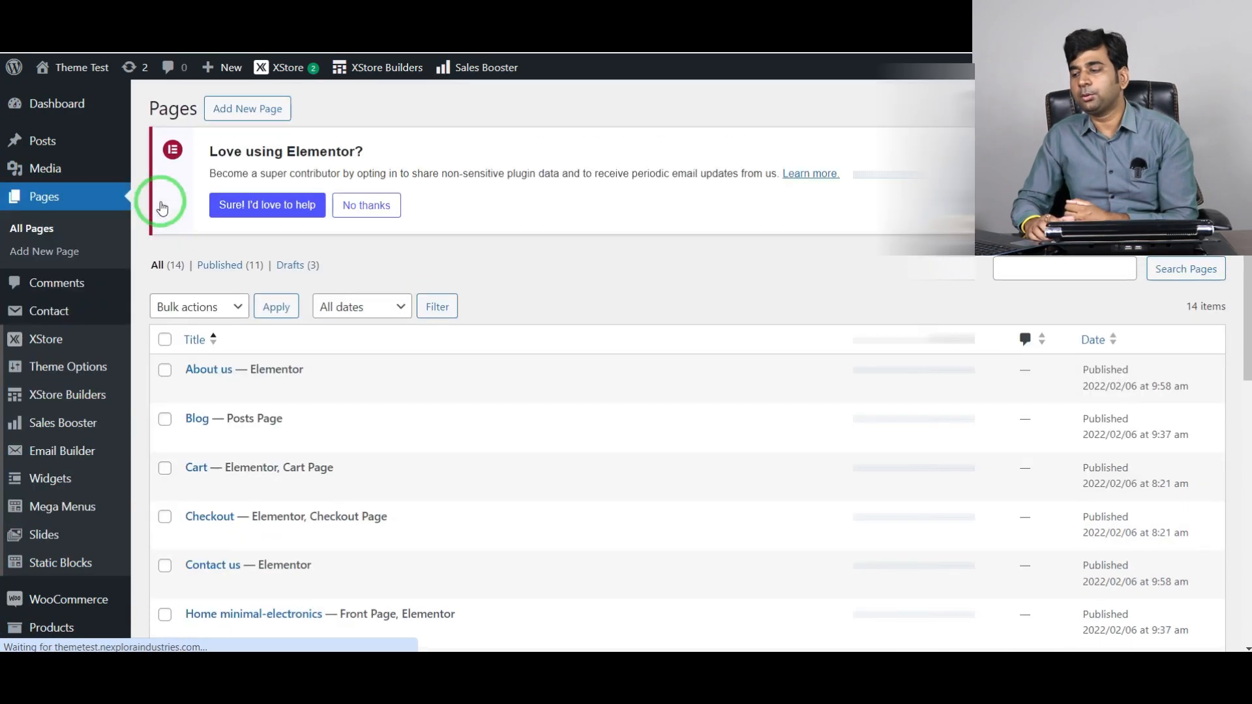
scroll(162, 206, "down", 4)
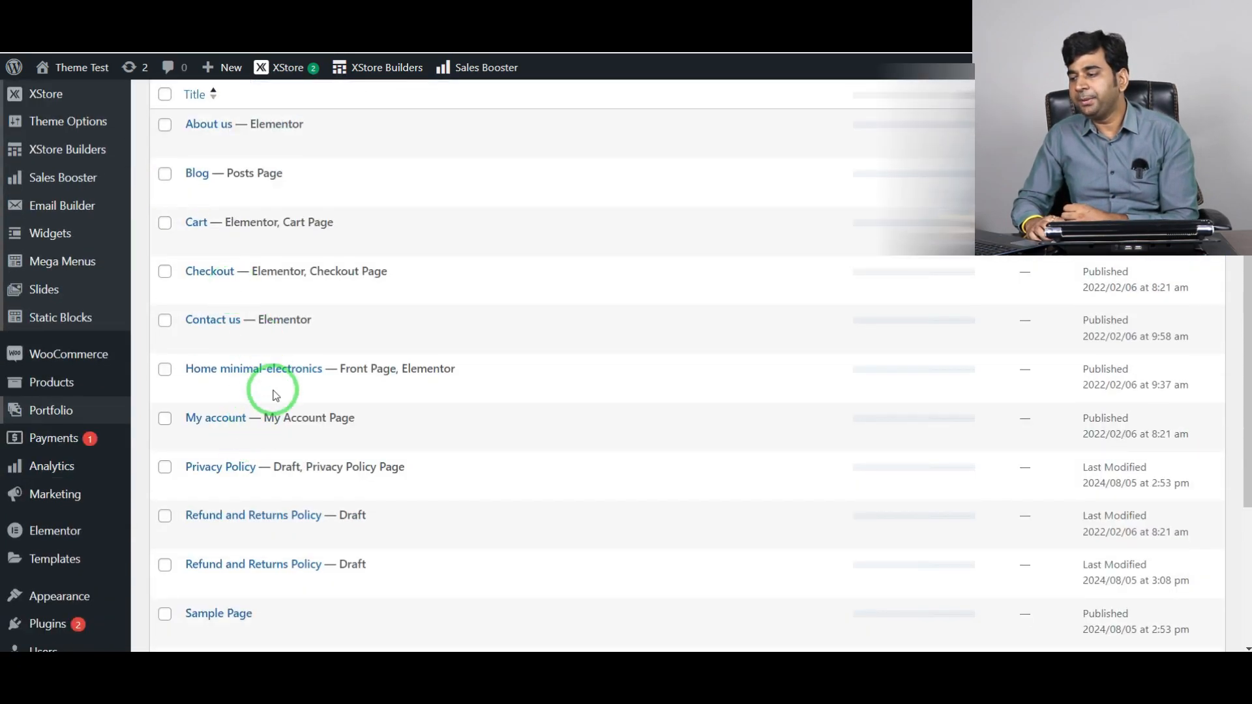
Open the Home minimal-electronics front page for editing in Elementor
left_click(394, 390)
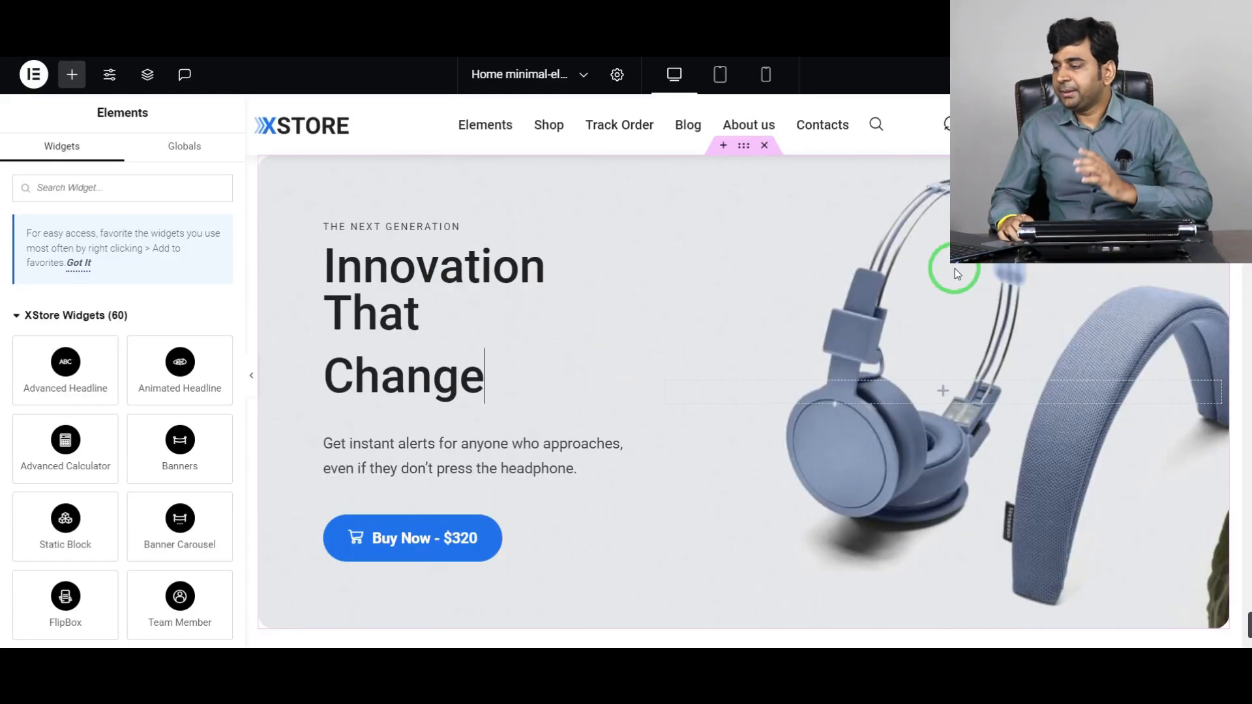
type("d The World")
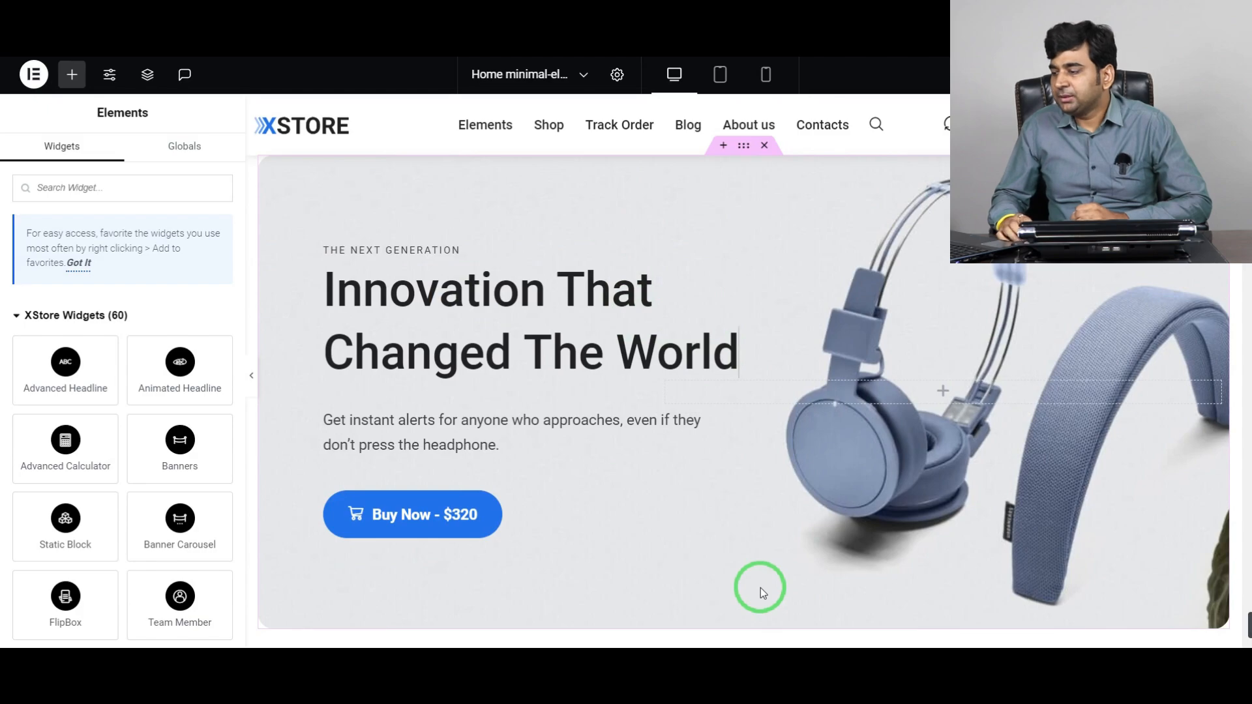
key("shift+Home")
key("BackSpace")
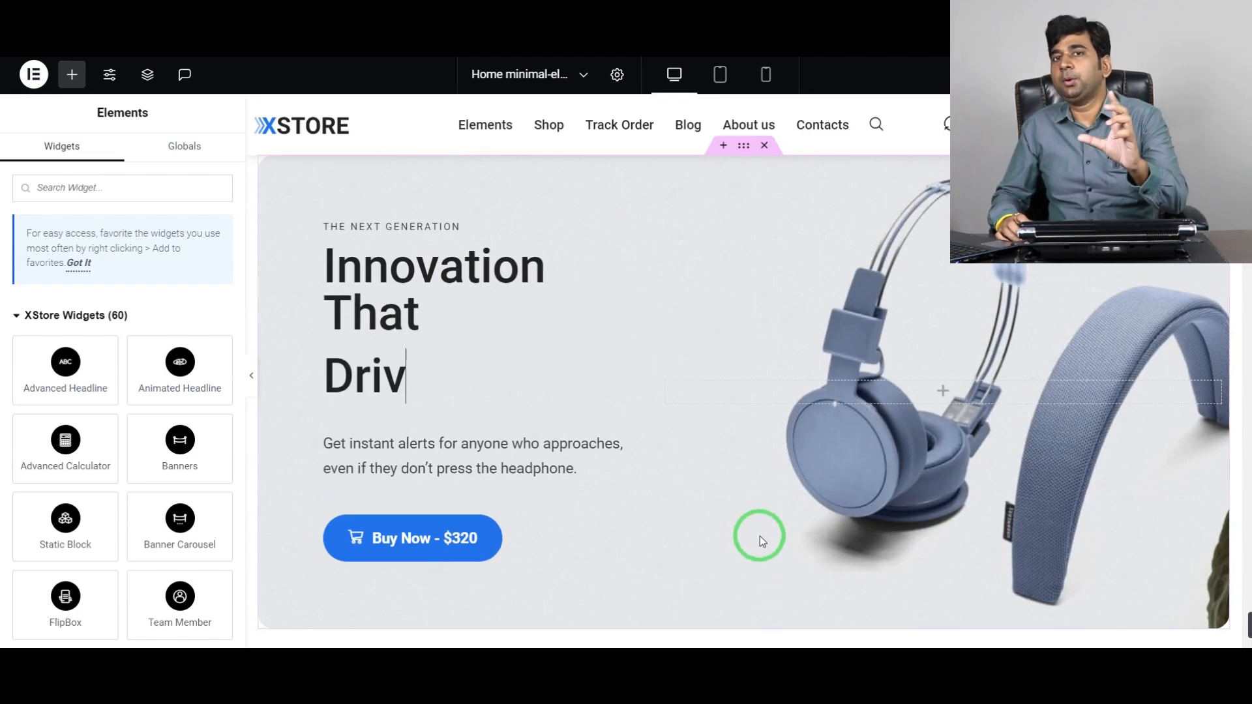
Insert a single-column Flexbox container between the product category carousel and the "Lookout Smart products here, there, everywhere." section
scroll(761, 537, "down", 6)
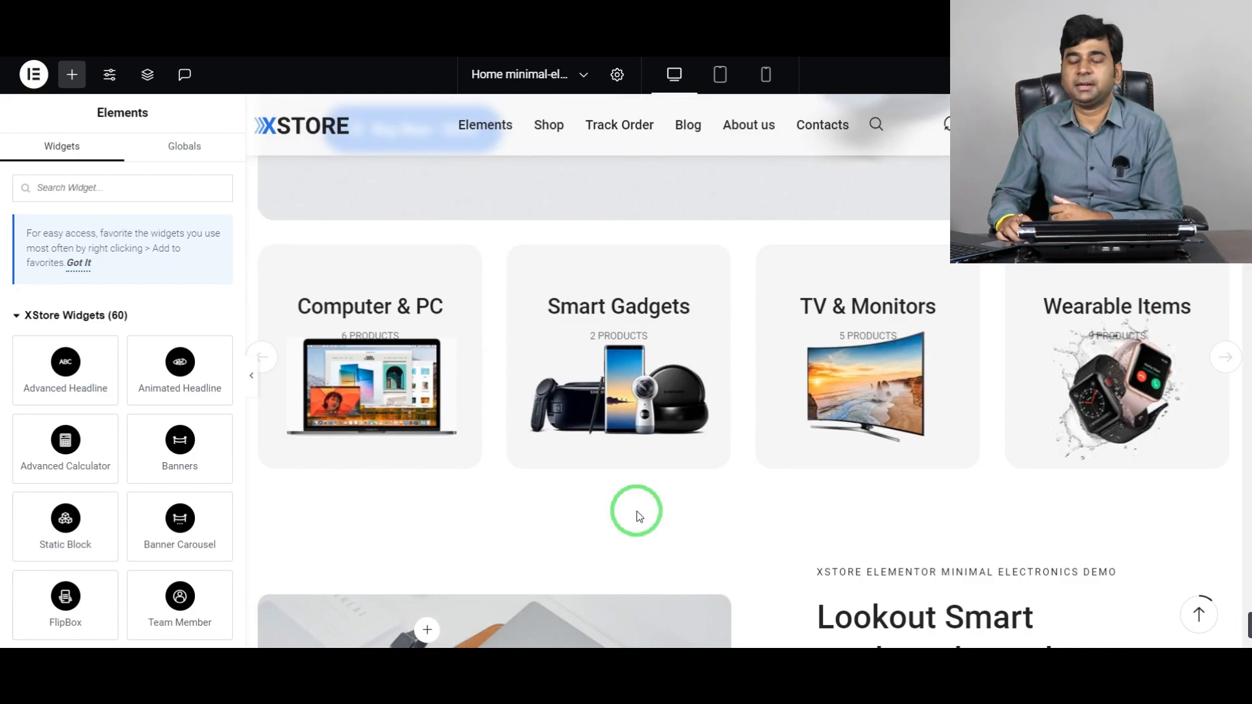
scroll(638, 515, "down", 4)
scroll(637, 510, "up", 2)
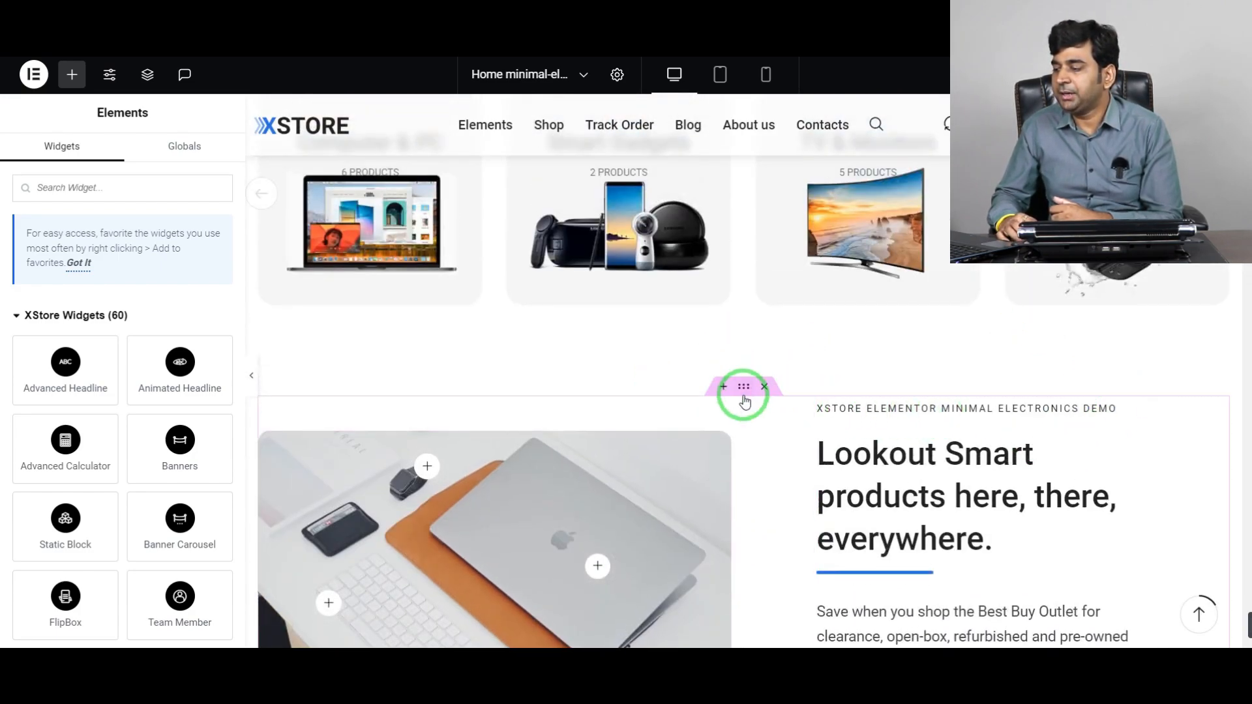
left_click(724, 388)
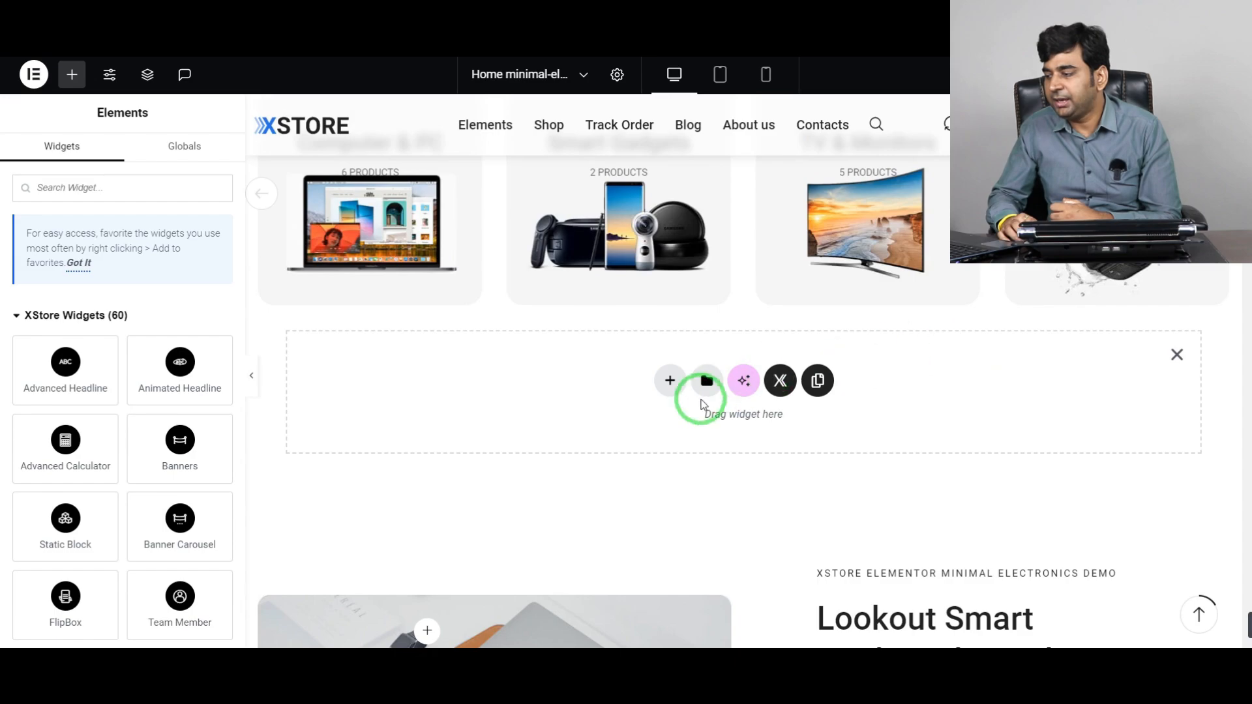
left_click(672, 383)
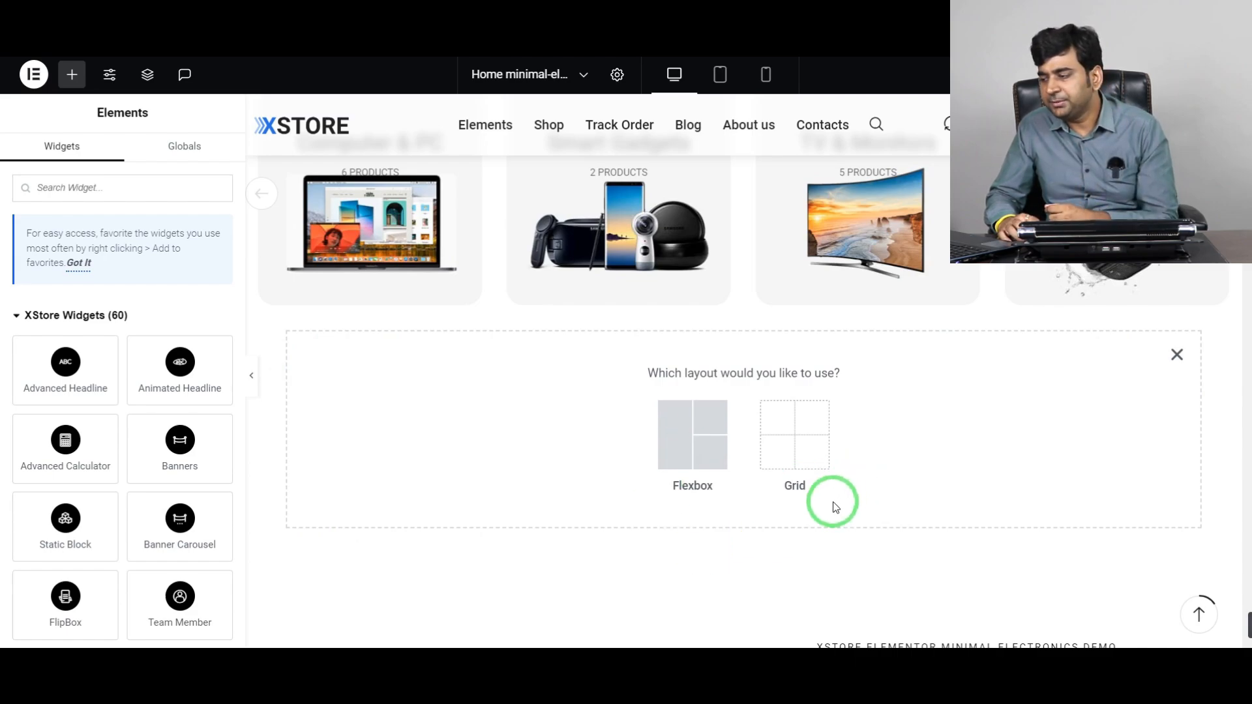
left_click(674, 435)
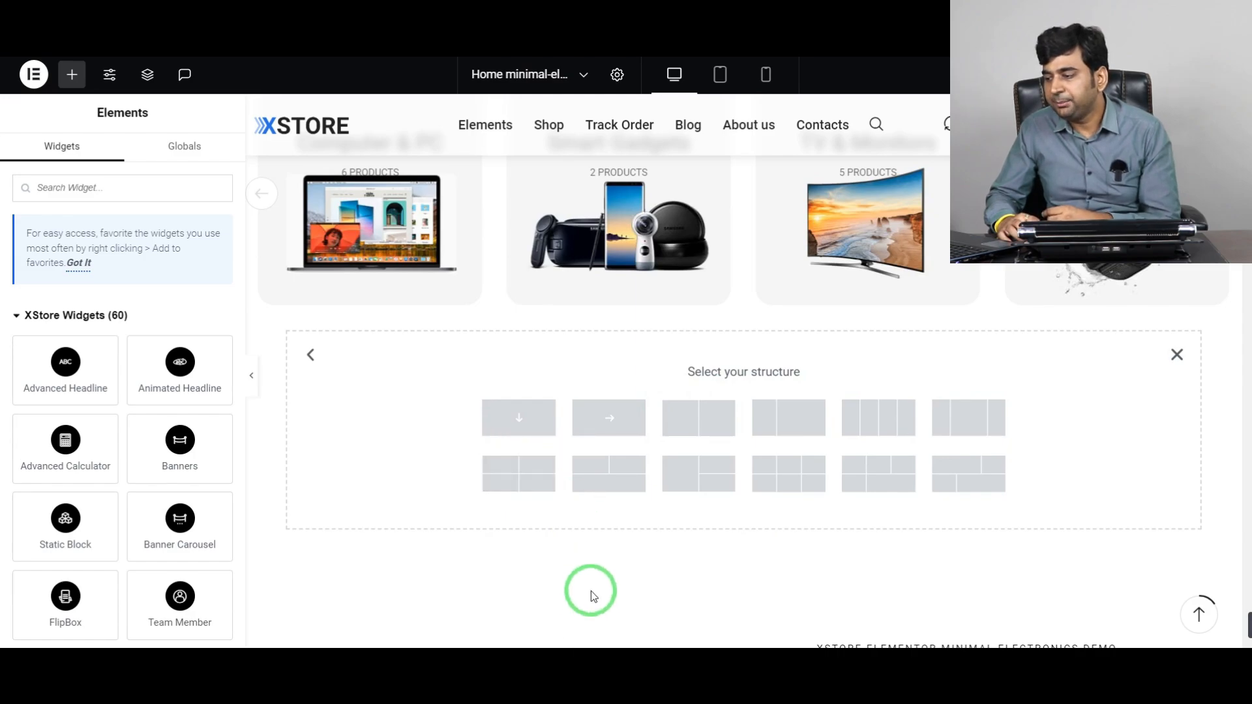
left_click(511, 423)
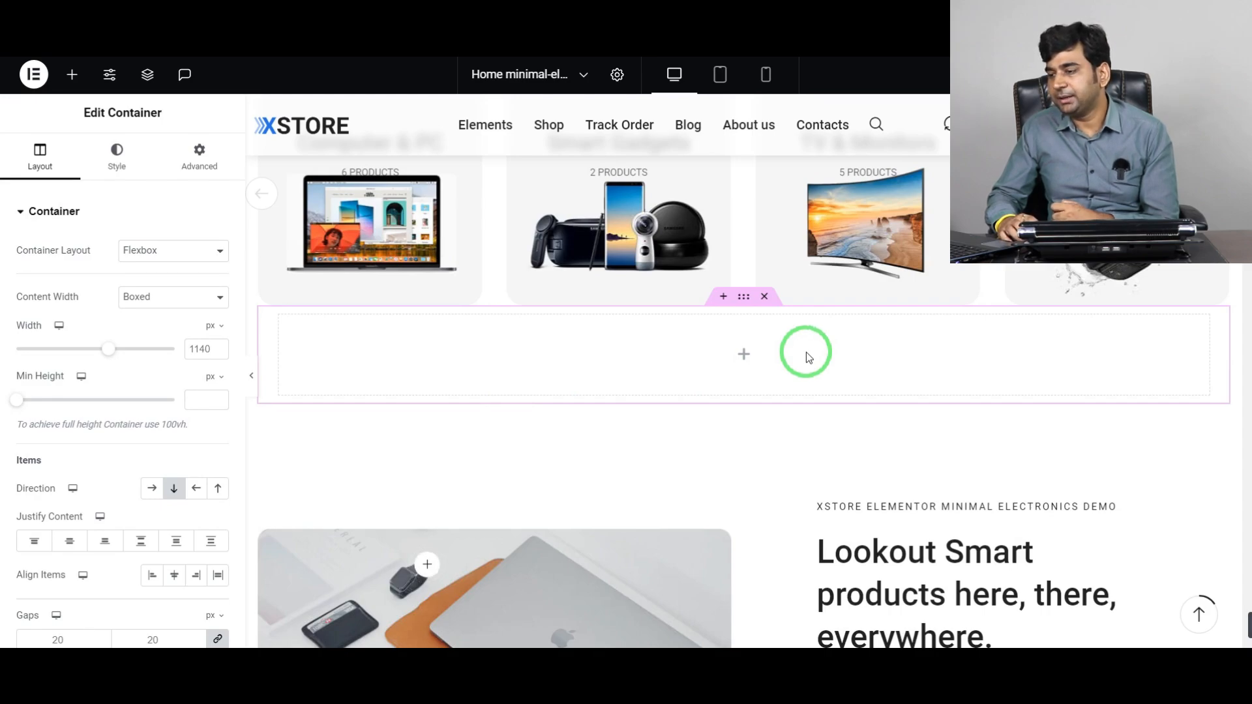
Search the widgets for "xstore" and add the XStore Slider widget to the new container
left_click(745, 359)
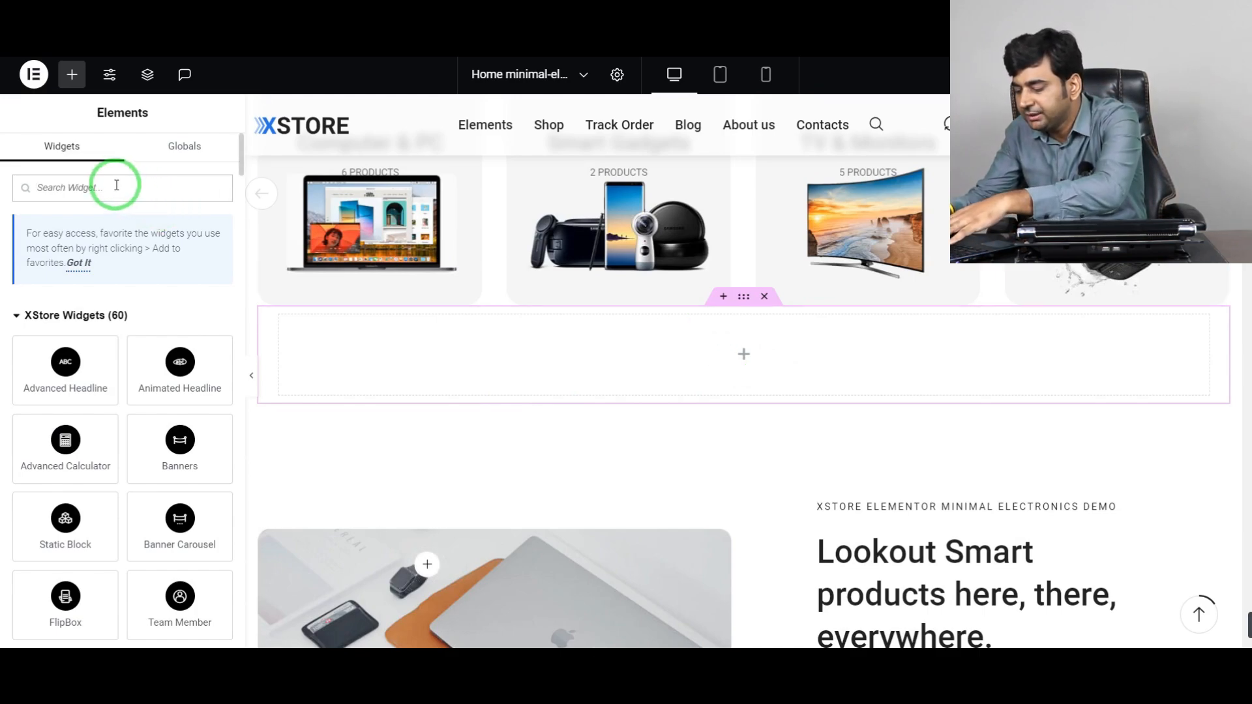
type("xstore")
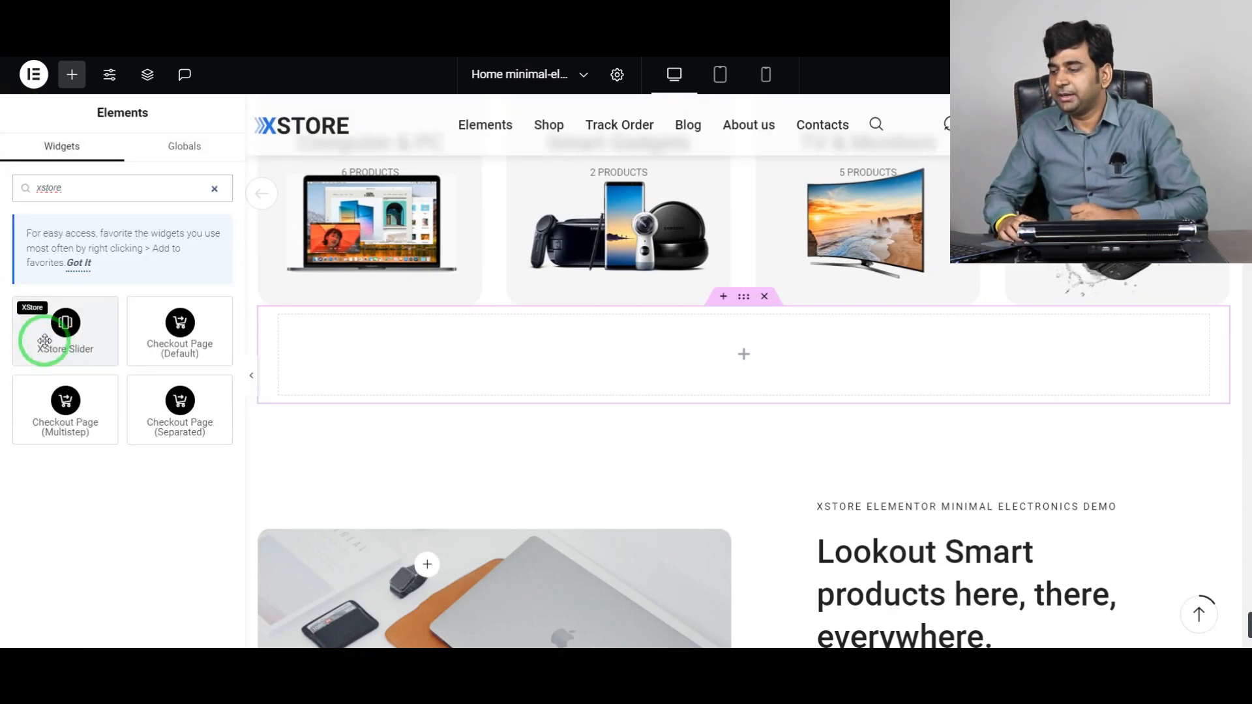
left_click_drag(44, 341, 731, 365)
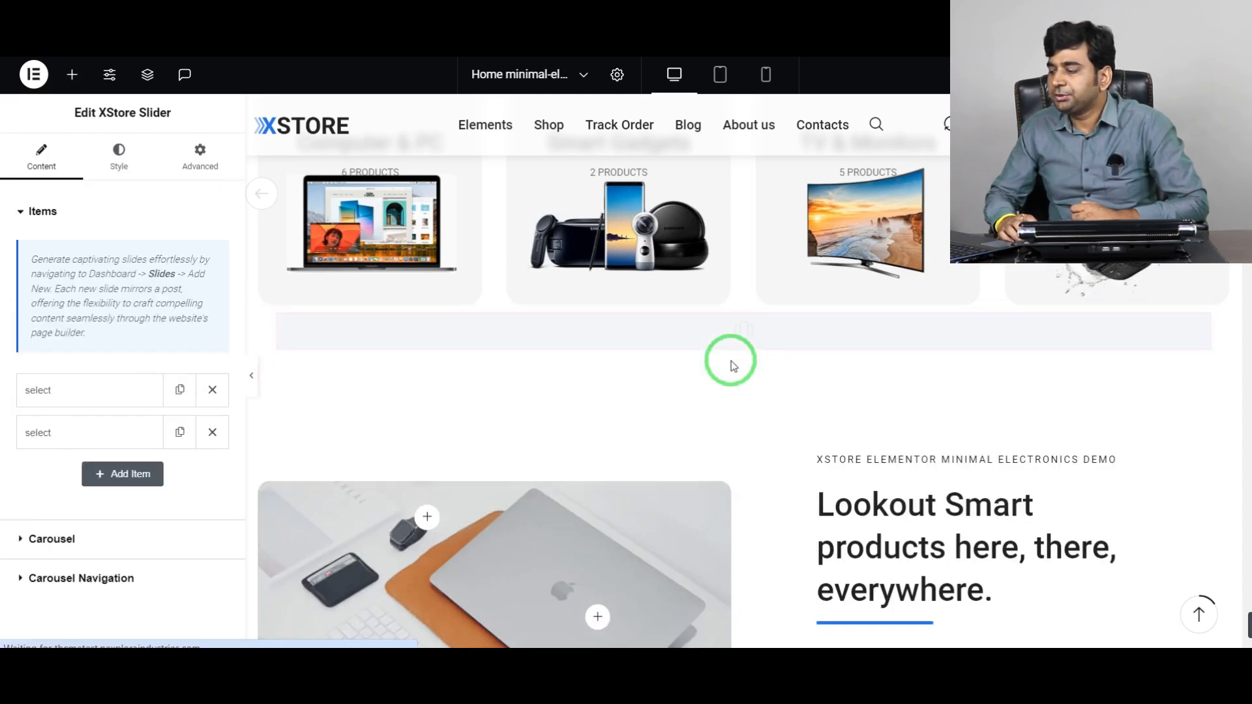
scroll(728, 453, "down", 8)
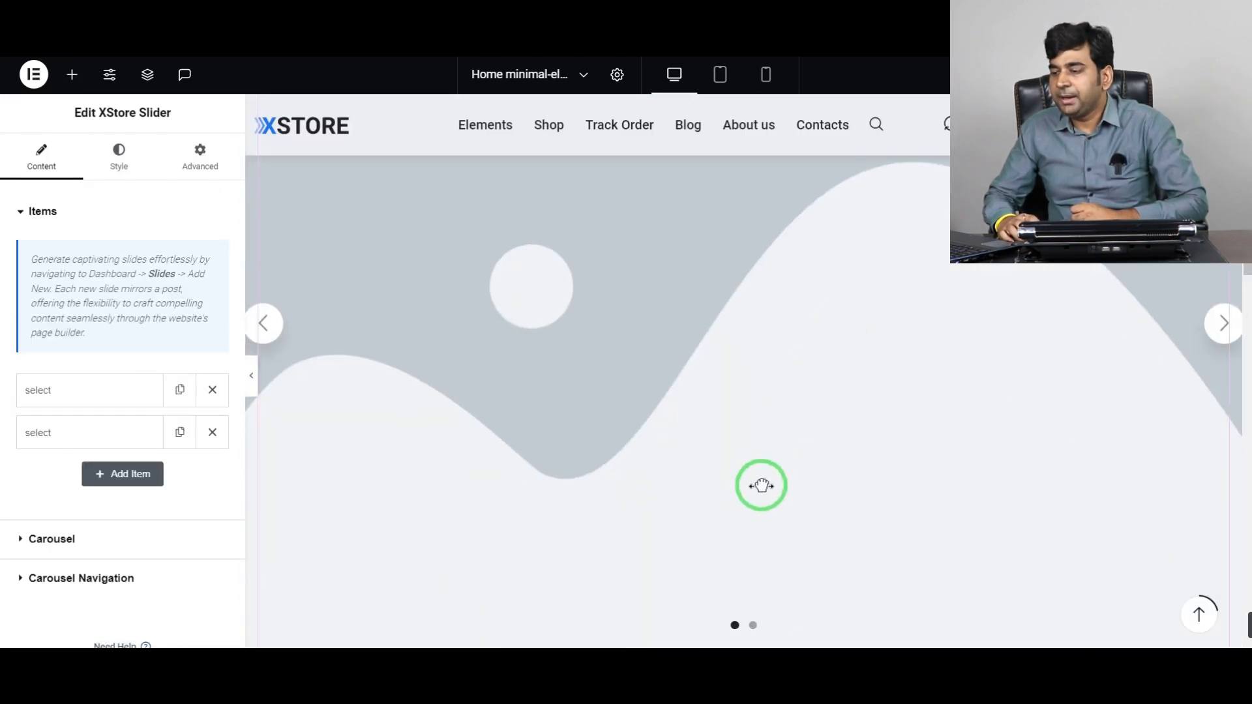
scroll(713, 470, "up", 5)
scroll(721, 459, "up", 3)
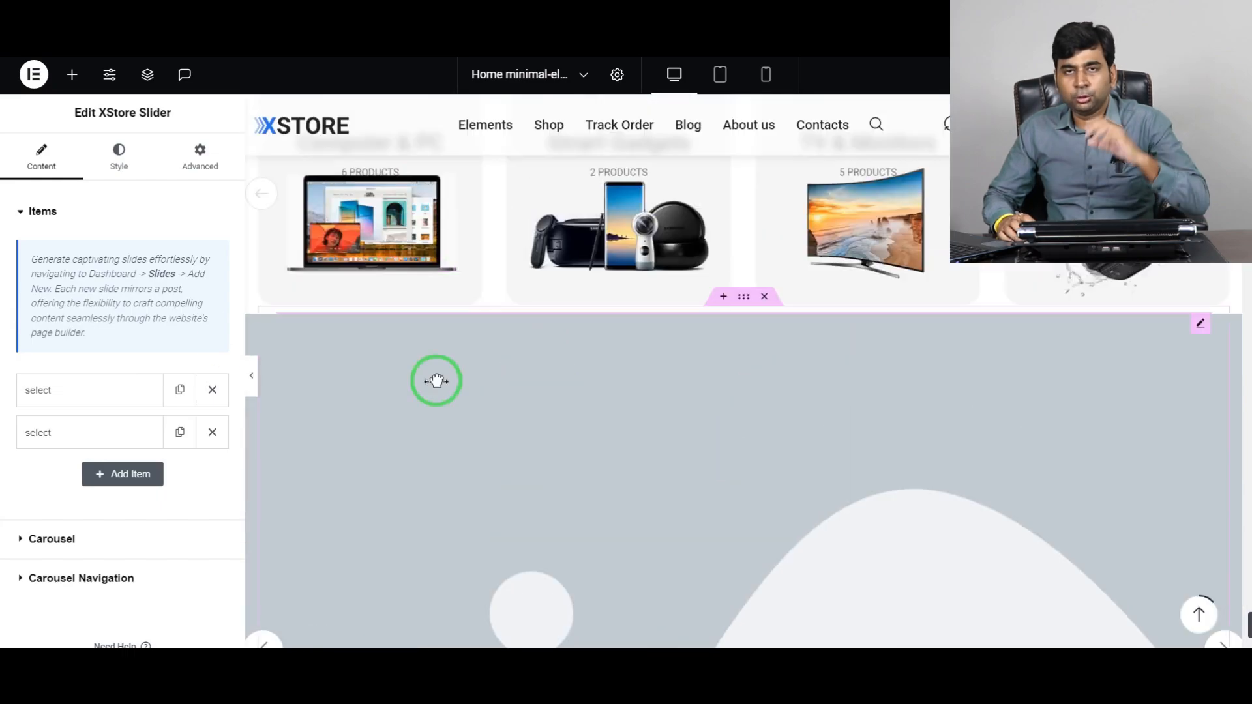
scroll(472, 394, "down", 2)
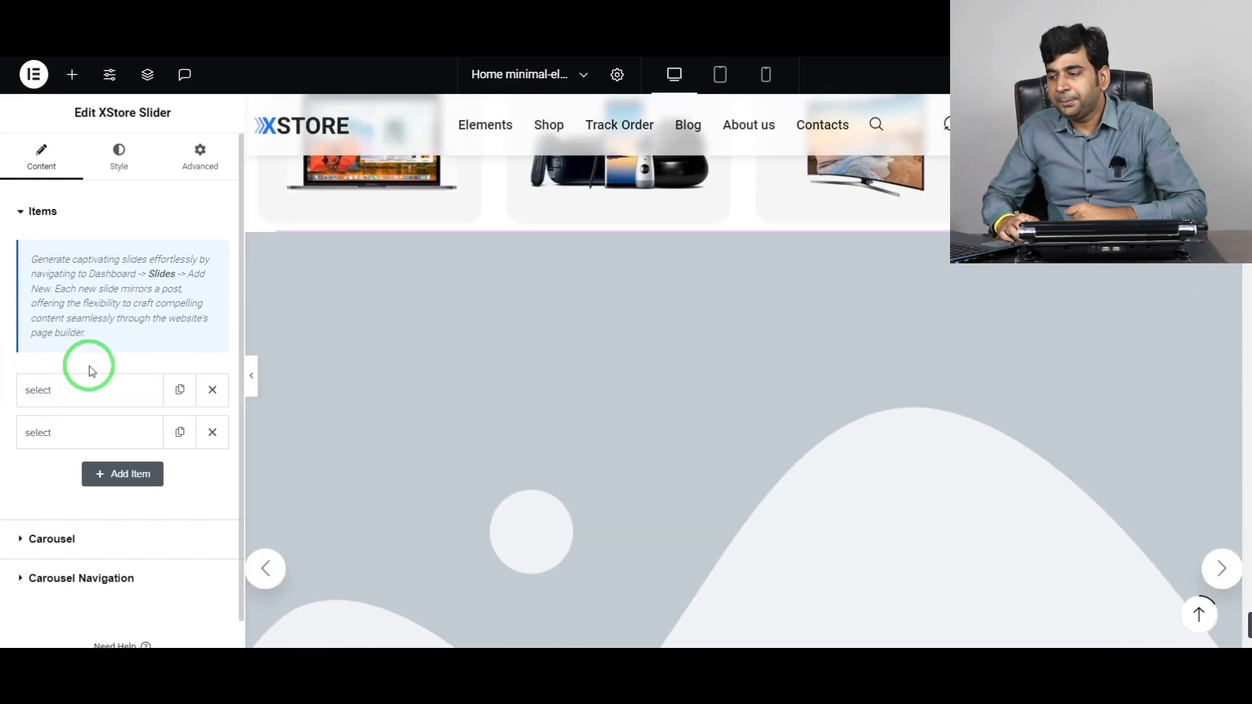
Assign Slide 1 to the slider's first item and Slide 2 to its second item
left_click(100, 392)
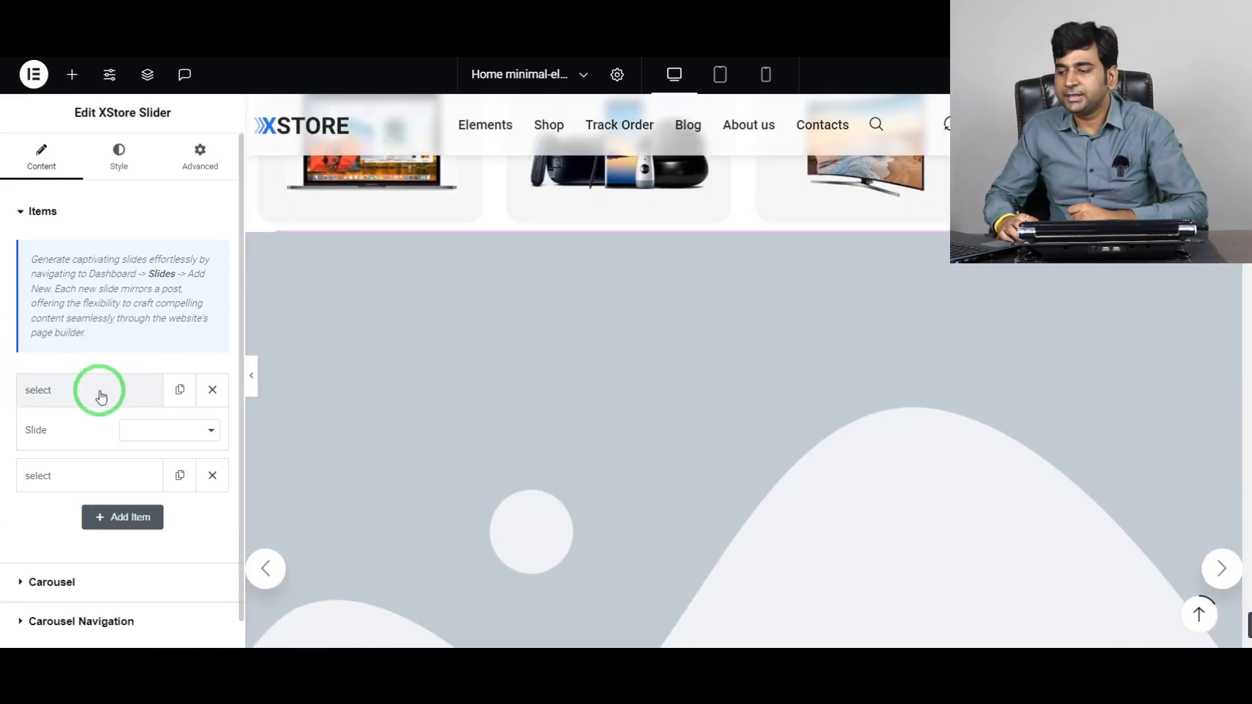
left_click(166, 429)
left_click(154, 448)
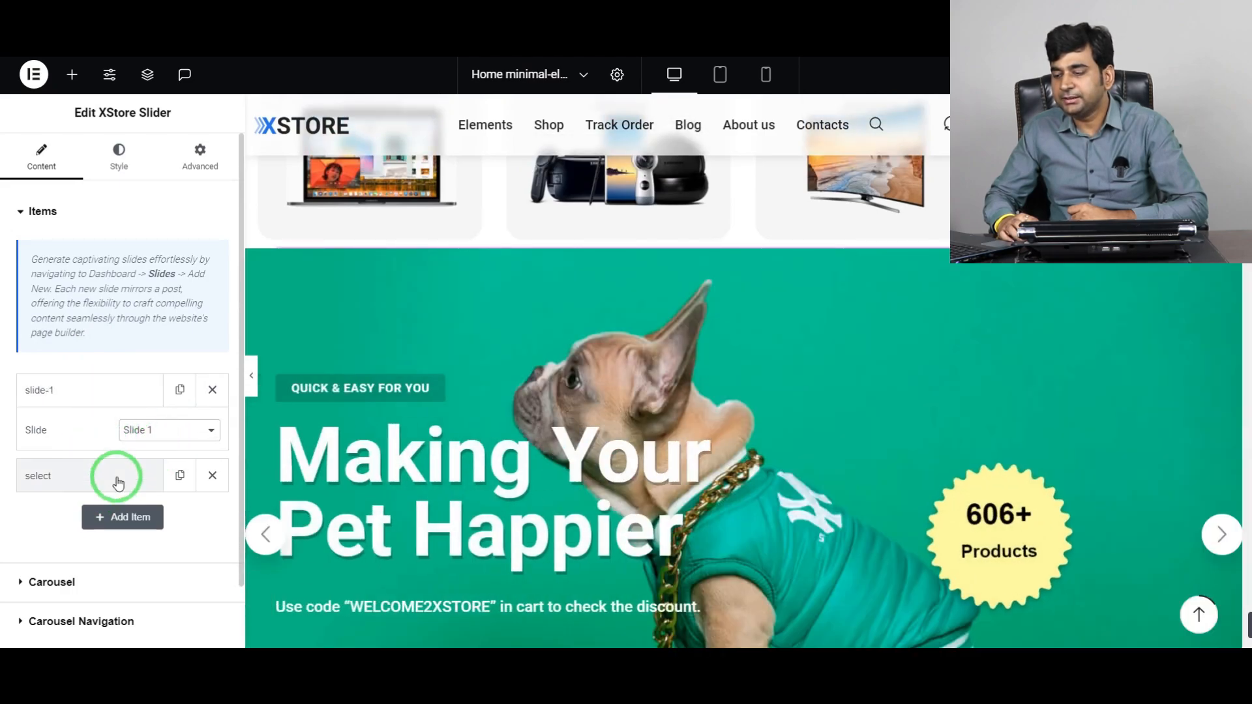
left_click(118, 482)
left_click(182, 474)
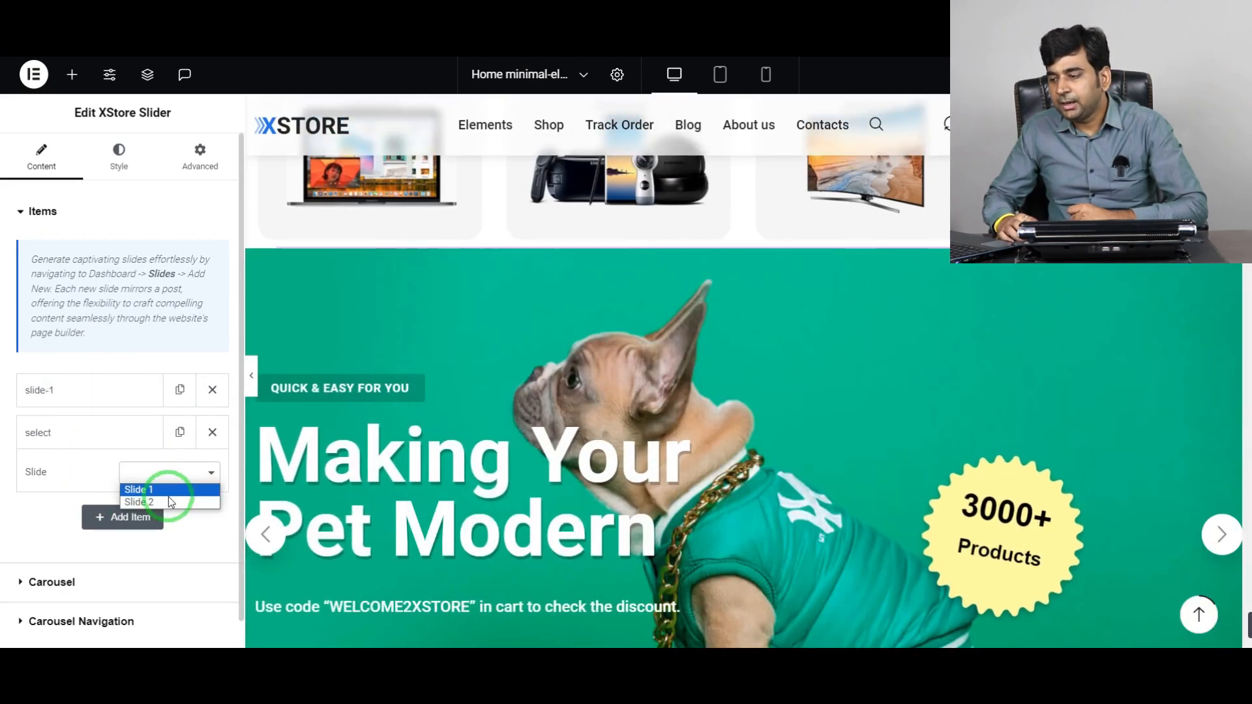
left_click(164, 502)
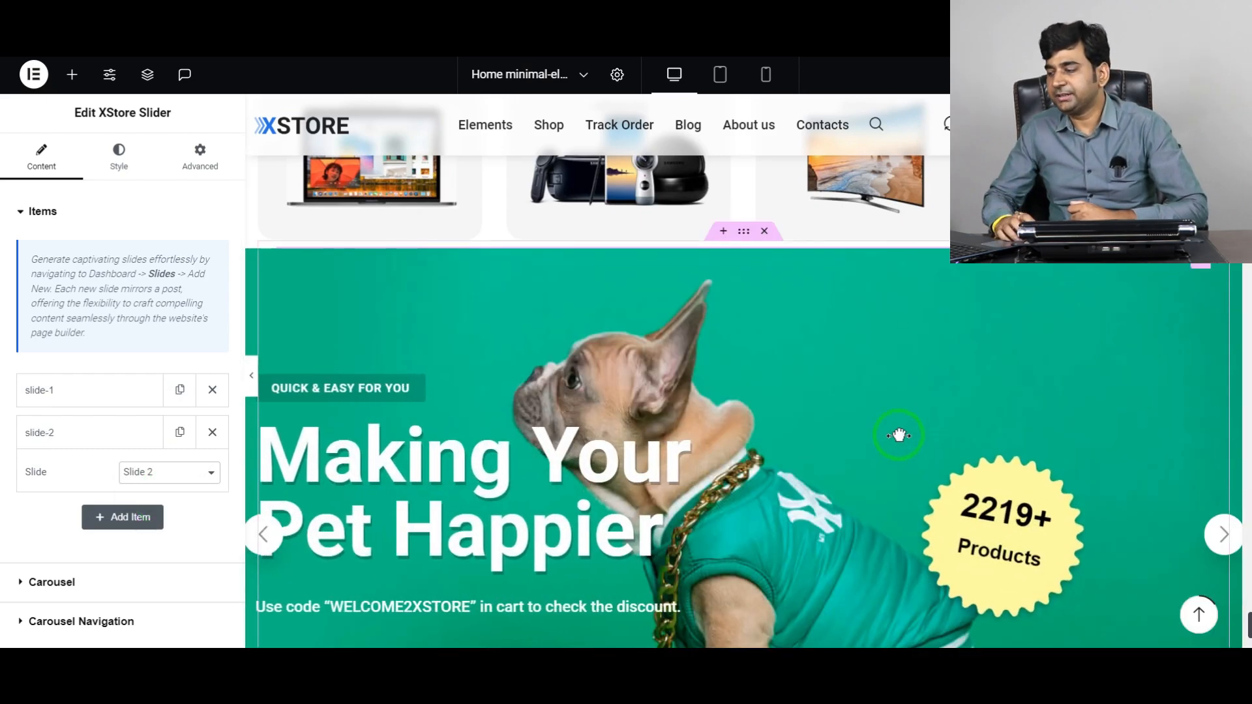
Check the slider in the editor and on the live home page, advancing to its second slide
scroll(899, 435, "down", 3)
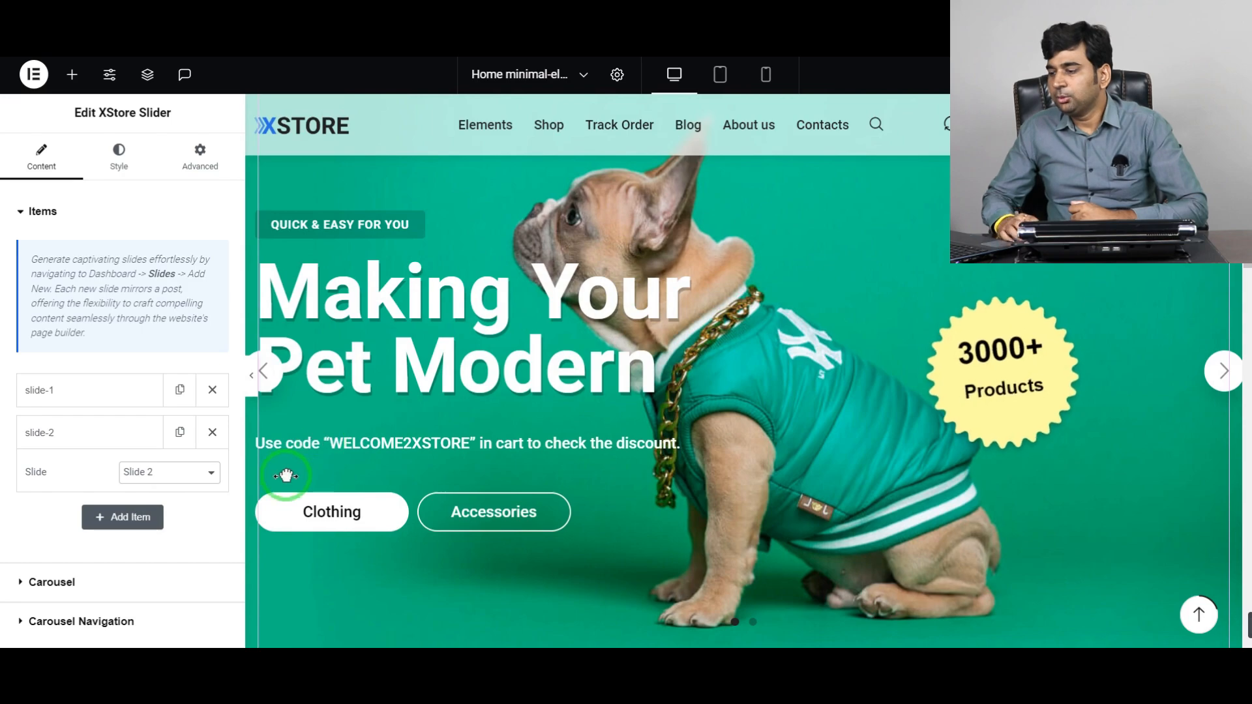
scroll(286, 475, "down", 4)
scroll(302, 475, "up", 6)
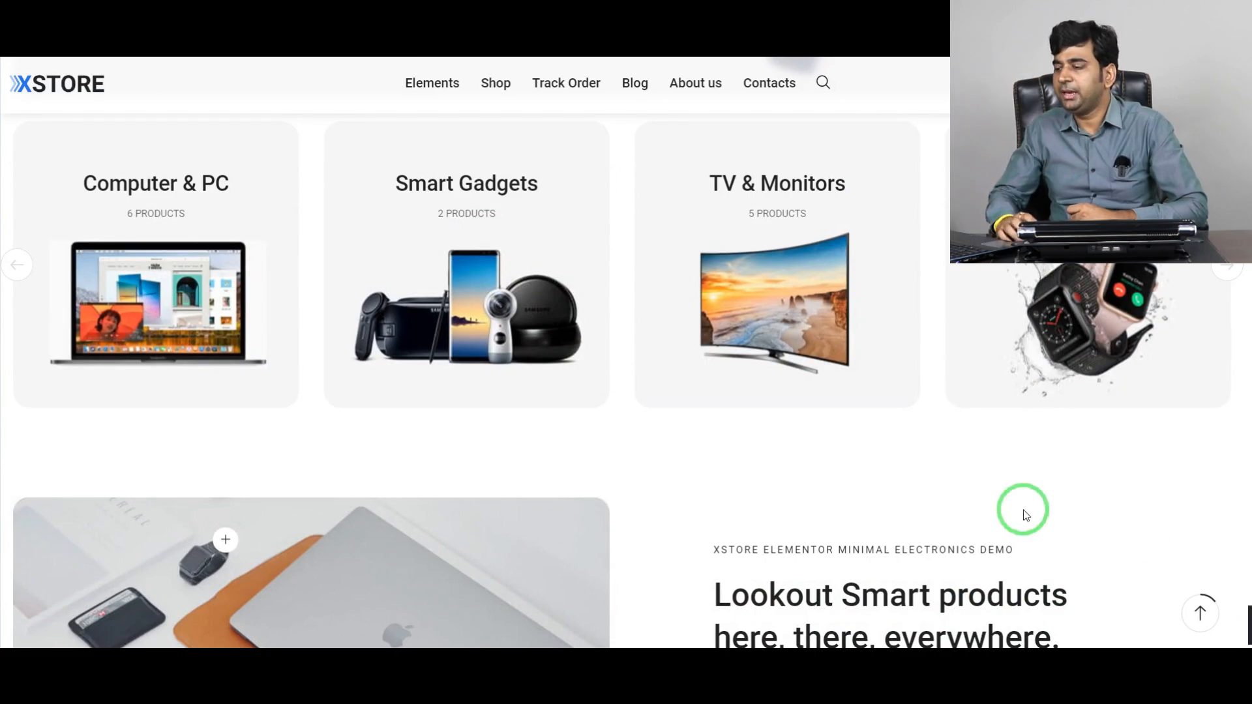
scroll(311, 388, "down", 1)
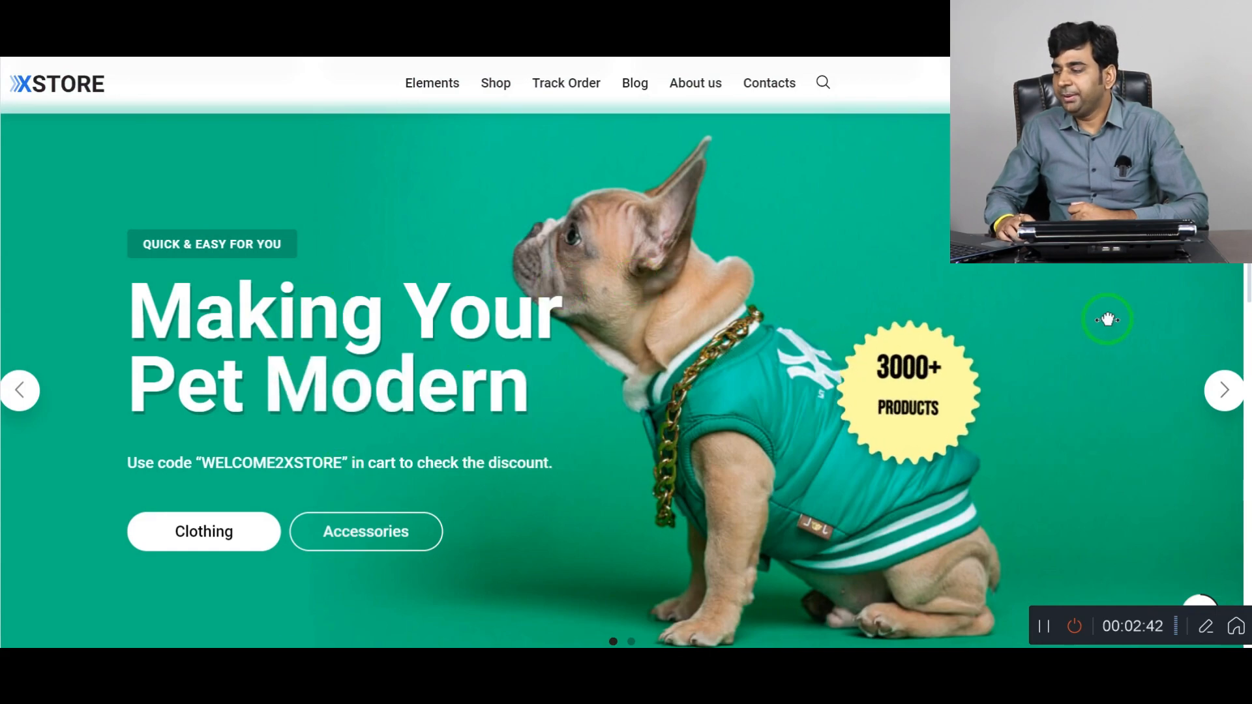
left_click(1225, 391)
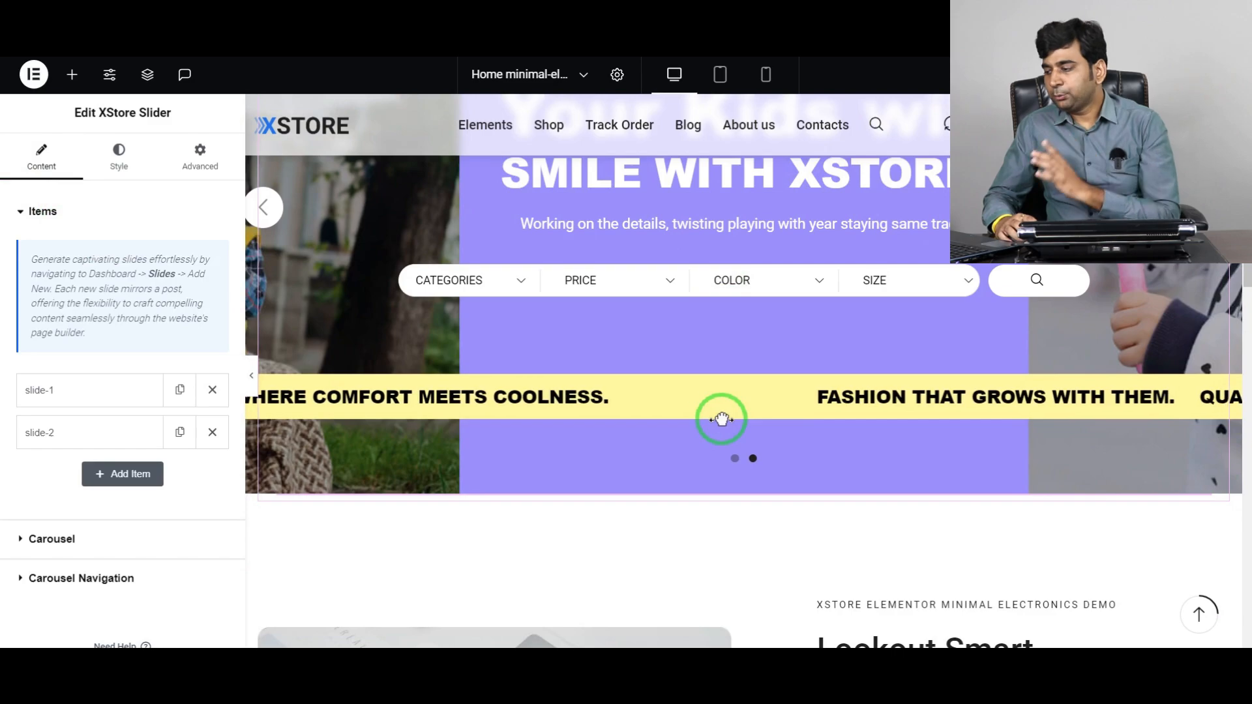
Turn on Autoplay in the XStore Slider's carousel settings and review the remaining carousel options
scroll(636, 480, "up", 5)
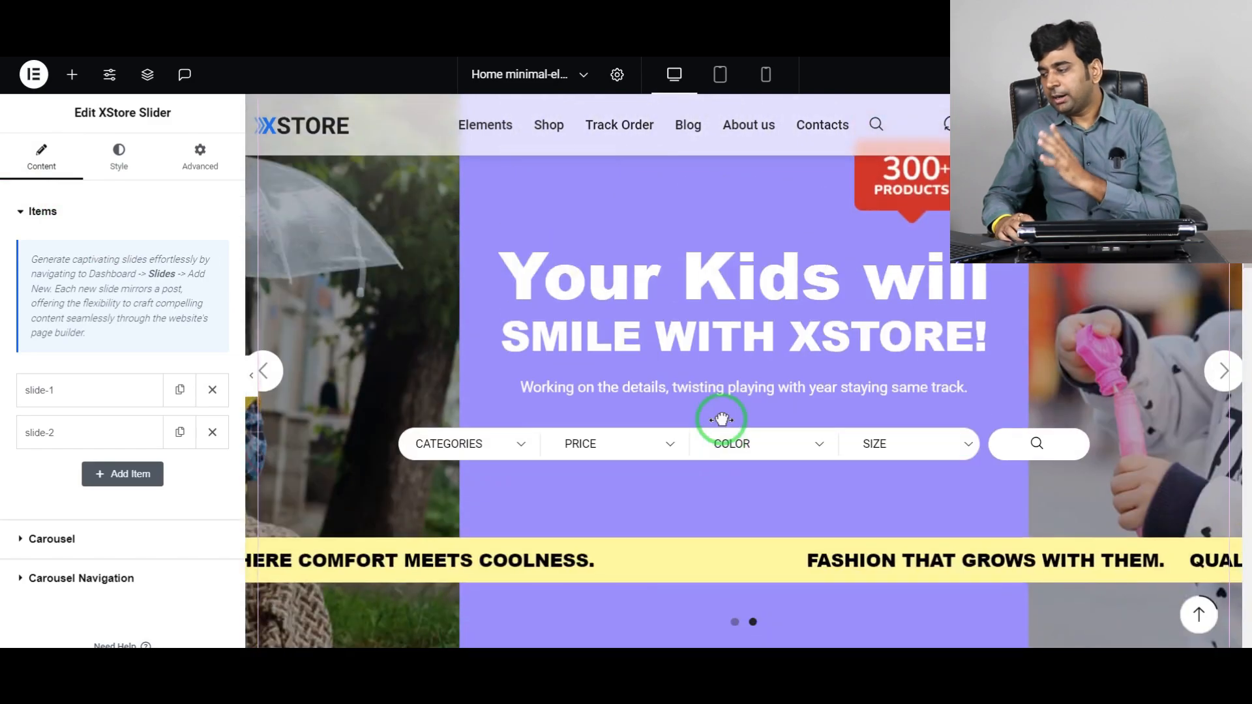
scroll(721, 419, "up", 1)
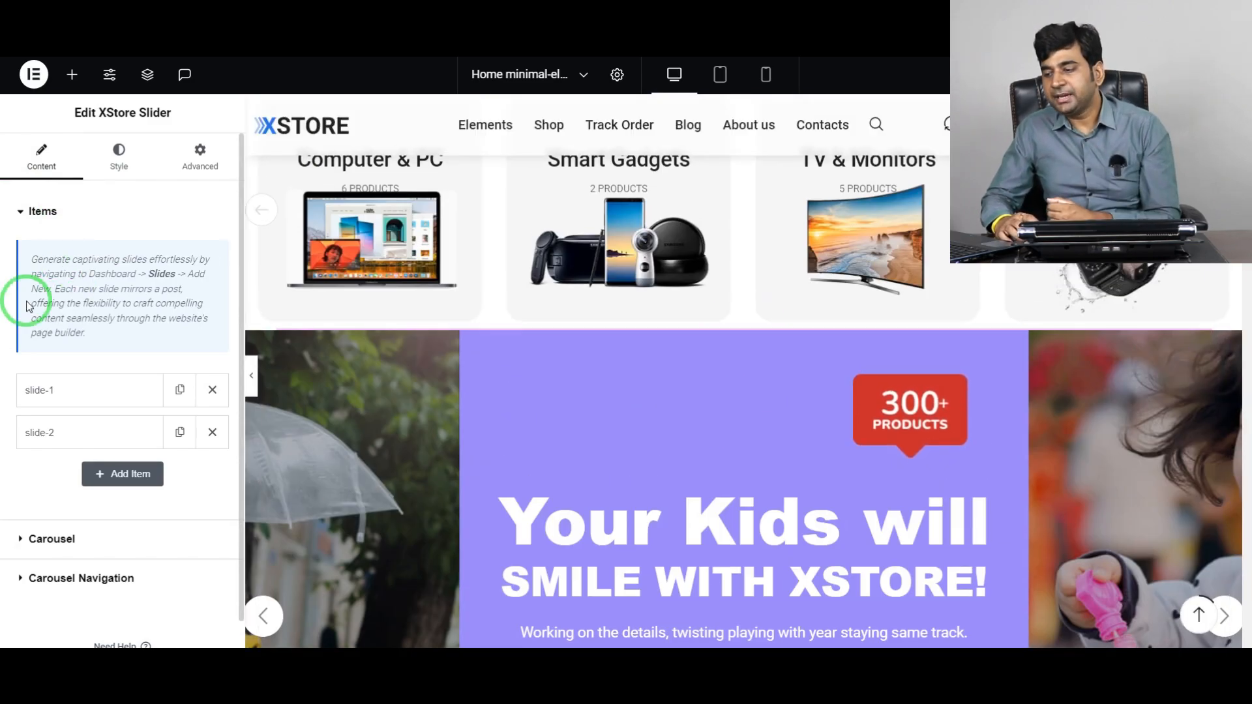
scroll(17, 467, "down", 1)
left_click(22, 502)
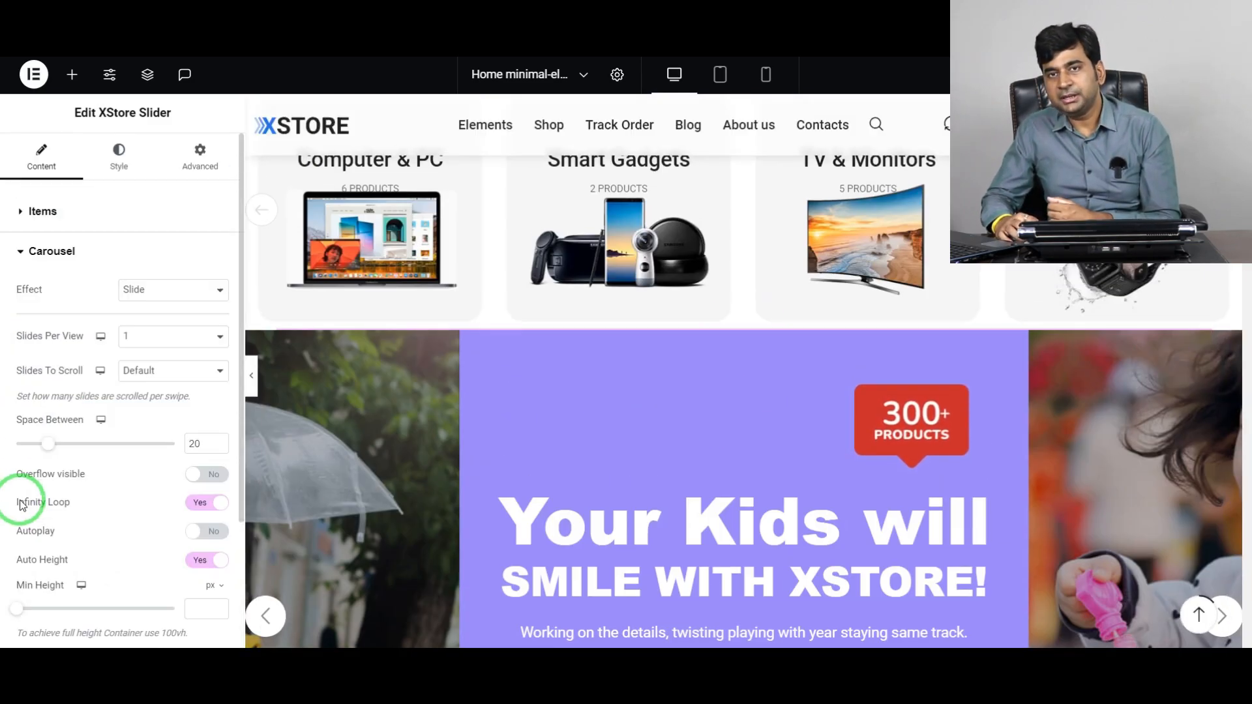
scroll(37, 491, "down", 2)
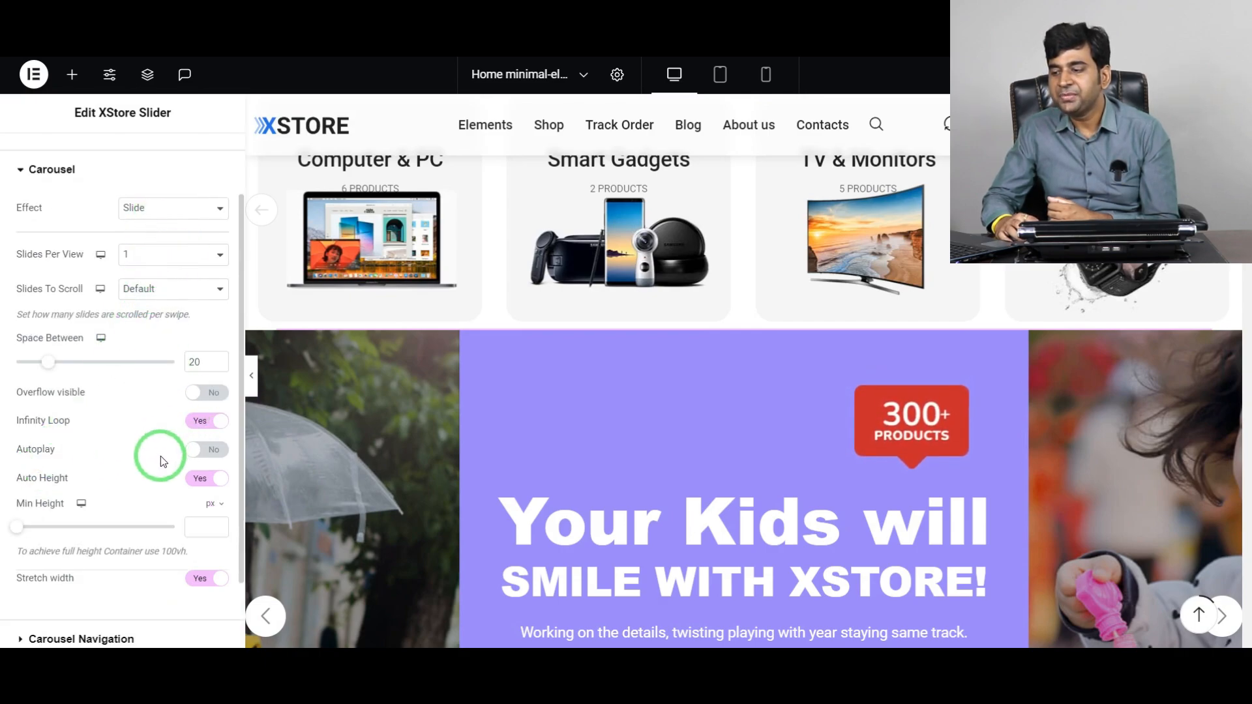
left_click(212, 456)
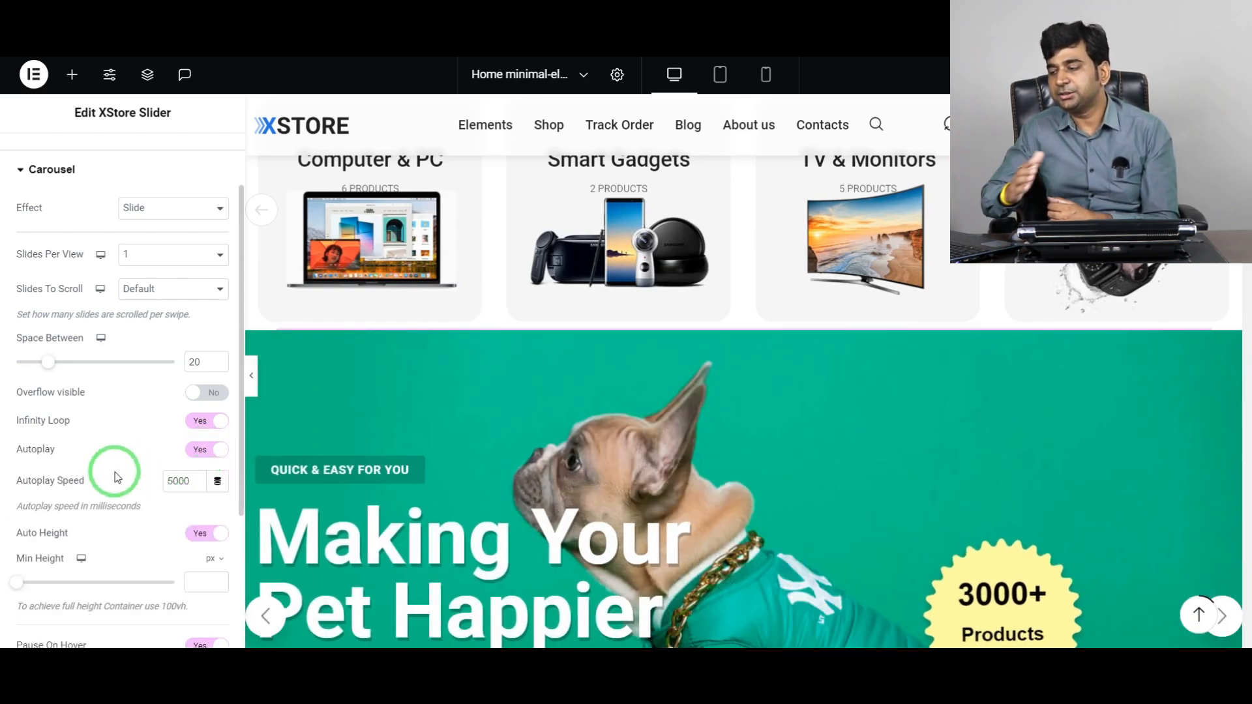
scroll(114, 477, "down", 2)
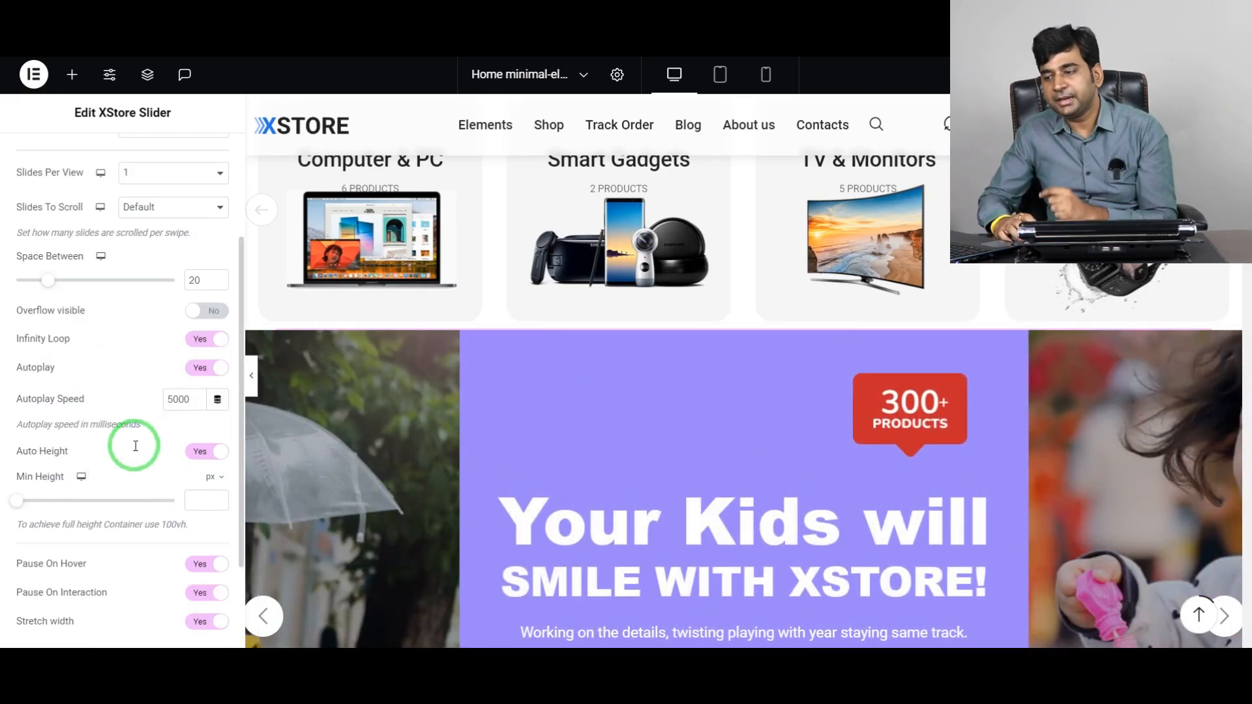
scroll(126, 469, "down", 4)
scroll(132, 477, "up", 8)
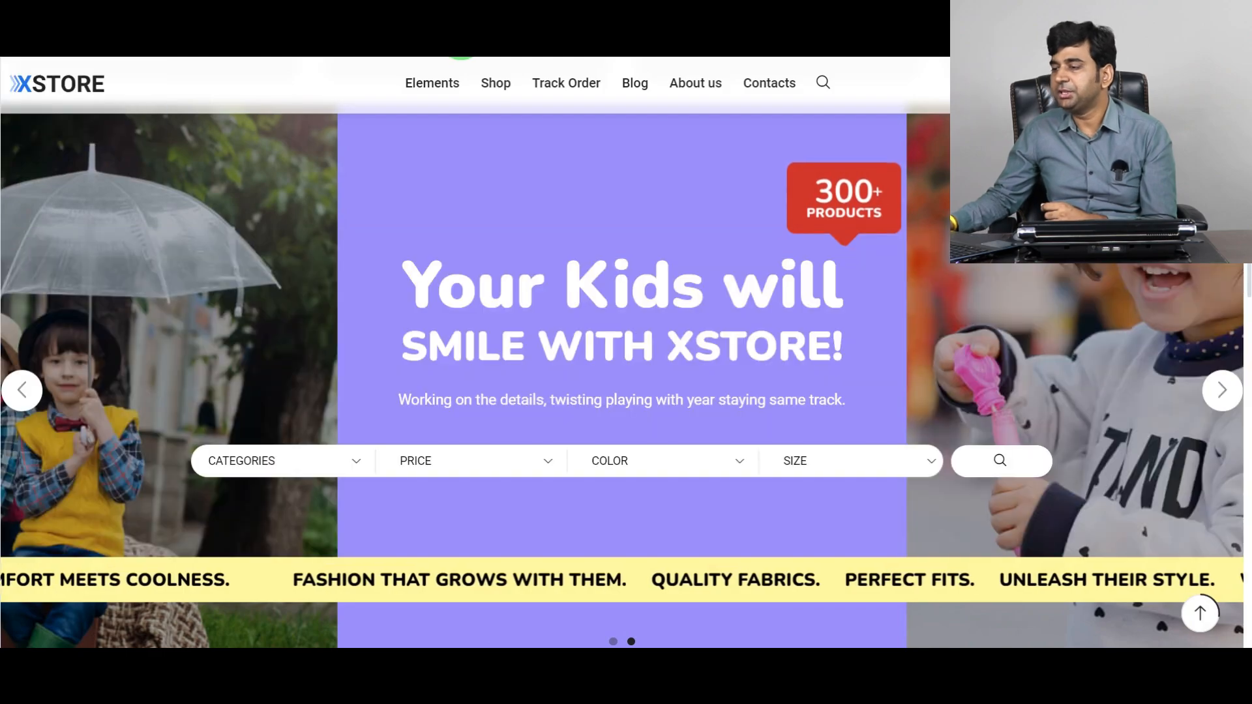
Examine the autoplaying slider on the live home page, along with the sections above and below it
left_click(460, 35)
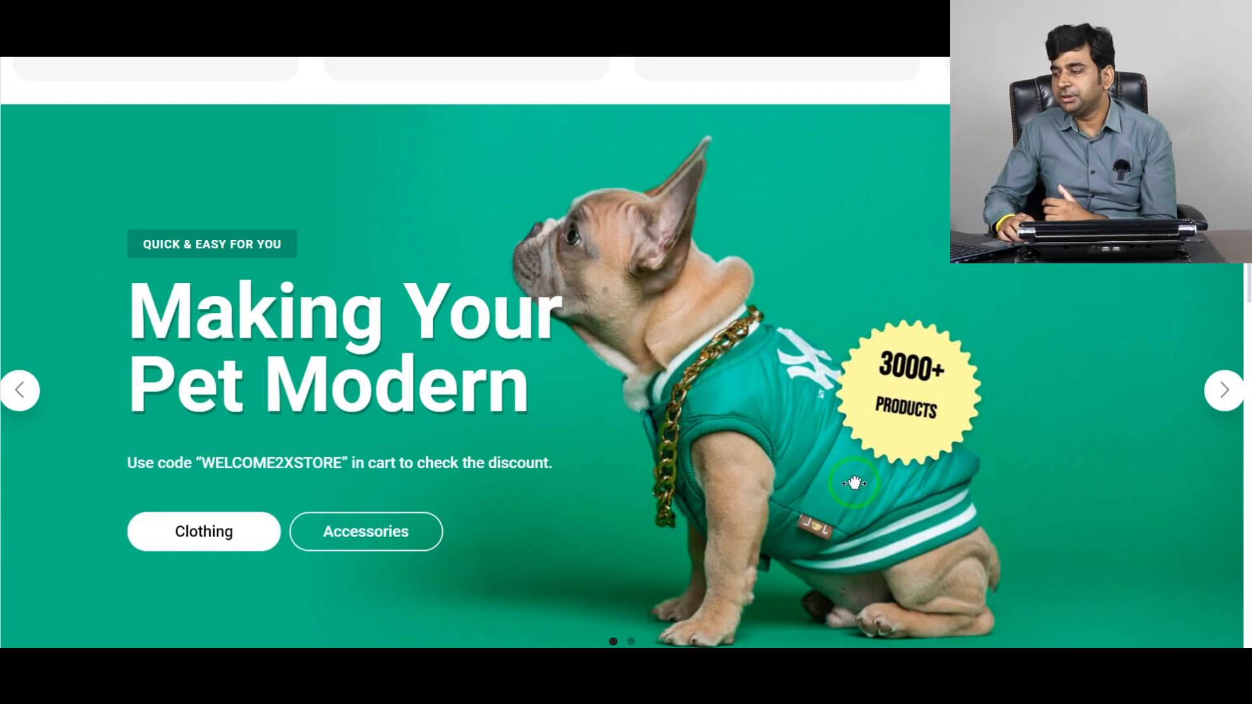
left_click_drag(854, 482, 755, 422)
scroll(744, 431, "down", 2)
scroll(745, 431, "up", 5)
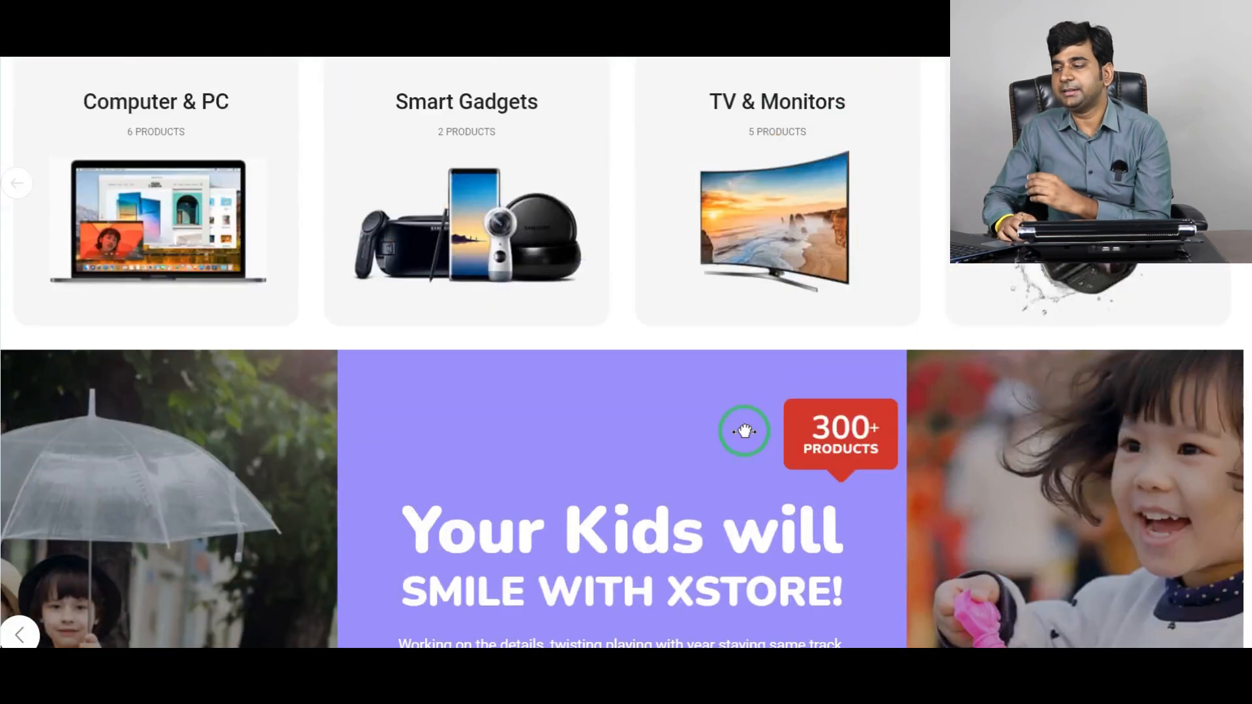
scroll(745, 431, "up", 5)
scroll(743, 427, "down", 10)
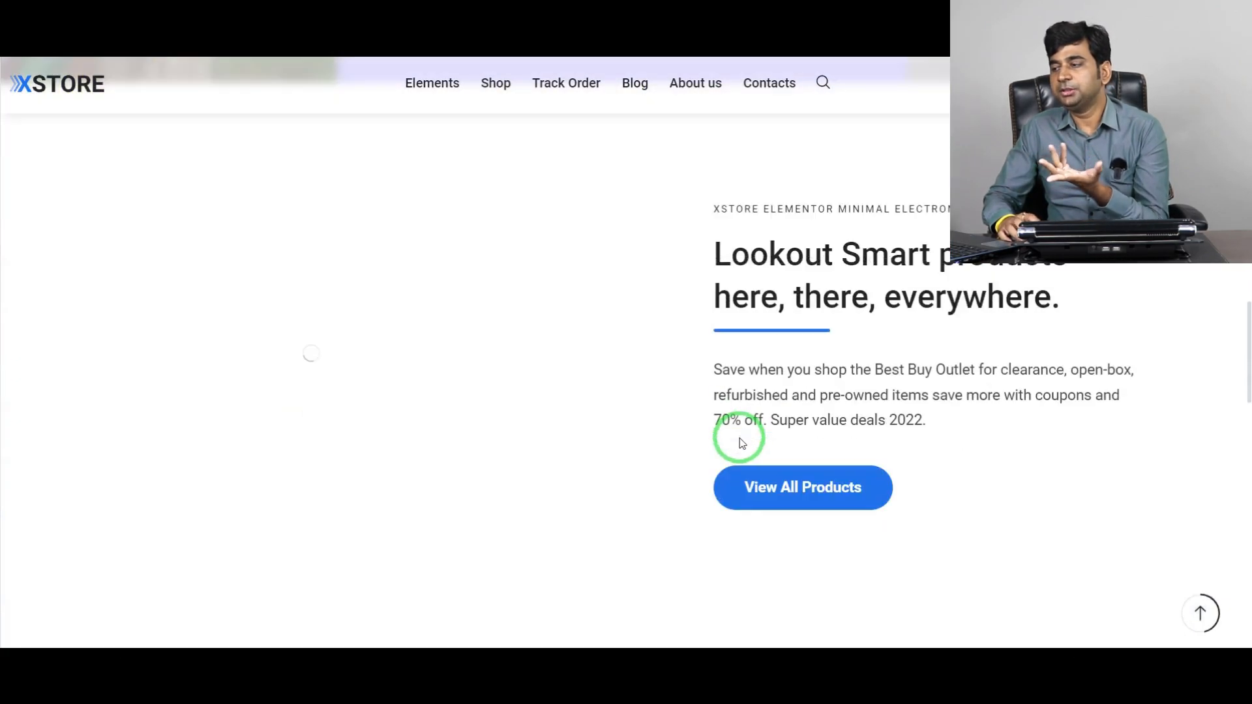
scroll(741, 441, "down", 15)
scroll(738, 440, "up", 10)
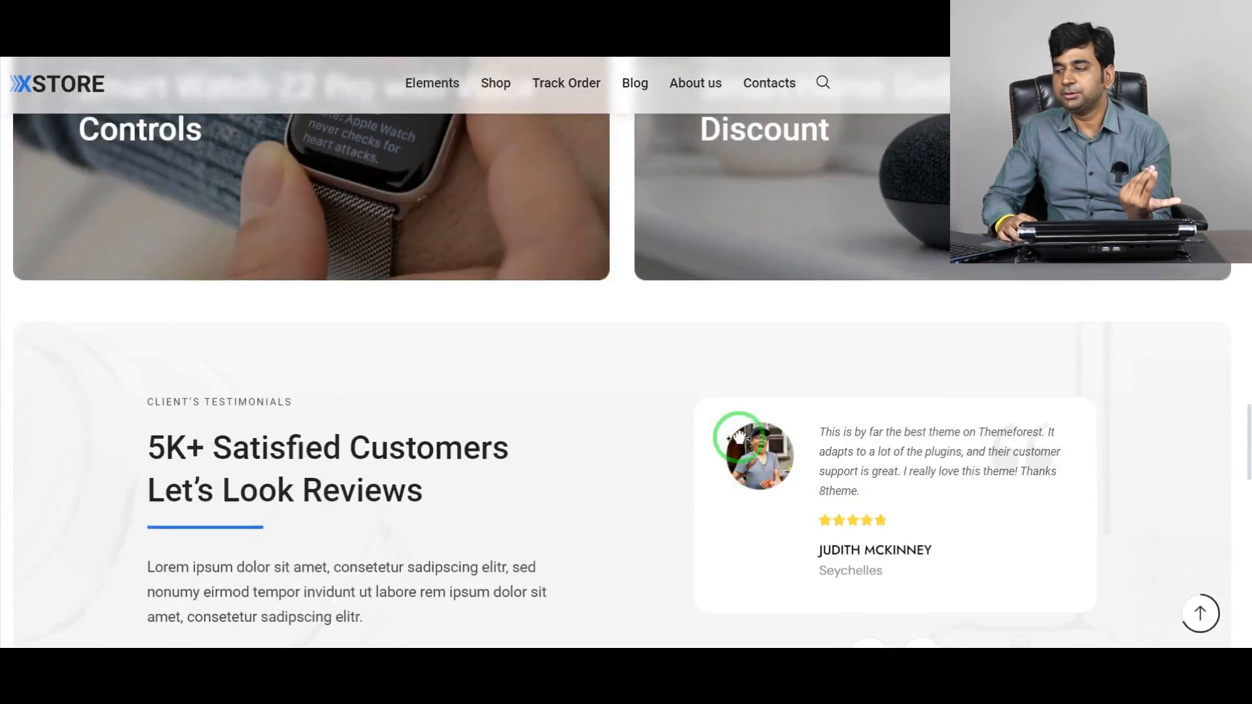
scroll(738, 437, "up", 10)
scroll(739, 439, "down", 3)
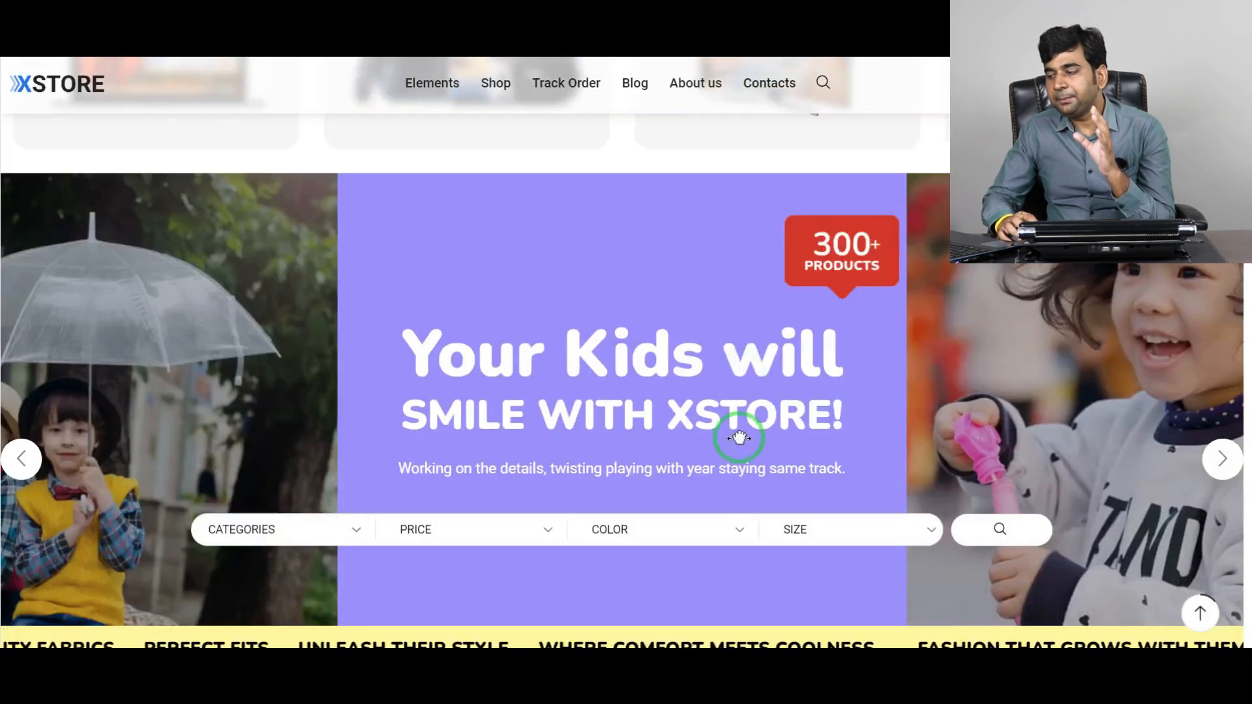
Switch from the live home page and Elementor editor to the WordPress admin and look through the Pages list
scroll(739, 438, "down", 5)
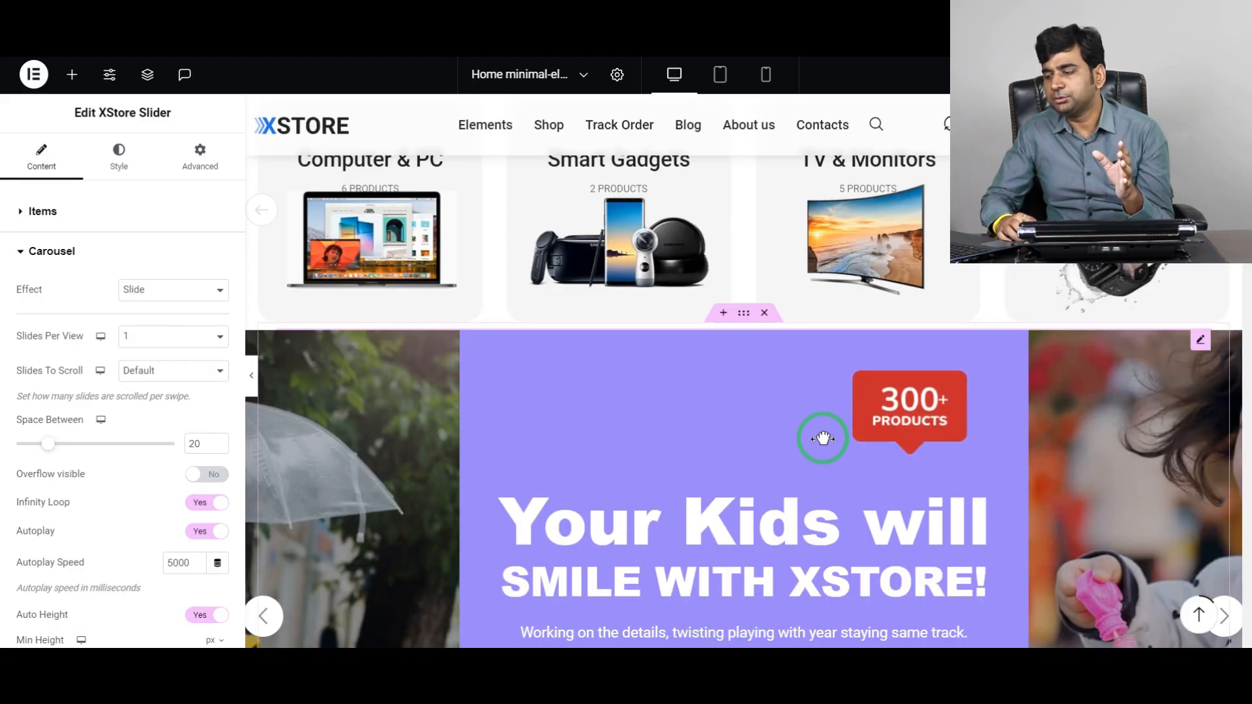
left_click(15, 39)
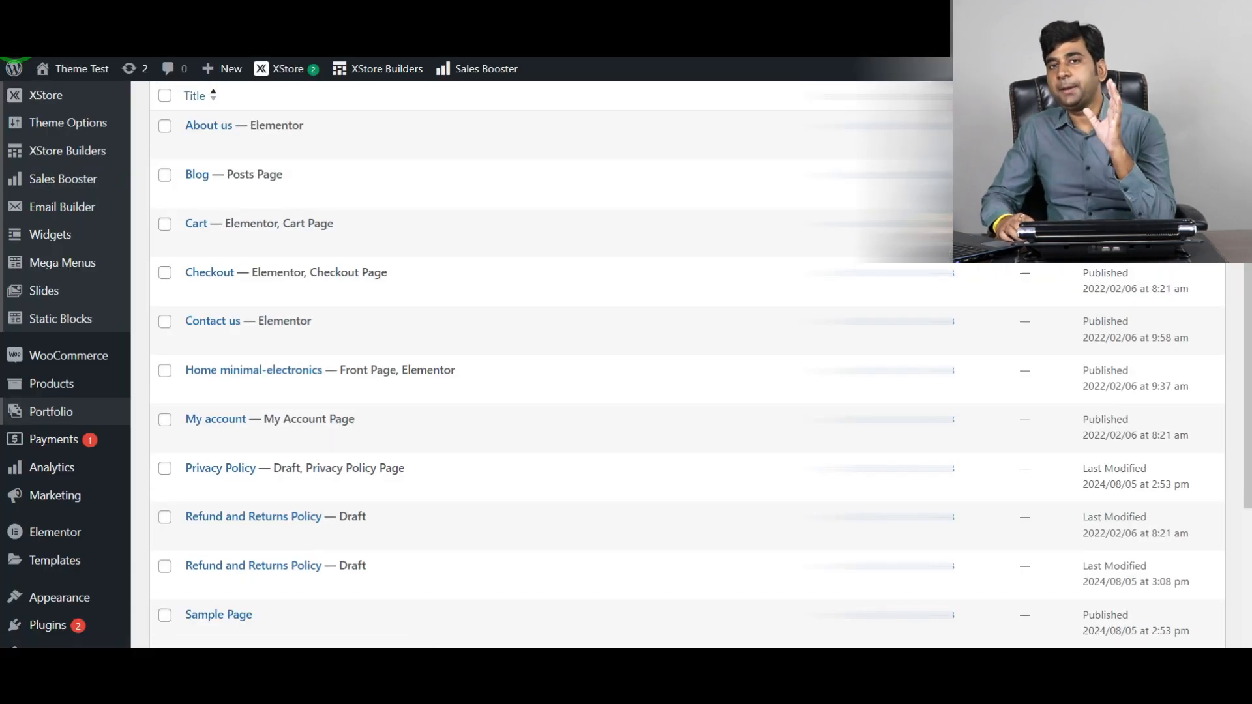
scroll(397, 398, "down", 2)
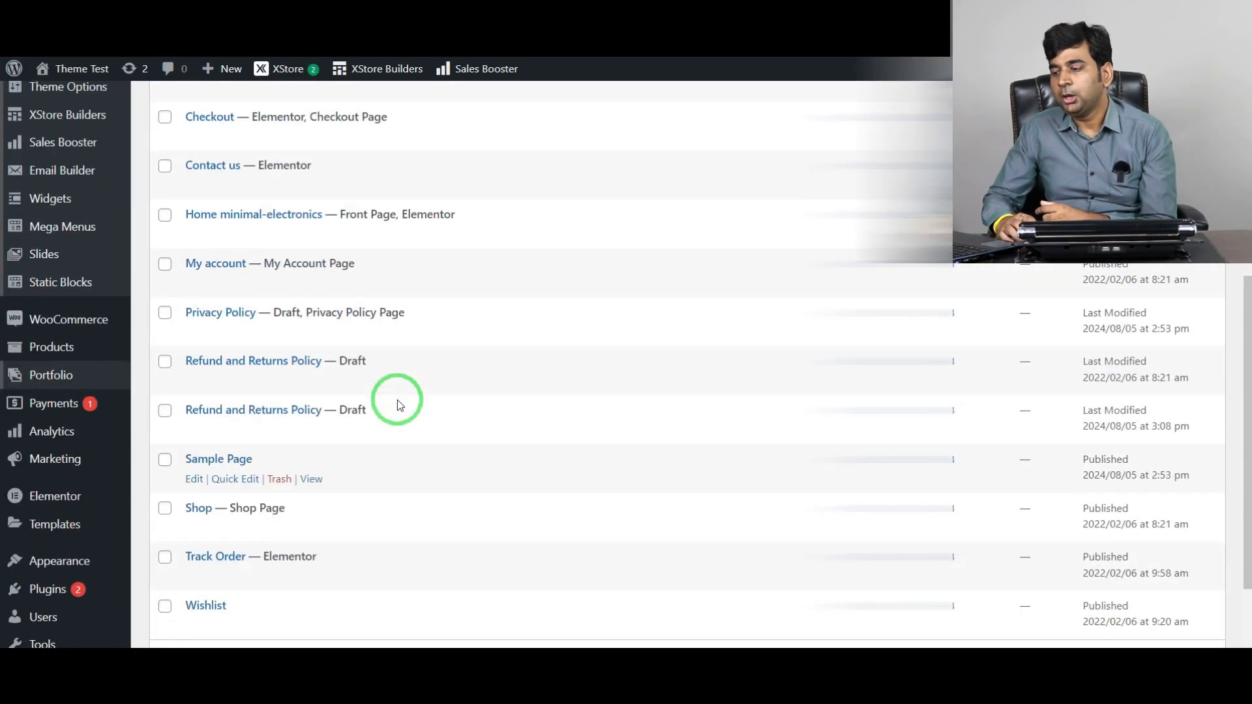
scroll(273, 430, "up", 5)
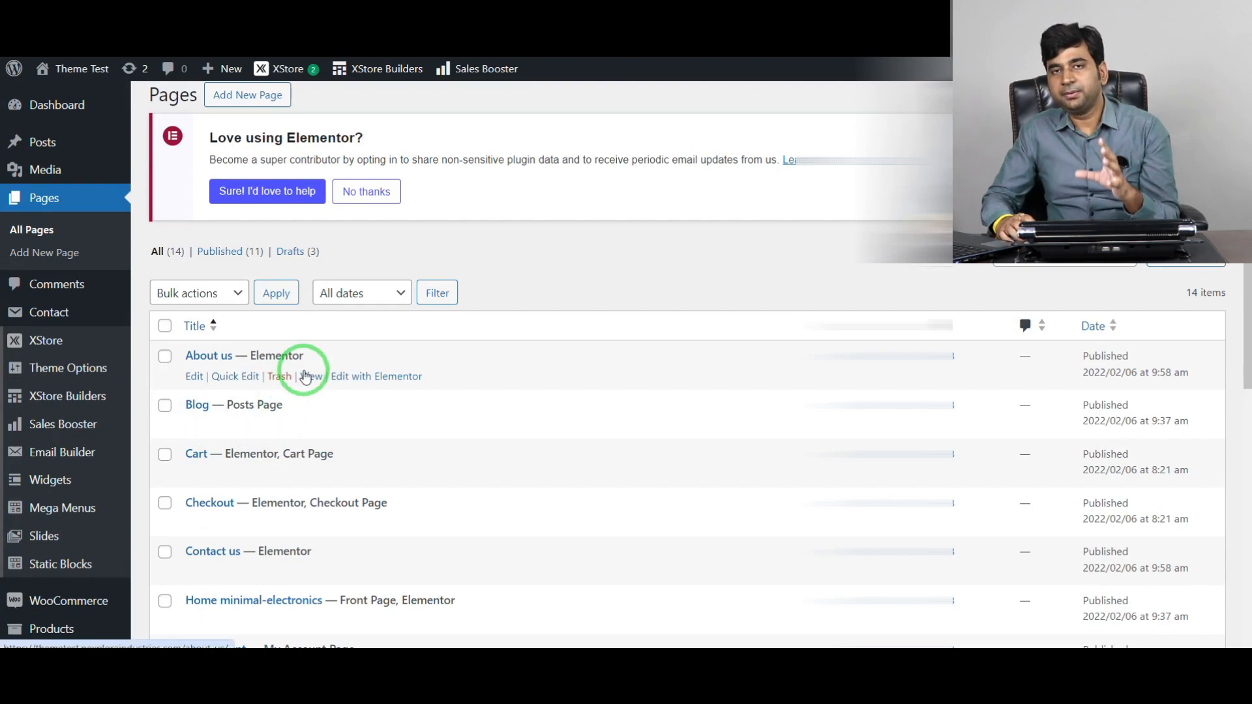
Open the About WordPress page and look over its What's New release information
left_click(8, 69)
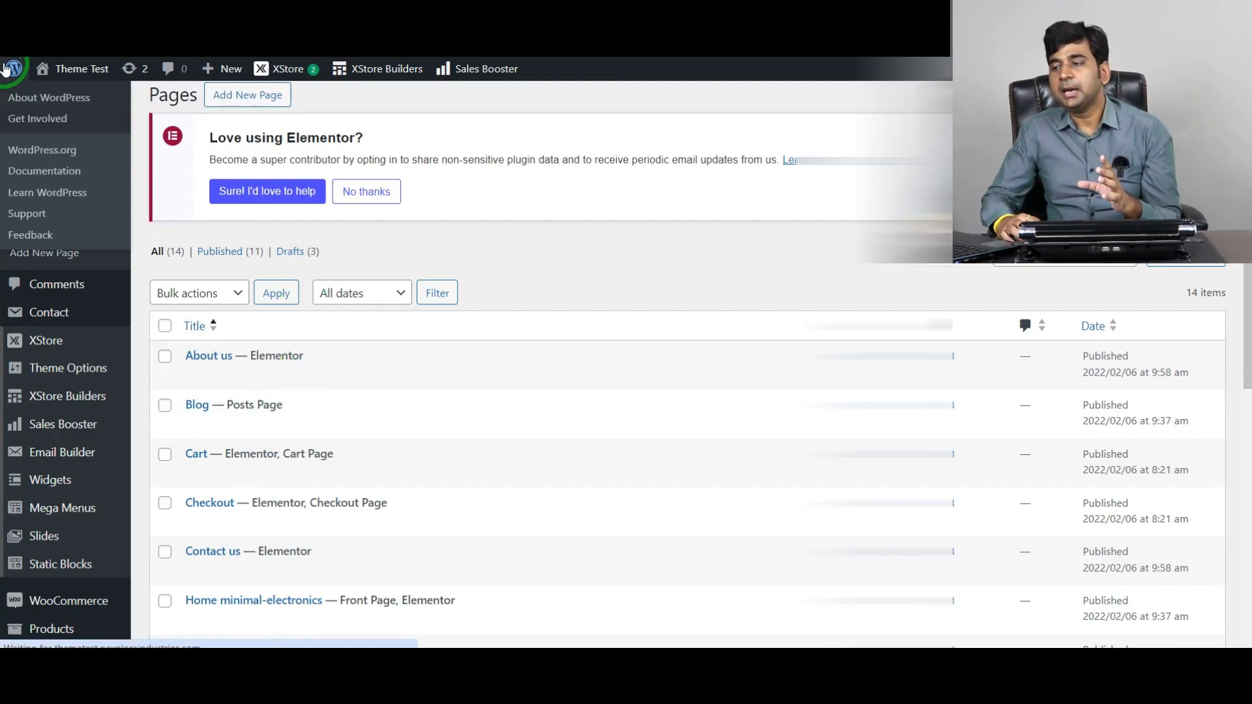
left_click(470, 515)
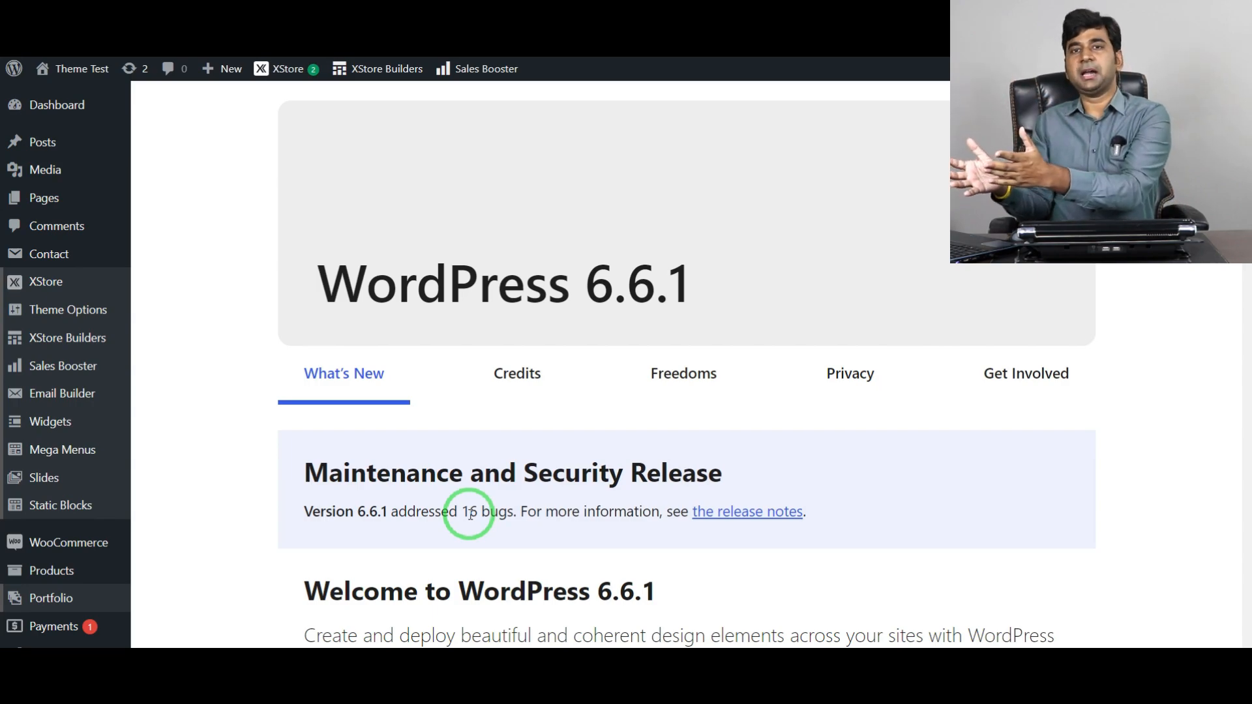
scroll(638, 335, "down", 2)
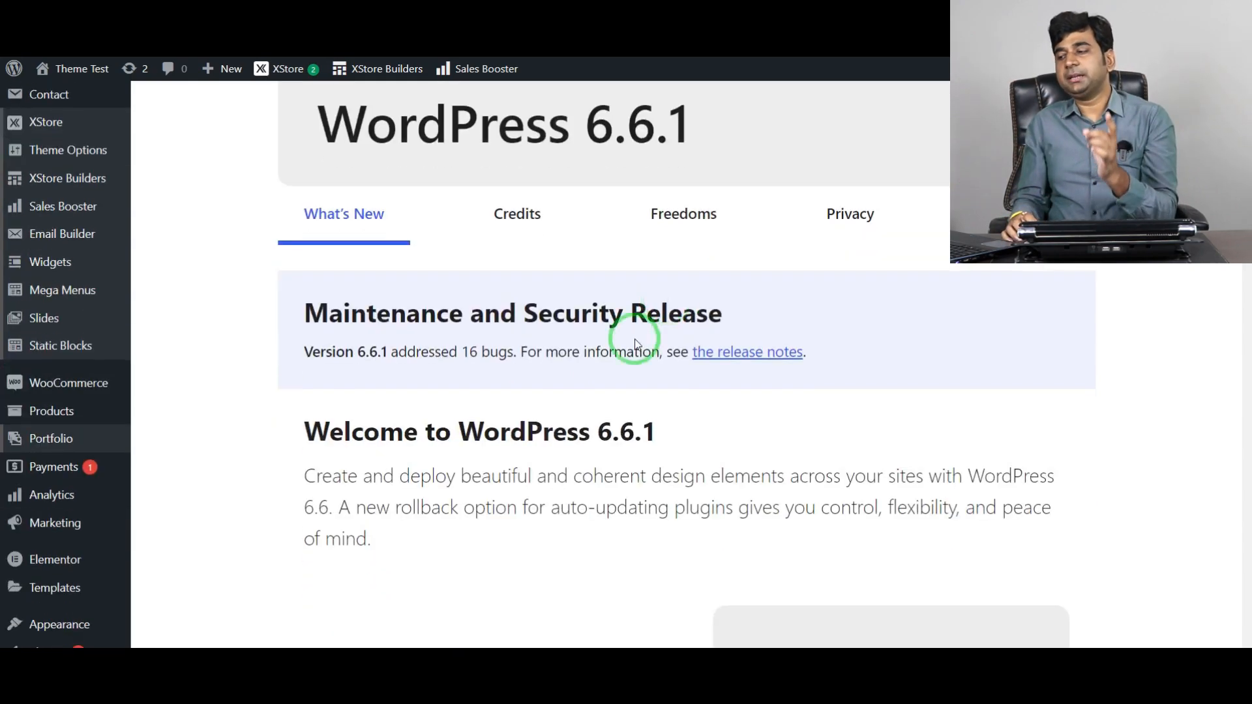
scroll(579, 377, "up", 2)
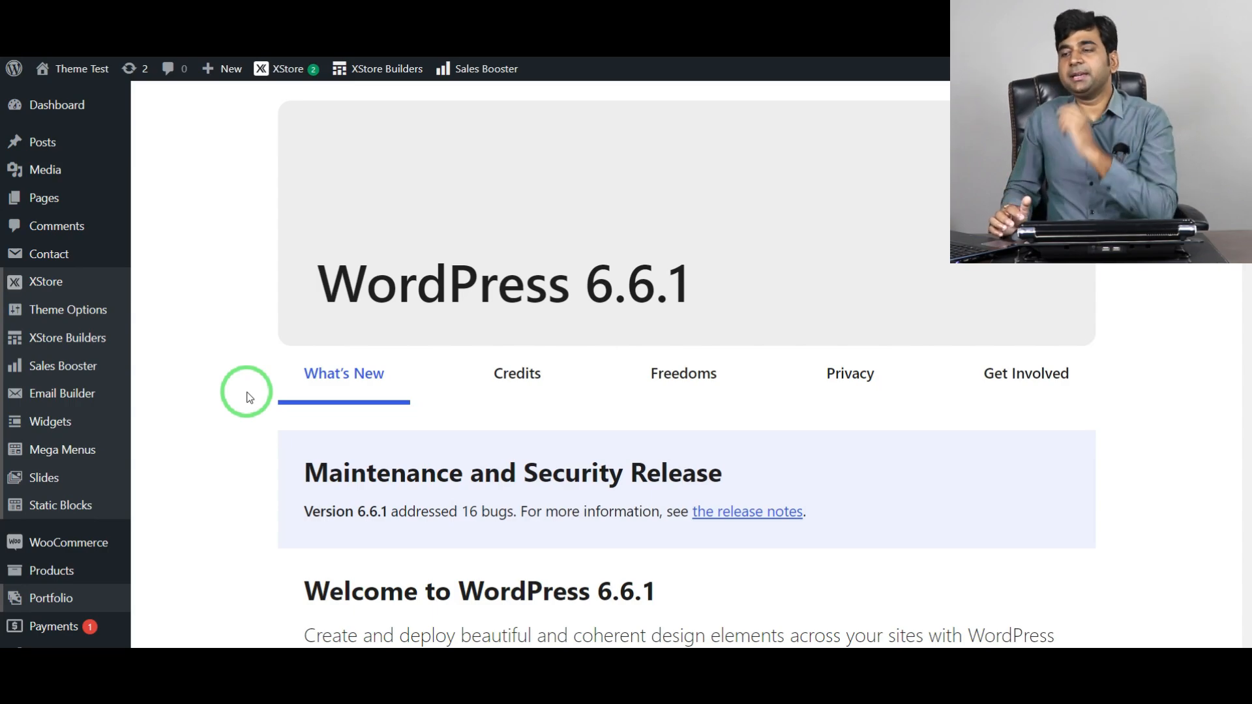
Open the site's Export tool and review the content types offered for export
scroll(247, 398, "down", 8)
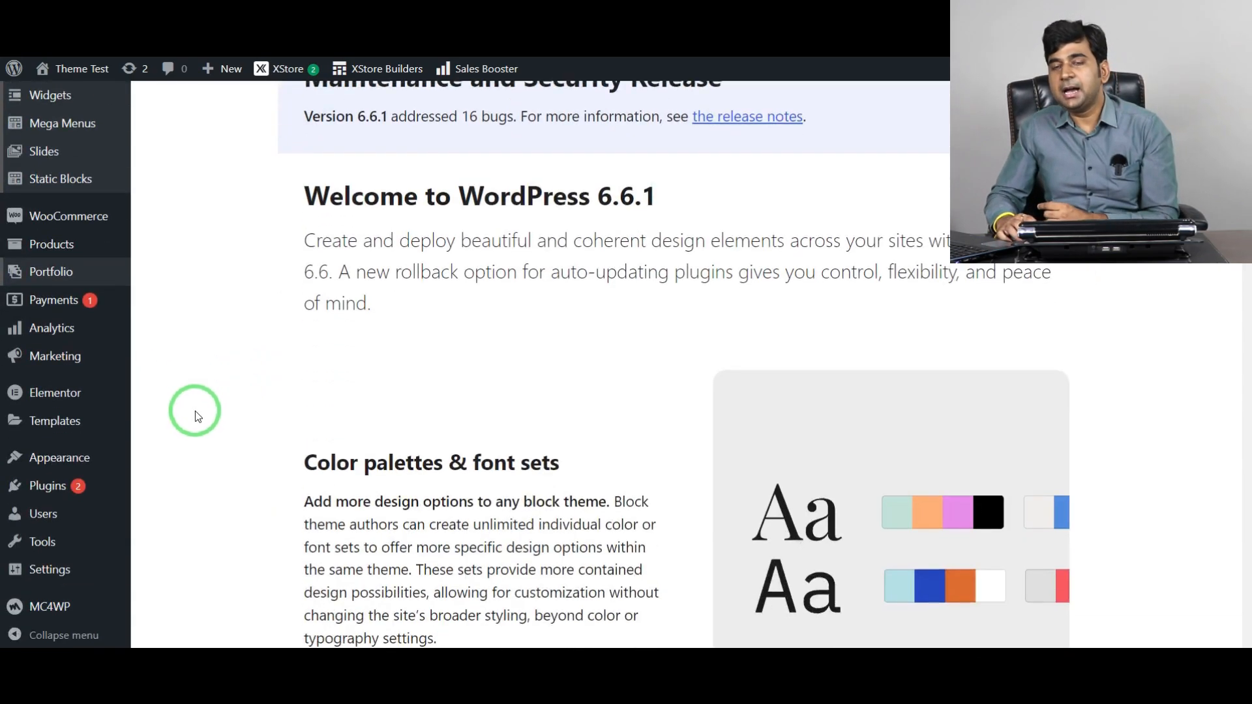
mouse_move(41, 546)
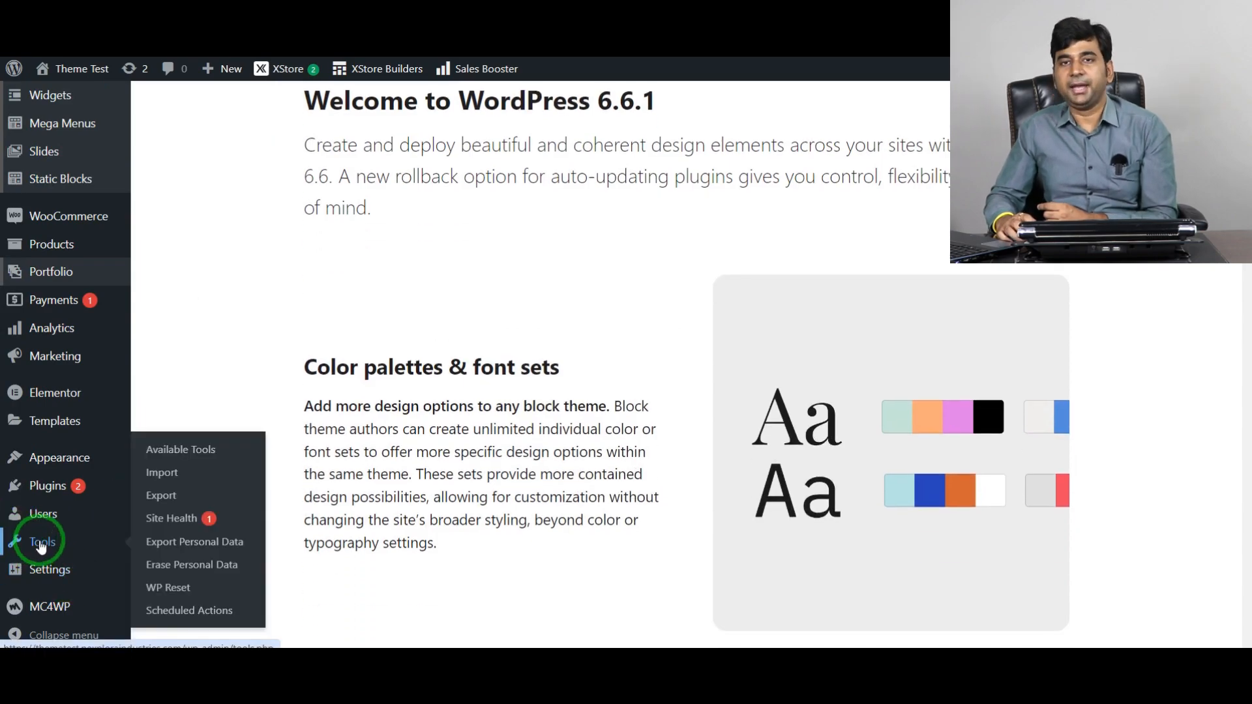
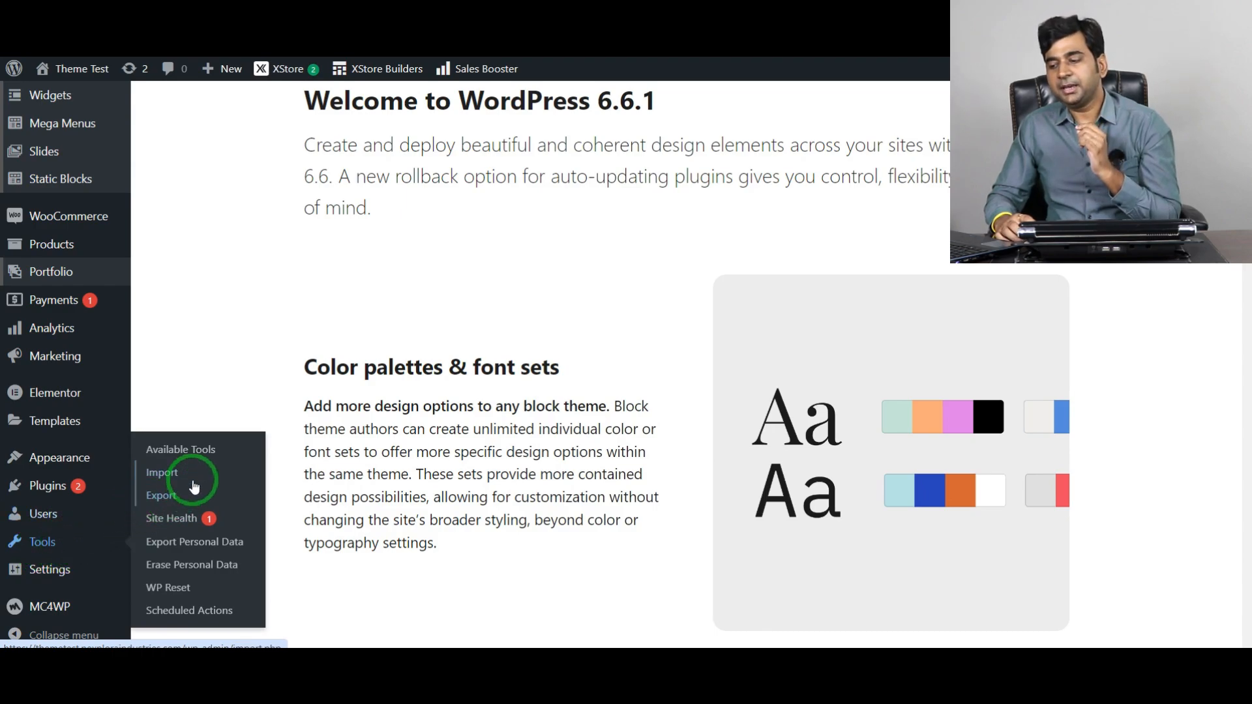
left_click(193, 484)
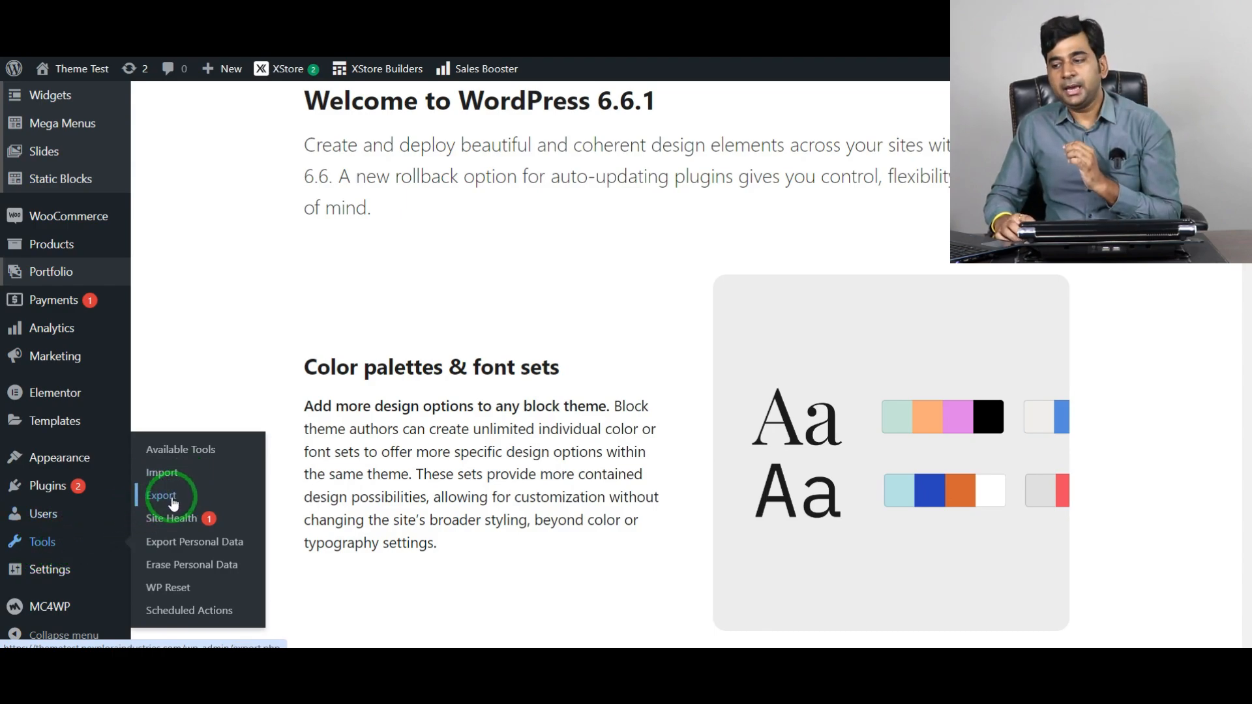
left_click(173, 503)
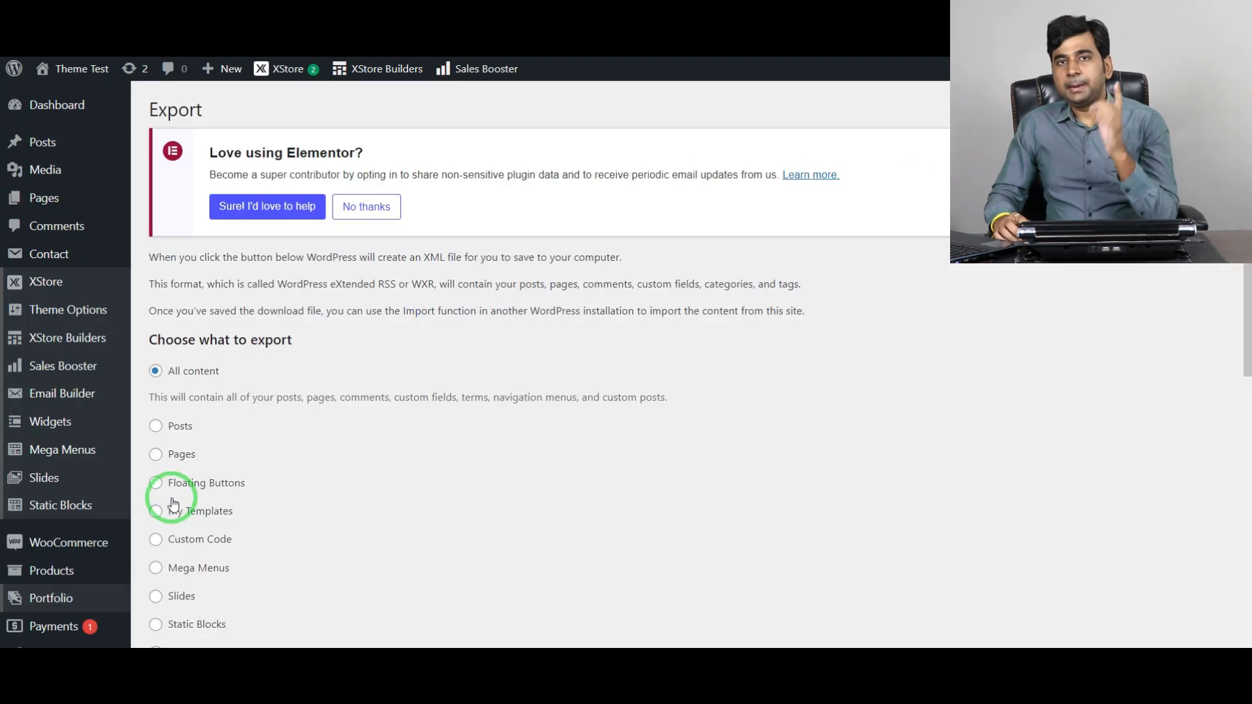
scroll(339, 273, "down", 5)
scroll(216, 274, "down", 3)
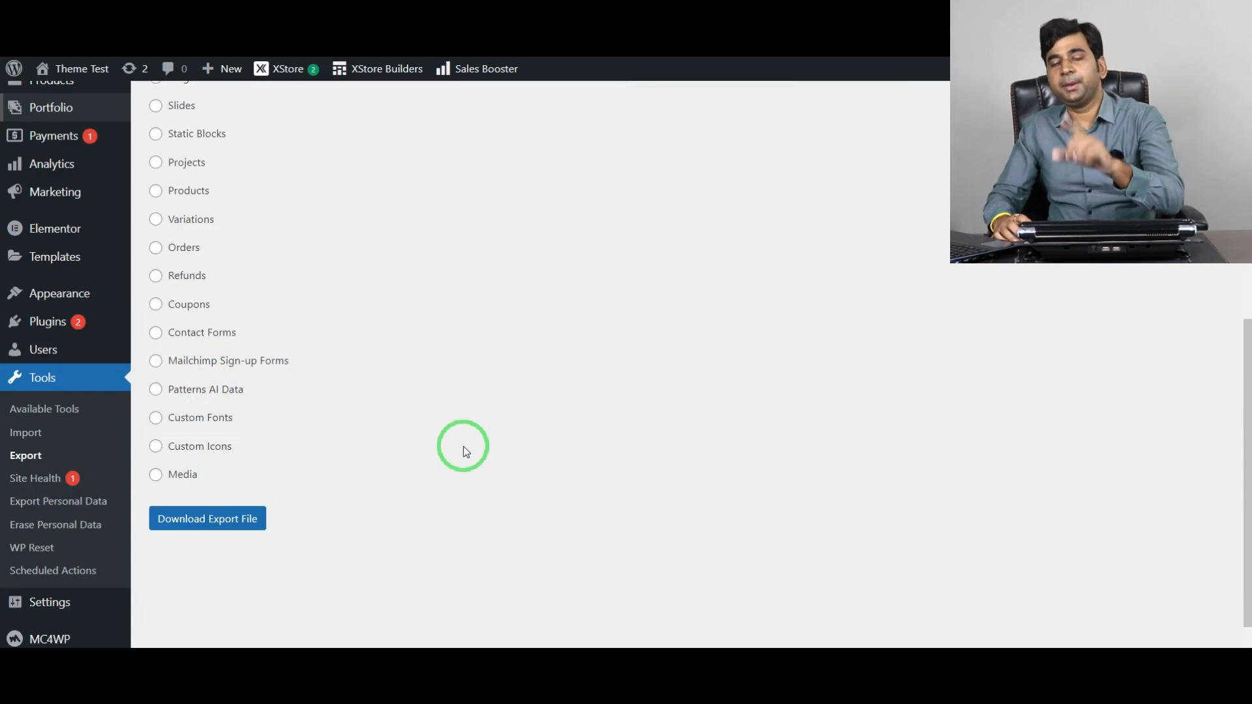
scroll(466, 451, "up", 3)
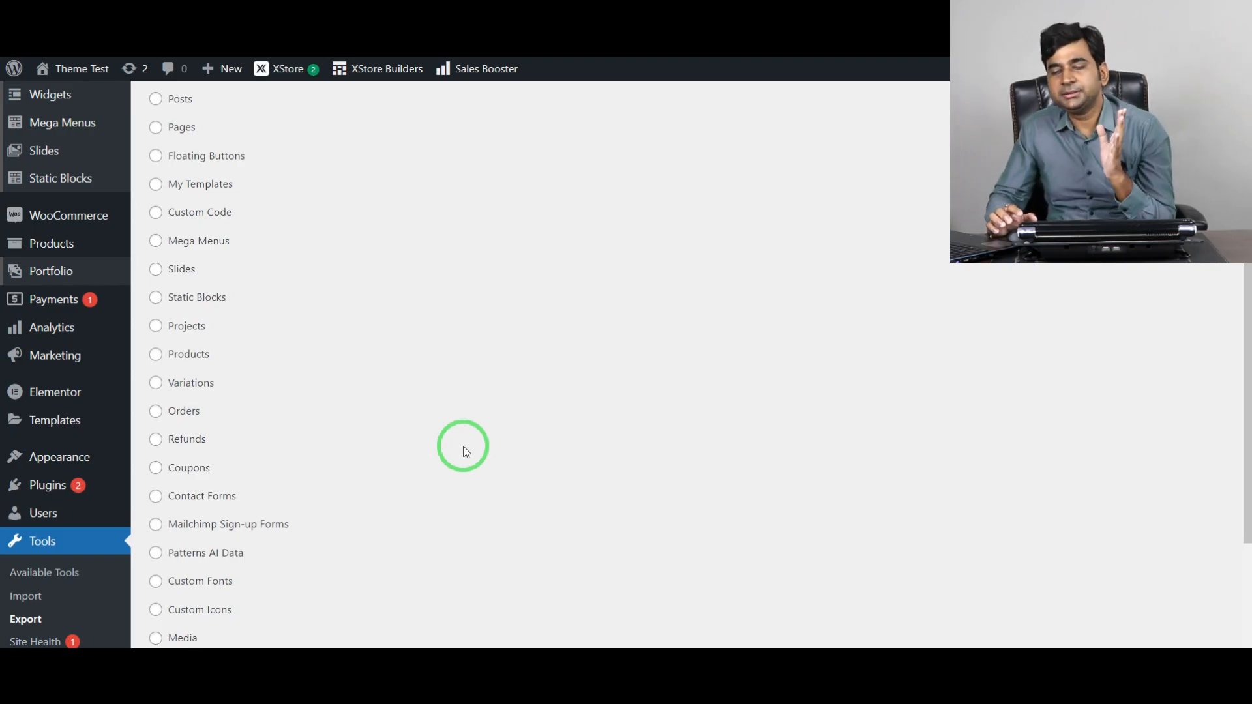
scroll(465, 450, "up", 3)
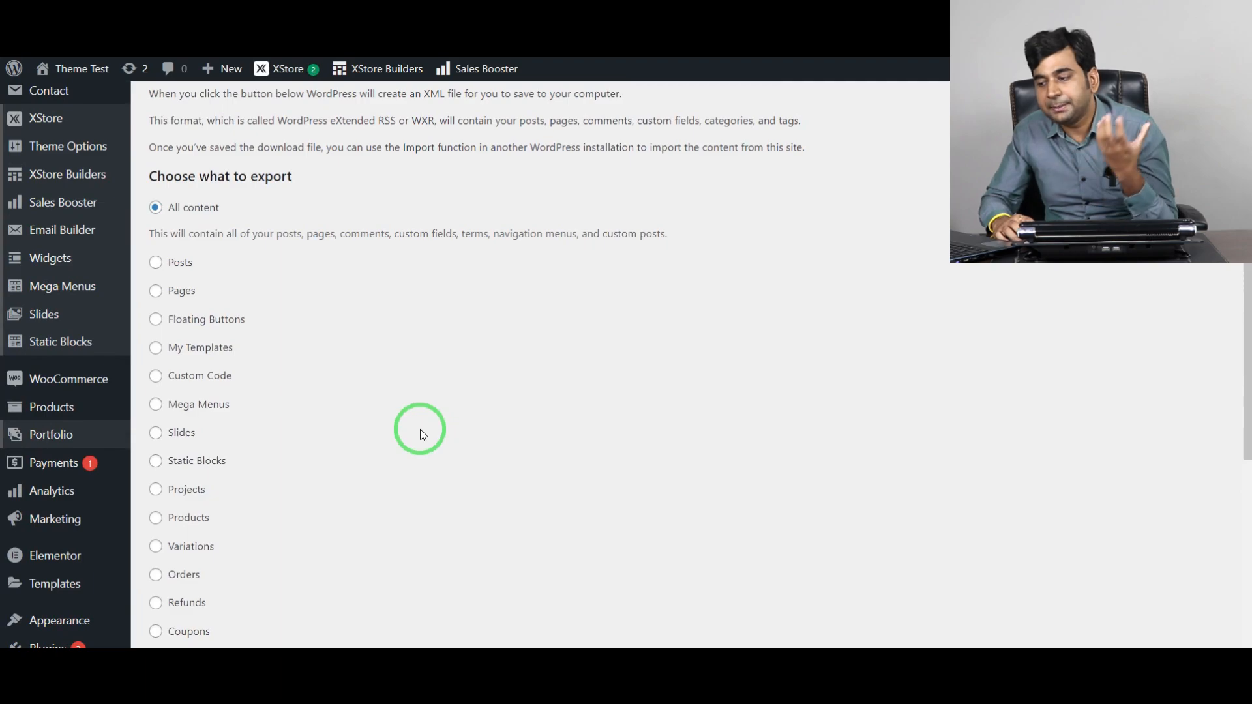
scroll(420, 429, "down", 1)
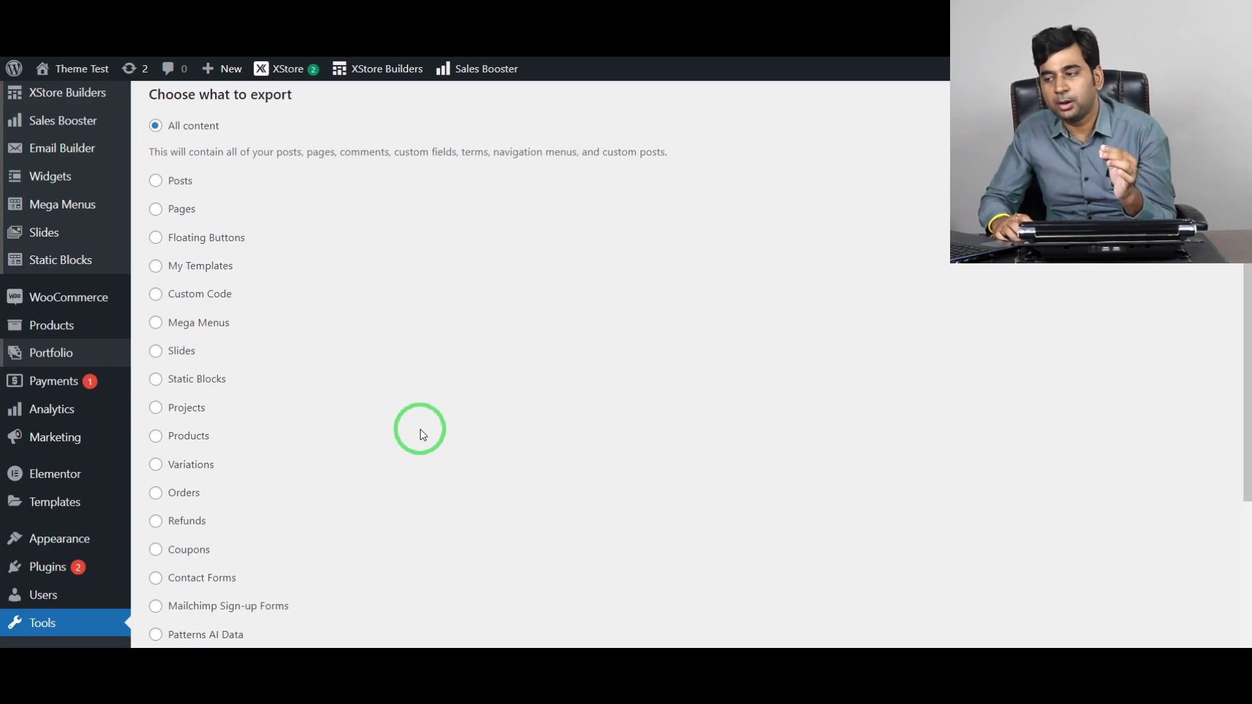
scroll(221, 261, "down", 2)
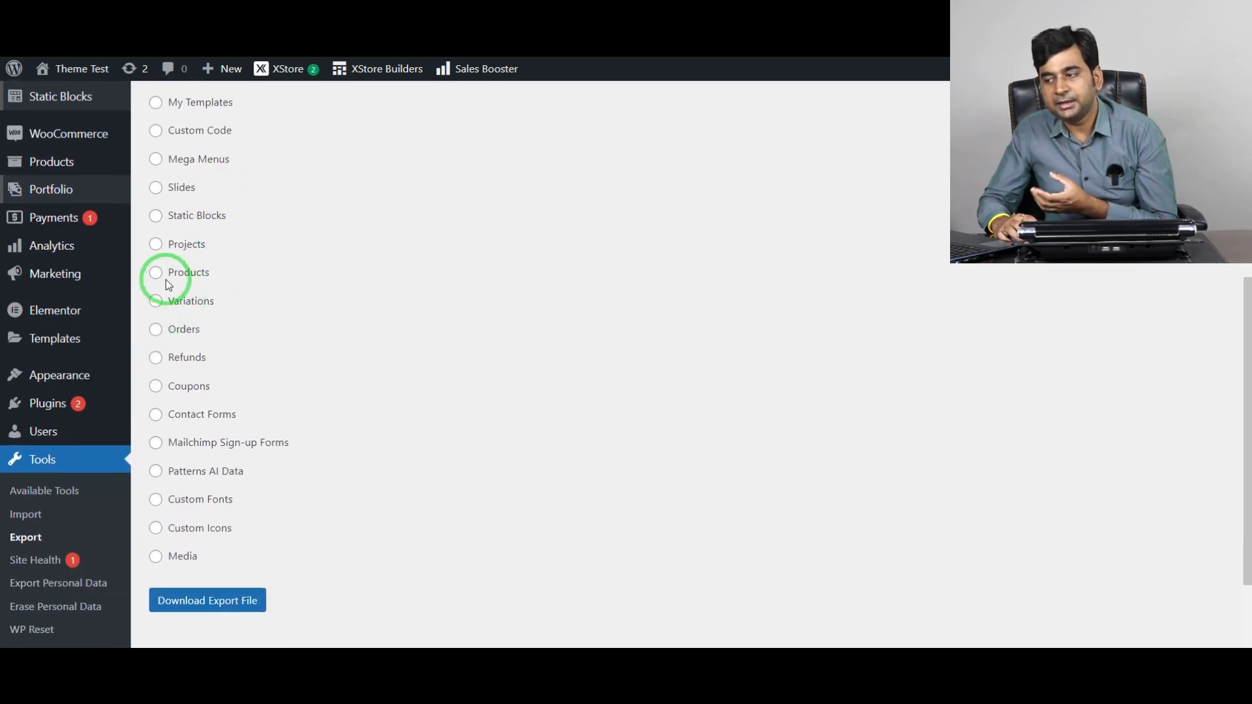
Select Products as the content to export, briefly trying Variations before returning to Products
left_click(154, 275)
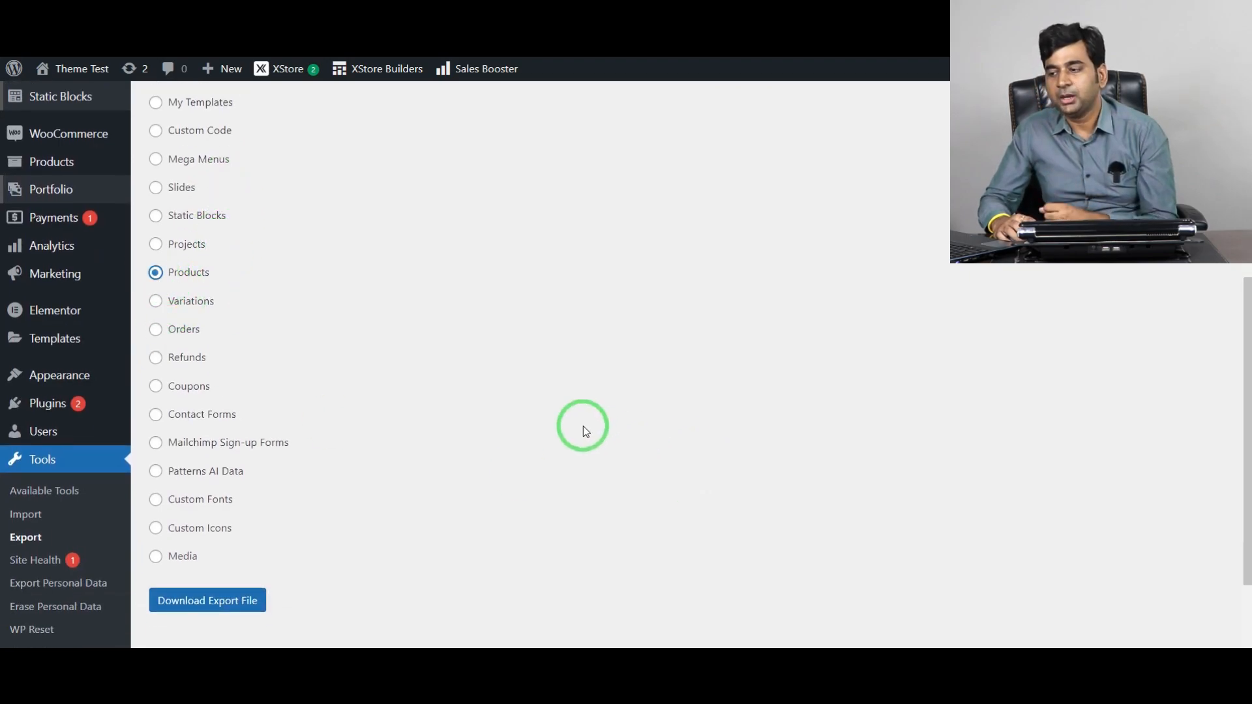
left_click(155, 301)
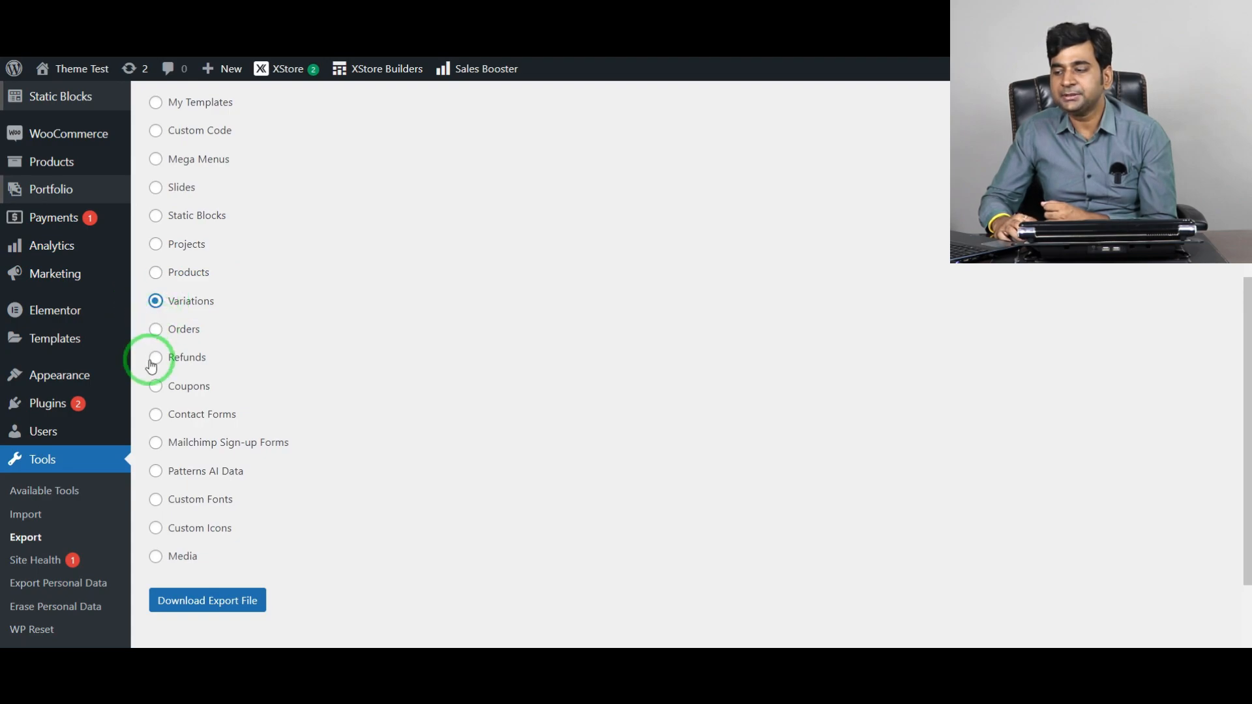
left_click(157, 274)
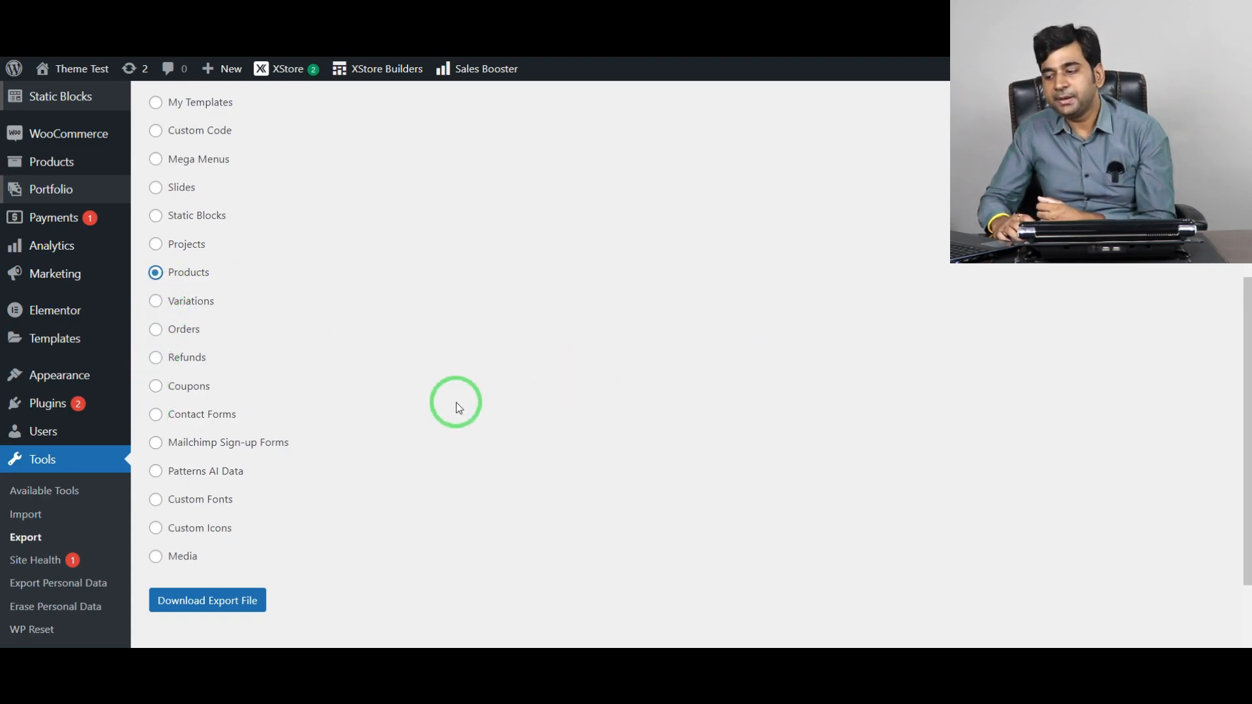
scroll(202, 551, "down", 3)
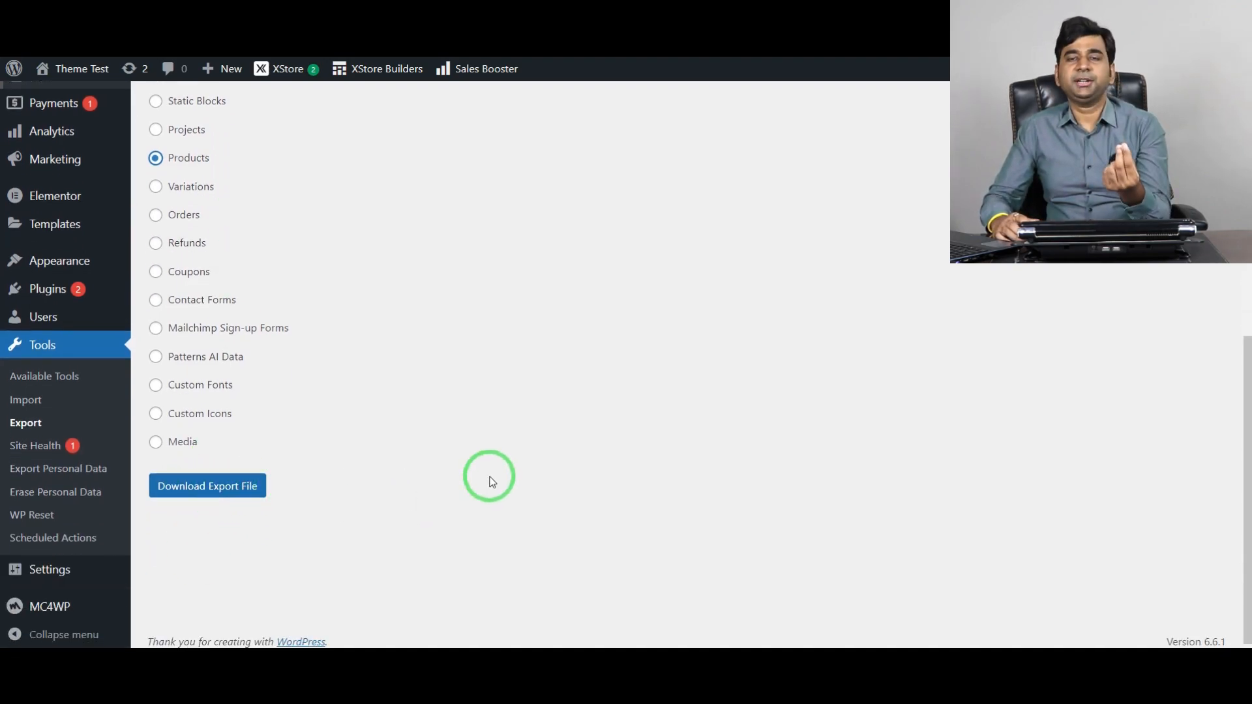
scroll(489, 478, "up", 1)
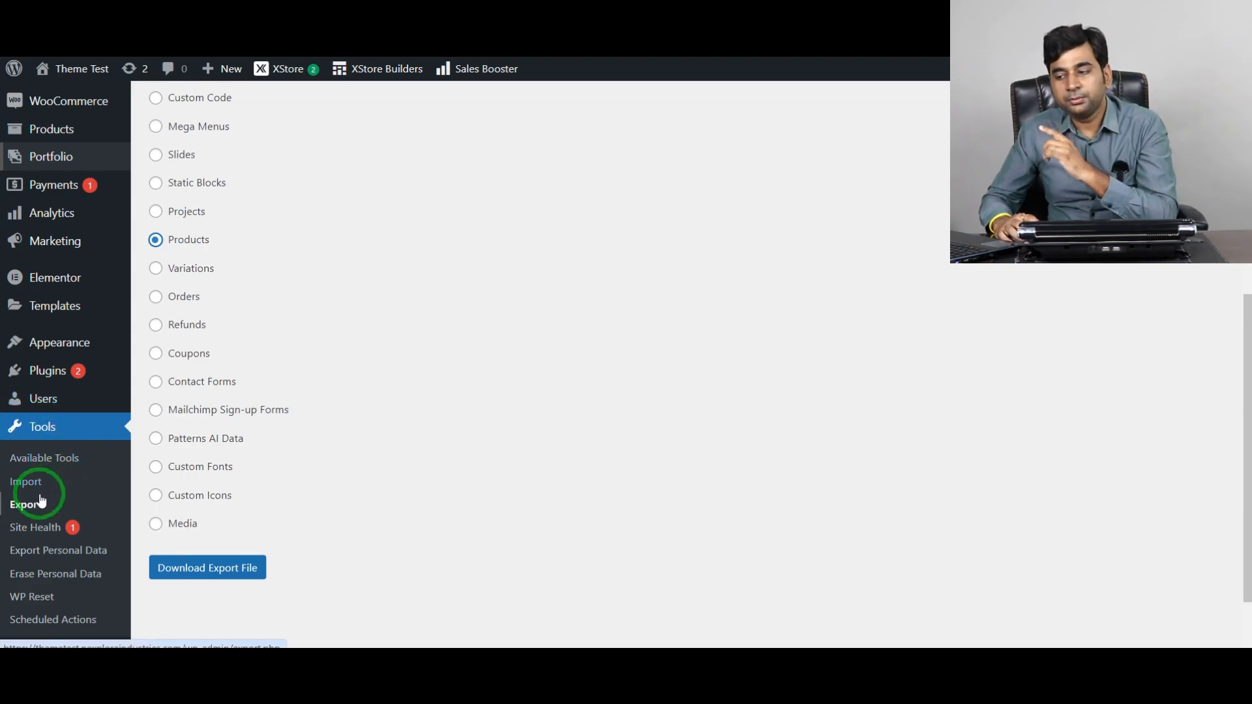
Review the available import systems, install the WordPress importer and run it to reach its file upload page
left_click(26, 482)
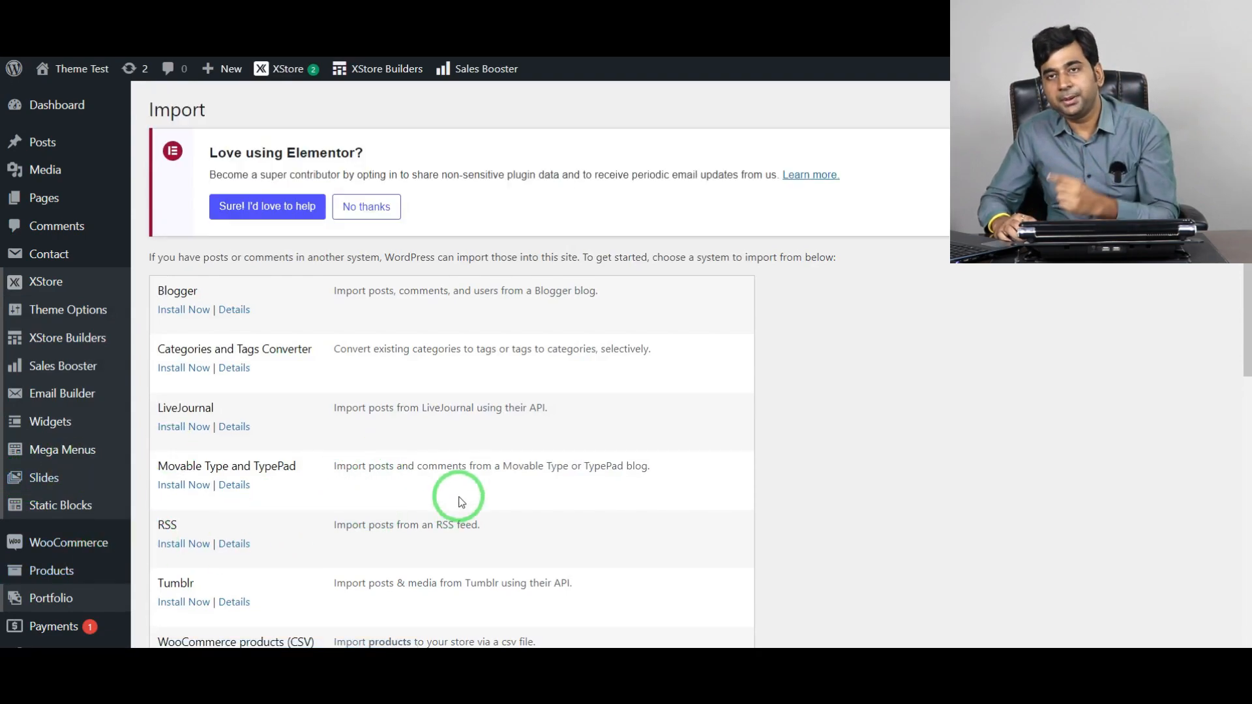
scroll(450, 497, "down", 3)
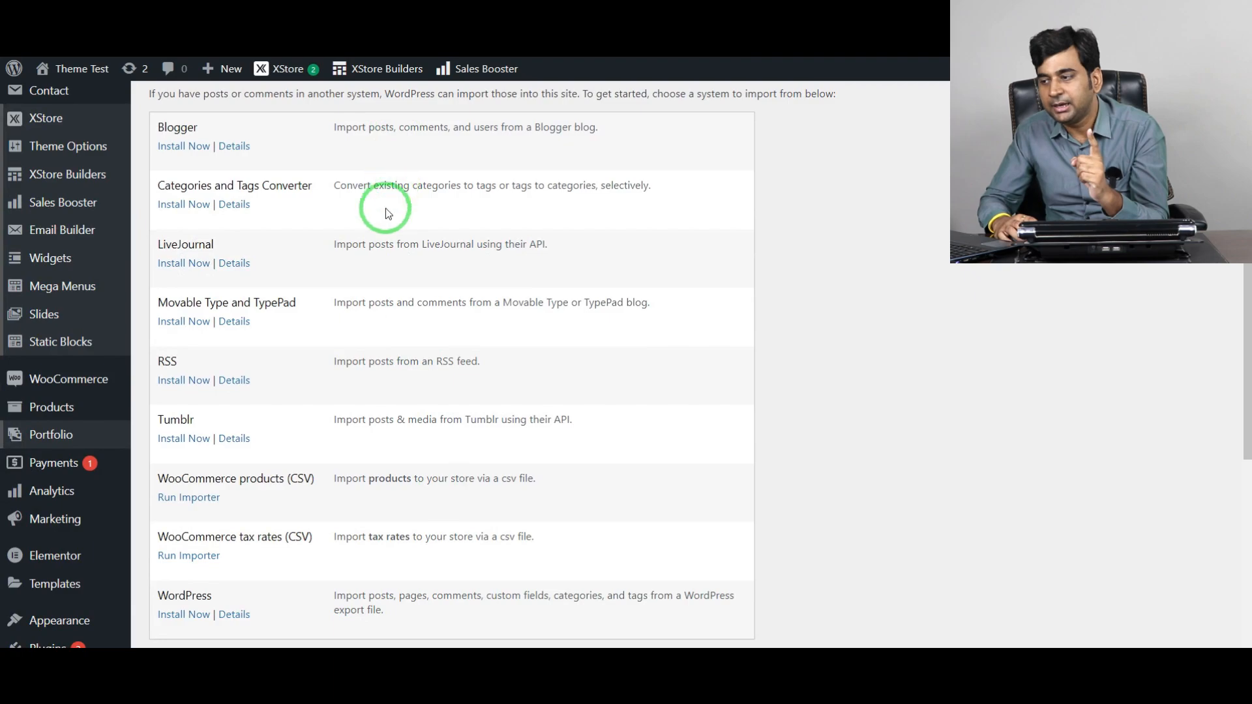
scroll(380, 413, "down", 3)
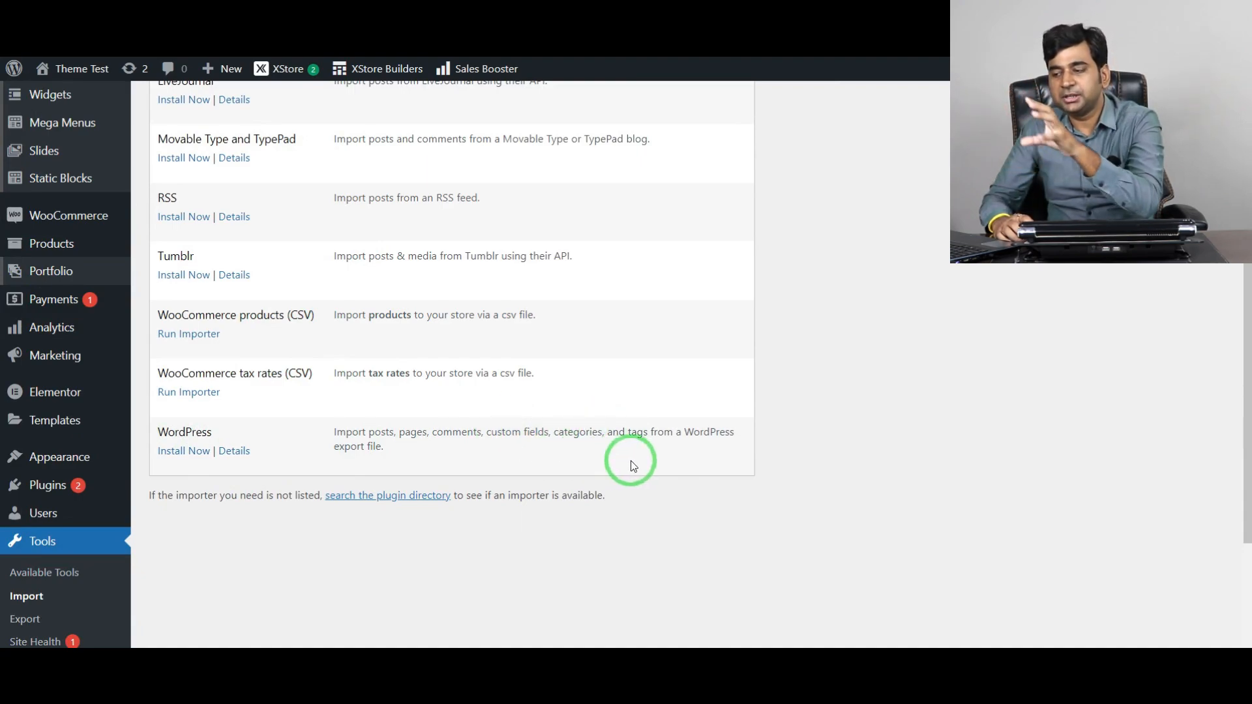
left_click(187, 456)
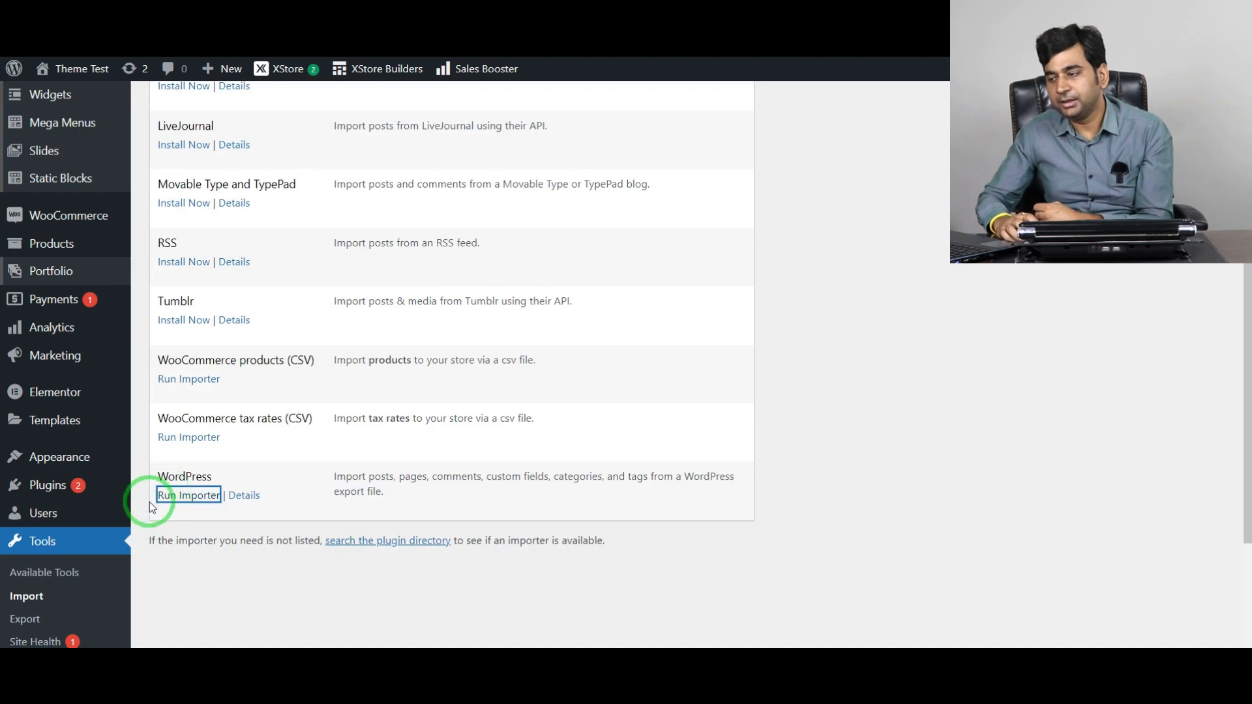
left_click(193, 497)
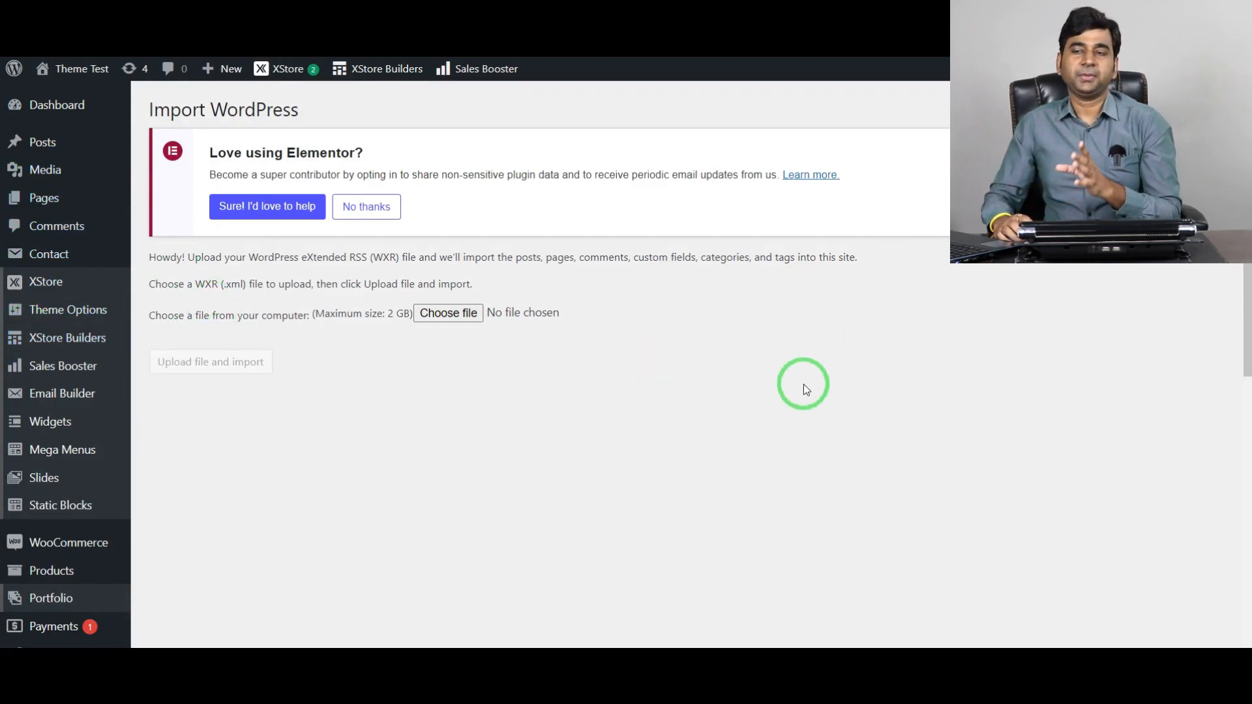
Return to the Export tool and choose Pages as the content to export
scroll(534, 496, "down", 3)
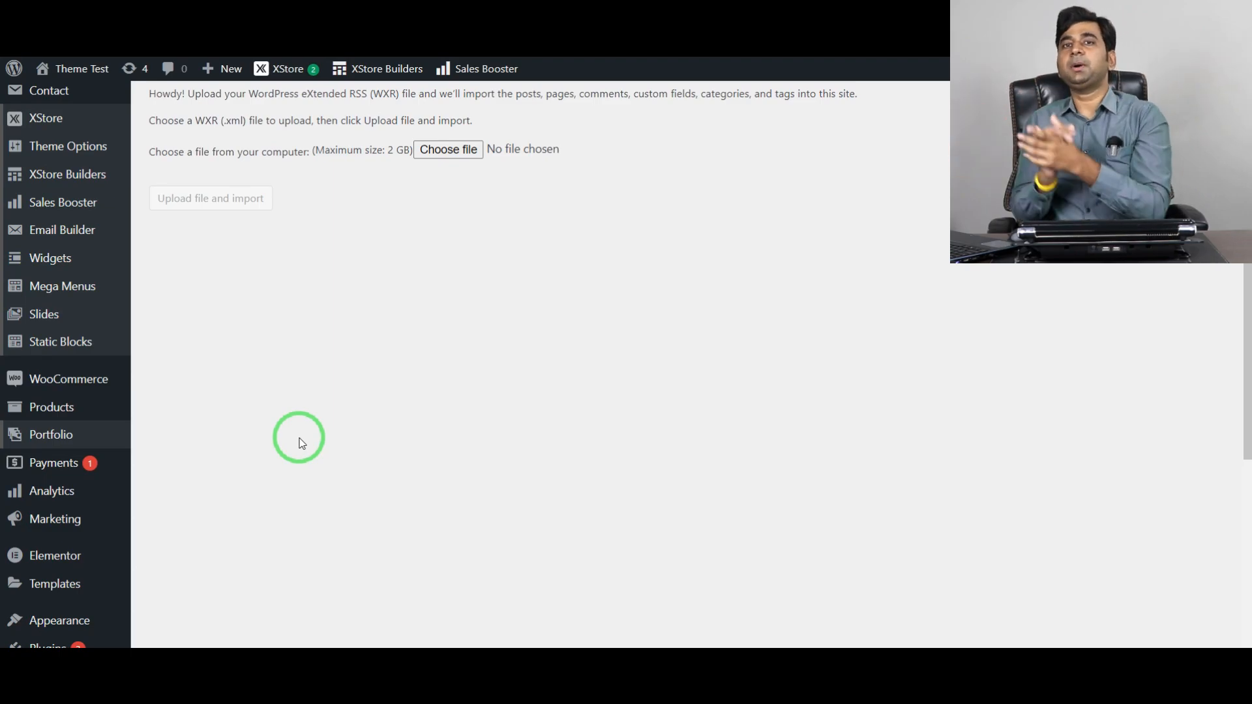
scroll(189, 444, "down", 3)
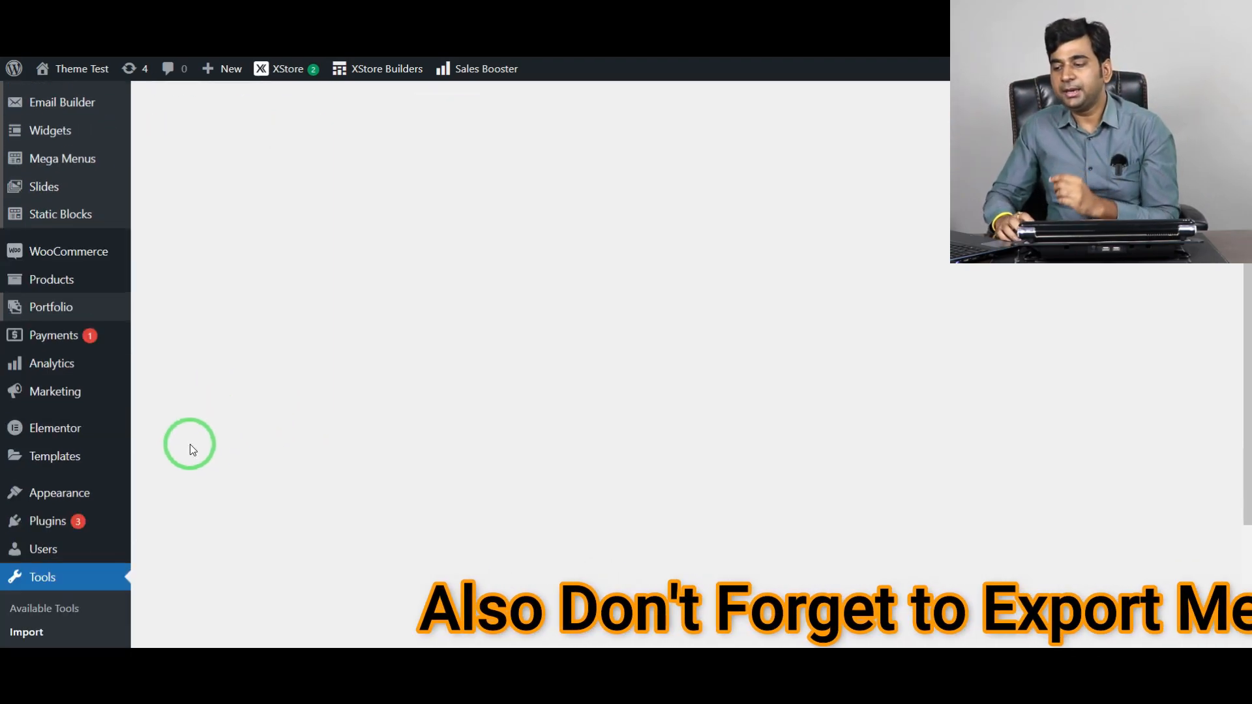
scroll(40, 522, "down", 2)
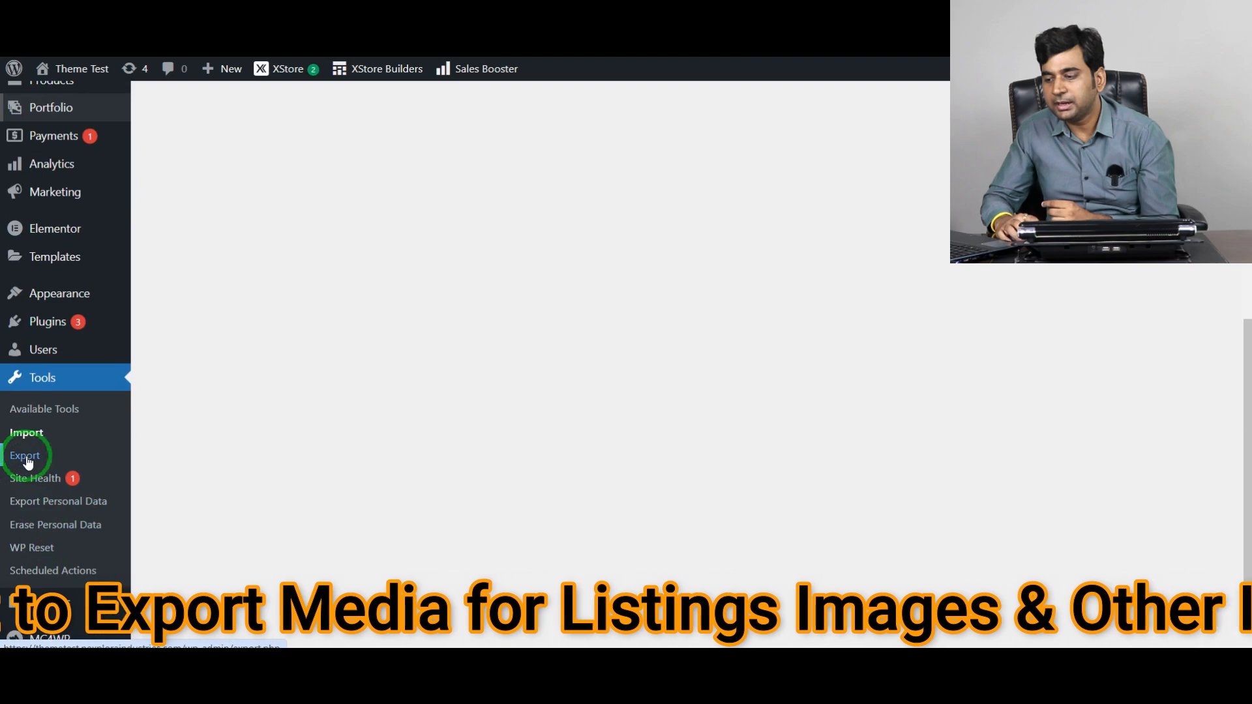
left_click(28, 459)
scroll(666, 377, "down", 5)
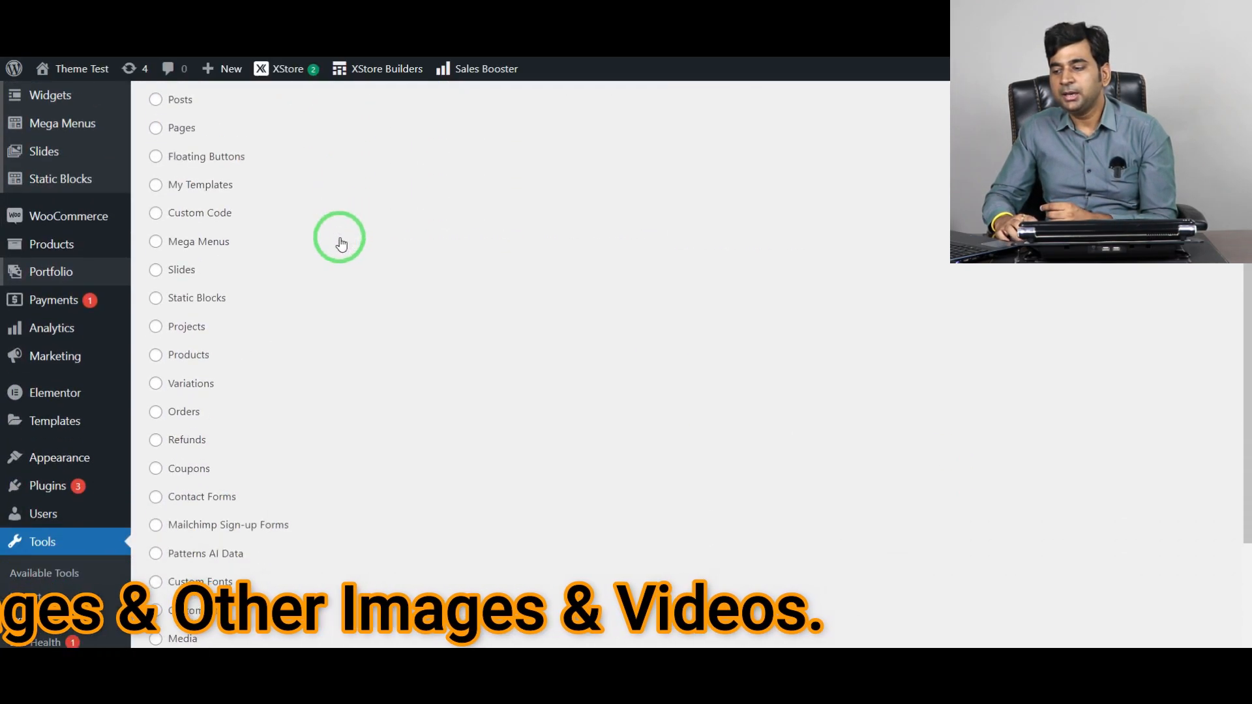
scroll(339, 335, "up", 3)
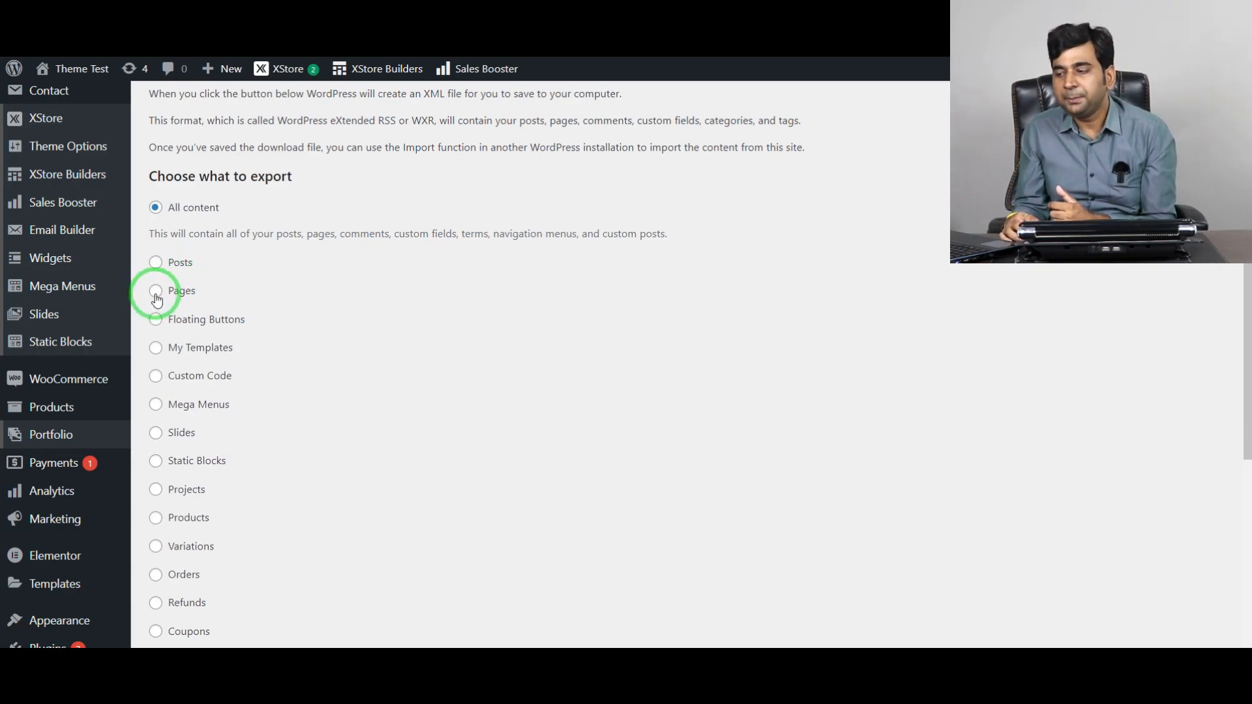
left_click(156, 295)
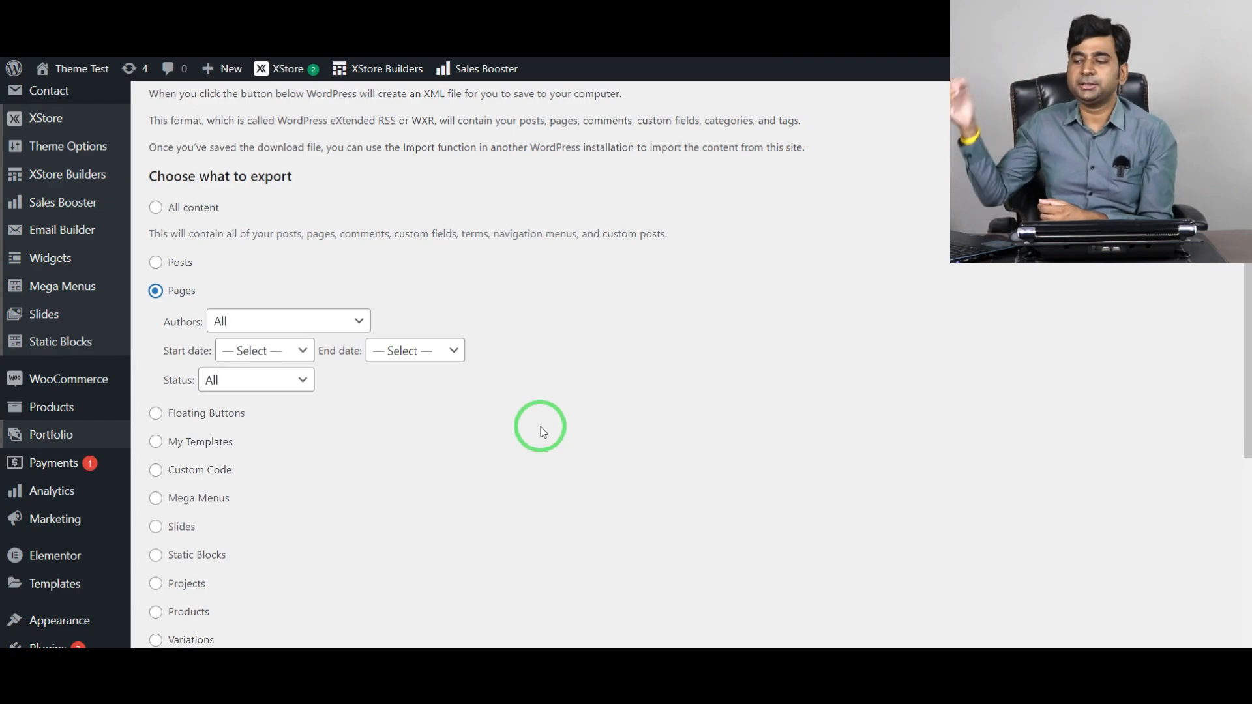
scroll(541, 426, "down", 4)
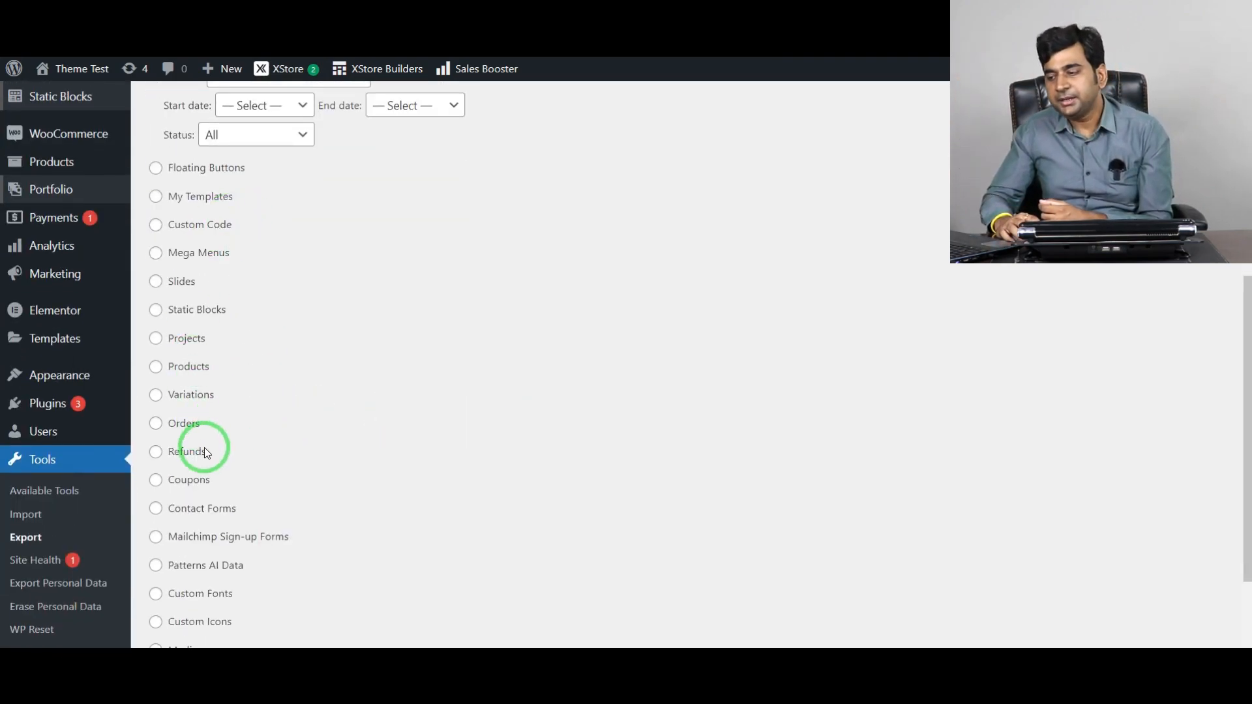
Review the rest of the exportable content types down to Media, along with the filters for the Pages export
scroll(240, 441, "down", 2)
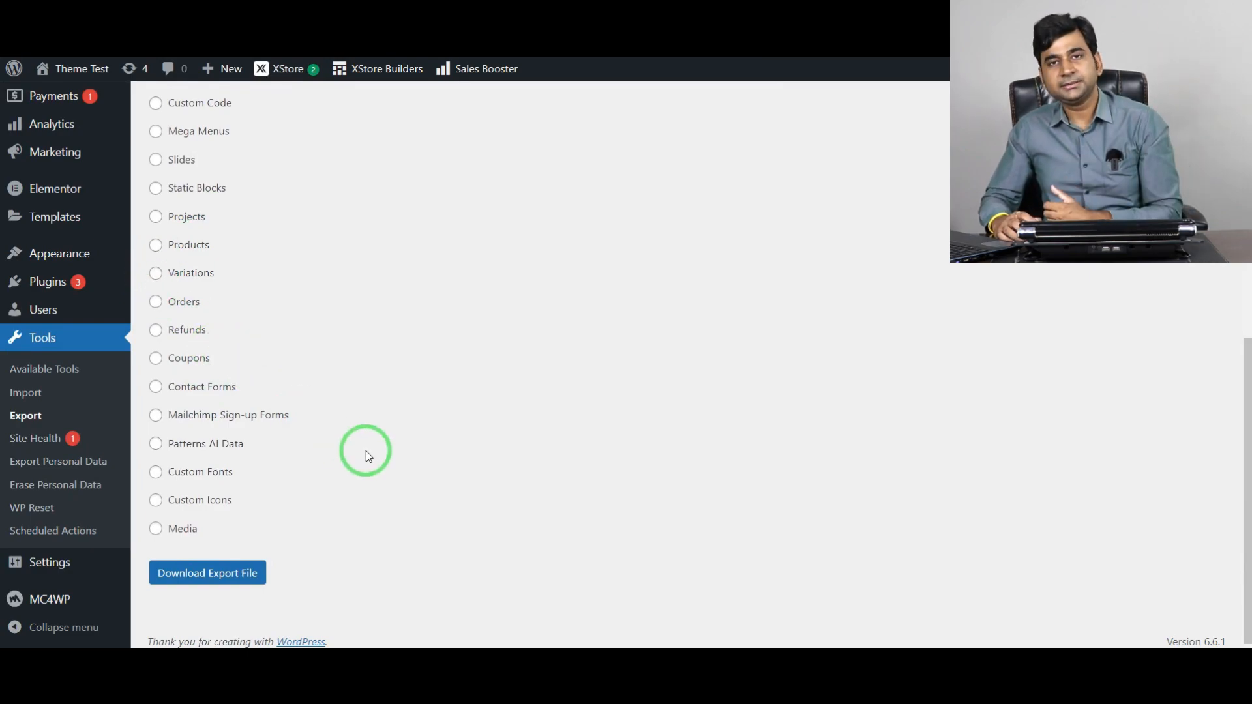
scroll(366, 451, "up", 5)
scroll(366, 451, "down", 5)
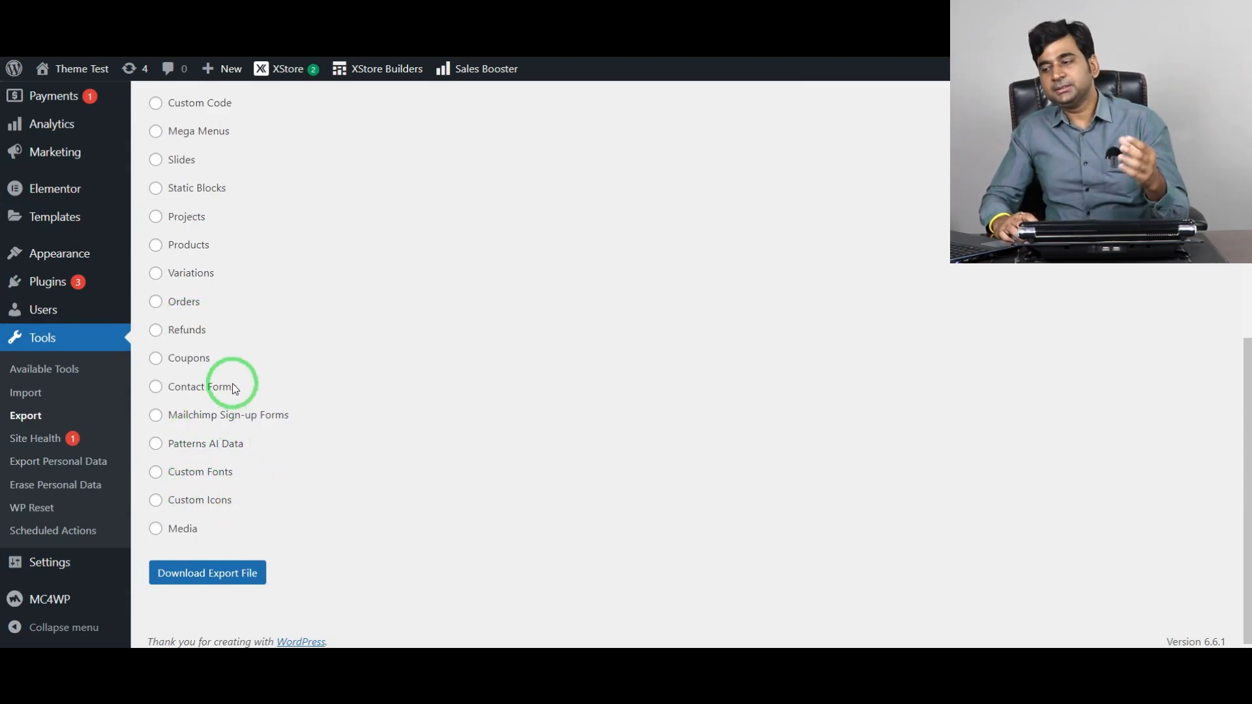
scroll(235, 390, "up", 5)
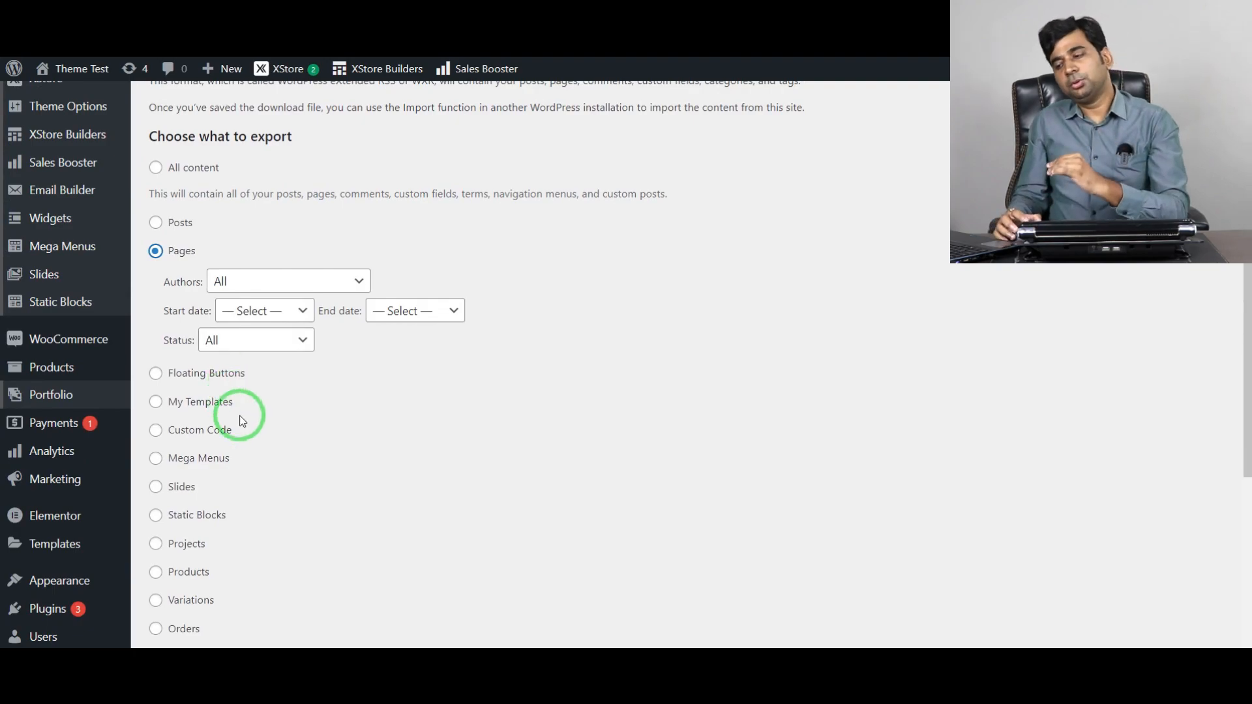
scroll(280, 450, "up", 3)
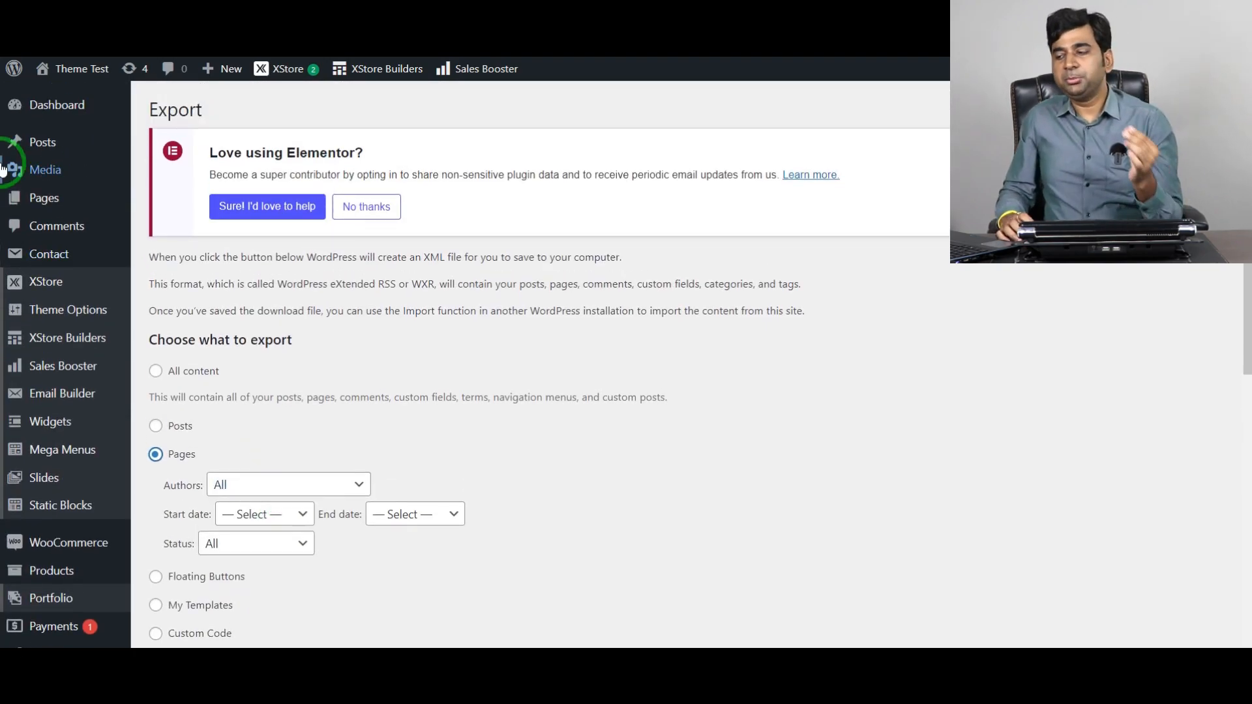
Open the About WordPress page and look through its What's New section
left_click(13, 70)
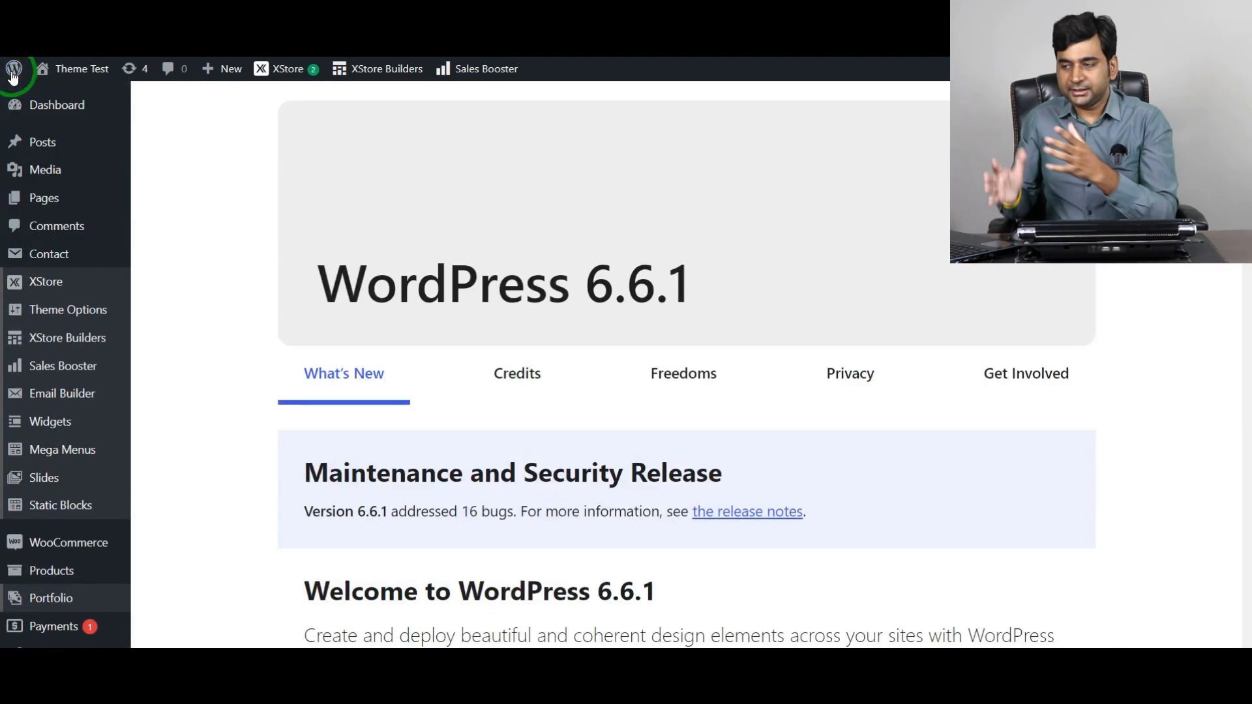
scroll(333, 293, "down", 3)
scroll(332, 293, "down", 6)
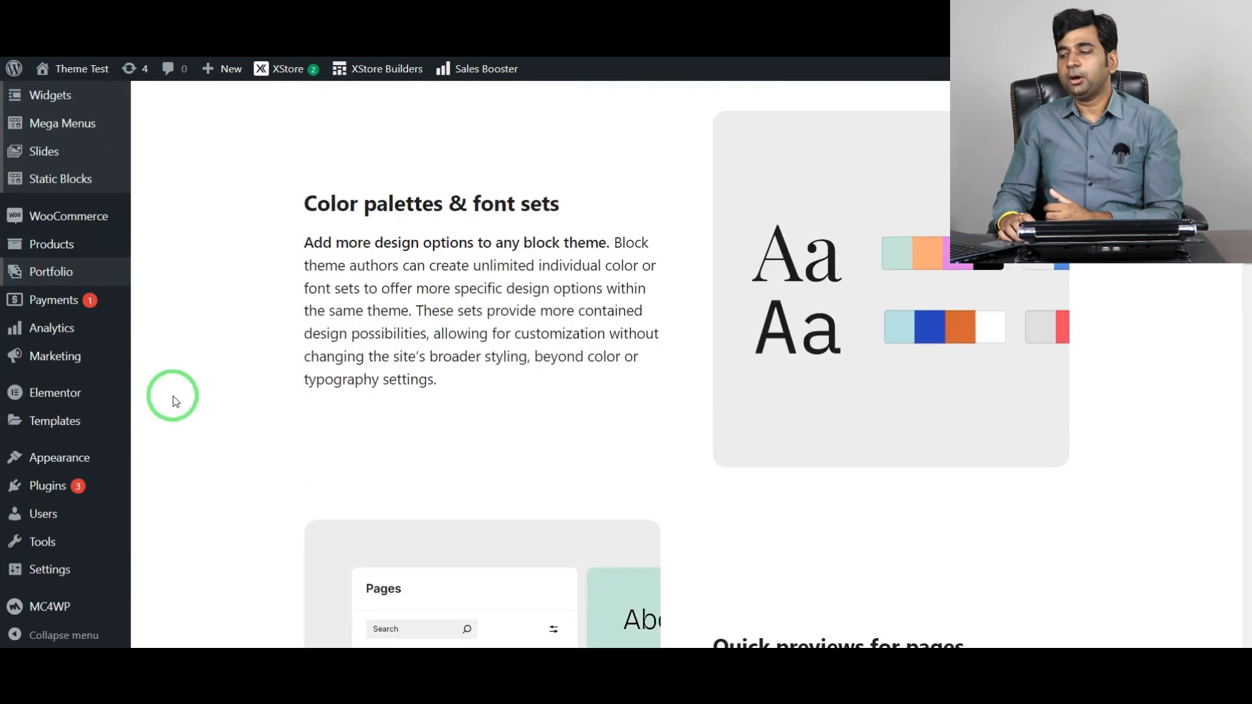
scroll(173, 397, "up", 9)
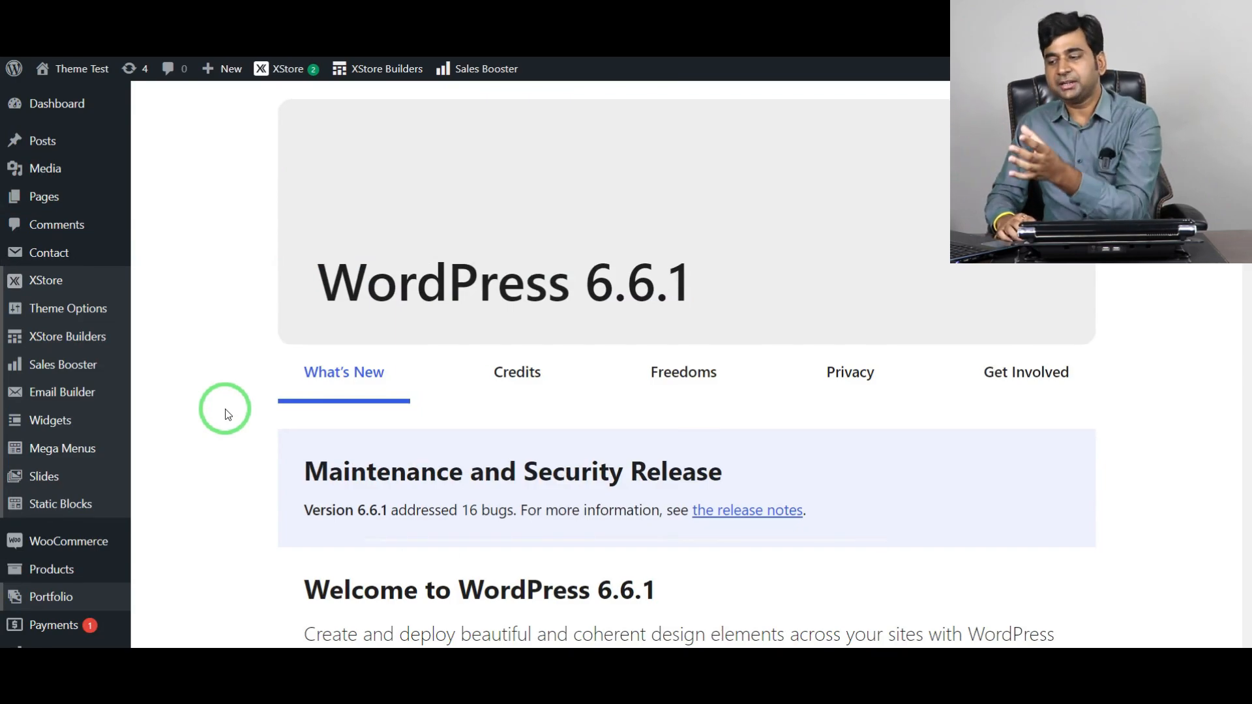
scroll(216, 418, "down", 6)
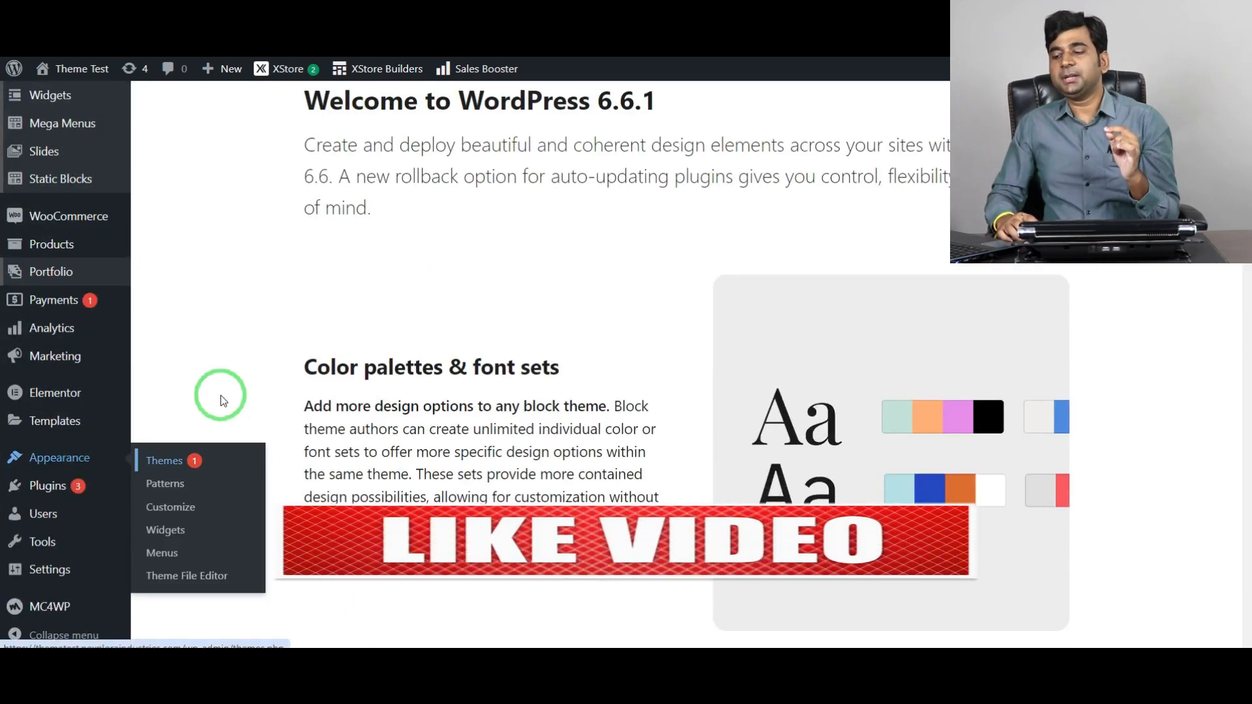
scroll(239, 356, "up", 3)
scroll(241, 361, "up", 1)
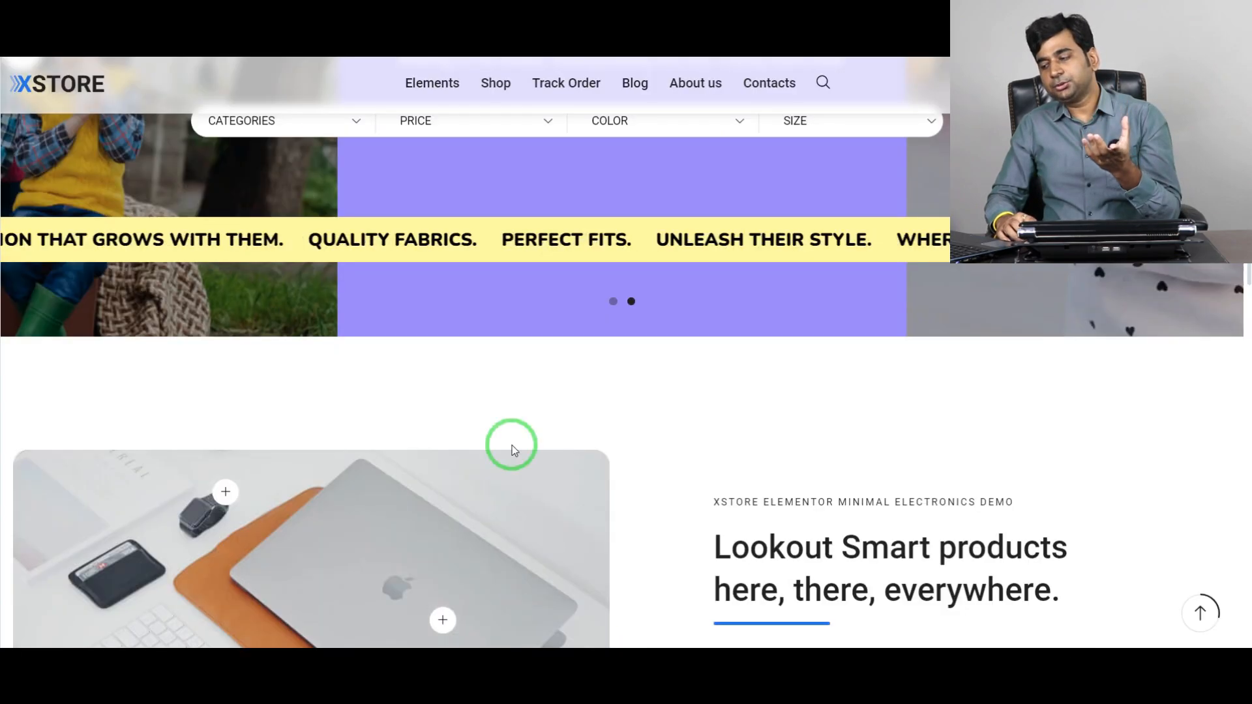
scroll(516, 440, "down", 10)
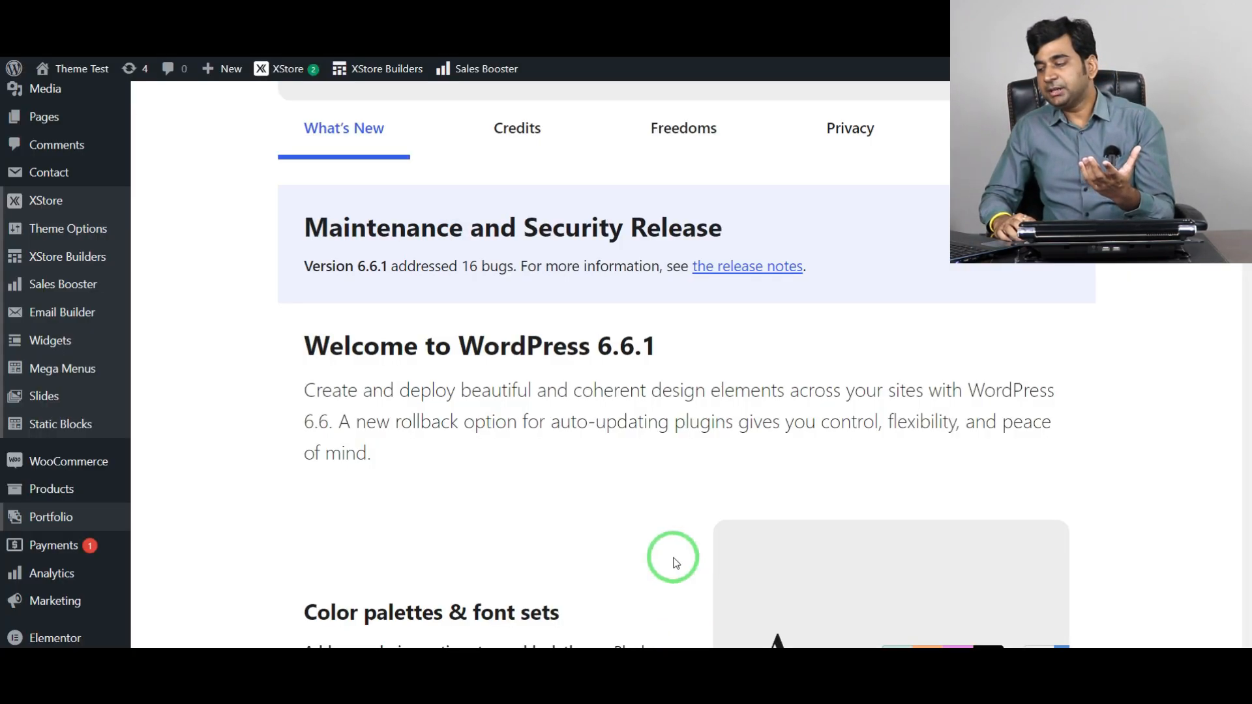
scroll(532, 412, "down", 2)
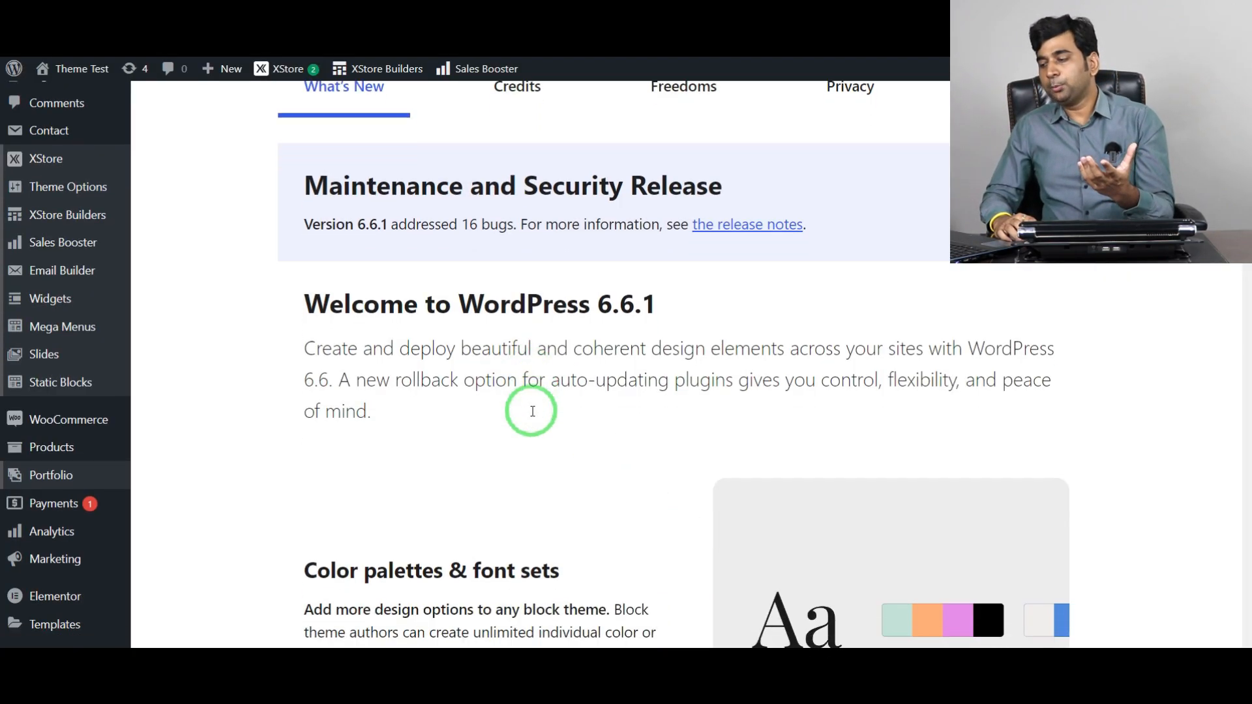
scroll(531, 412, "up", 5)
scroll(404, 424, "down", 5)
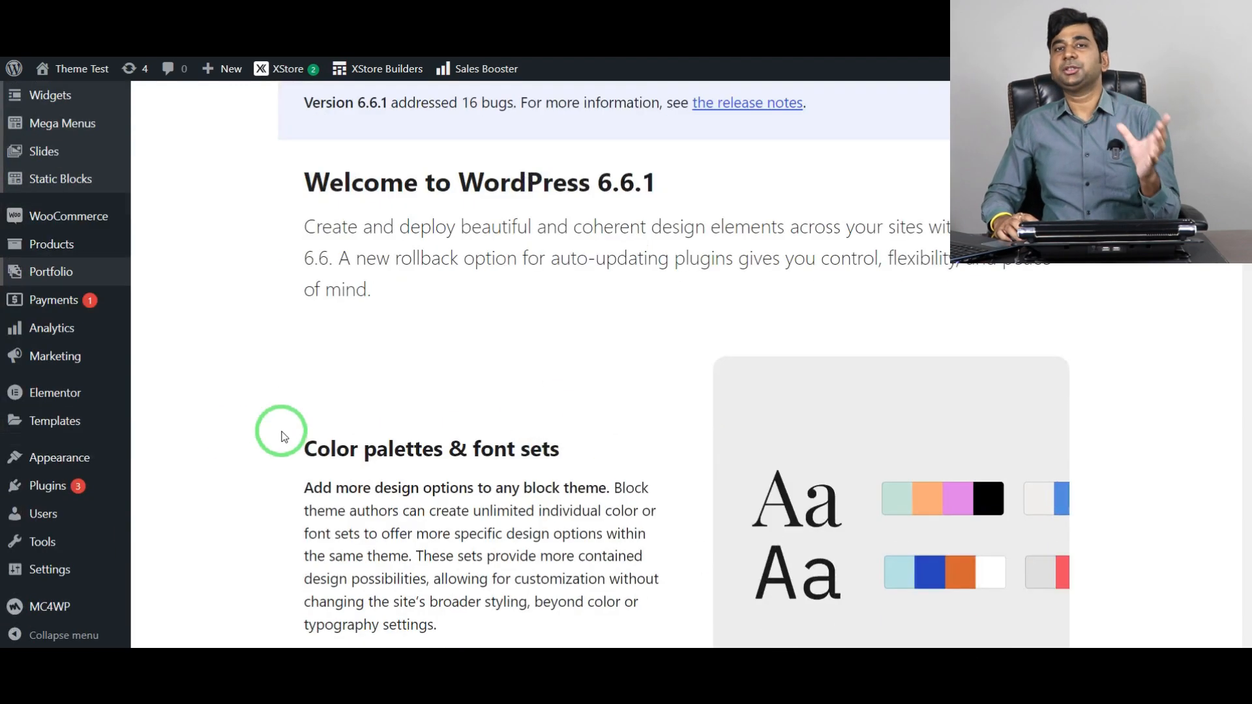
scroll(235, 441, "up", 5)
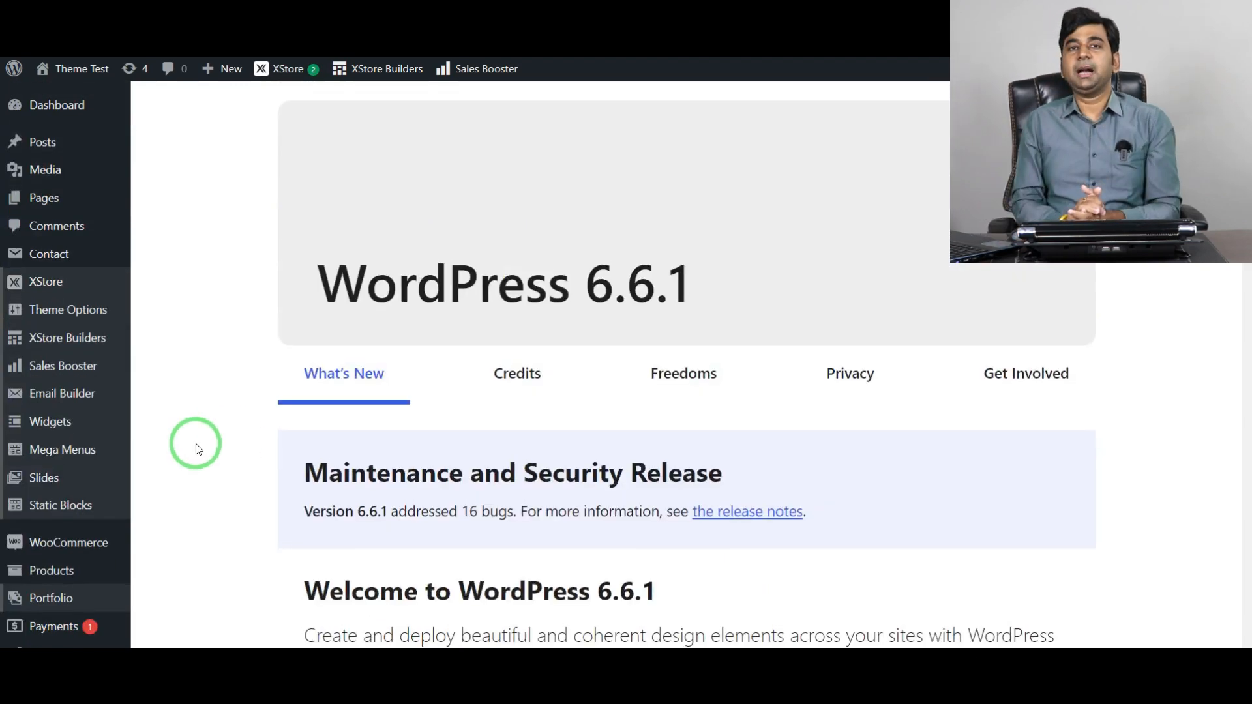